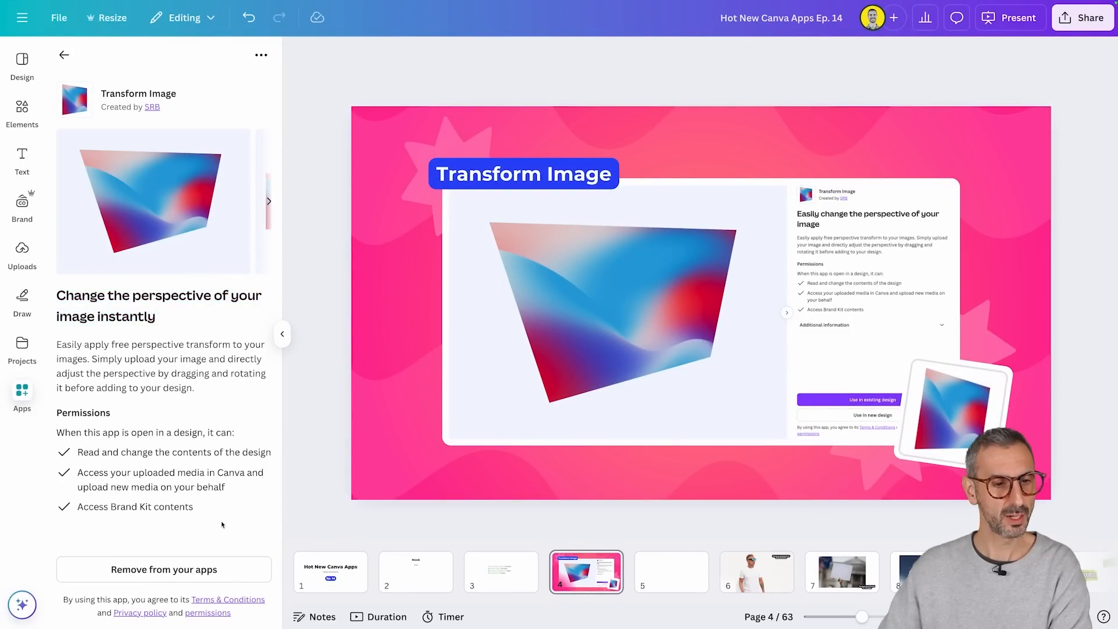
# Step: Open the Transform Image app from the app search results and select the square logo on page 5
pyautogui.click(64, 54)
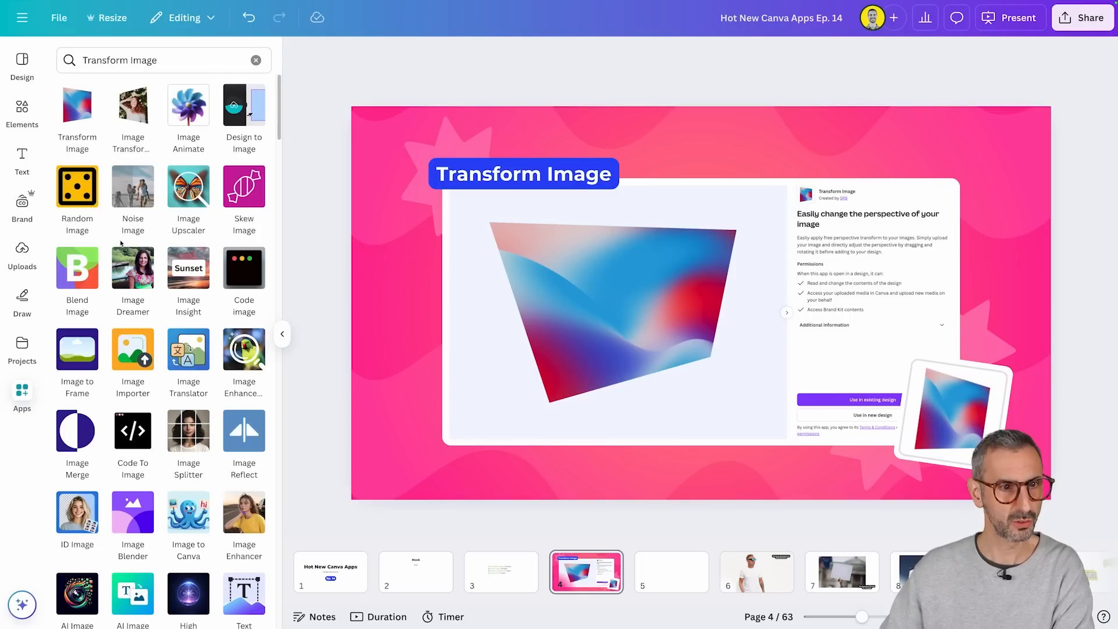
pyautogui.click(78, 119)
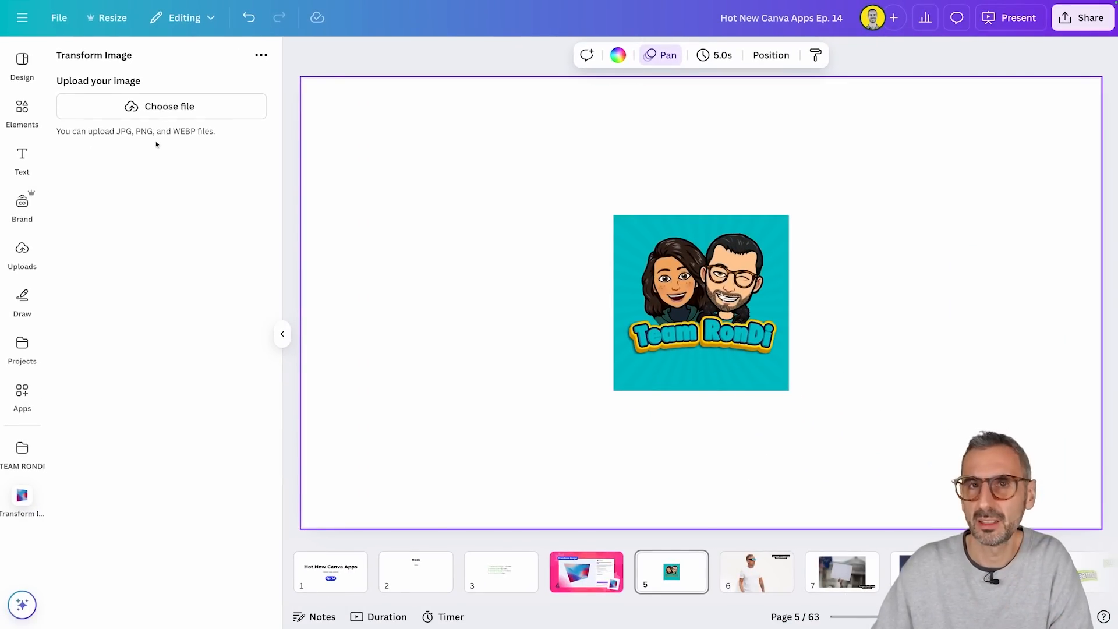
pyautogui.click(721, 294)
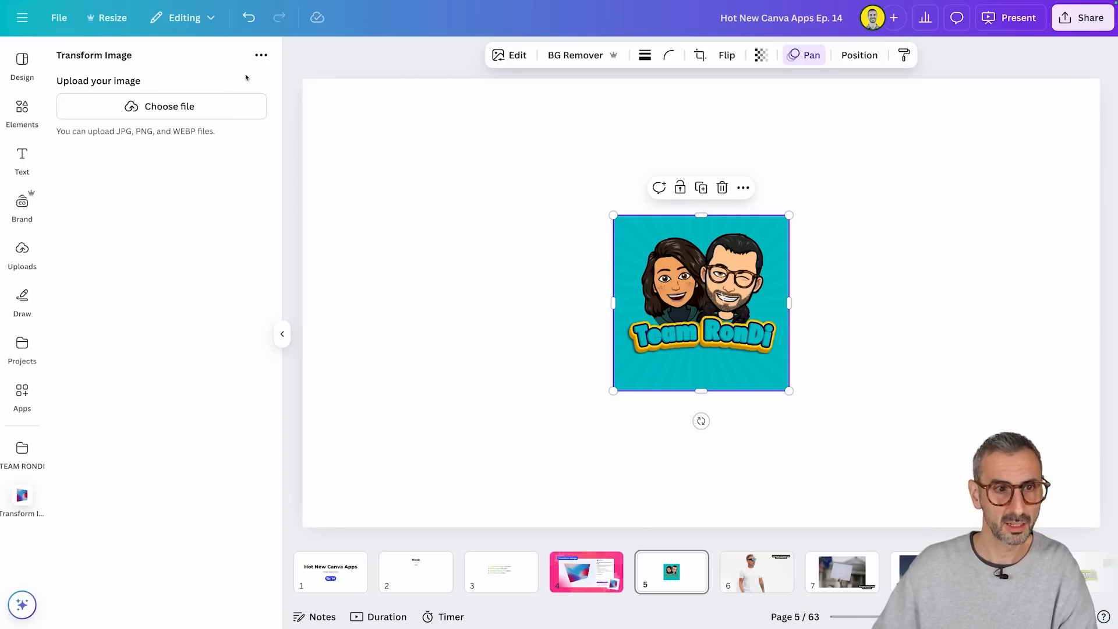
# Step: Preview Team RonDi Logo YT.png from the Downloads folder and load it into the Transform Image app
pyautogui.click(165, 111)
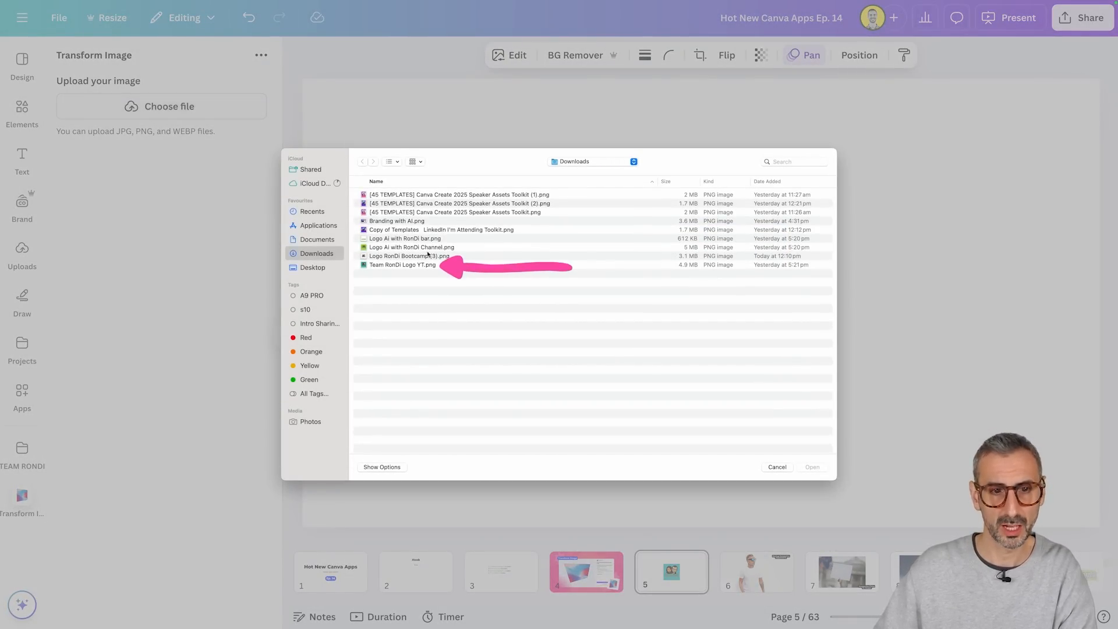
pyautogui.click(389, 266)
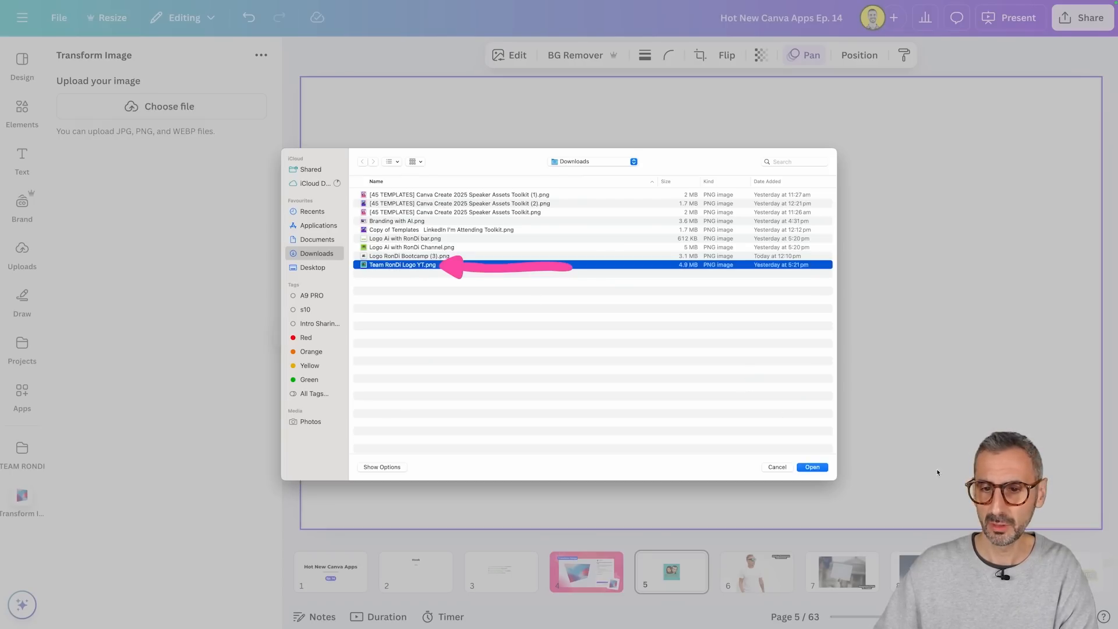
pyautogui.press('space')
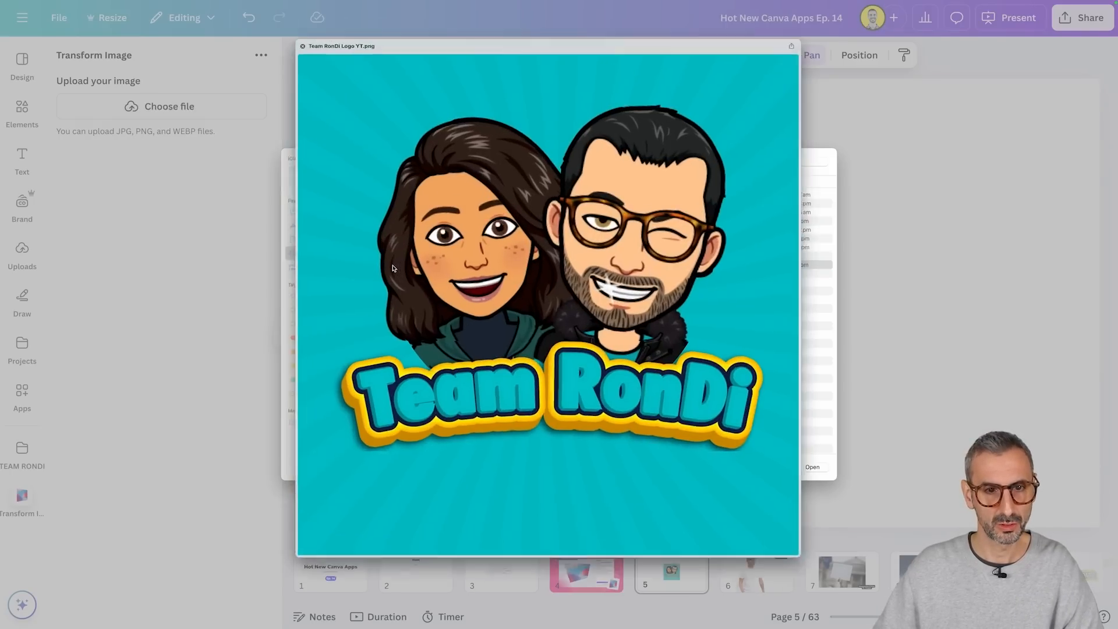
pyautogui.press('space')
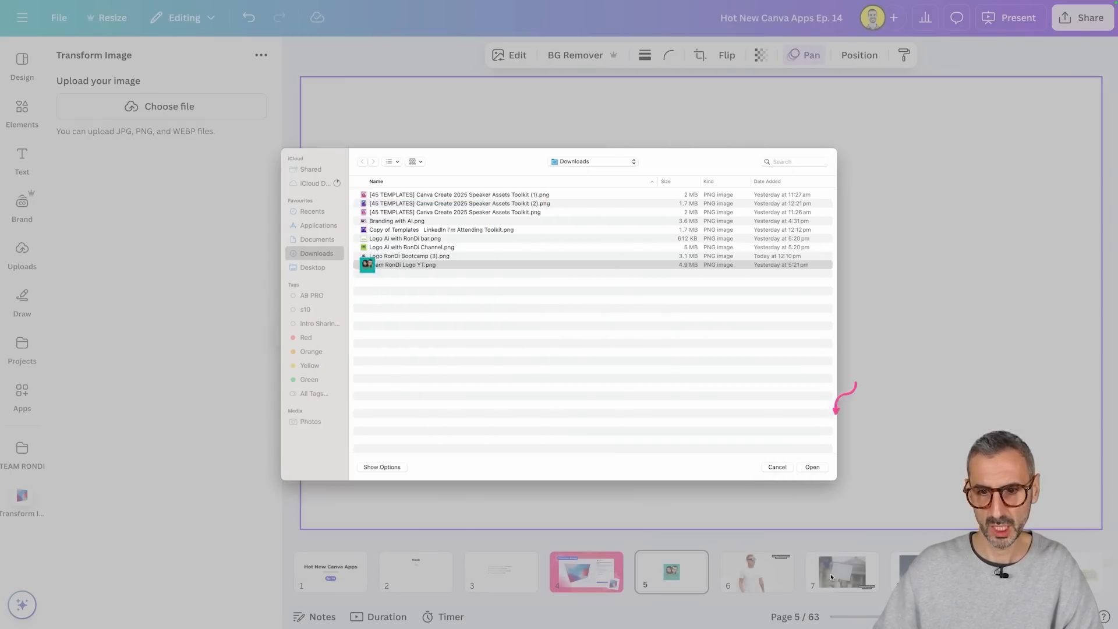
pyautogui.click(811, 465)
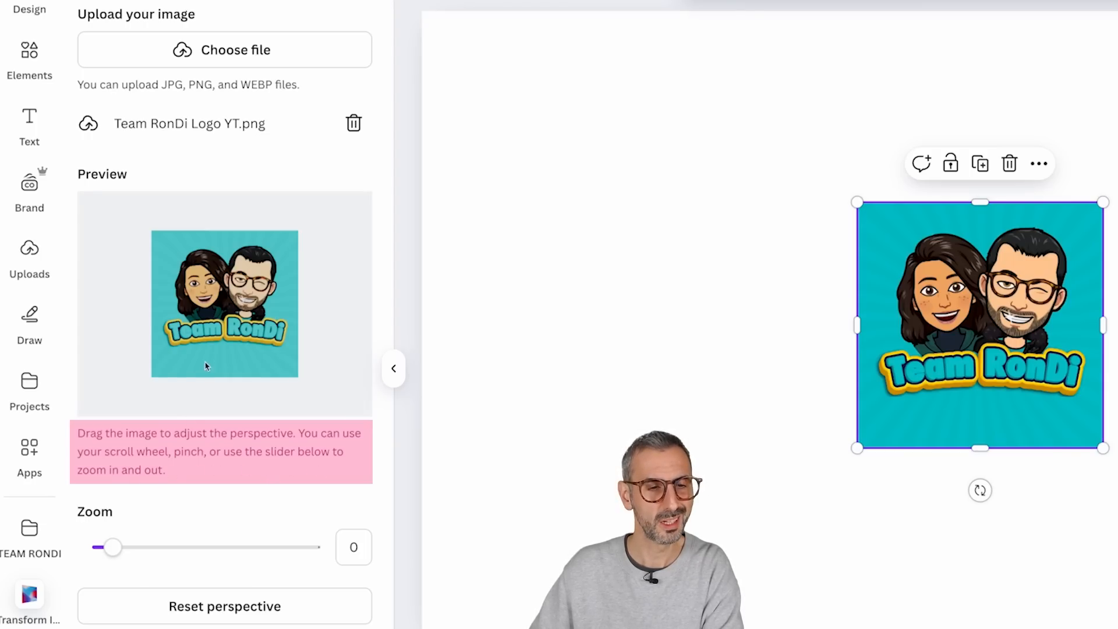
# Step: Try the preview's zoom and perspective controls on the logo, tilting it strongly and setting the zoom to -0.19
pyautogui.scroll(2, 233, 303)
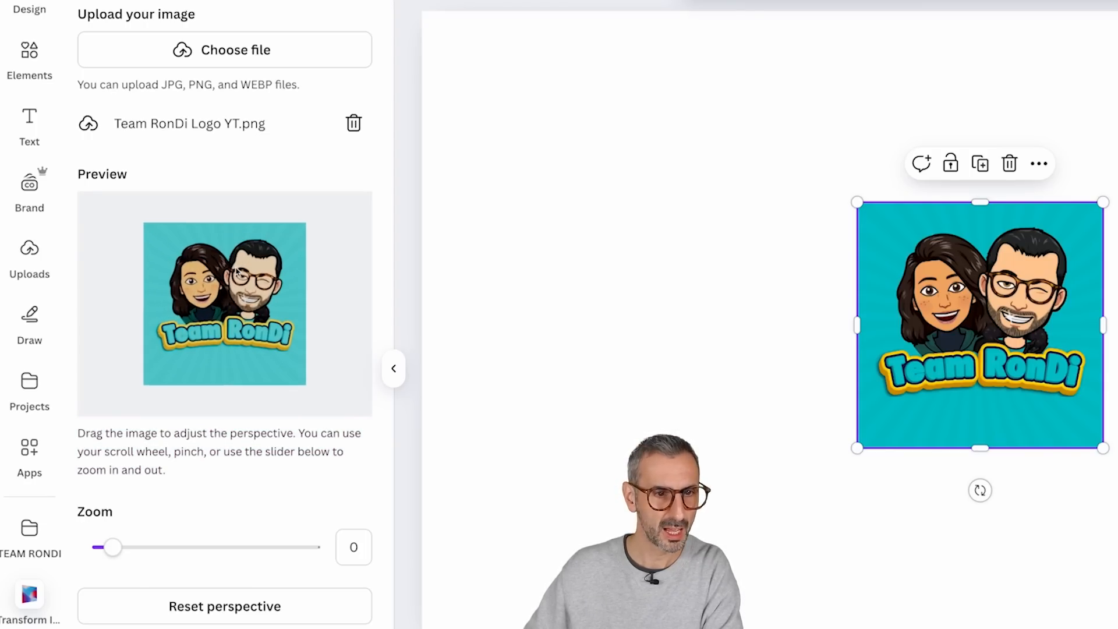
pyautogui.scroll(3, 233, 309)
pyautogui.scroll(-5, 233, 310)
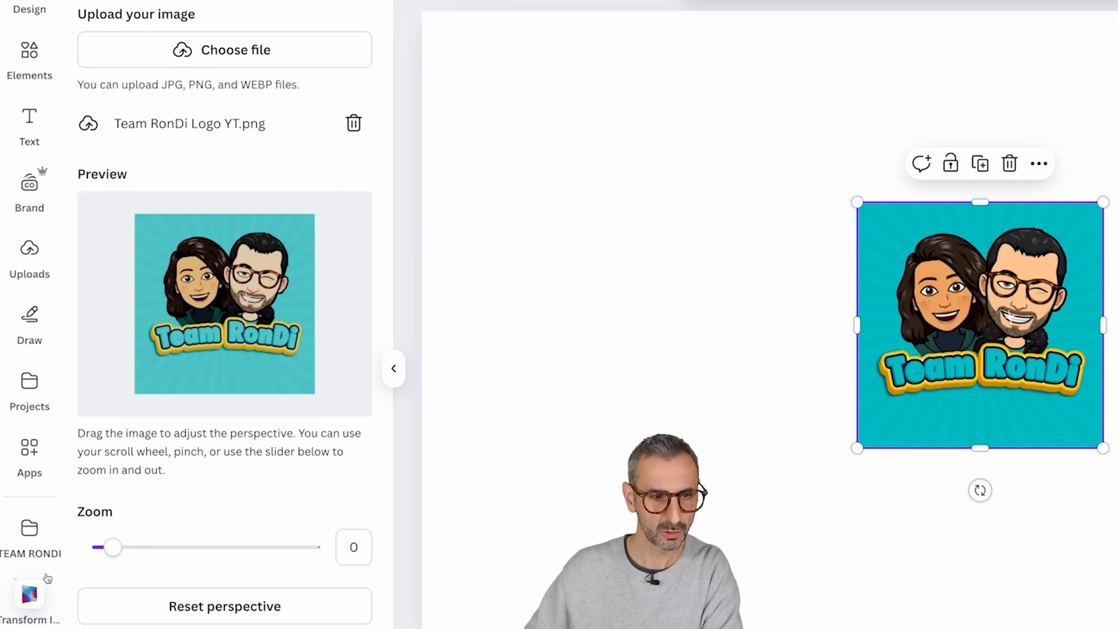
pyautogui.moveTo(112, 547)
pyautogui.mouseDown()
pyautogui.moveTo(150, 547)
pyautogui.moveTo(113, 543)
pyautogui.mouseUp()
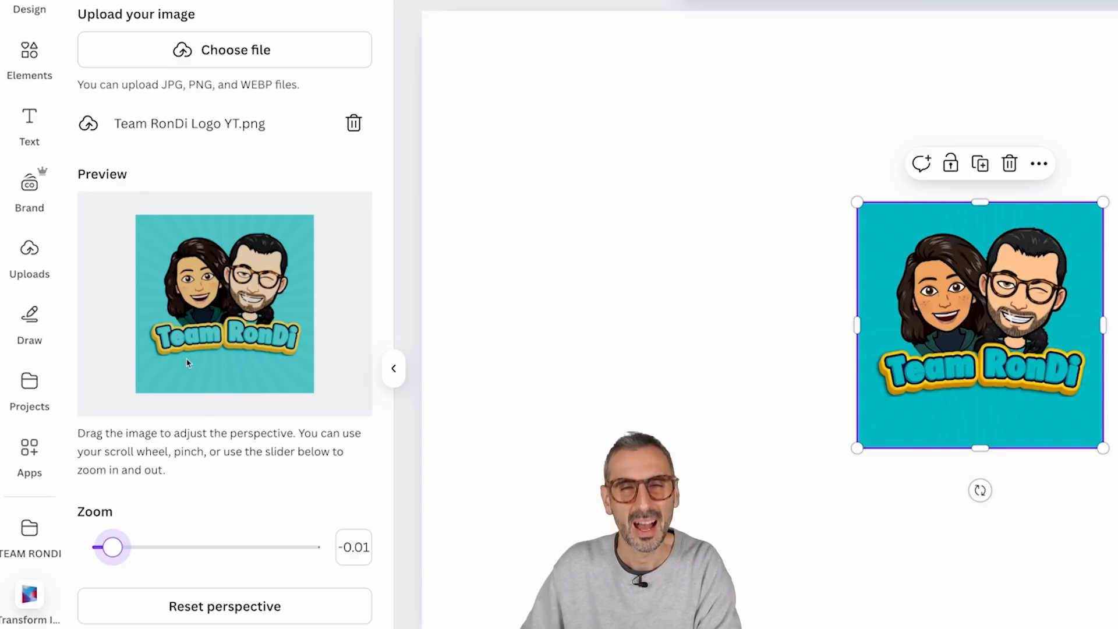
pyautogui.moveTo(234, 379)
pyautogui.mouseDown()
pyautogui.moveTo(252, 379)
pyautogui.moveTo(216, 383)
pyautogui.moveTo(229, 350)
pyautogui.moveTo(245, 381)
pyautogui.moveTo(276, 368)
pyautogui.moveTo(217, 375)
pyautogui.moveTo(194, 362)
pyautogui.moveTo(180, 373)
pyautogui.moveTo(239, 379)
pyautogui.moveTo(249, 349)
pyautogui.moveTo(259, 360)
pyautogui.moveTo(248, 364)
pyautogui.moveTo(272, 367)
pyautogui.moveTo(254, 335)
pyautogui.moveTo(257, 392)
pyautogui.moveTo(216, 382)
pyautogui.mouseUp()
pyautogui.moveTo(113, 547); pyautogui.dragTo(108, 546)
pyautogui.moveTo(188, 352); pyautogui.dragTo(239, 333)
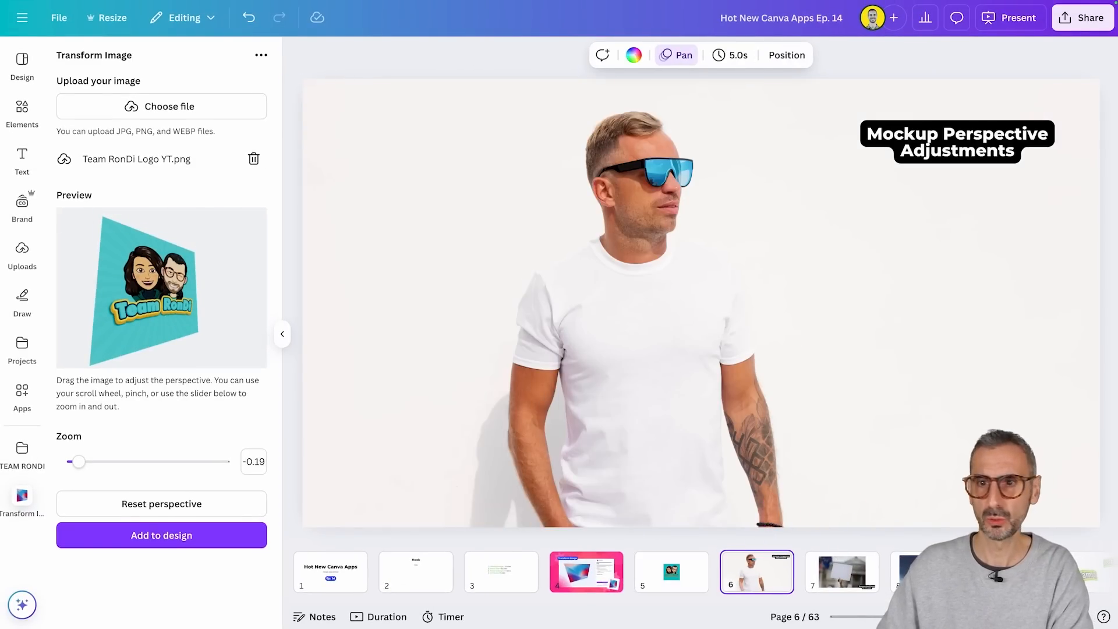
# Step: On page 6, zoom out the canvas and shift the photo of the man in the white T-shirt towards the page's left side
pyautogui.click(951, 267)
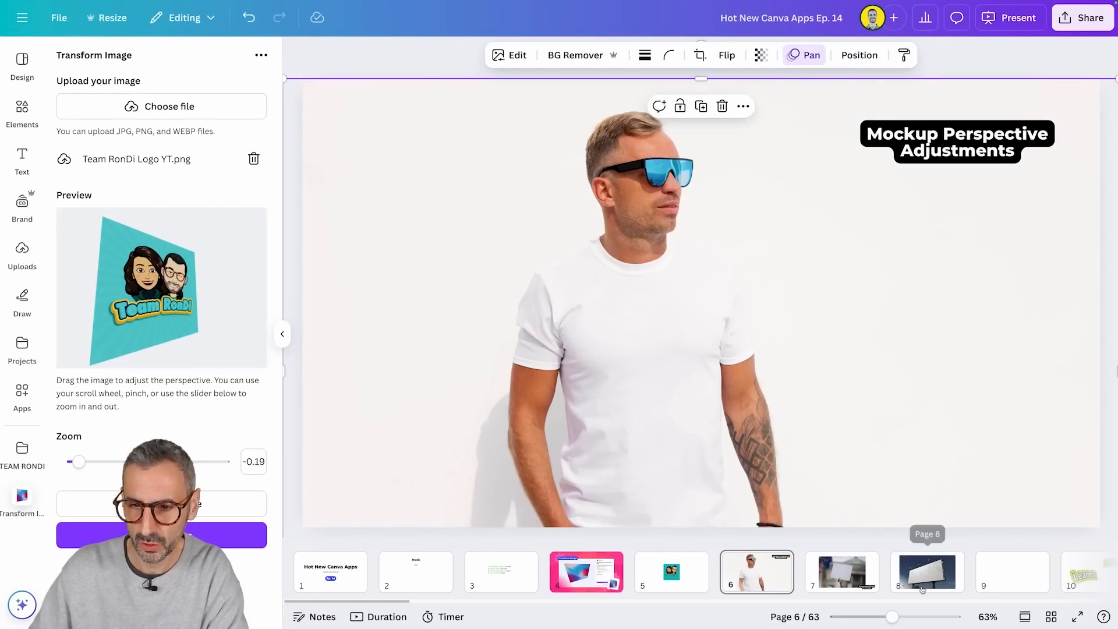
pyautogui.click(854, 617)
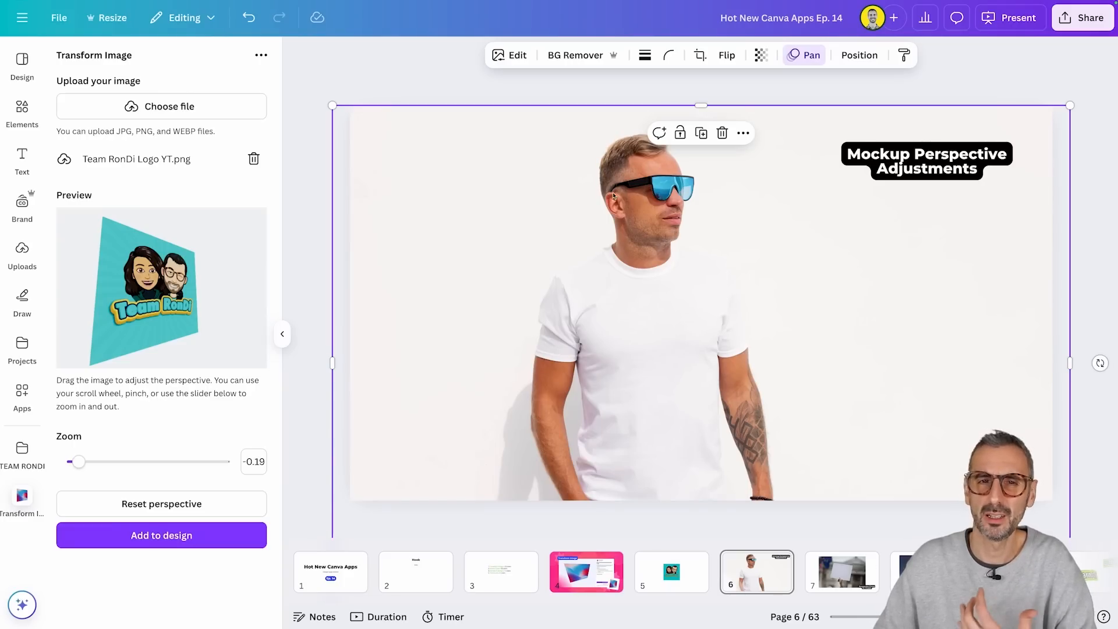
pyautogui.click(575, 97)
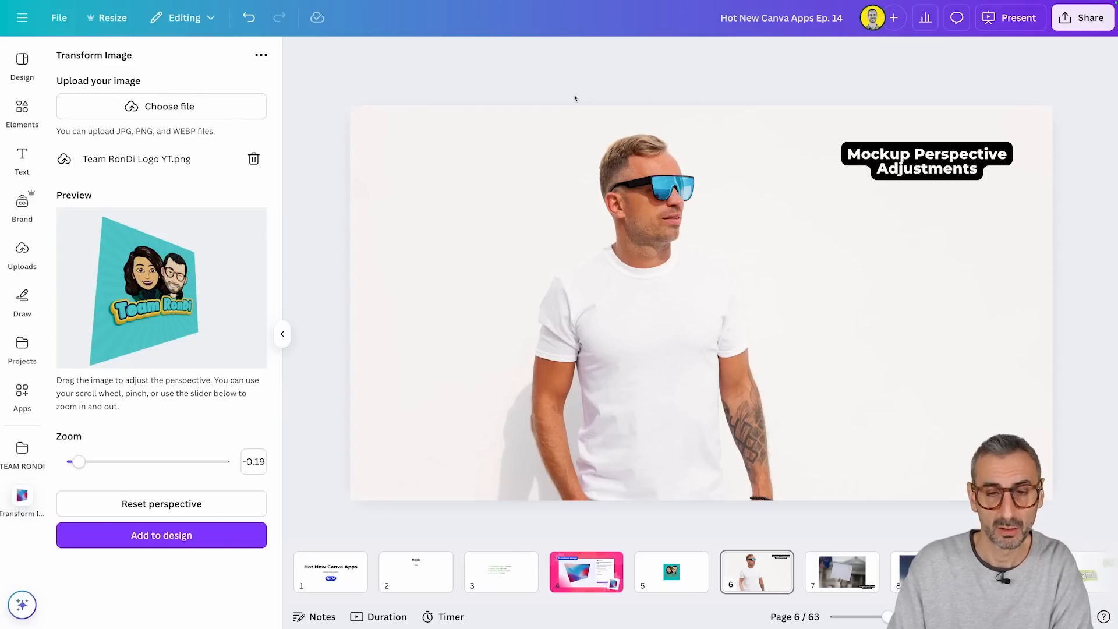
pyautogui.click(670, 352)
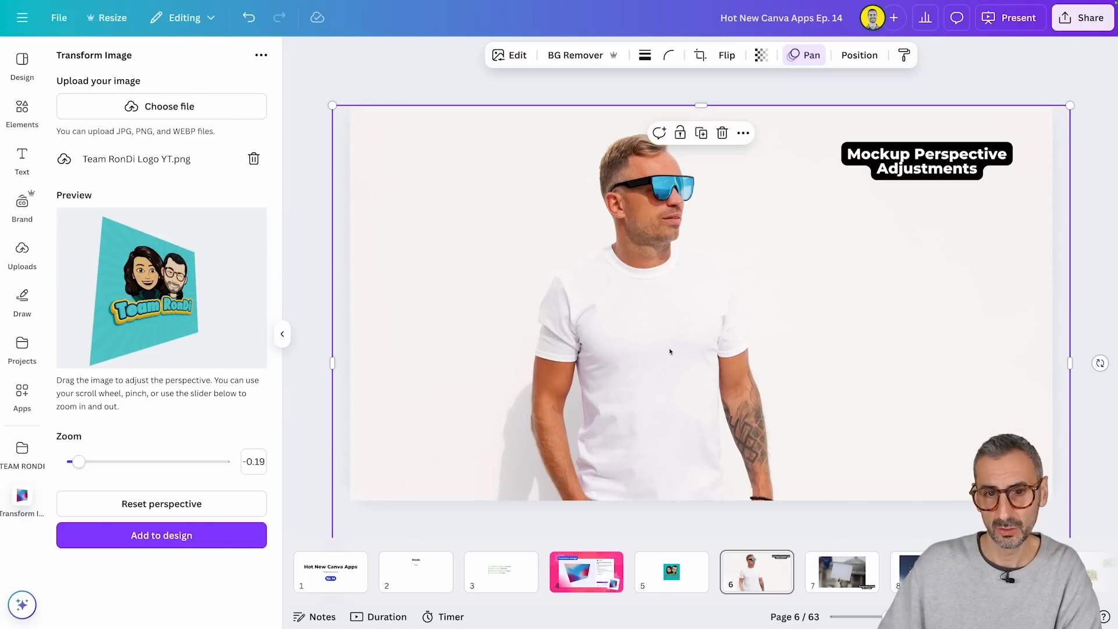
pyautogui.moveTo(667, 355); pyautogui.dragTo(572, 344)
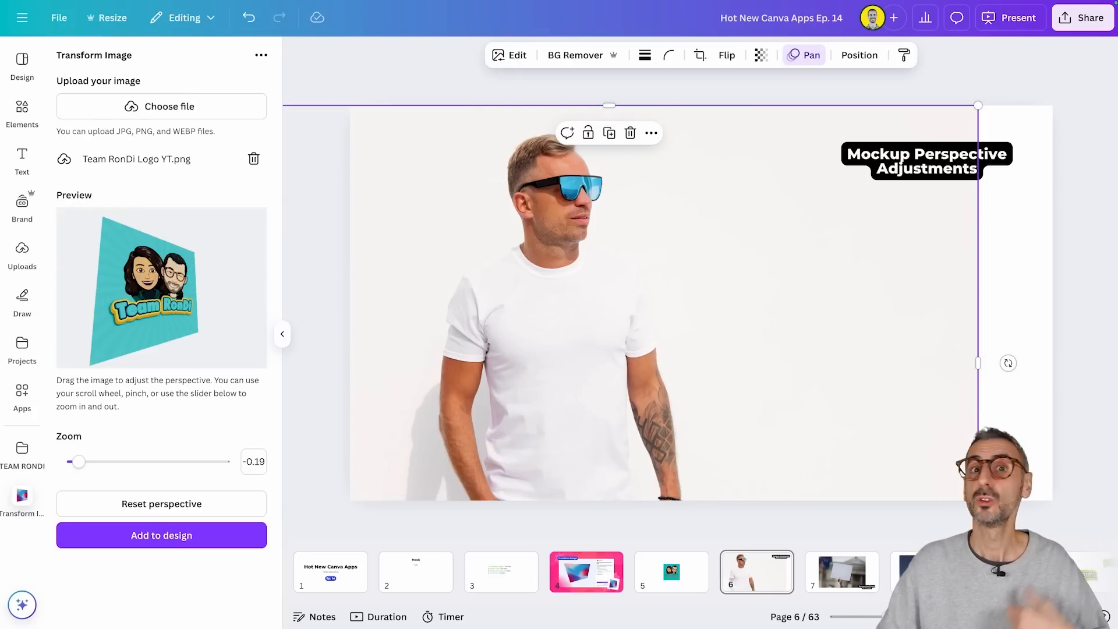
# Step: Adjust the tilt of the current logo preview, and replace that image with Logo RonDi Bootcamp (3).png from Downloads
pyautogui.moveTo(135, 297)
pyautogui.mouseDown()
pyautogui.moveTo(110, 294)
pyautogui.moveTo(150, 295)
pyautogui.moveTo(133, 302)
pyautogui.mouseUp()
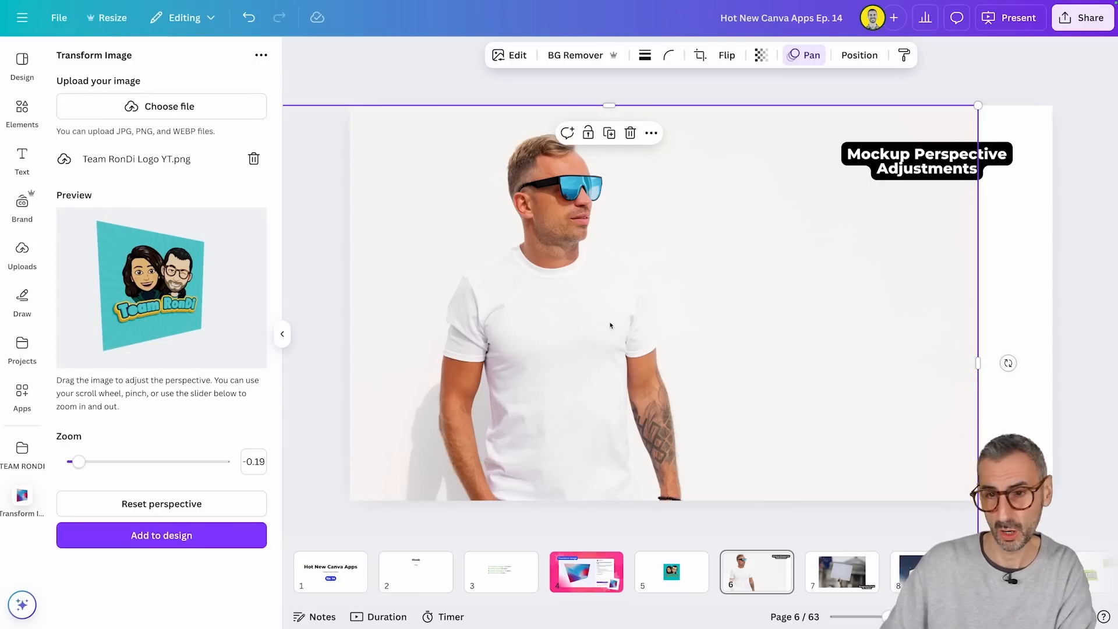
pyautogui.click(1007, 341)
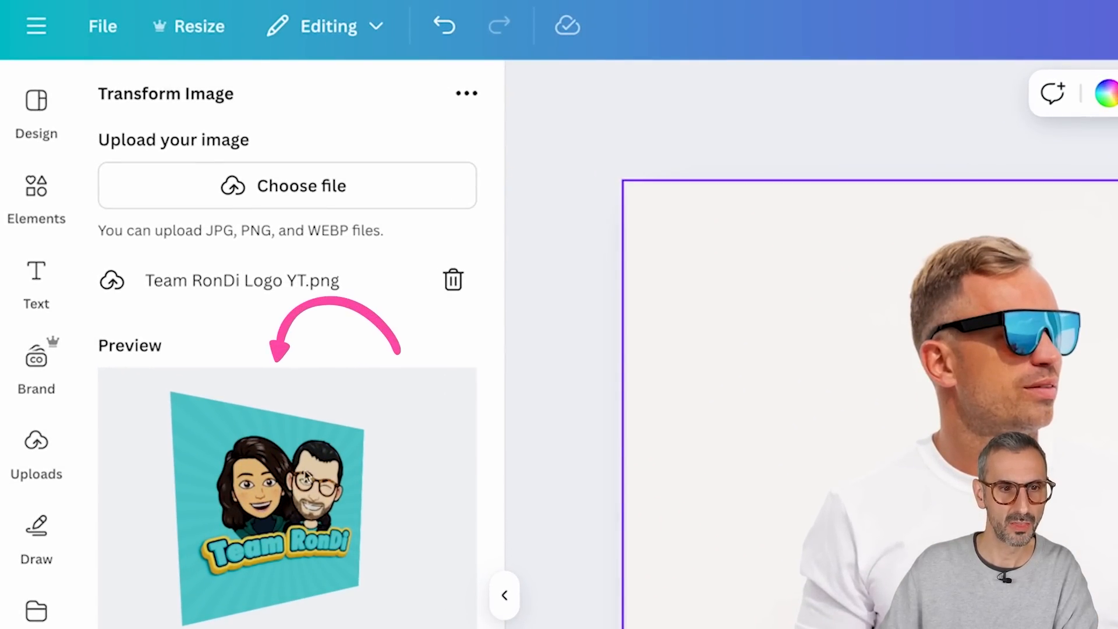
pyautogui.click(267, 195)
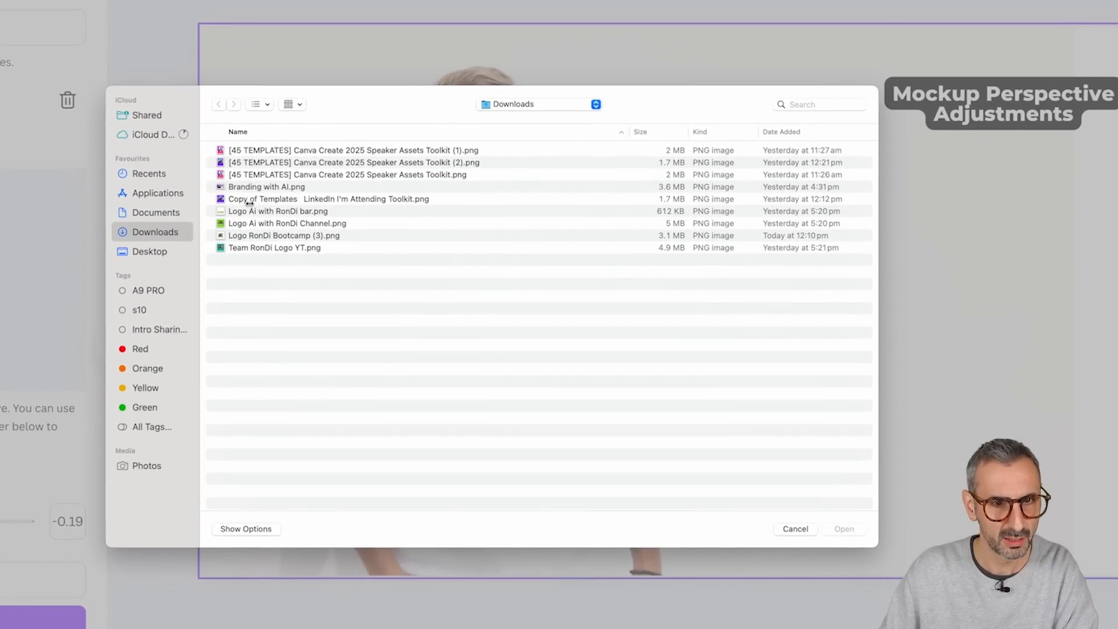
pyautogui.click(244, 236)
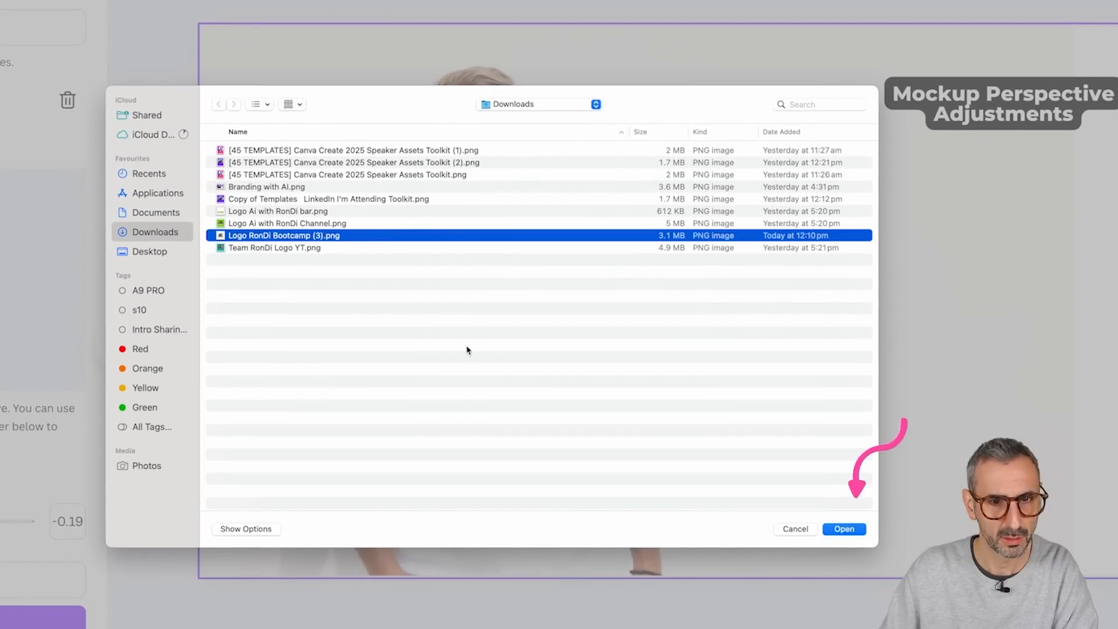
pyautogui.click(844, 529)
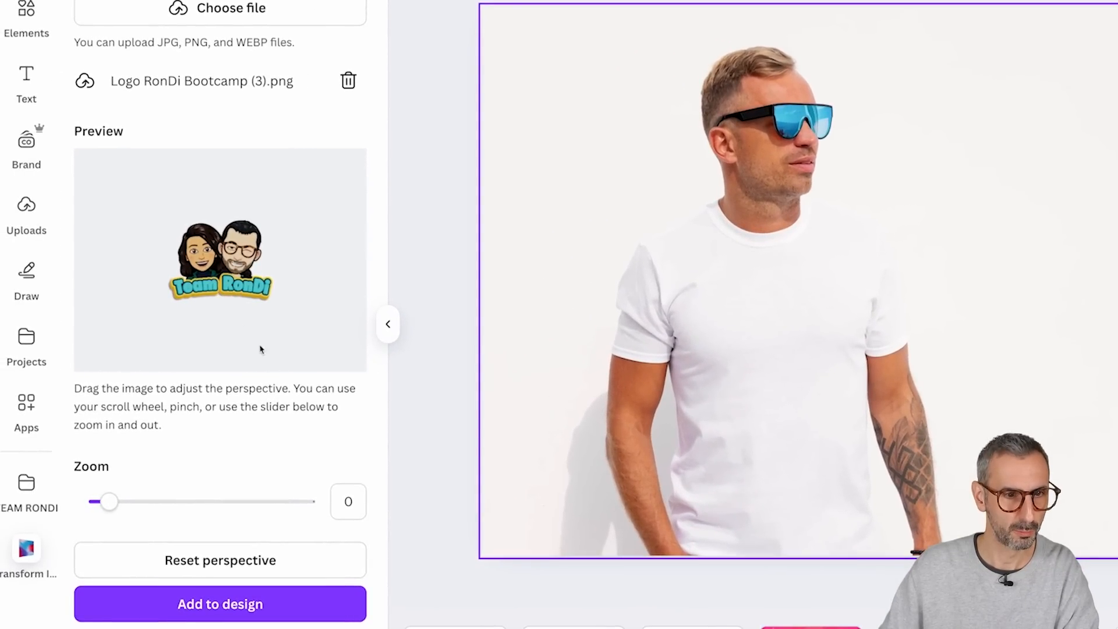
# Step: Tilt the bootcamp logo slightly in the preview, set its zoom to 0.48 and add it to page 6
pyautogui.moveTo(173, 333); pyautogui.dragTo(185, 333)
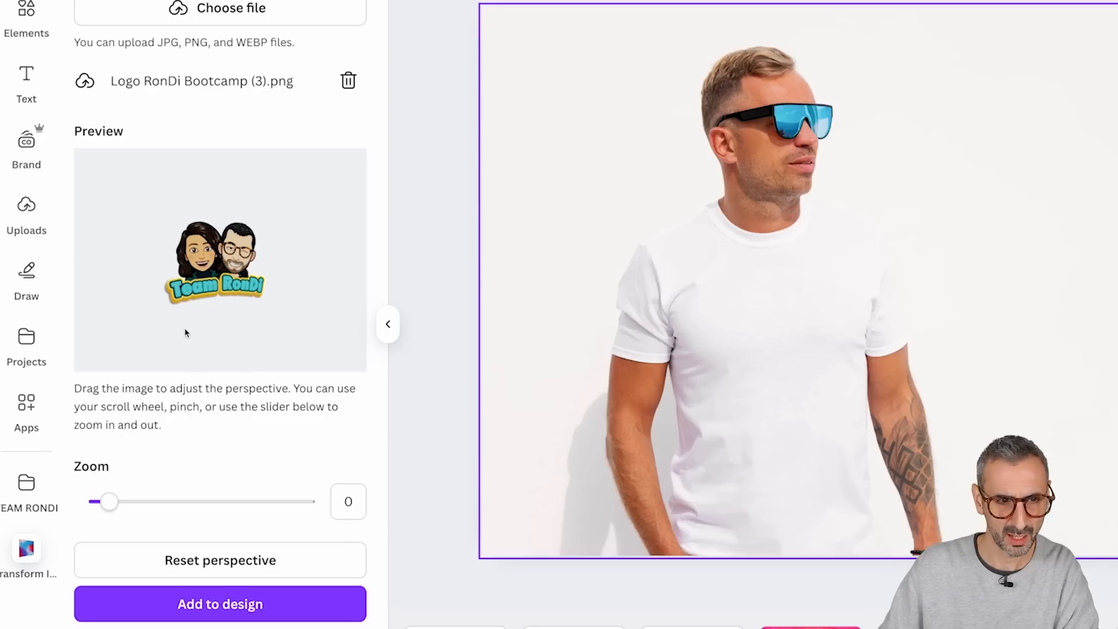
pyautogui.moveTo(109, 500); pyautogui.dragTo(118, 500)
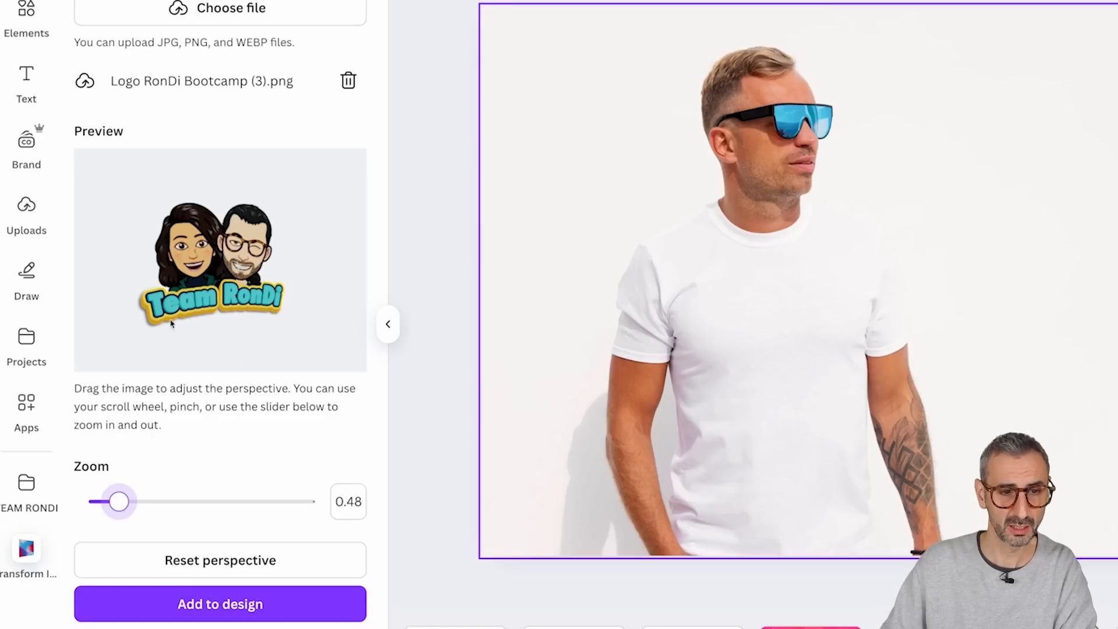
pyautogui.click(257, 605)
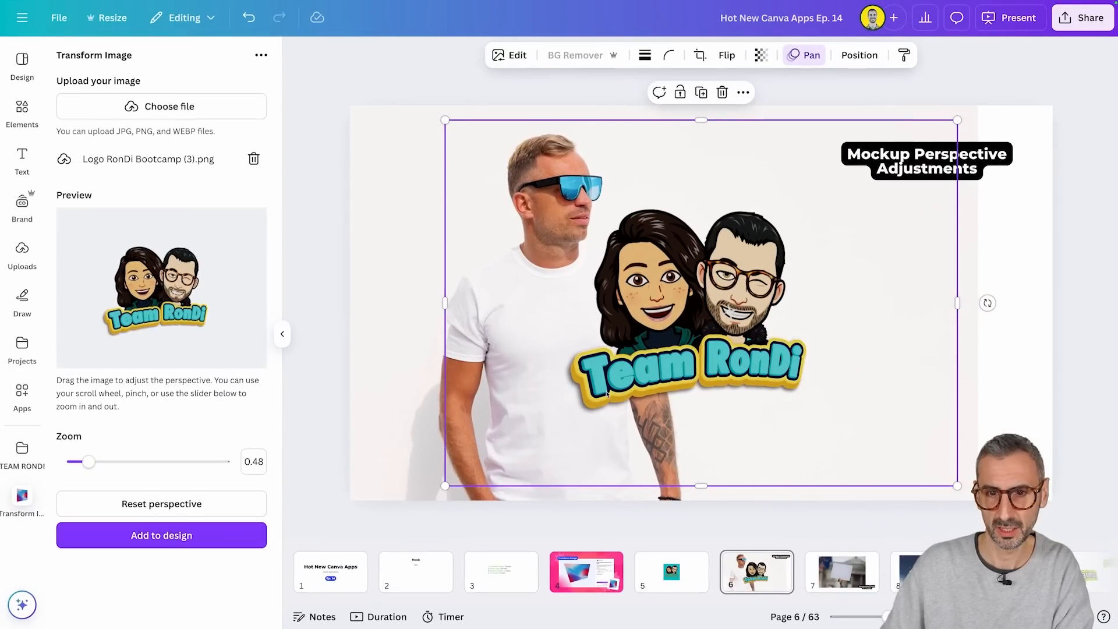
# Step: Shrink the added logo and place it on the chest of the man's white T-shirt
pyautogui.moveTo(957, 120); pyautogui.dragTo(670, 327)
pyautogui.moveTo(551, 433); pyautogui.dragTo(561, 360)
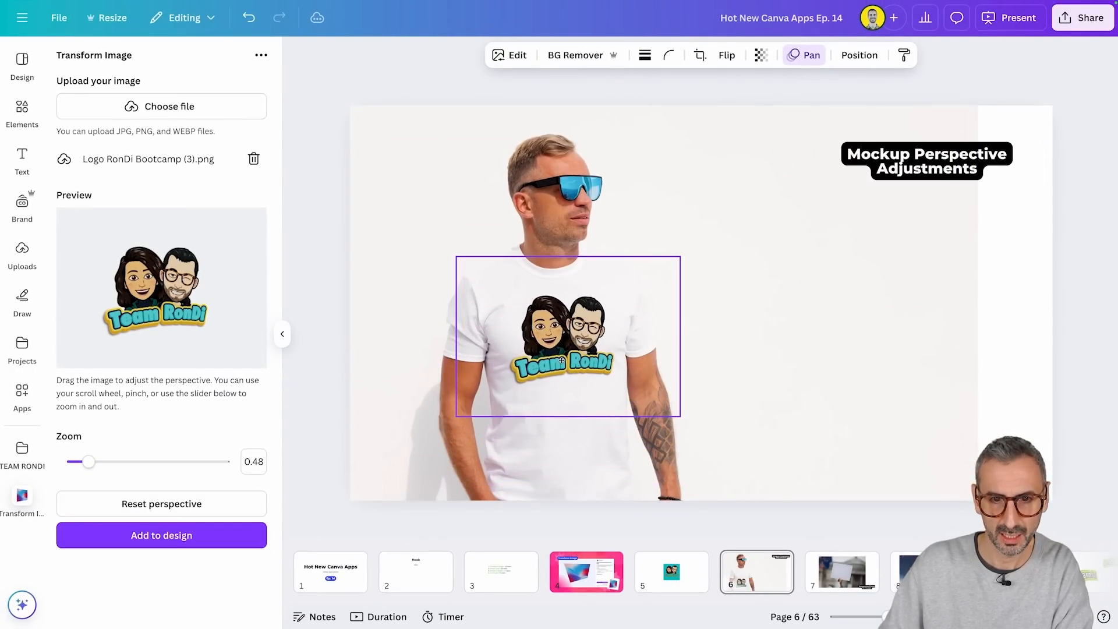
pyautogui.click(790, 373)
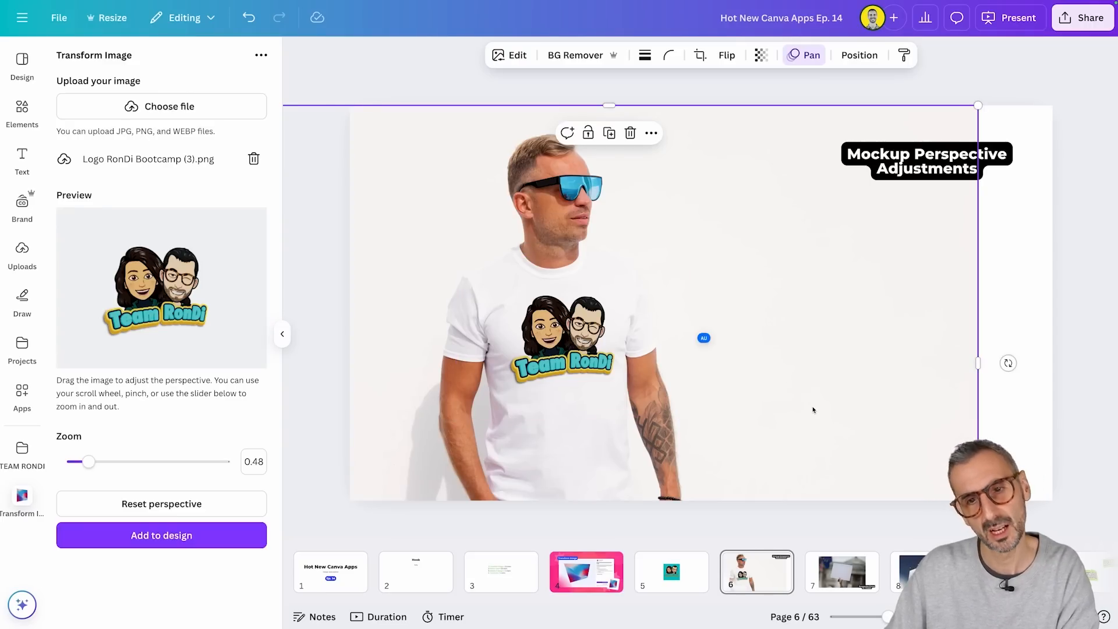
# Step: Select the man's photo together with the logo on his T-shirt, group them, and collapse the app's side area
pyautogui.moveTo(1023, 436); pyautogui.dragTo(509, 281)
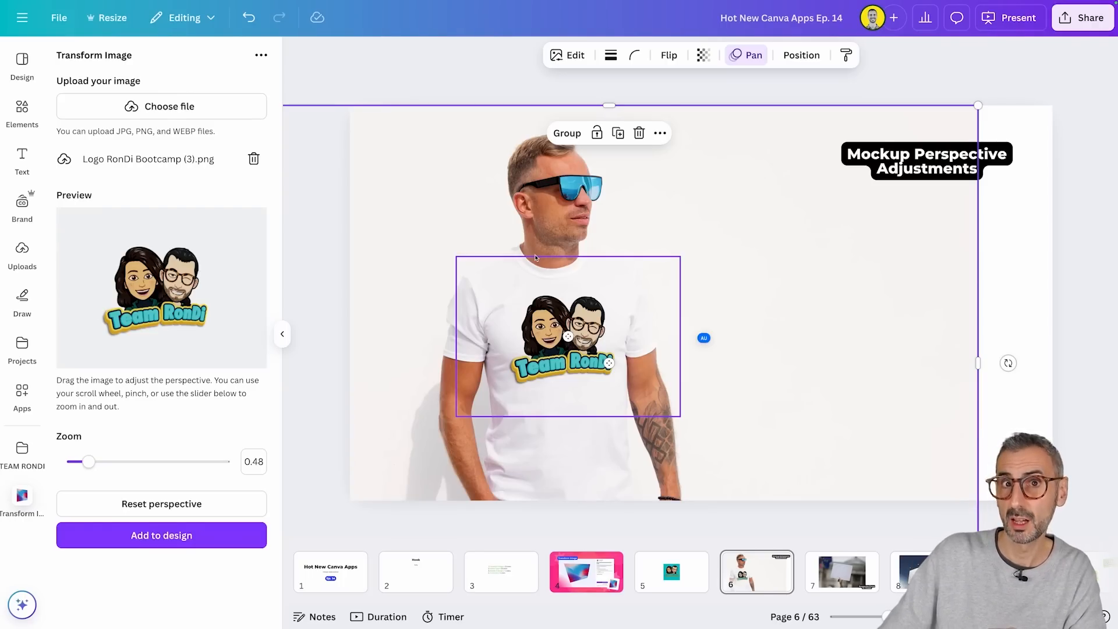
pyautogui.click(565, 133)
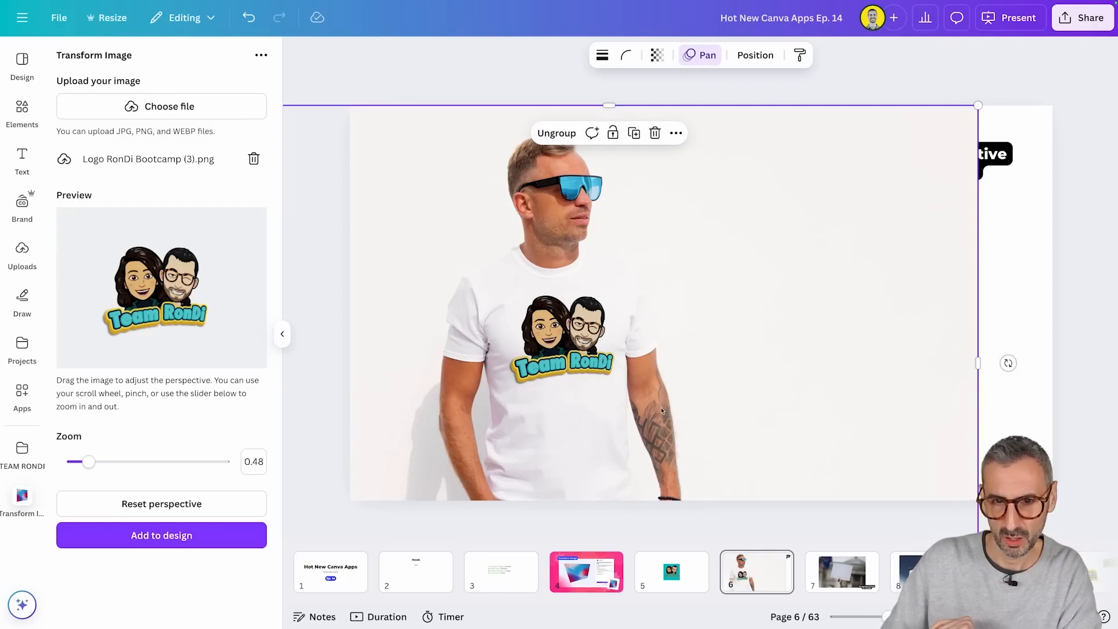
pyautogui.click(606, 365)
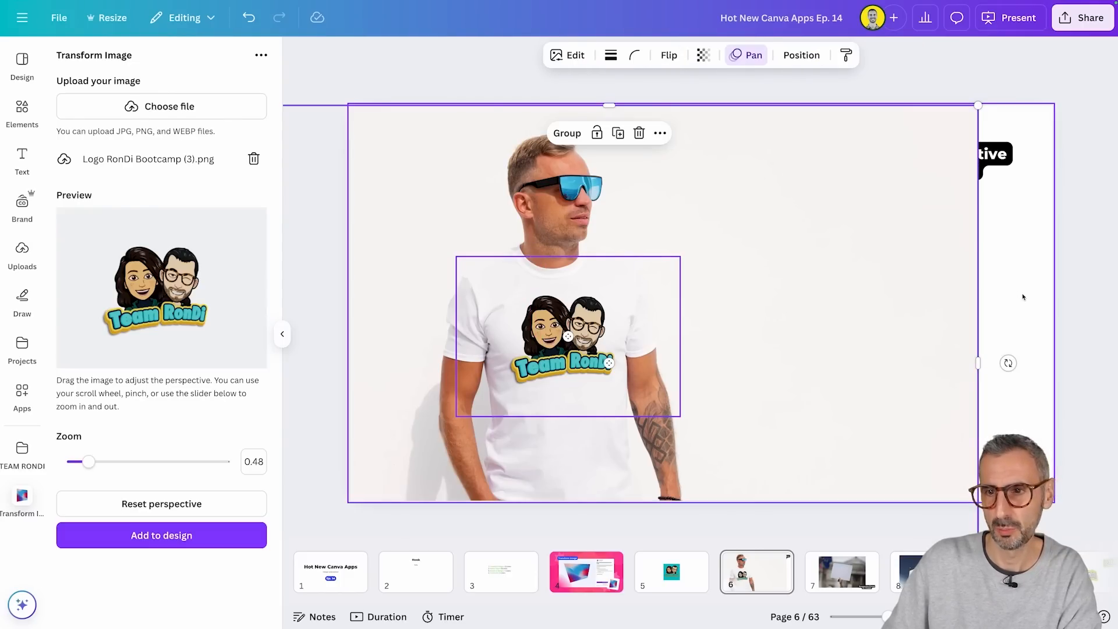
pyautogui.click(1033, 366)
pyautogui.moveTo(995, 429); pyautogui.dragTo(543, 337)
pyautogui.click(282, 334)
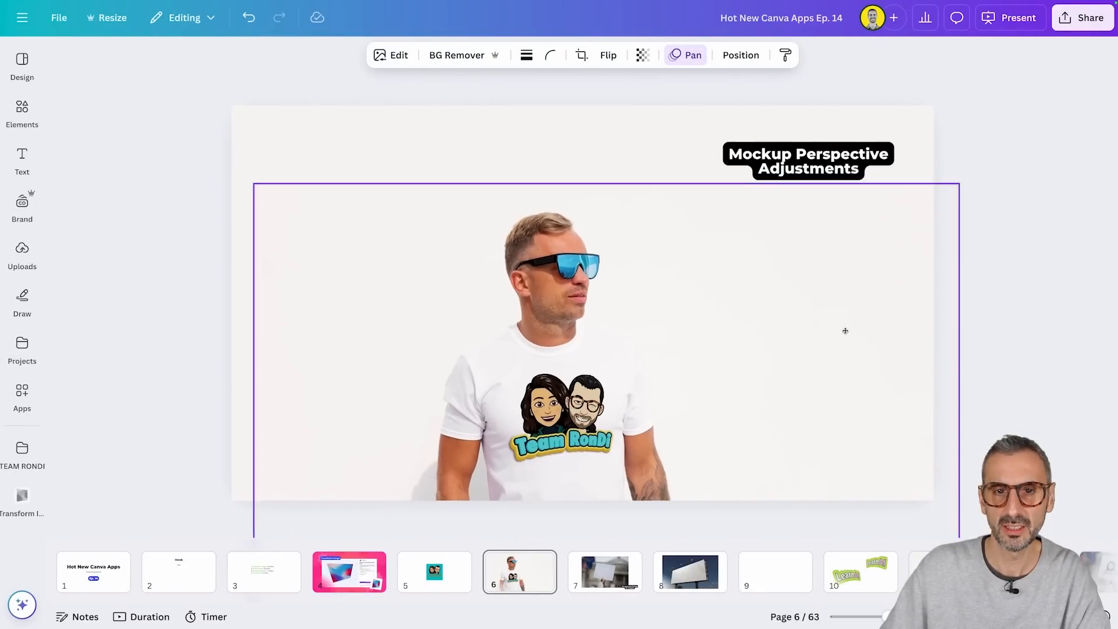
# Step: Scale down the grouped photo and logo and place them at the page's lower left, clear of the title label
pyautogui.moveTo(845, 331); pyautogui.dragTo(704, 237)
pyautogui.moveTo(844, 65); pyautogui.dragTo(718, 159)
pyautogui.moveTo(612, 263); pyautogui.dragTo(634, 215)
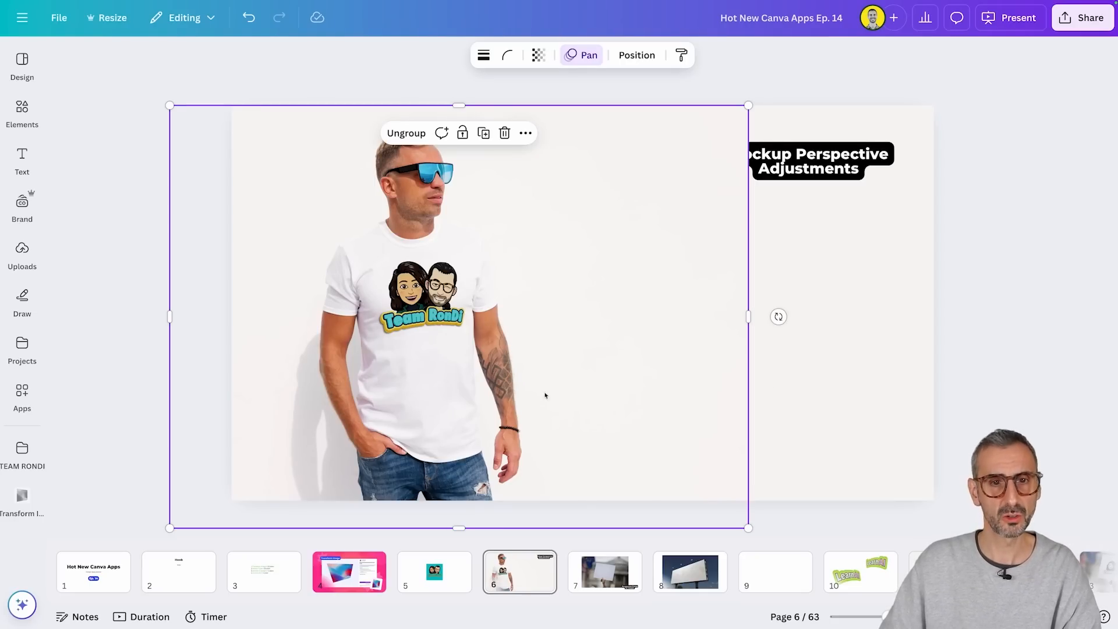
pyautogui.click(846, 393)
pyautogui.click(502, 312)
pyautogui.moveTo(748, 104); pyautogui.dragTo(679, 155)
pyautogui.moveTo(565, 361); pyautogui.dragTo(576, 341)
pyautogui.click(786, 362)
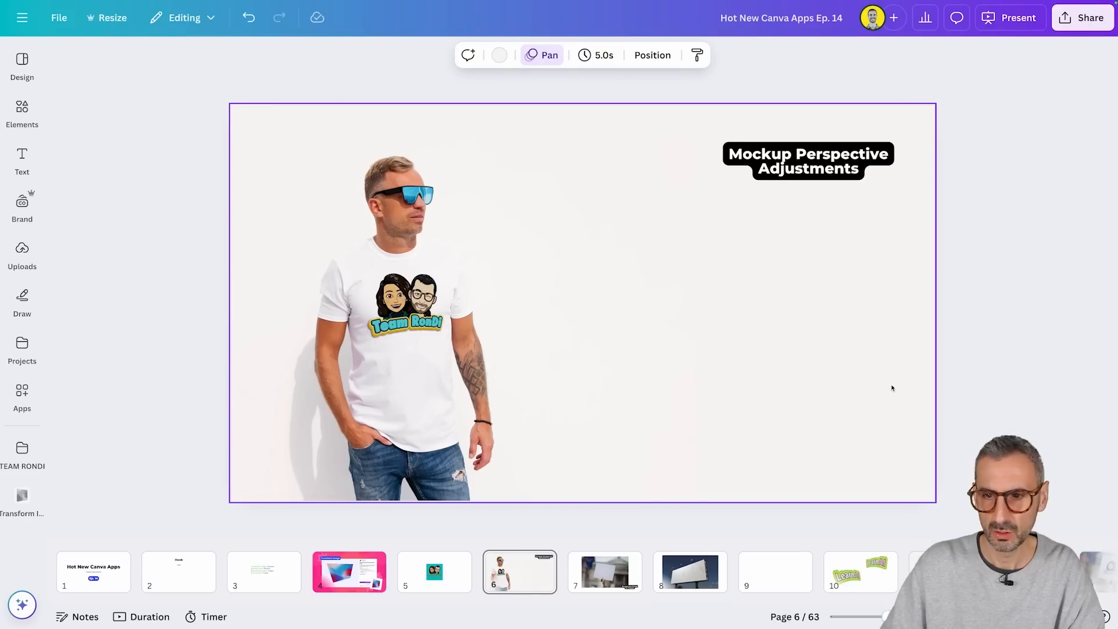
pyautogui.click(1002, 412)
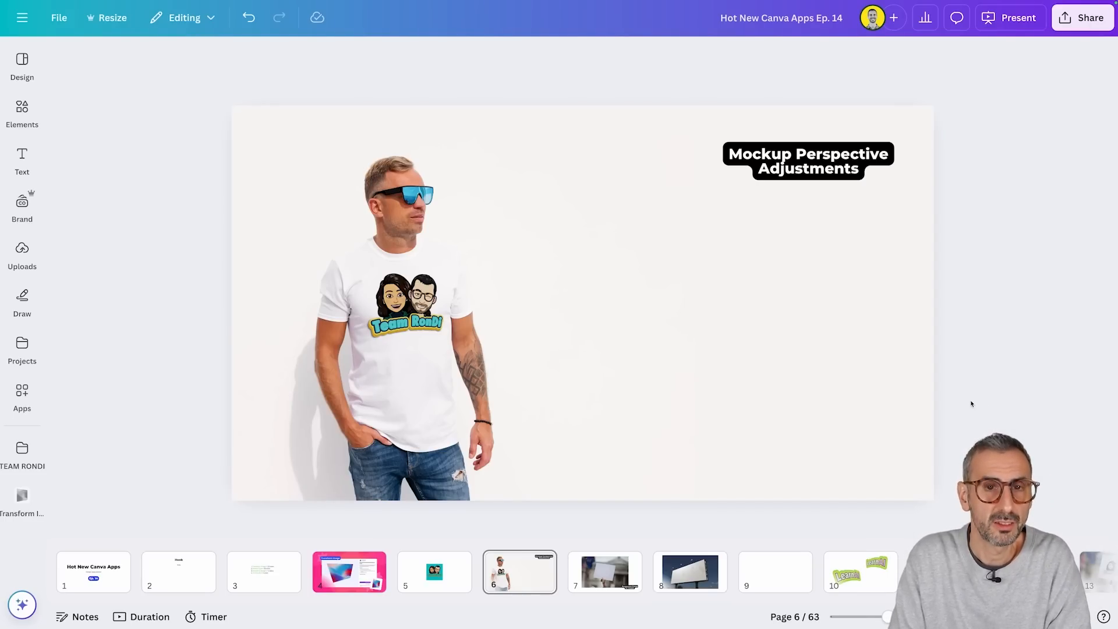
# Step: Ungroup the man's photo and the logo on his T-shirt on page 6
pyautogui.click(460, 579)
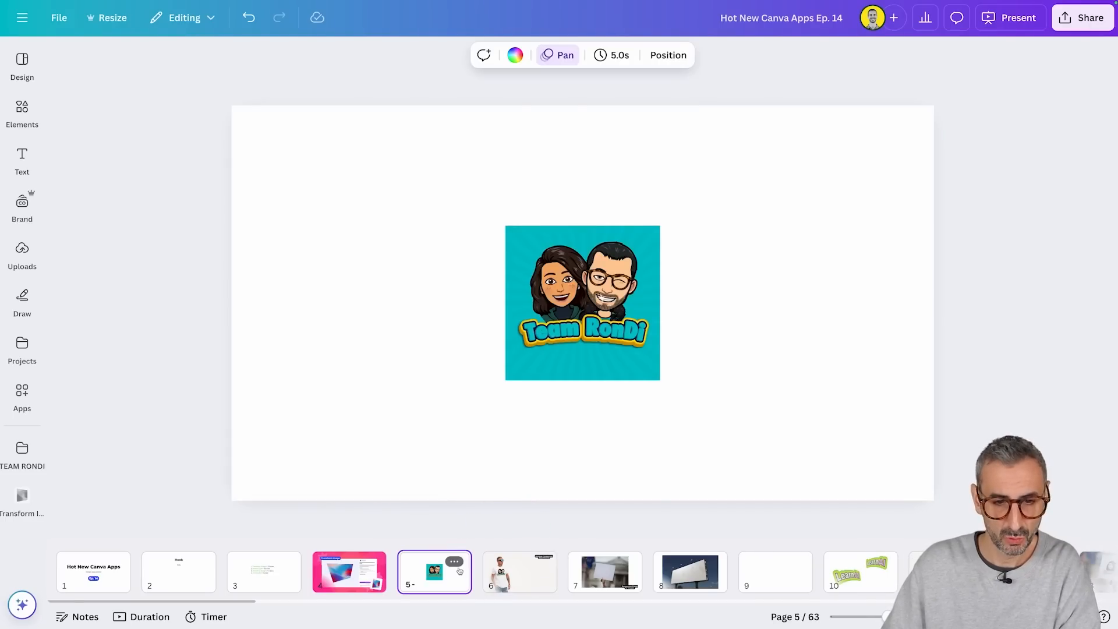
pyautogui.click(633, 357)
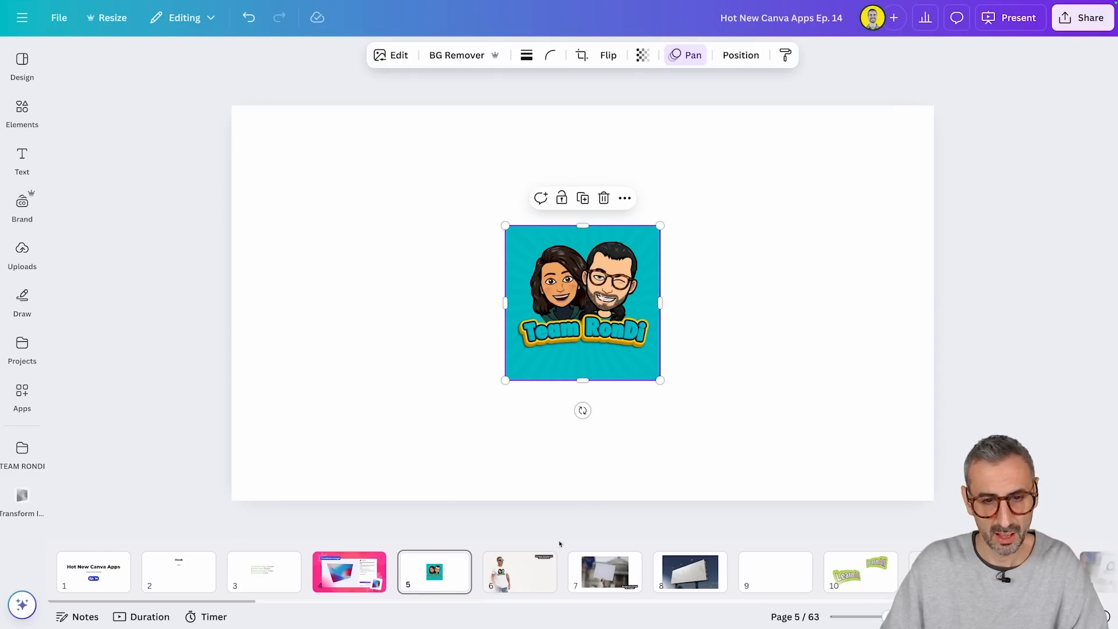
pyautogui.click(536, 570)
pyautogui.click(408, 313)
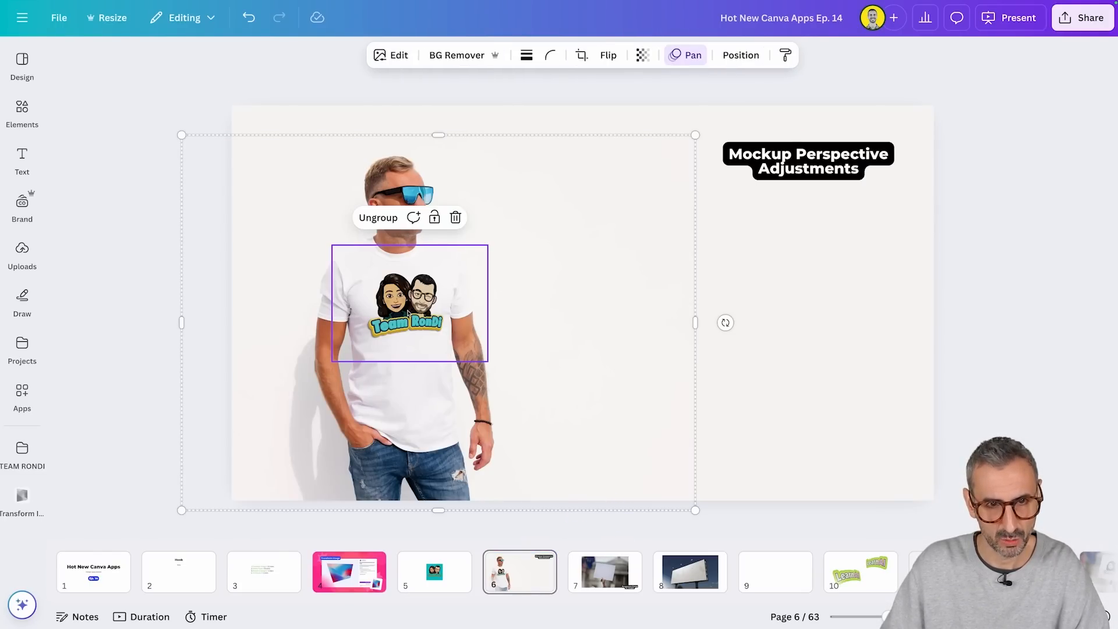
pyautogui.press('shift+super+g')
pyautogui.click(753, 367)
# Step: Copy the teal-background logo from page 5, paste it onto page 6 and place it in the empty area below the title label
pyautogui.click(434, 573)
pyautogui.click(587, 336)
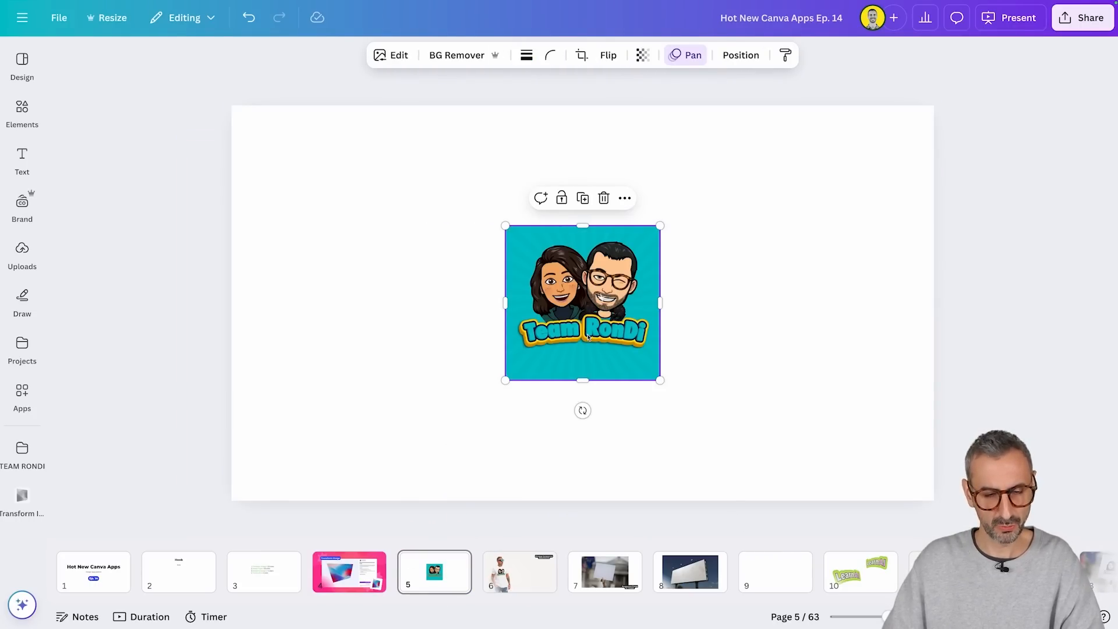
pyautogui.click(520, 569)
pyautogui.click(687, 382)
pyautogui.hotkey('ctrl', 'v')
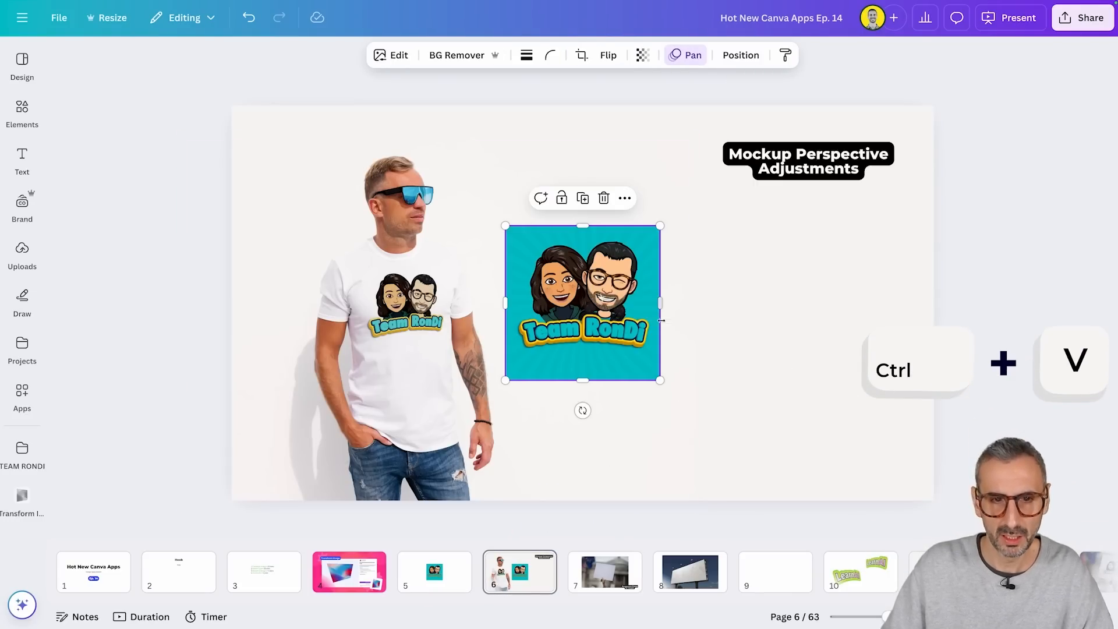
pyautogui.moveTo(662, 320); pyautogui.dragTo(840, 320)
# Step: Move the T-shirt logo onto the blank area beside the man and set its brightness to 16
pyautogui.moveTo(417, 310); pyautogui.dragTo(602, 311)
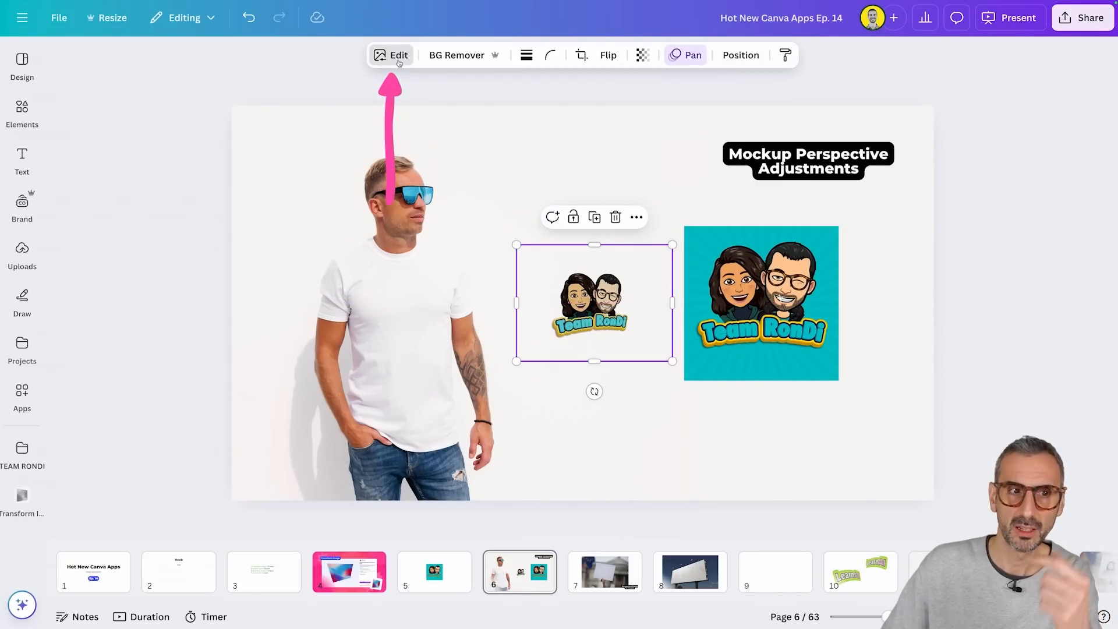
pyautogui.click(399, 63)
pyautogui.click(120, 99)
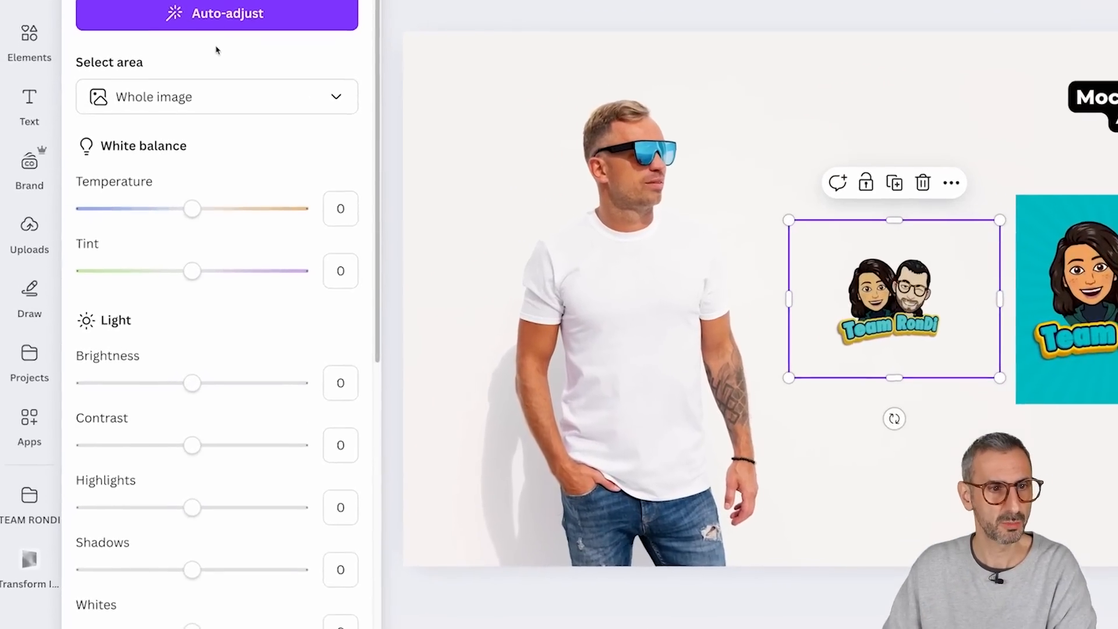
pyautogui.moveTo(191, 383); pyautogui.dragTo(209, 384)
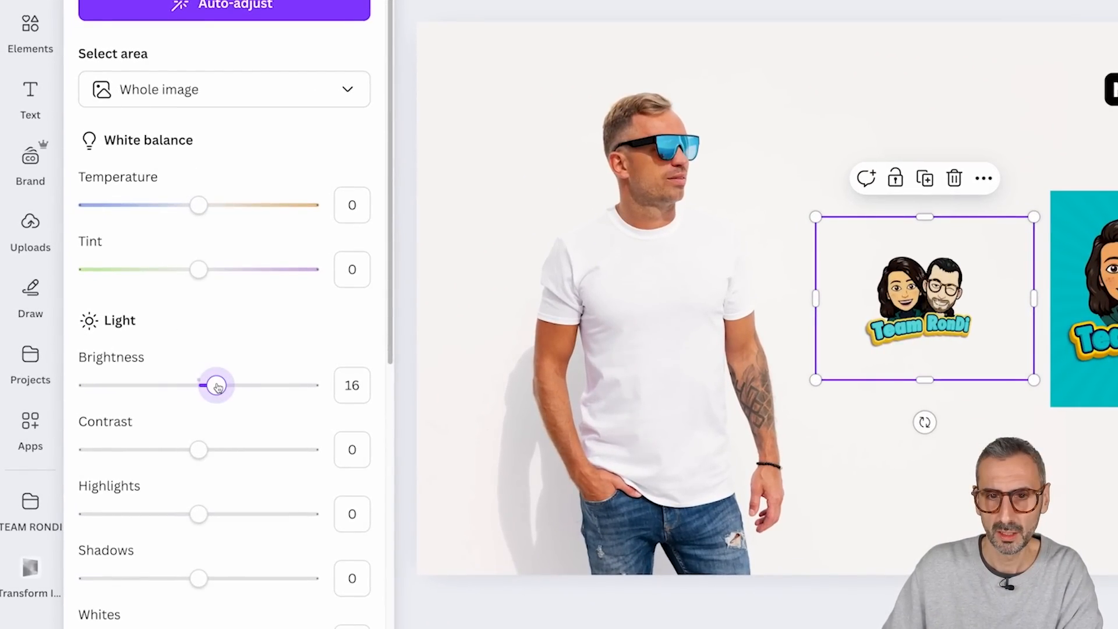
# Step: Lower the logo's contrast and shadows, and set its blacks to 25
pyautogui.moveTo(199, 450)
pyautogui.mouseDown()
pyautogui.moveTo(165, 449)
pyautogui.moveTo(249, 449)
pyautogui.moveTo(210, 449)
pyautogui.moveTo(165, 412)
pyautogui.moveTo(172, 419)
pyautogui.mouseUp()
pyautogui.moveTo(188, 580); pyautogui.dragTo(156, 568)
pyautogui.scroll(-3, 154, 565)
pyautogui.moveTo(198, 530); pyautogui.dragTo(228, 527)
# Step: Set the logo's vibrance to 46, saturation to 19 and sharpness to 22
pyautogui.scroll(-5, 218, 527)
pyautogui.scroll(-3, 216, 527)
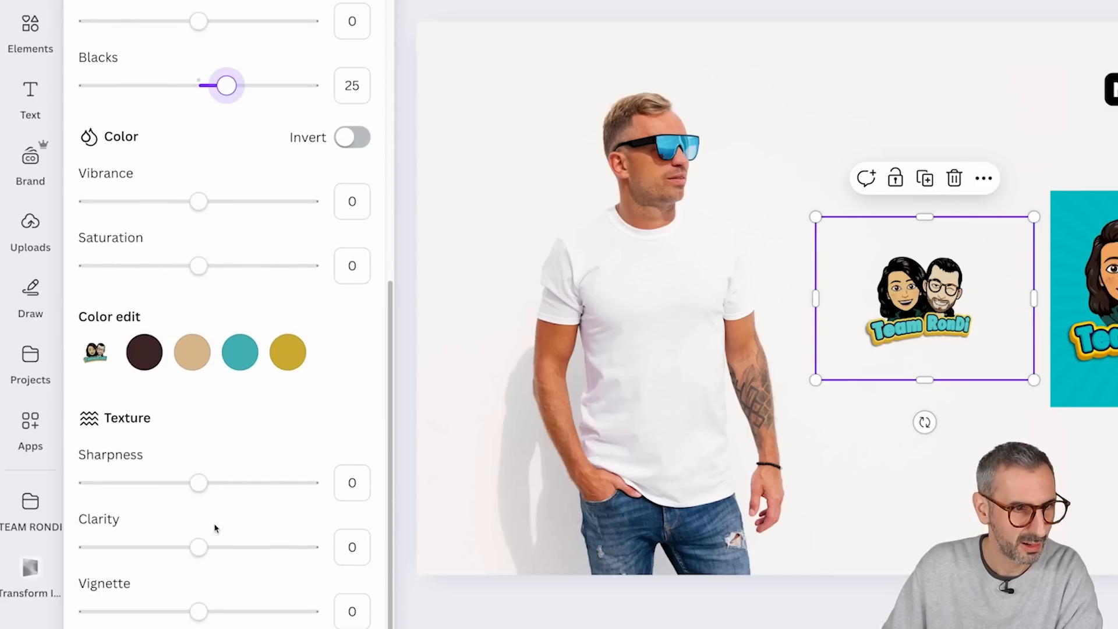
pyautogui.moveTo(186, 210); pyautogui.dragTo(252, 226)
pyautogui.moveTo(198, 266); pyautogui.dragTo(235, 265)
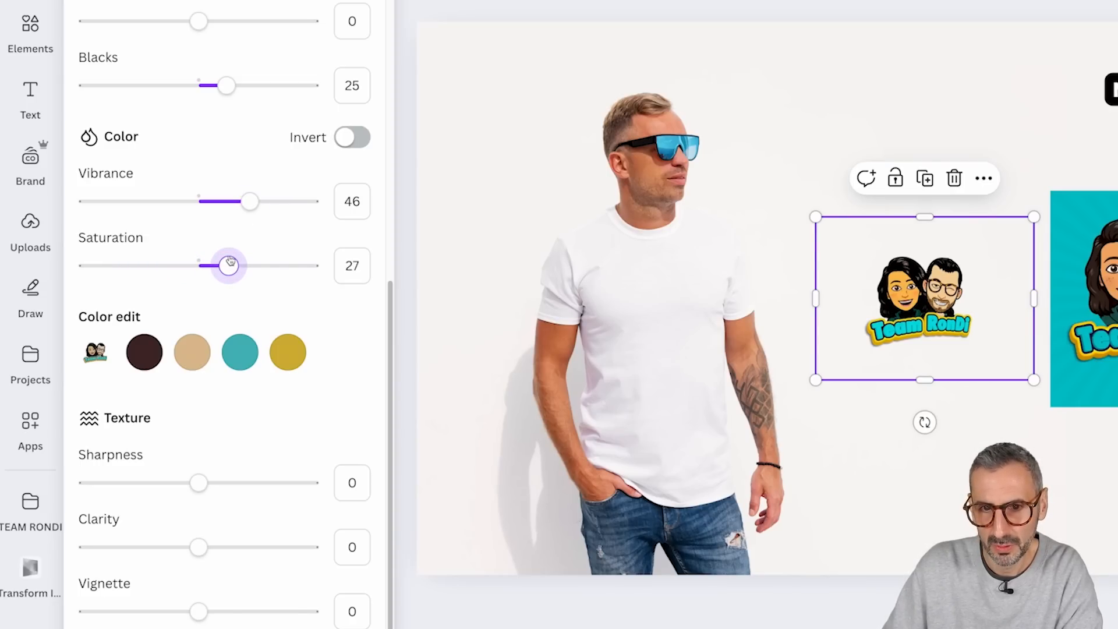
pyautogui.moveTo(230, 260); pyautogui.dragTo(227, 259)
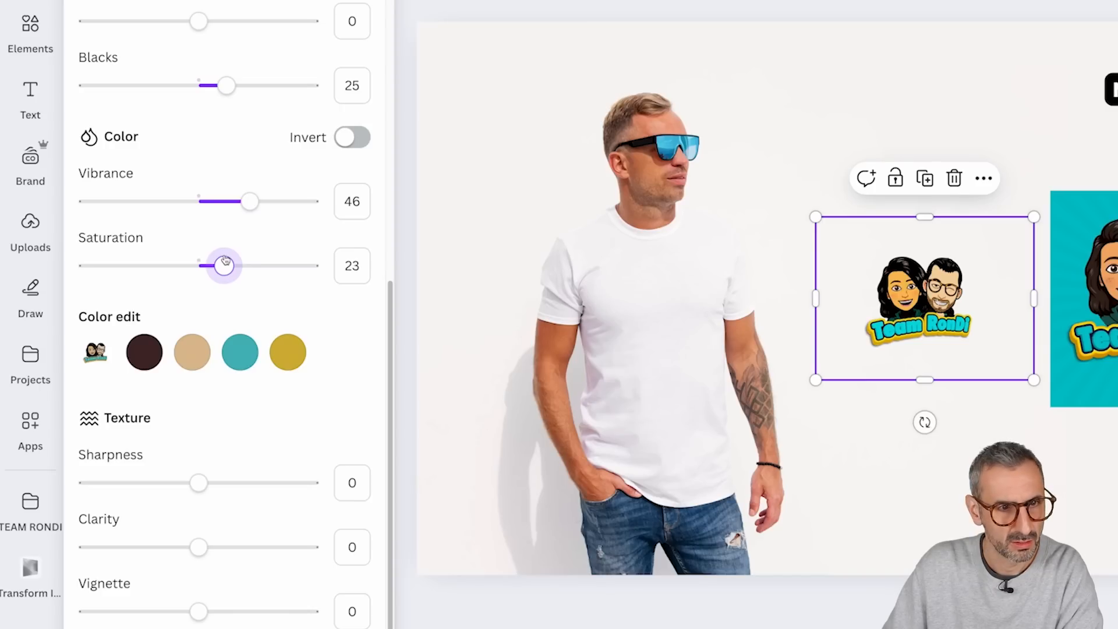
pyautogui.moveTo(199, 482); pyautogui.dragTo(222, 483)
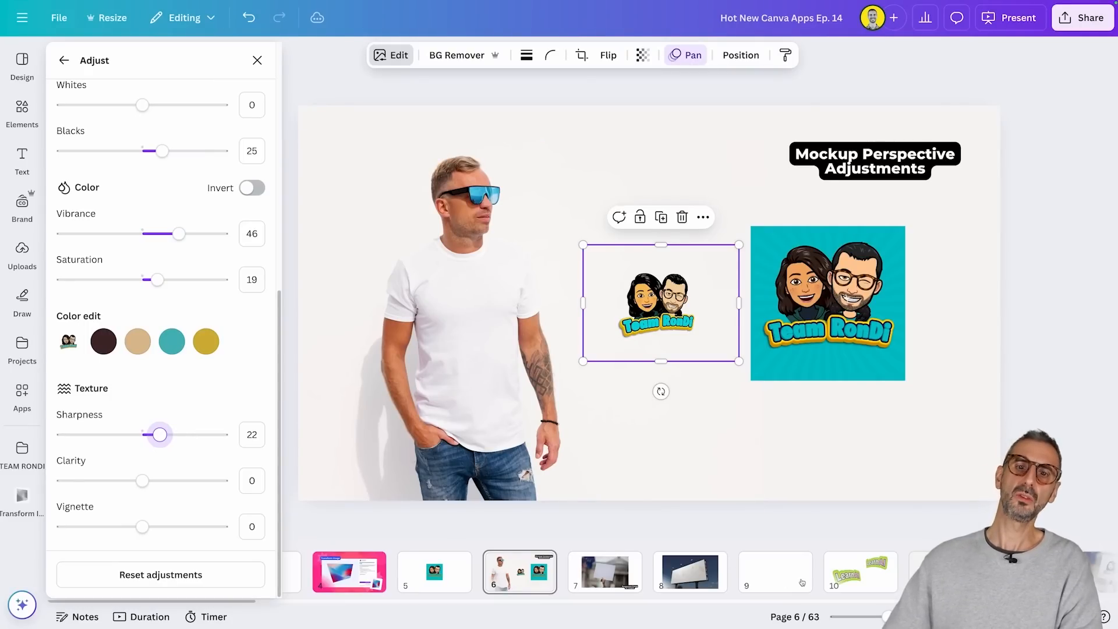
# Step: Place the adjusted logo back on the chest of the white T-shirt and group it with the man's photo
pyautogui.moveTo(665, 307); pyautogui.dragTo(478, 313)
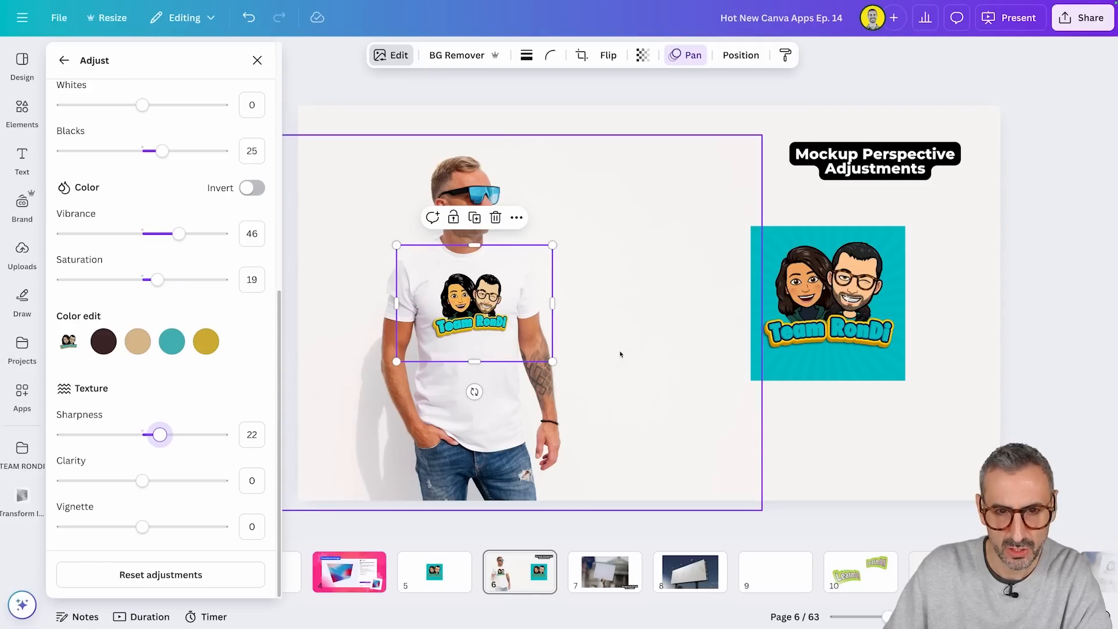
pyautogui.click(619, 352)
pyautogui.moveTo(596, 113); pyautogui.dragTo(342, 315)
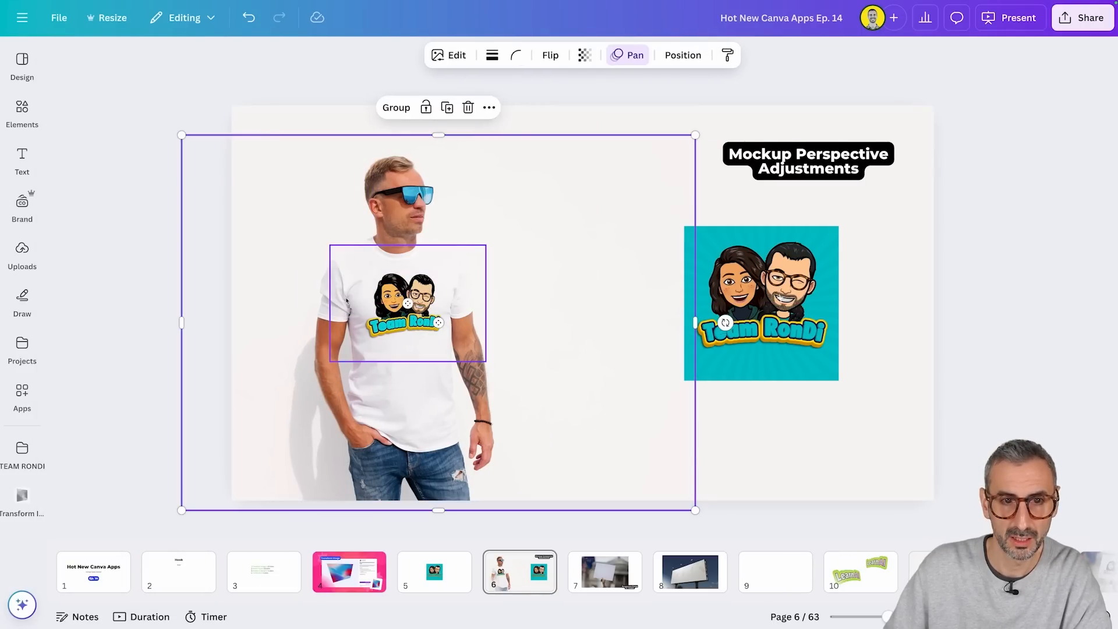
pyautogui.click(402, 110)
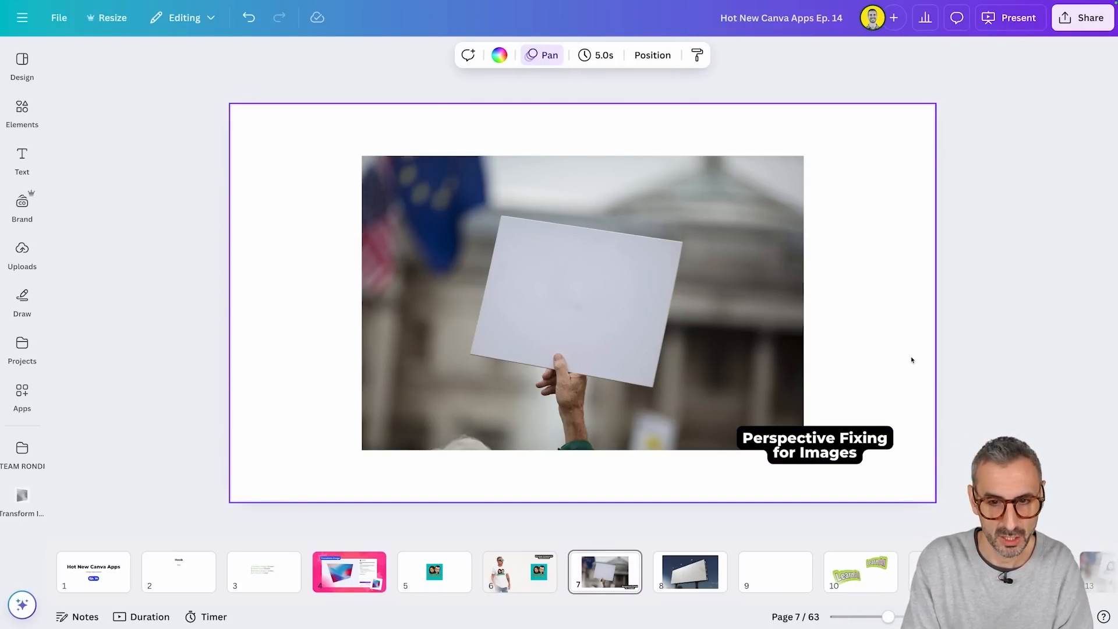
# Step: Set the photo of the hand holding a blank sign as the background of page 7
pyautogui.click(661, 257)
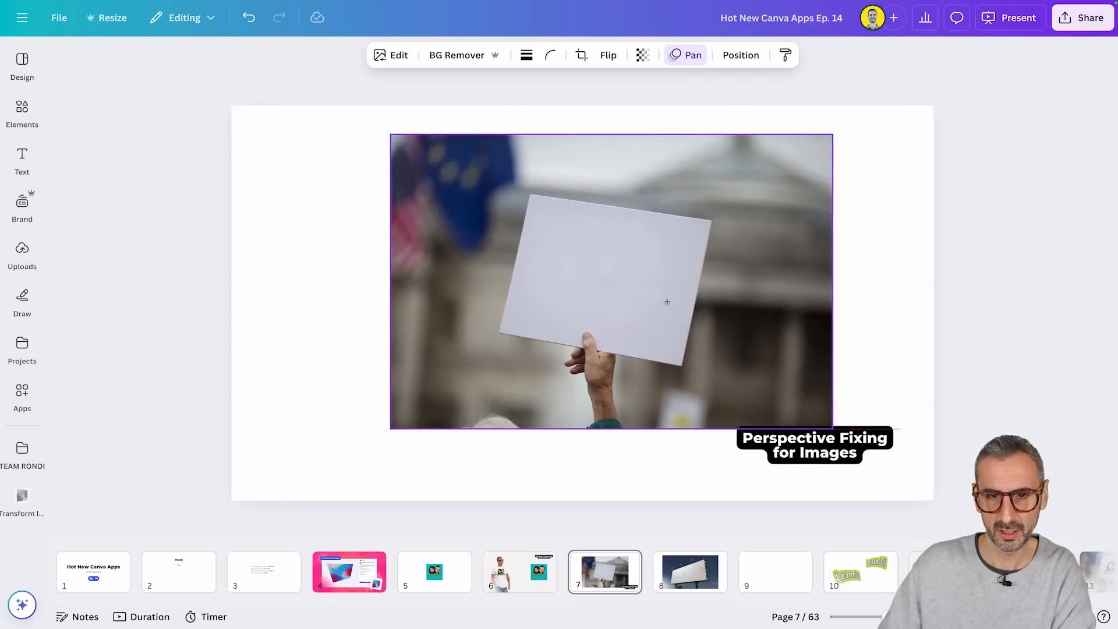
pyautogui.rightClick(660, 311)
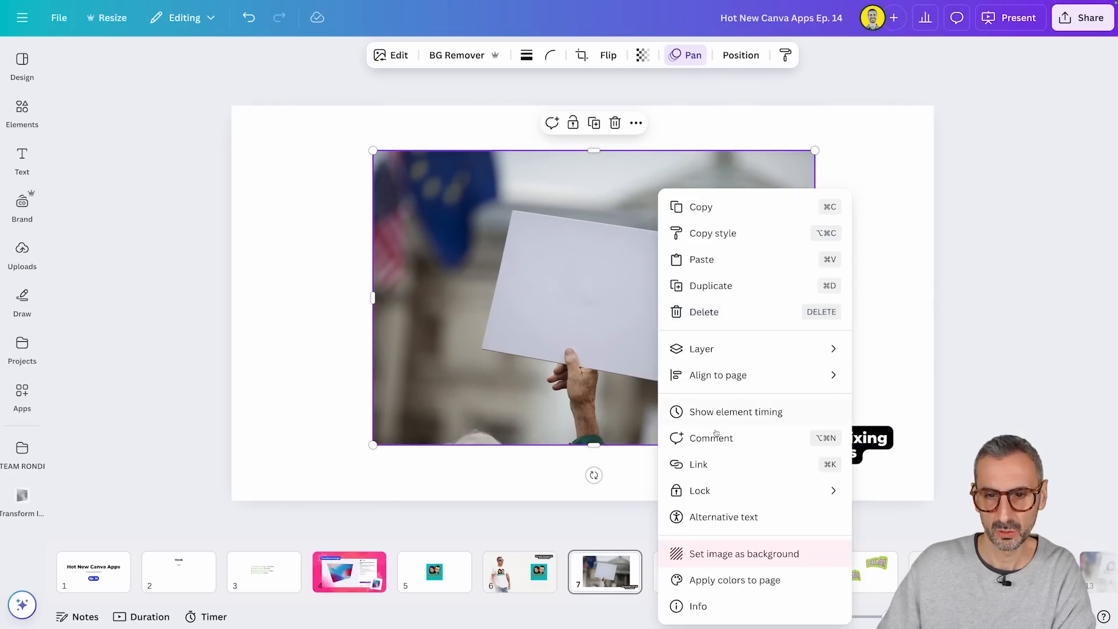
pyautogui.click(728, 551)
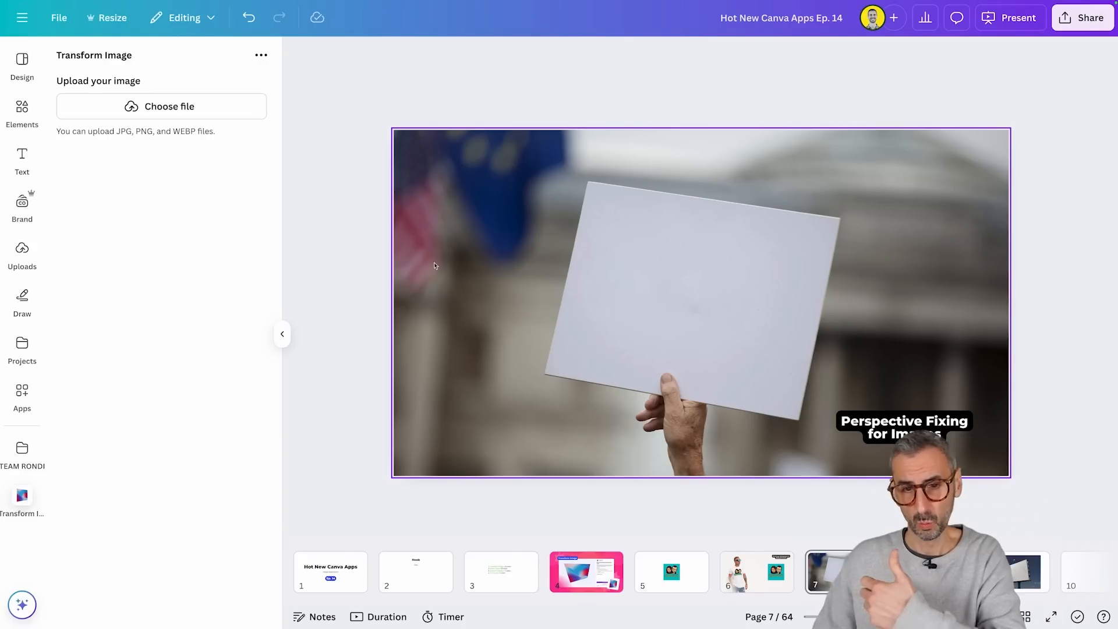
# Step: Add the pink handwritten "You're Invited!" font combination to the blank page 8
pyautogui.click(913, 577)
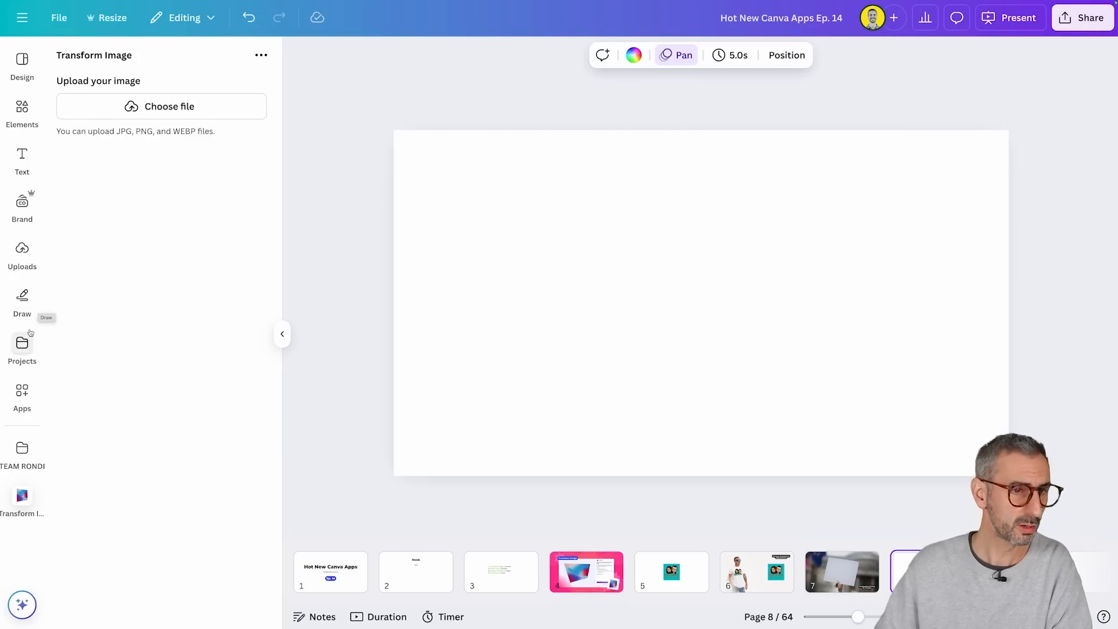
pyautogui.click(24, 157)
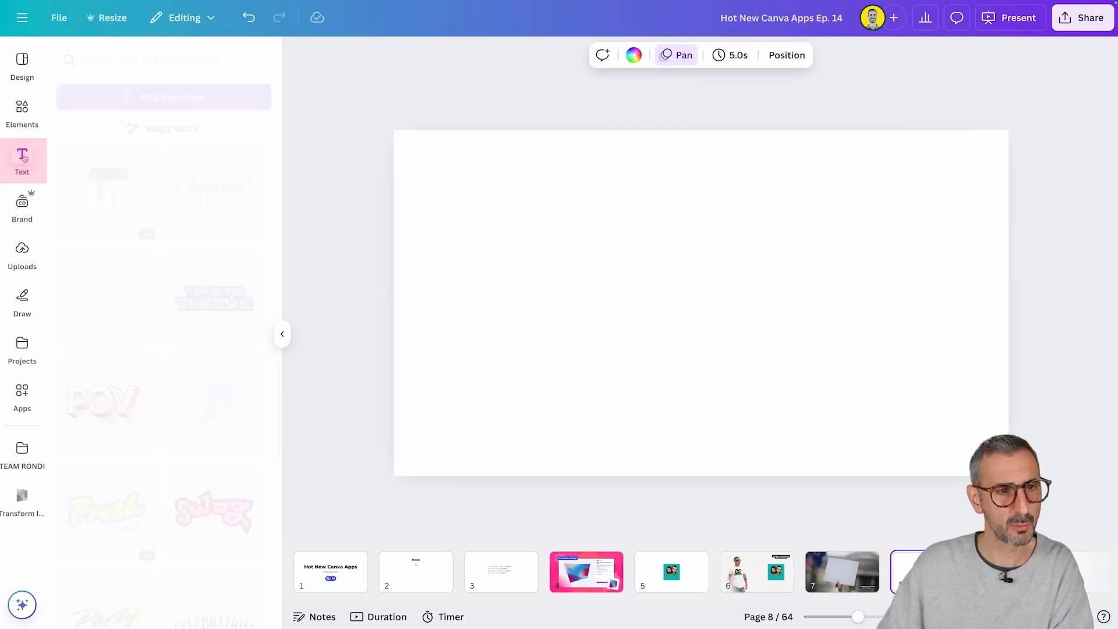
pyautogui.scroll(-1, 139, 221)
pyautogui.scroll(-2, 146, 224)
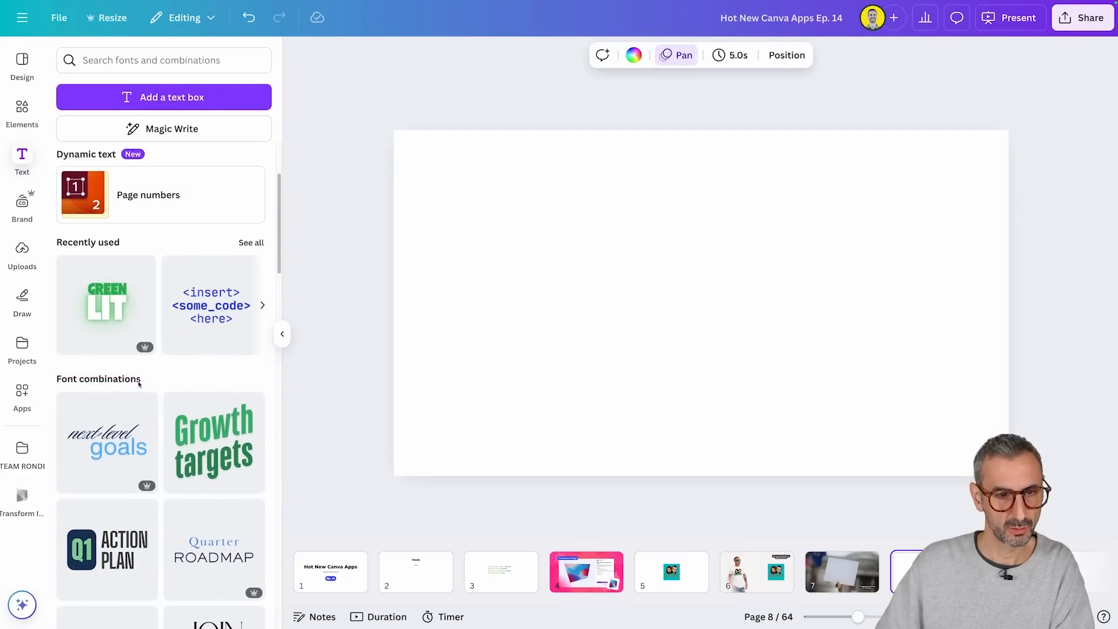
pyautogui.scroll(-1, 138, 455)
pyautogui.scroll(-3, 157, 465)
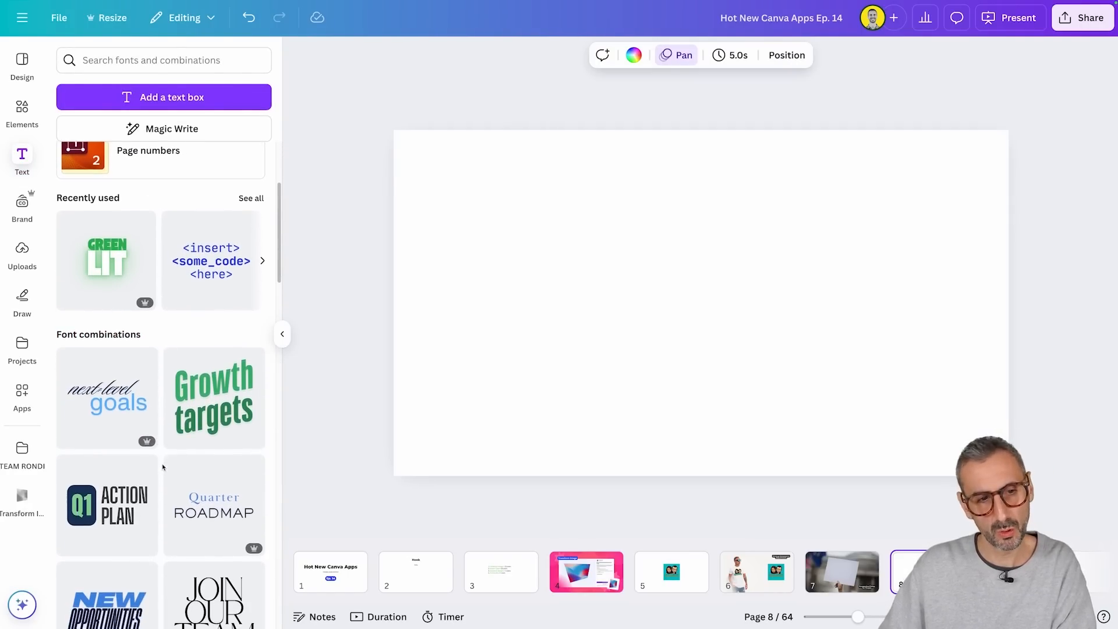
pyautogui.scroll(-4, 173, 466)
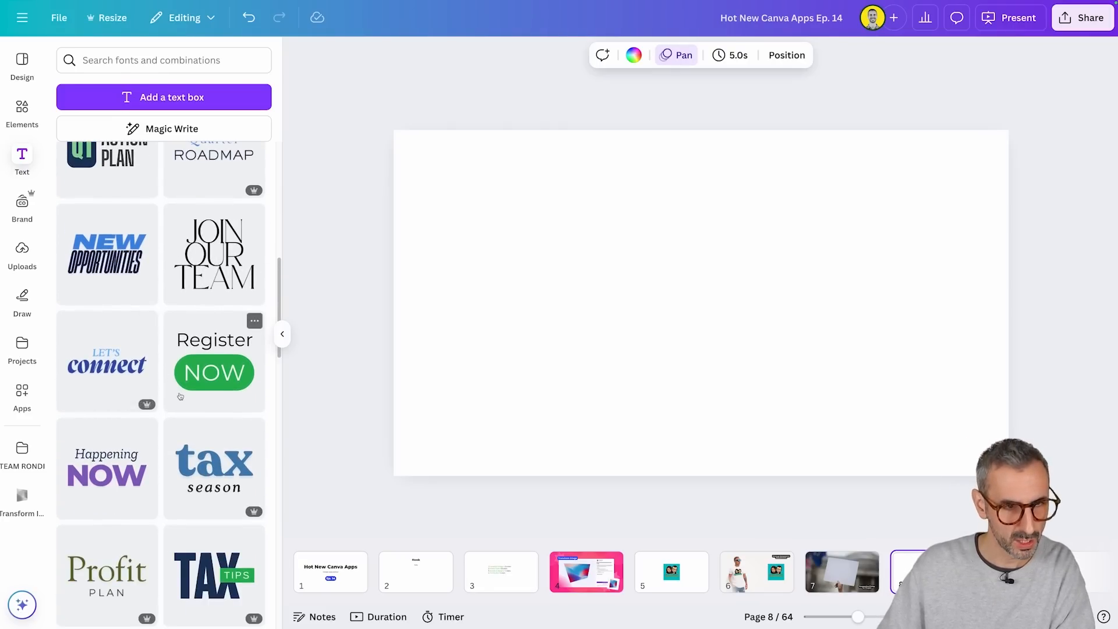
pyautogui.scroll(-3, 177, 402)
pyautogui.scroll(-6, 177, 402)
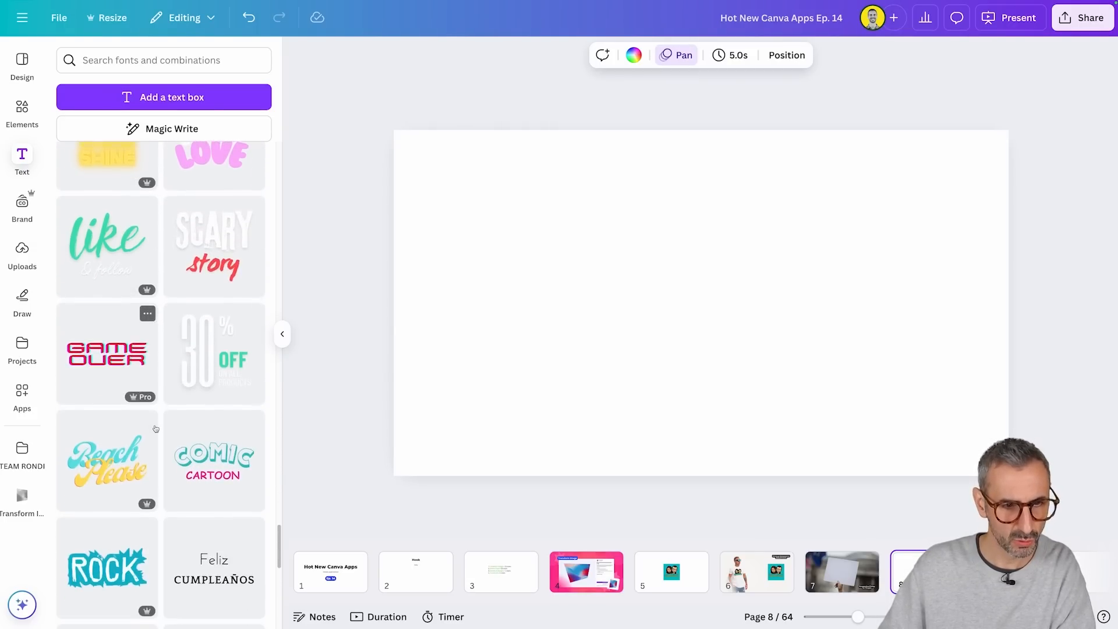
pyautogui.scroll(-10, 155, 433)
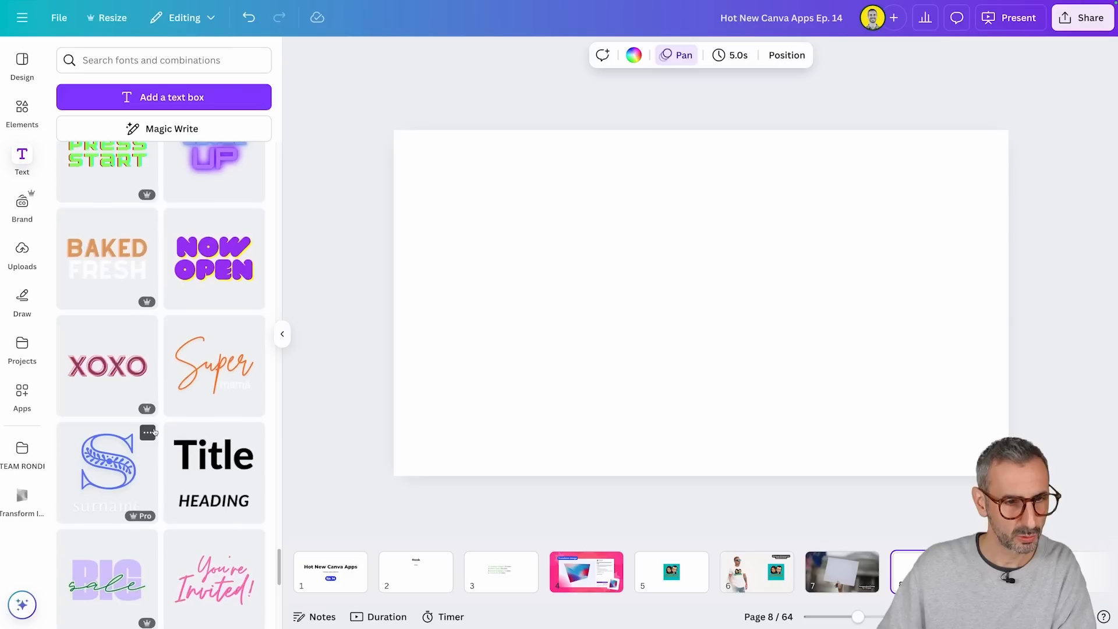
pyautogui.click(196, 356)
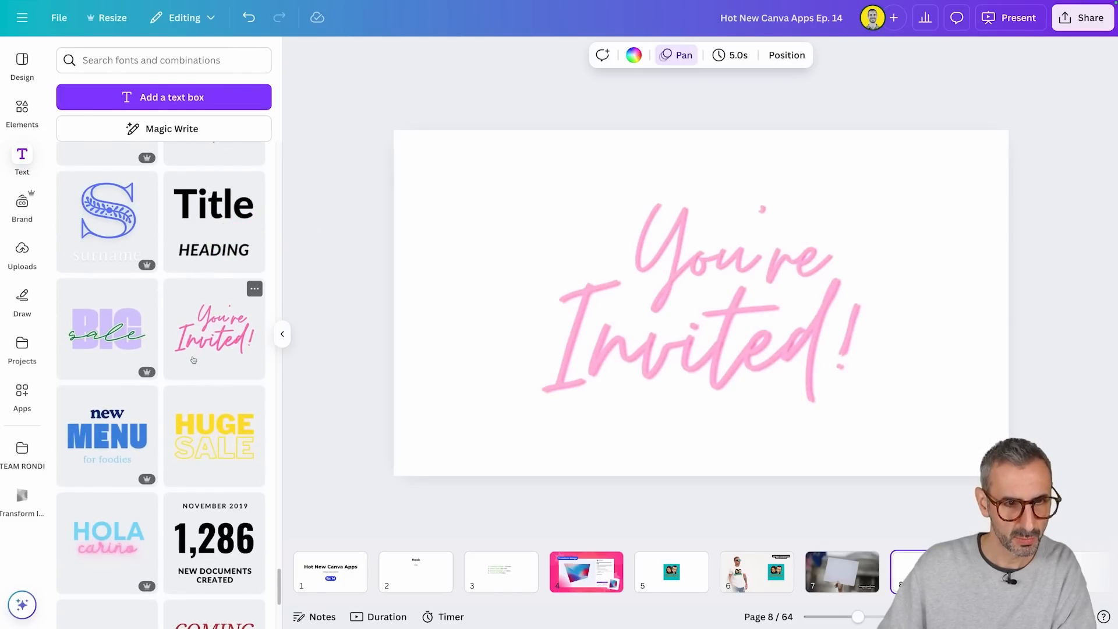
# Step: Replace the word "Invited!" in the text with "We want peace now!"
pyautogui.click(662, 266)
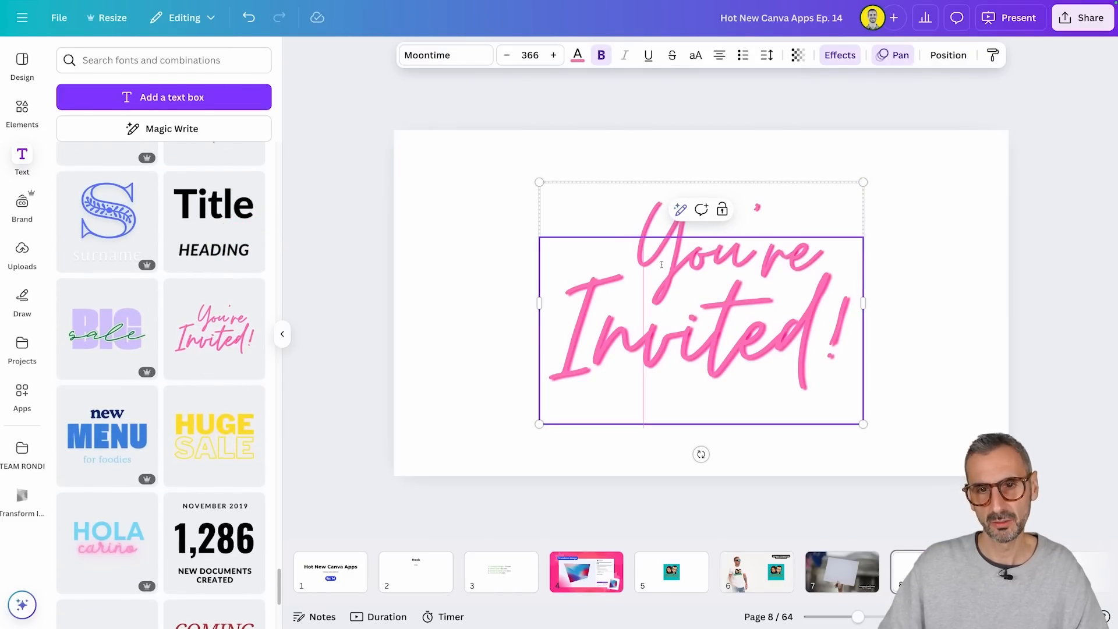
pyautogui.click(841, 212)
pyautogui.click(841, 212)
pyautogui.click(792, 238)
pyautogui.click(792, 236)
pyautogui.write('W')
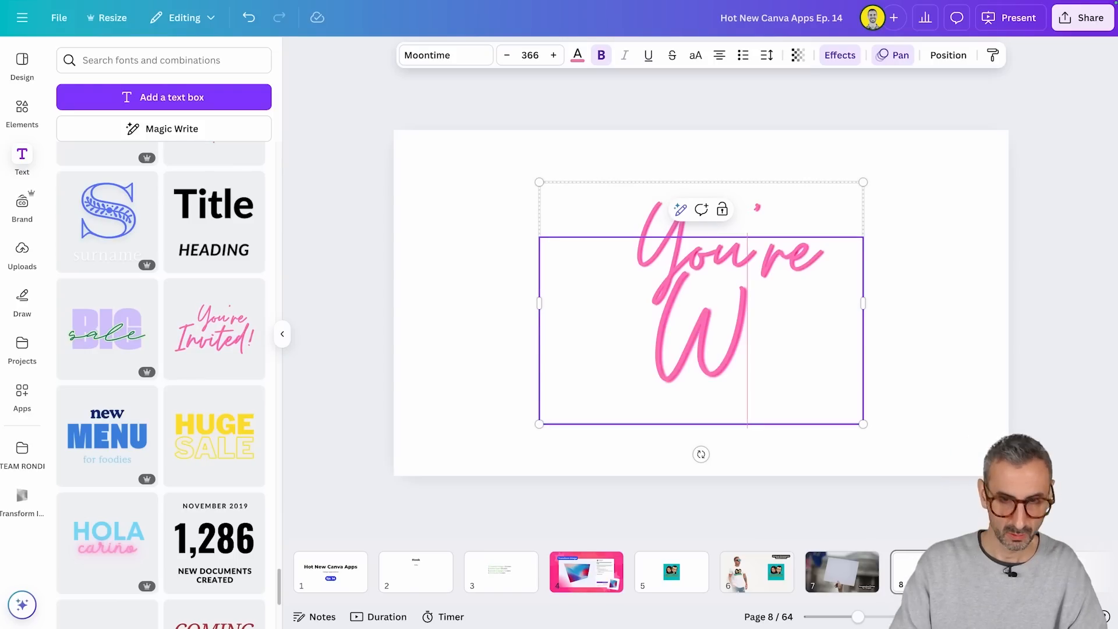
pyautogui.write('e want peace now!')
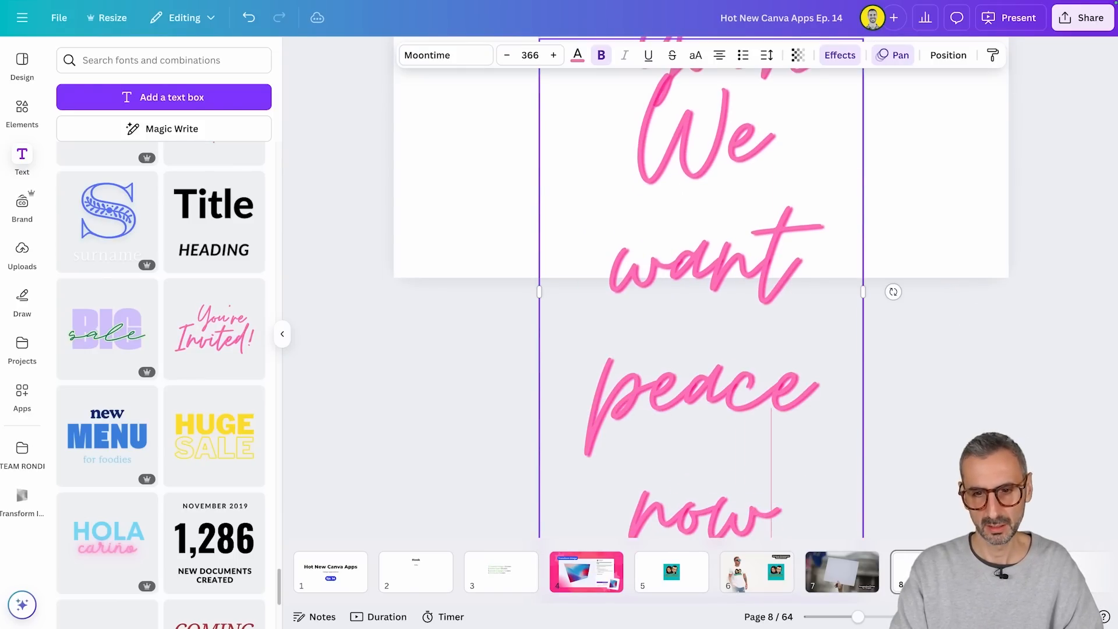
# Step: Set the slogan's font size to 150 and its text color to black
pyautogui.hotkey('ctrl', 'a')
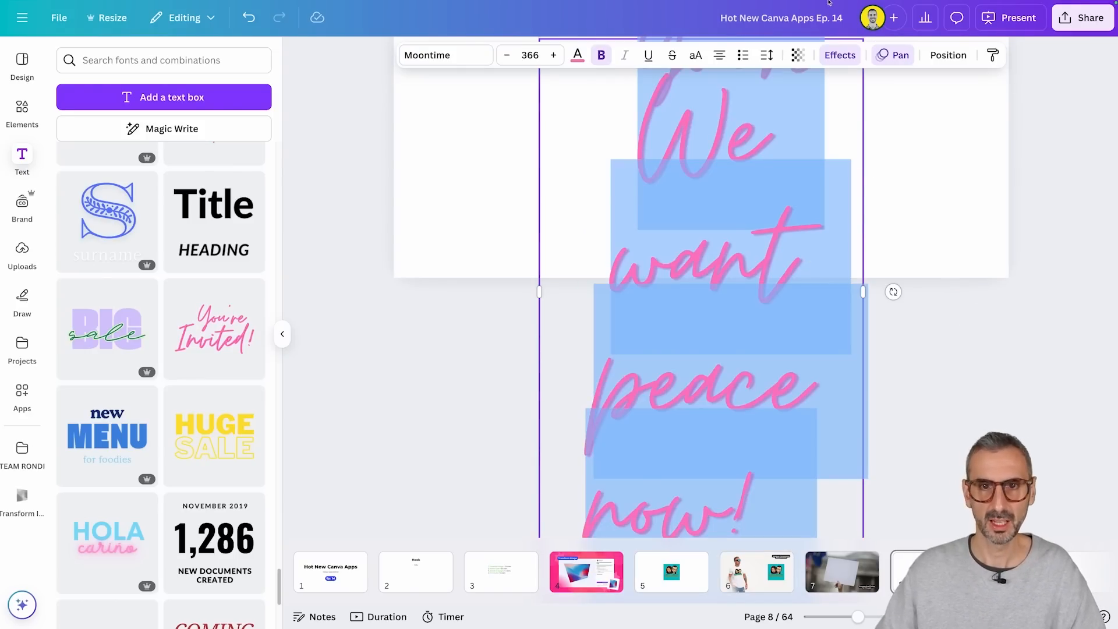
pyautogui.click(531, 55)
pyautogui.write('150')
pyautogui.press('Return')
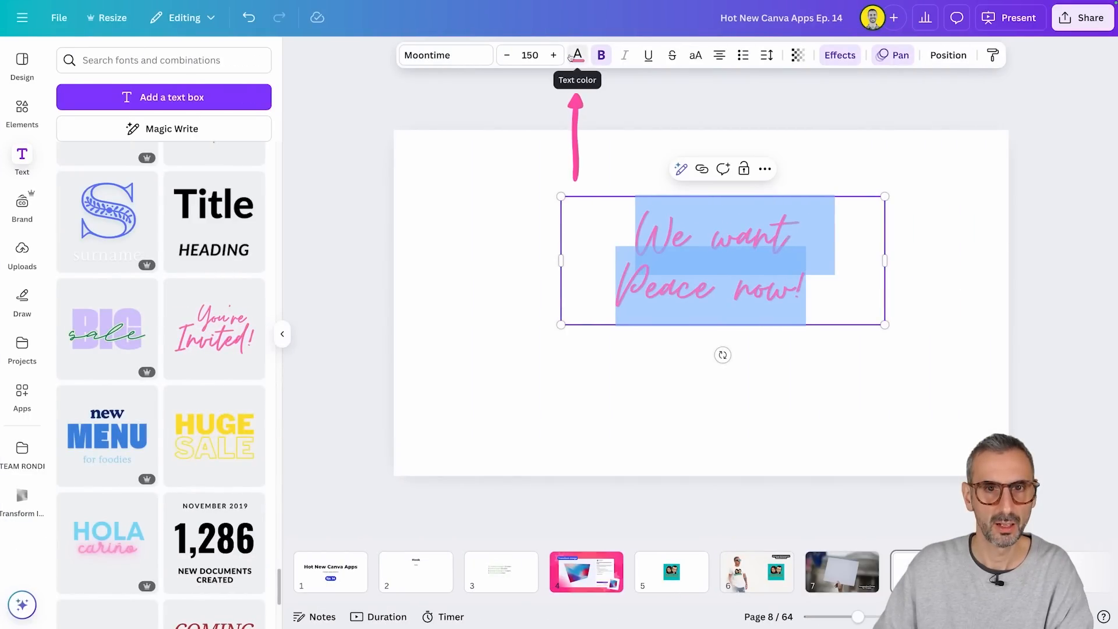
pyautogui.click(577, 55)
pyautogui.click(108, 155)
# Step: Remove the leftover "You're" text and arrange the slogan as "We want" above "Peace now!"
pyautogui.click(799, 376)
pyautogui.click(775, 279)
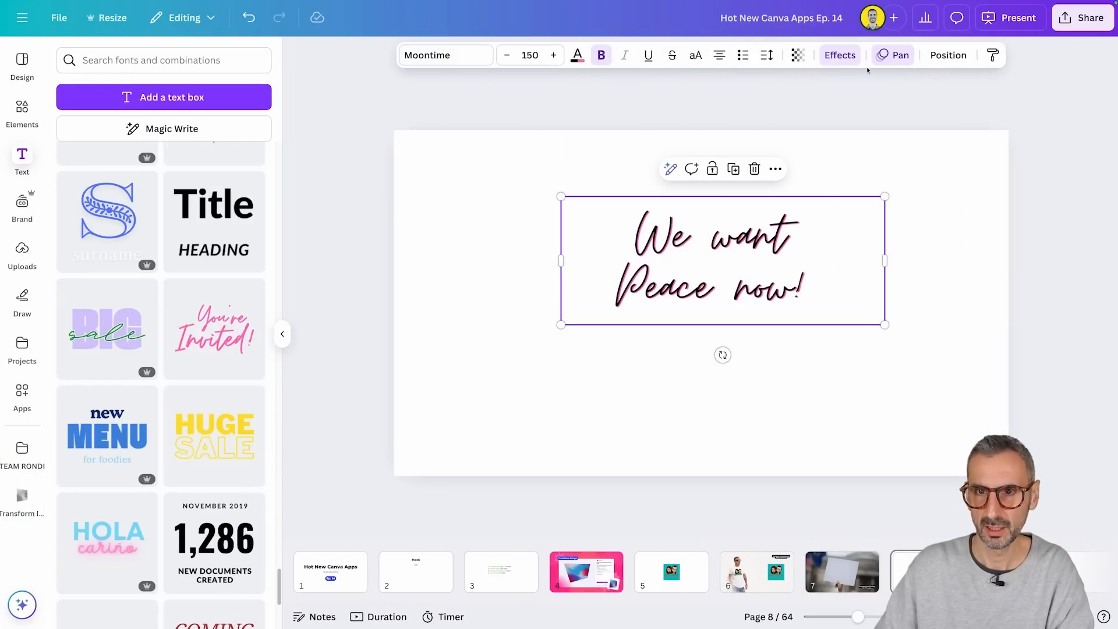
# Step: Change the slogan's shadow color to bright yellow and scale the text up to a font size of about 218
pyautogui.click(840, 55)
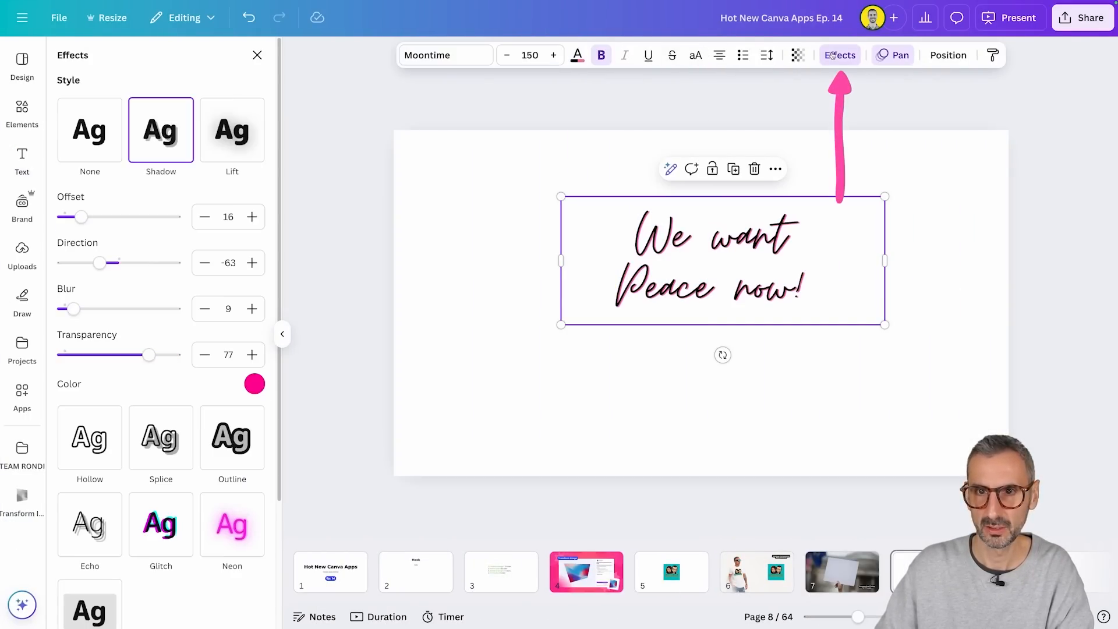
pyautogui.click(254, 384)
pyautogui.click(235, 196)
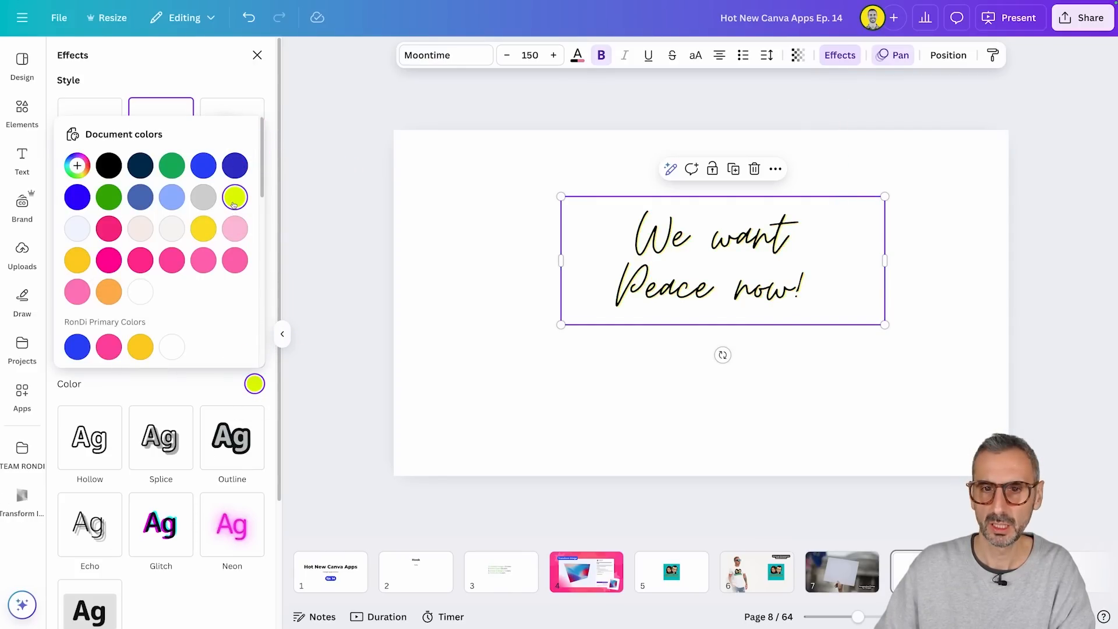
pyautogui.moveTo(564, 321); pyautogui.dragTo(443, 460)
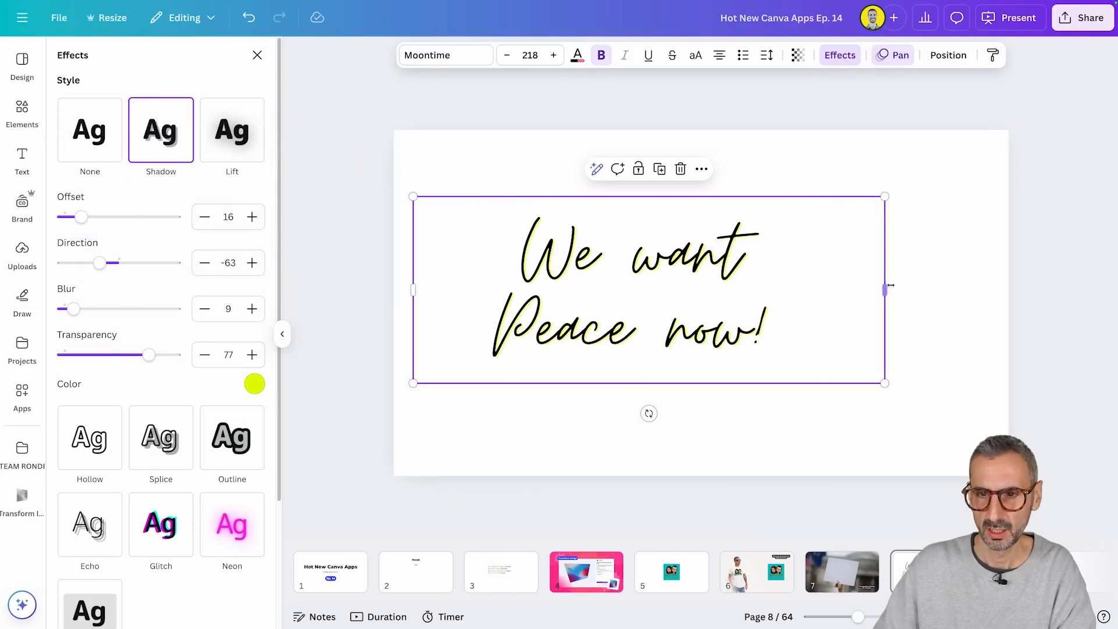
# Step: Center the "We want Peace now!" text box on the page and deselect it
pyautogui.moveTo(884, 292); pyautogui.dragTo(936, 302)
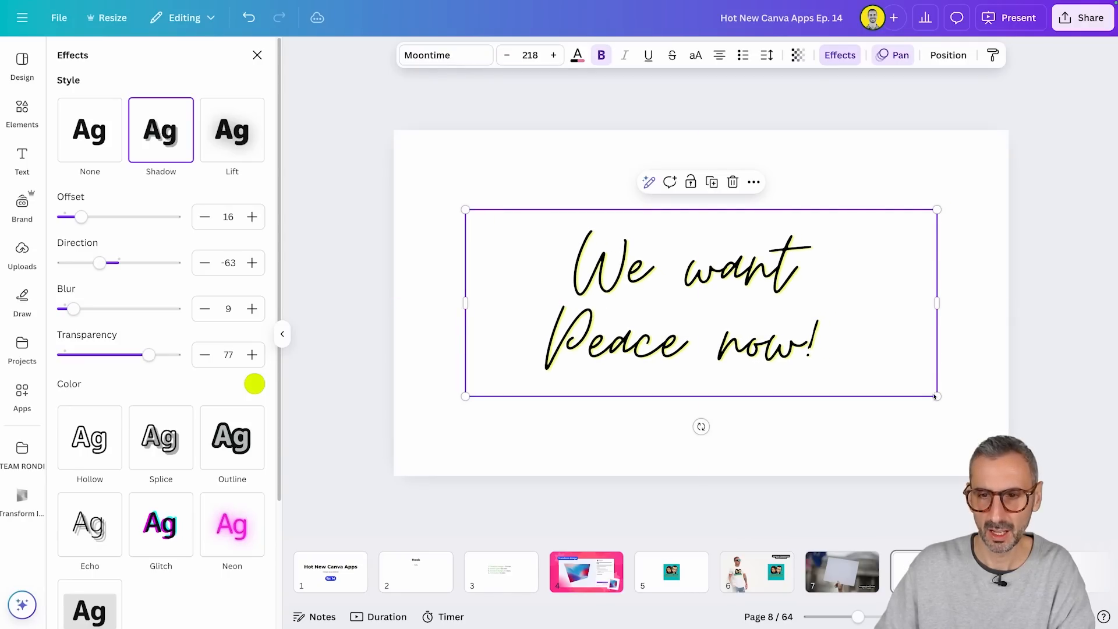
pyautogui.click(1099, 159)
pyautogui.click(1077, 280)
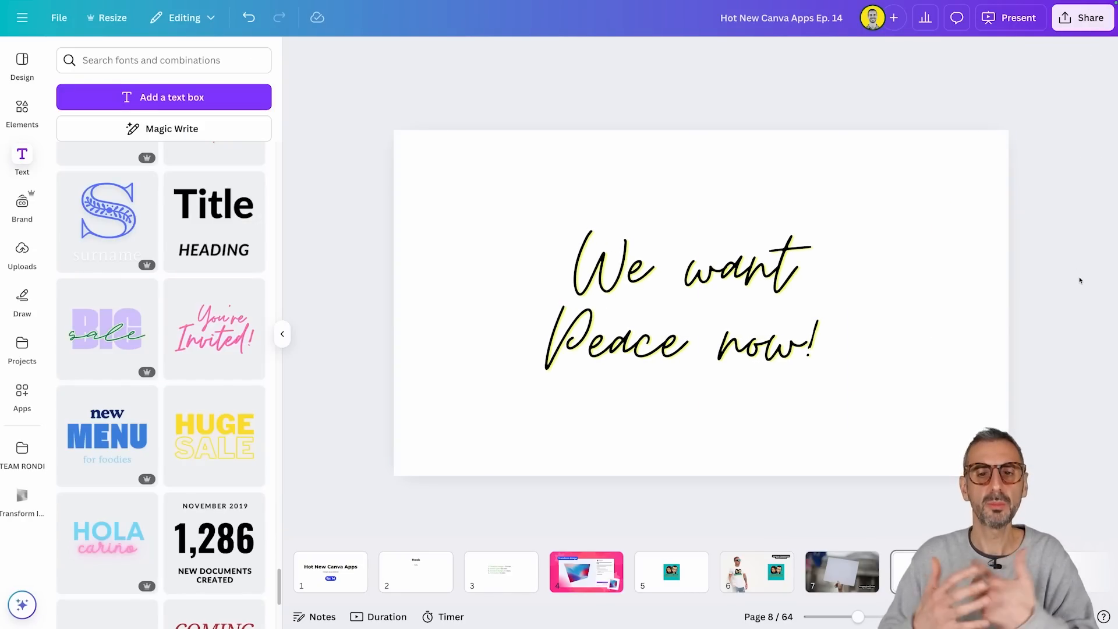
pyautogui.click(866, 277)
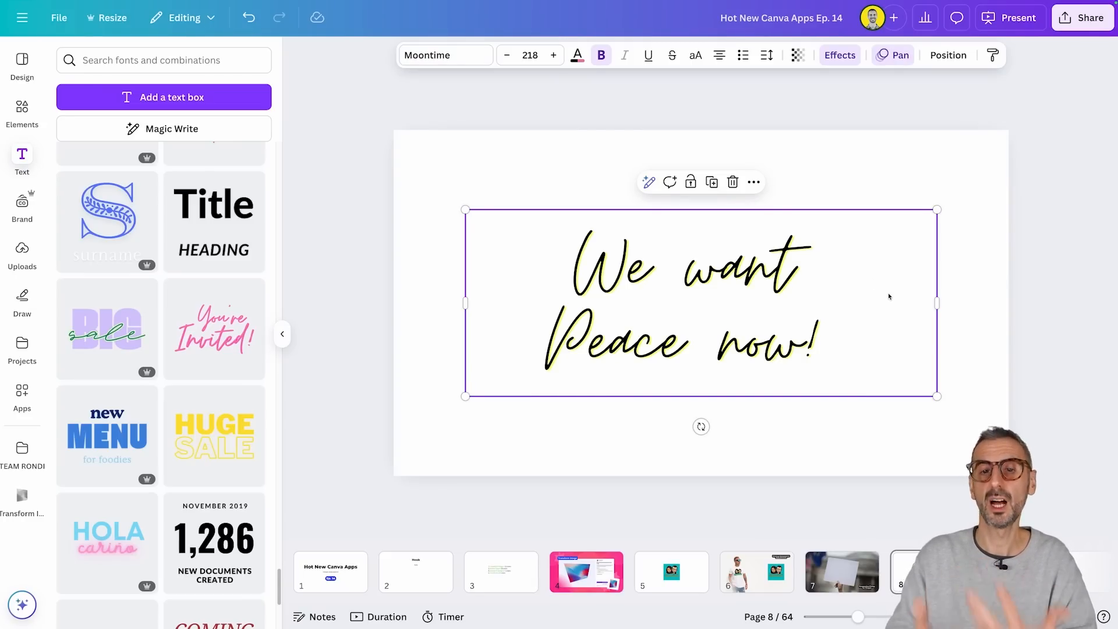
pyautogui.click(989, 125)
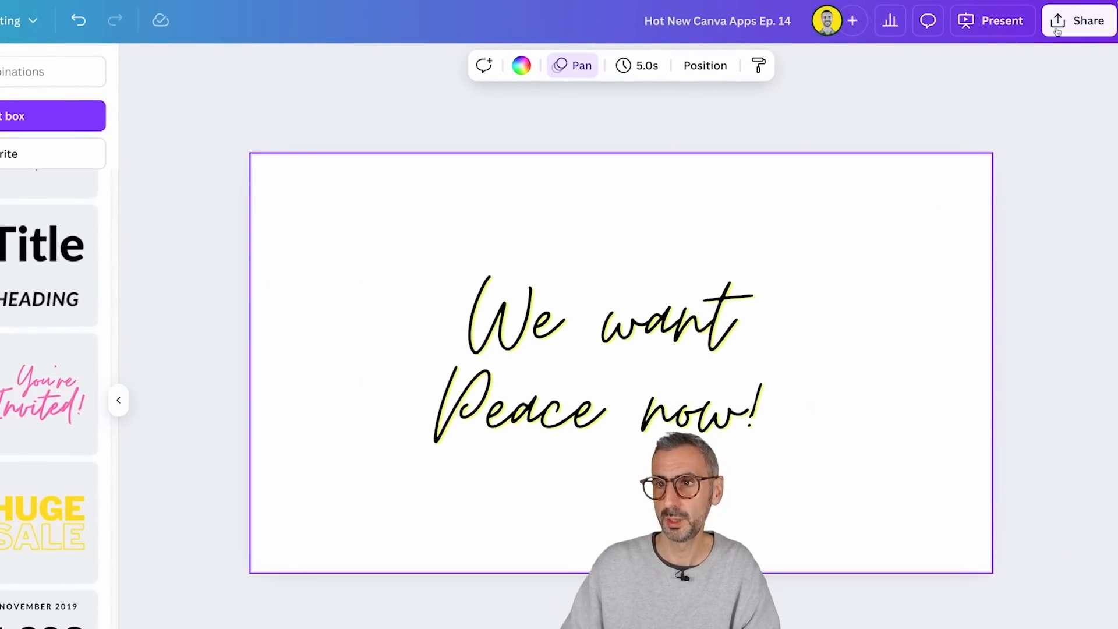
# Step: Set up the design download as a PNG with a transparent background
pyautogui.click(1071, 24)
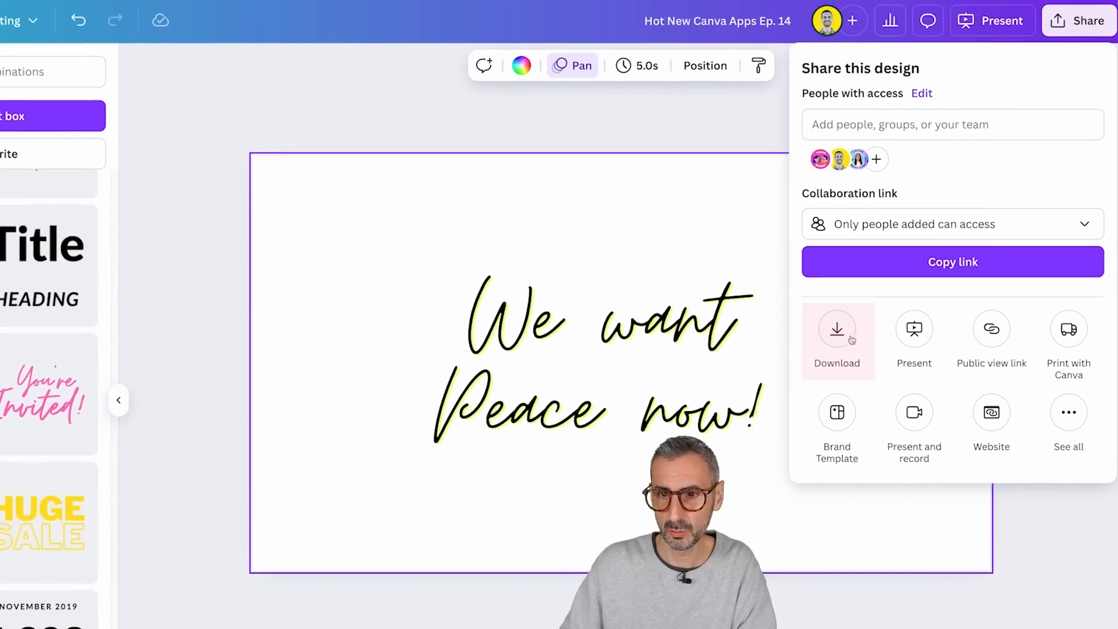
pyautogui.click(836, 207)
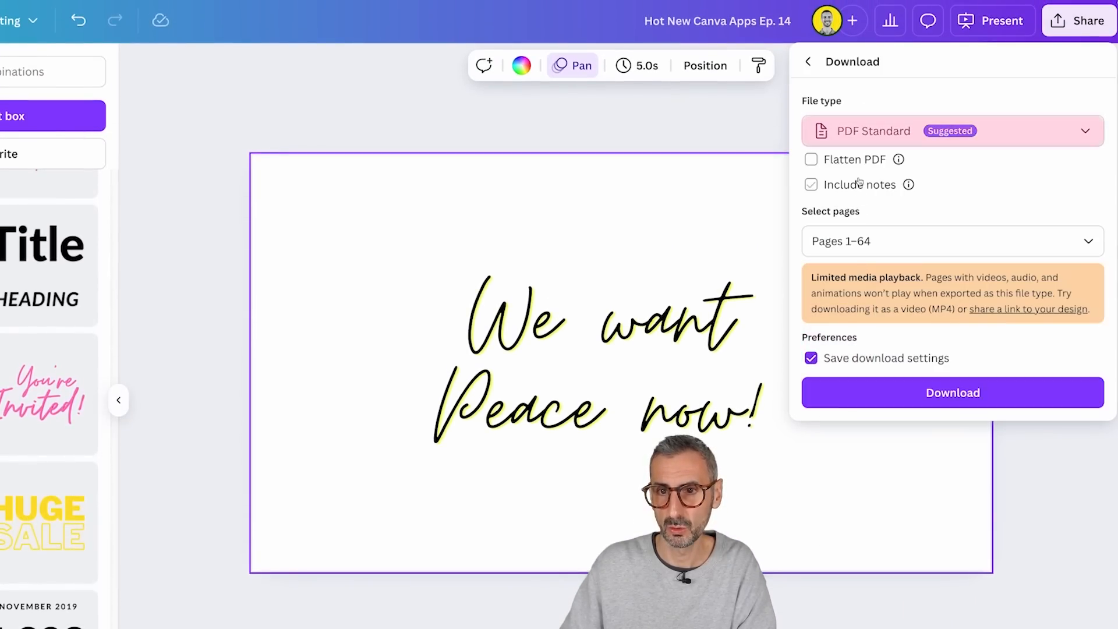
pyautogui.click(873, 131)
pyautogui.click(848, 407)
pyautogui.click(810, 293)
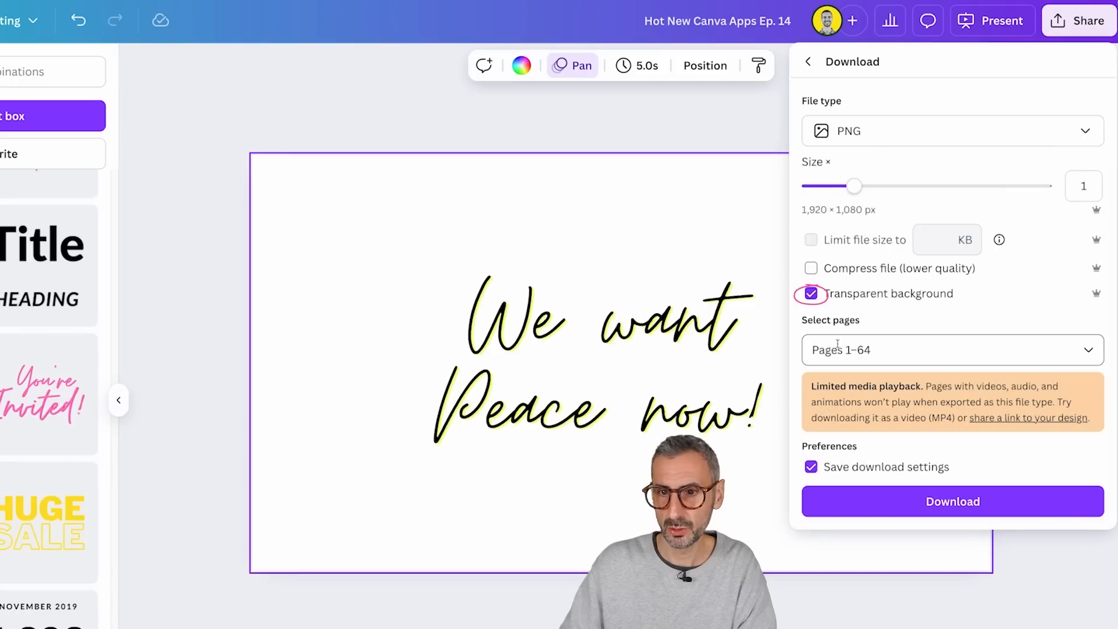
# Step: Download only the current page (Page 8), and take a screen capture of the slogan area as an alternative
pyautogui.click(837, 348)
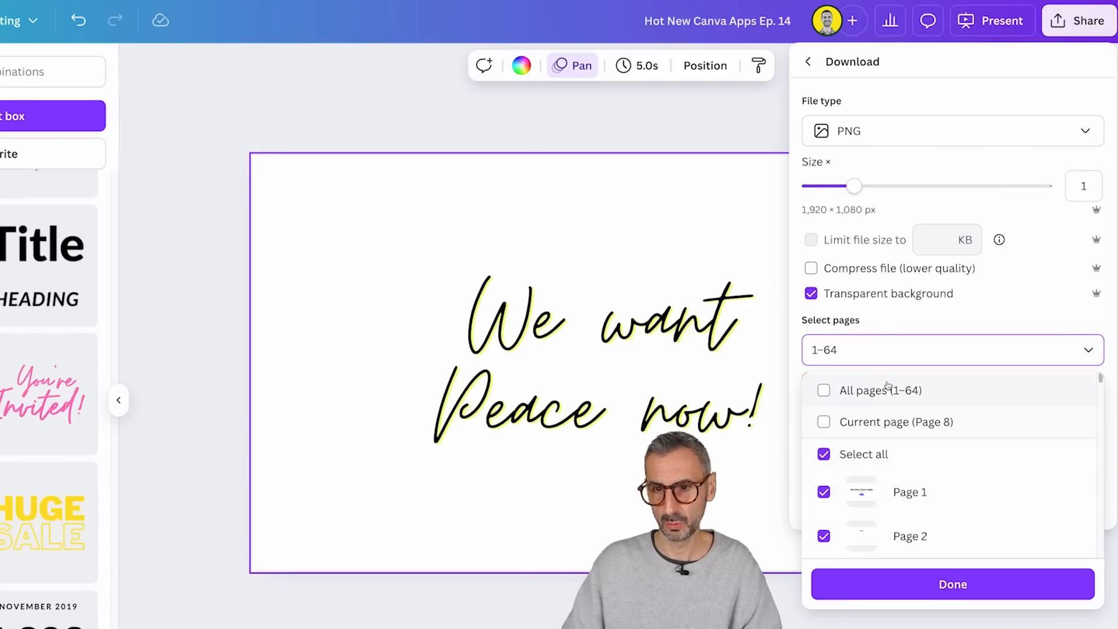
pyautogui.click(825, 422)
pyautogui.click(913, 585)
pyautogui.click(938, 501)
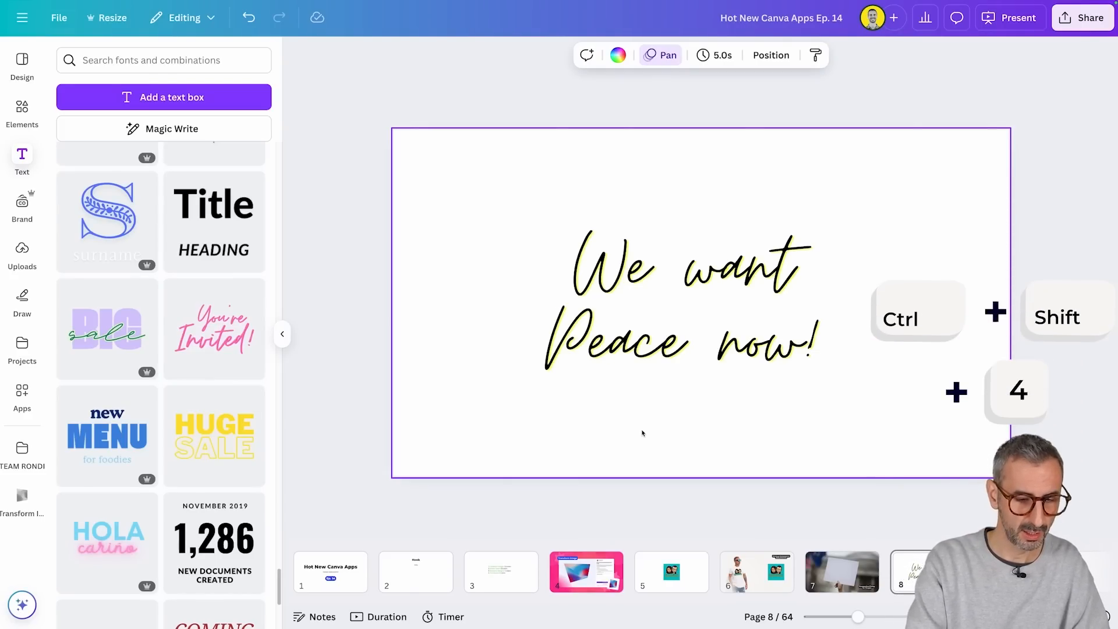
pyautogui.moveTo(506, 210); pyautogui.dragTo(882, 413)
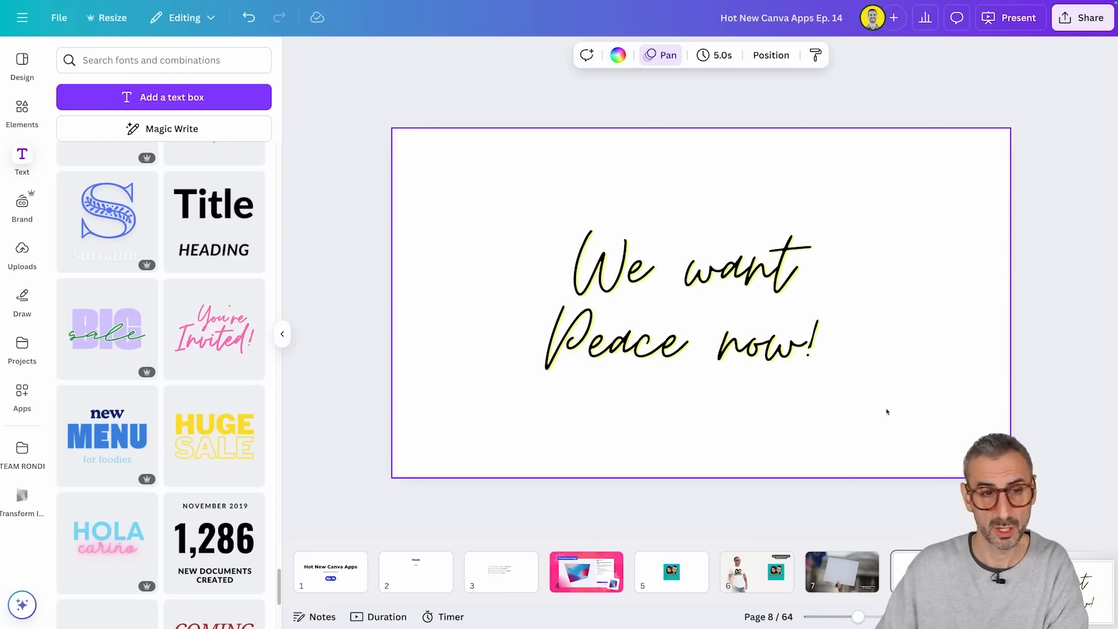
# Step: Go to page 7 with the protest sign and load Hot New Canva Apps Ep. 14 (3).png into Transform Image
pyautogui.click(866, 581)
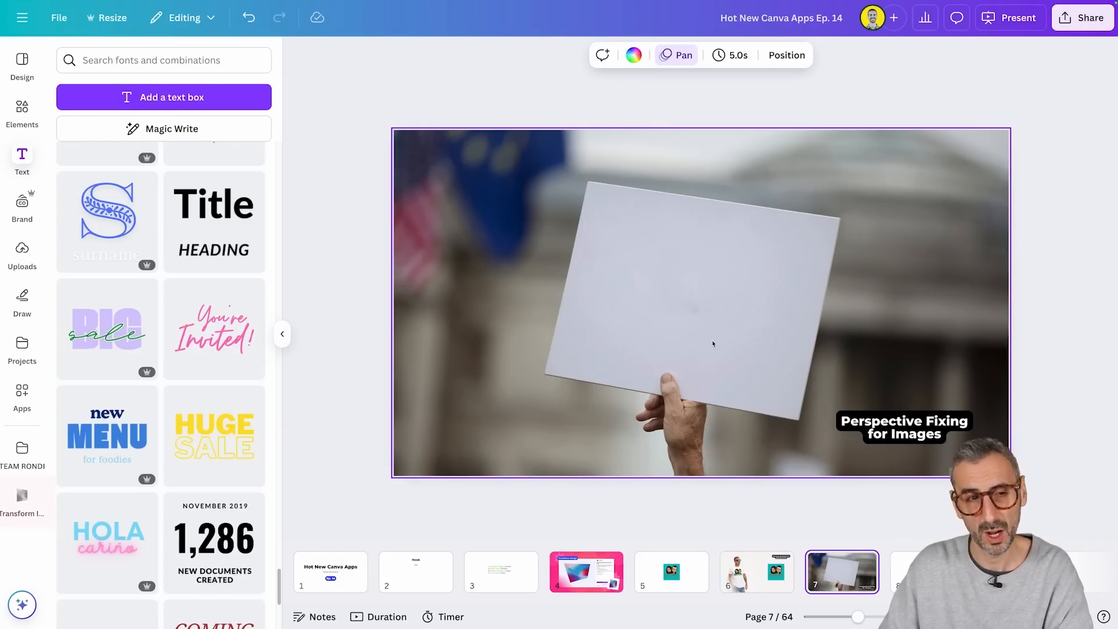
pyautogui.click(22, 500)
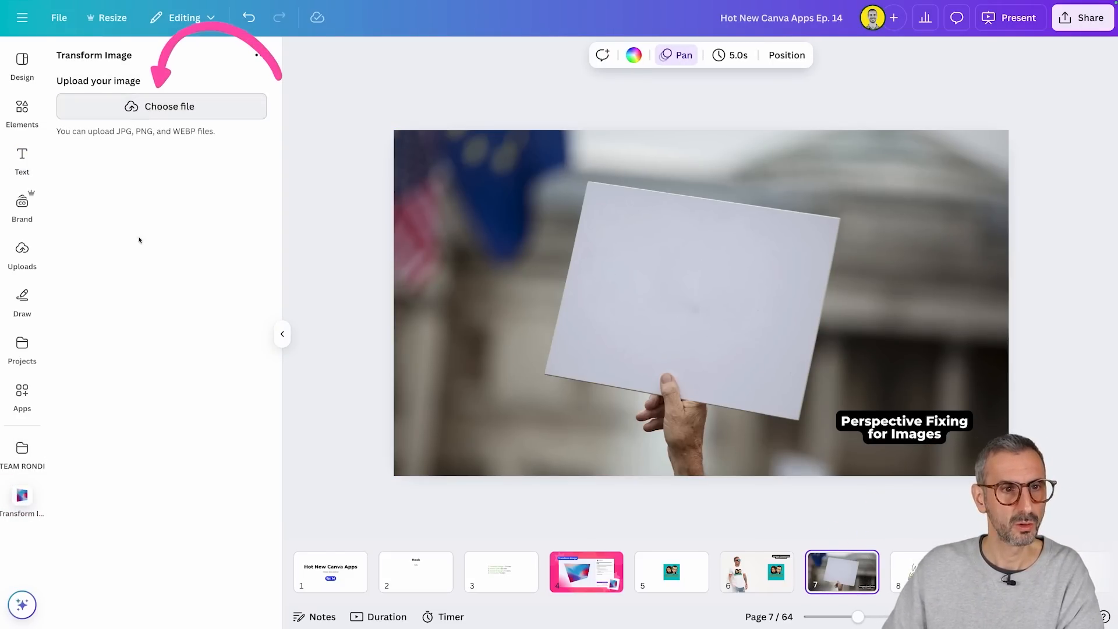
pyautogui.click(169, 106)
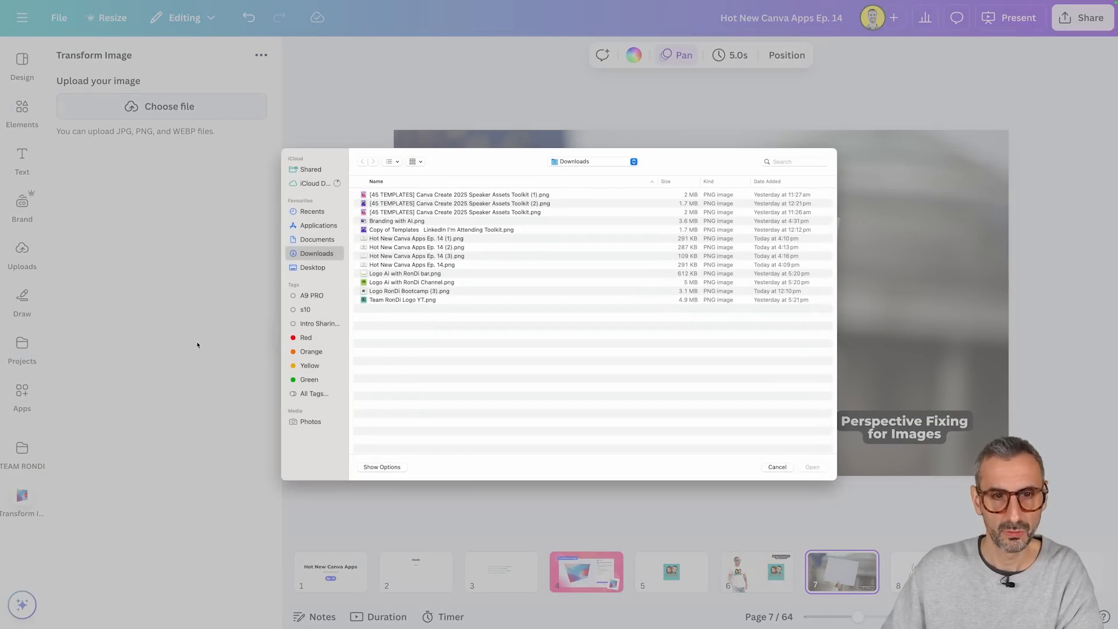
pyautogui.click(403, 256)
pyautogui.press('space')
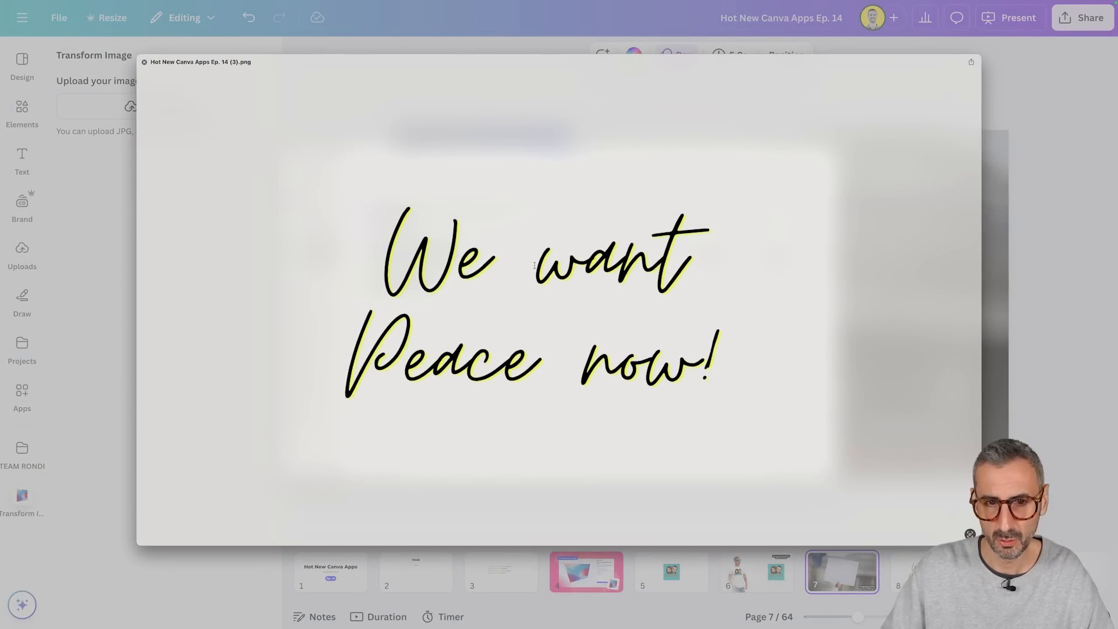
pyautogui.press('space')
pyautogui.click(813, 468)
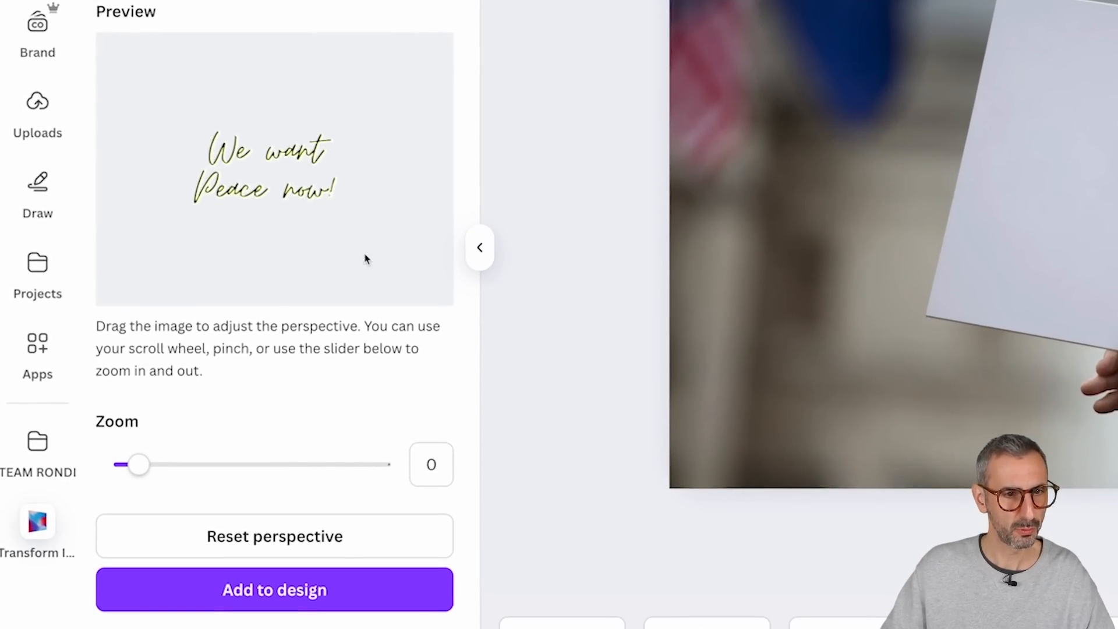
# Step: Tilt the slogan's perspective to match the sign, set its zoom to 0.51 and add it to the design
pyautogui.moveTo(366, 259); pyautogui.dragTo(278, 103)
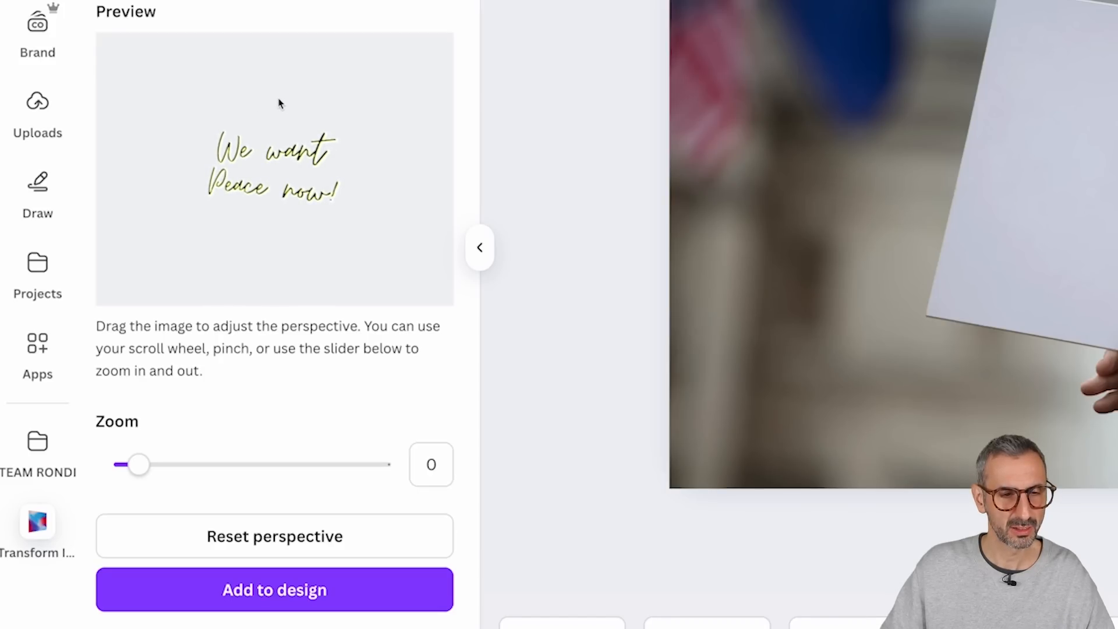
pyautogui.moveTo(353, 225); pyautogui.dragTo(370, 212)
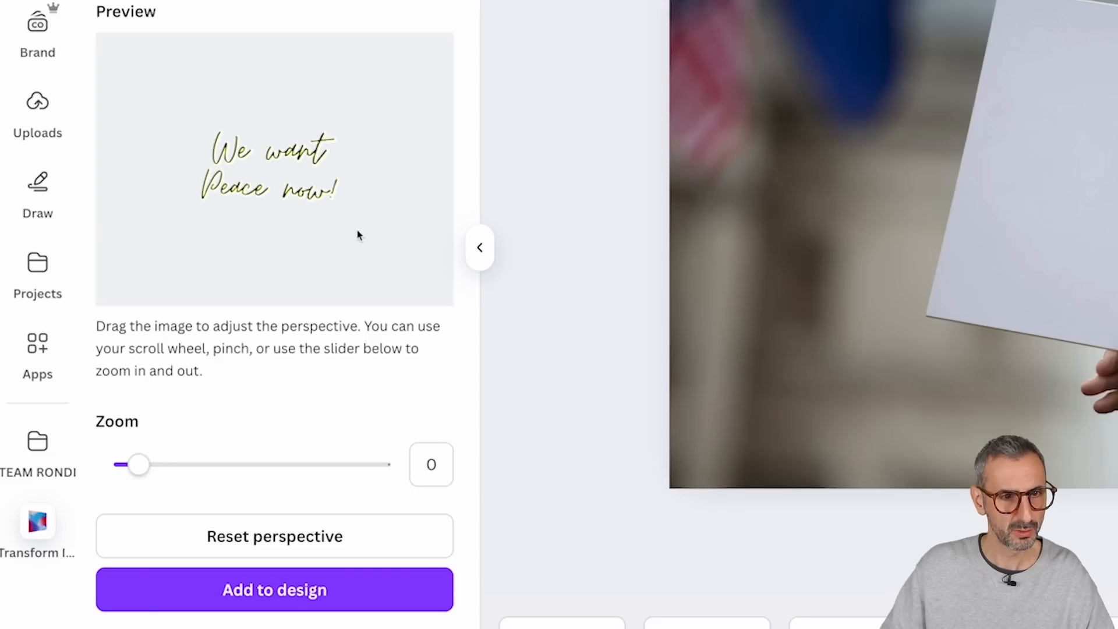
pyautogui.moveTo(139, 464); pyautogui.dragTo(152, 466)
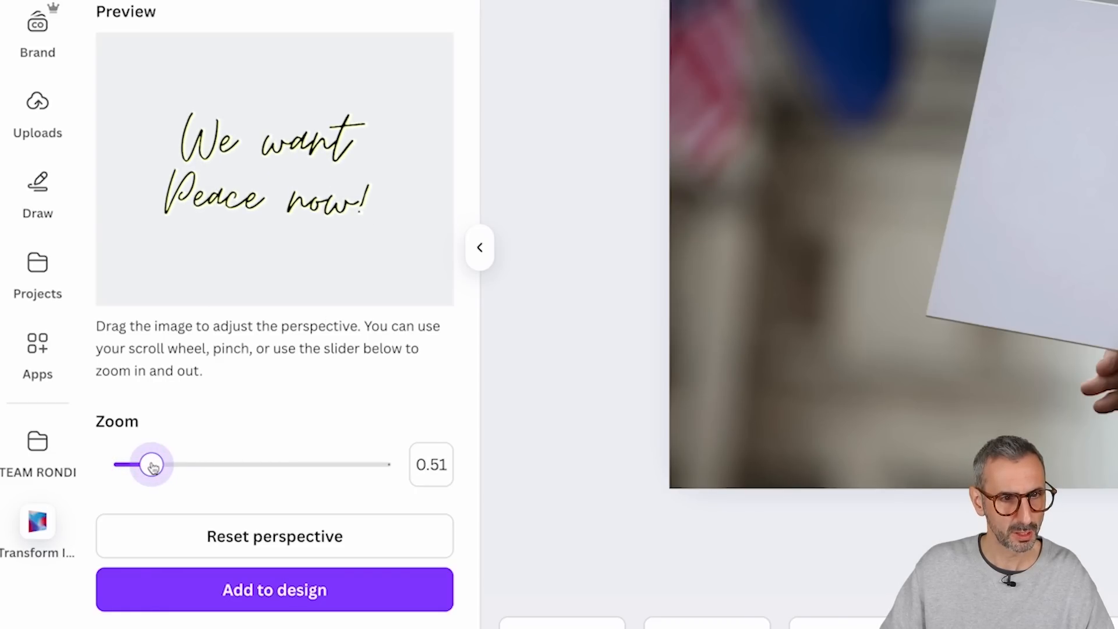
pyautogui.click(251, 596)
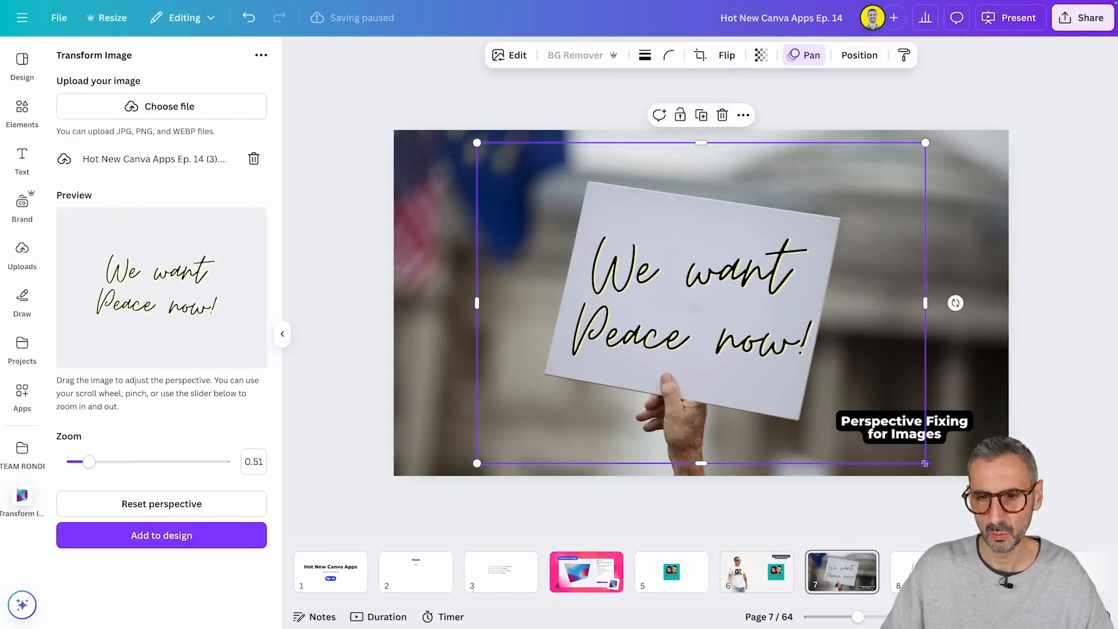
# Step: Scale down and rotate the transformed slogan to fit the tilted protest sign
pyautogui.moveTo(925, 463); pyautogui.dragTo(891, 427)
pyautogui.moveTo(701, 457); pyautogui.dragTo(679, 469)
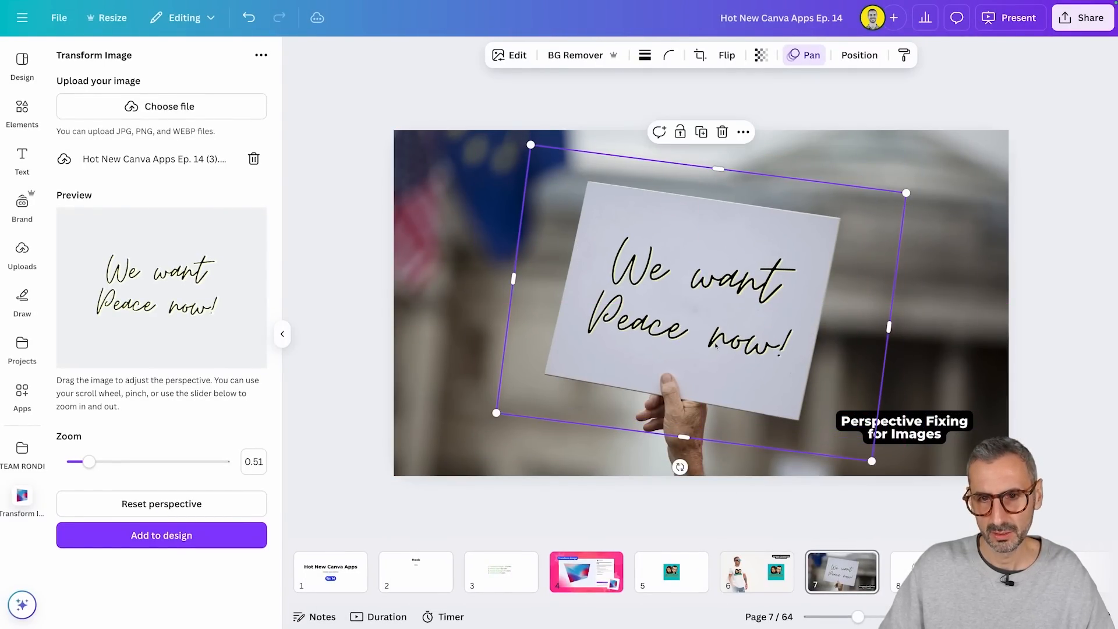
pyautogui.click(1049, 401)
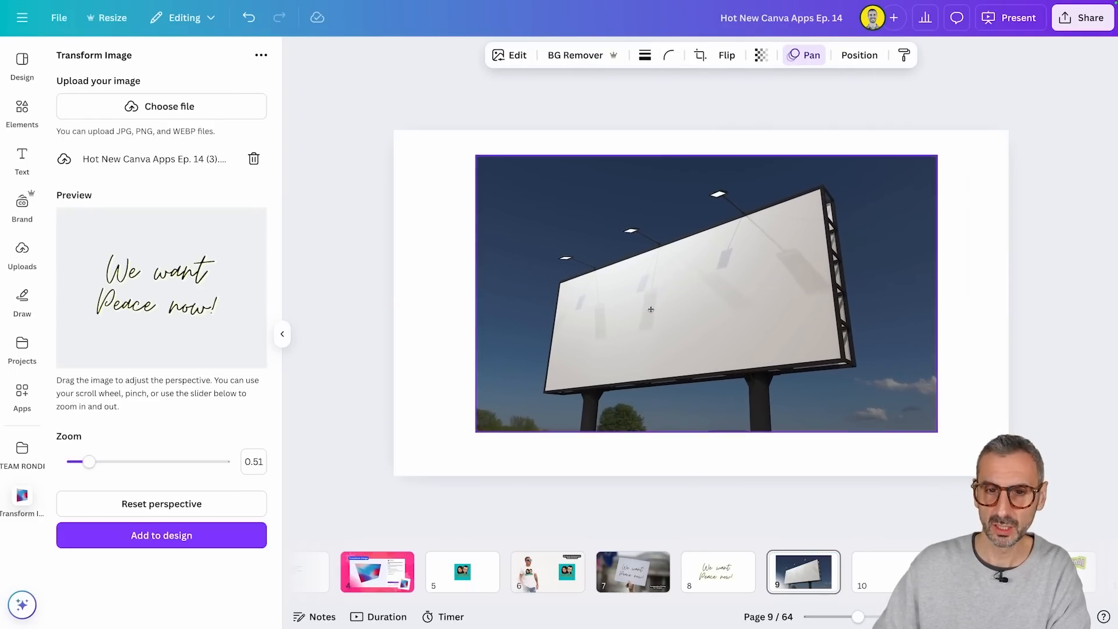
# Step: Set the billboard photo on page 9 as the page background
pyautogui.rightClick(650, 320)
pyautogui.click(728, 552)
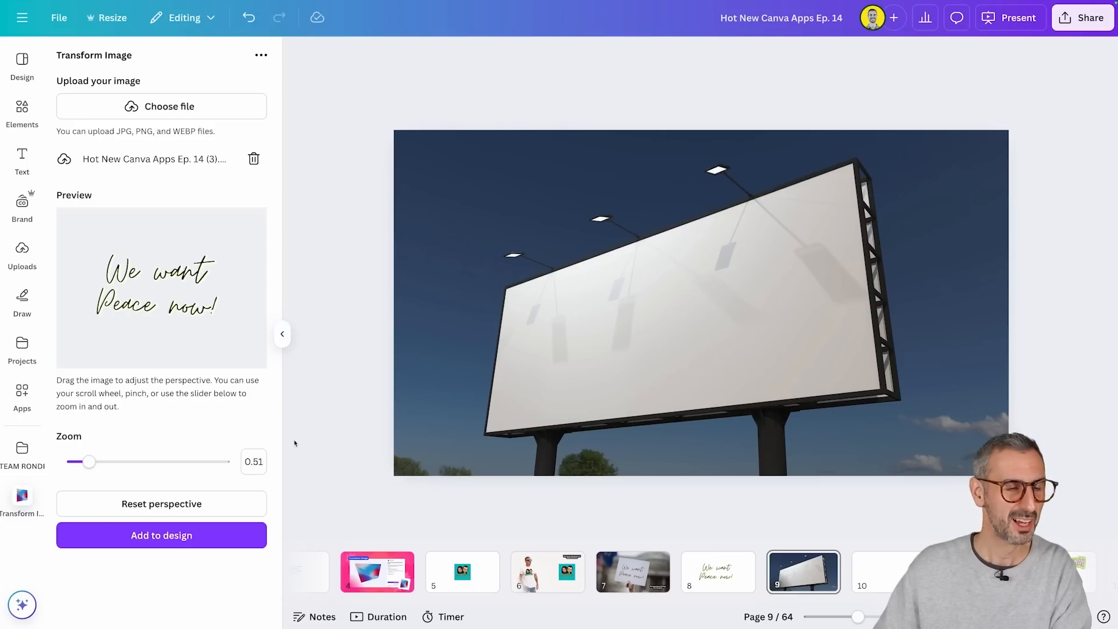
# Step: Choose Branding with AI.png from the Downloads folder as the file to upload and preview it
pyautogui.click(21, 254)
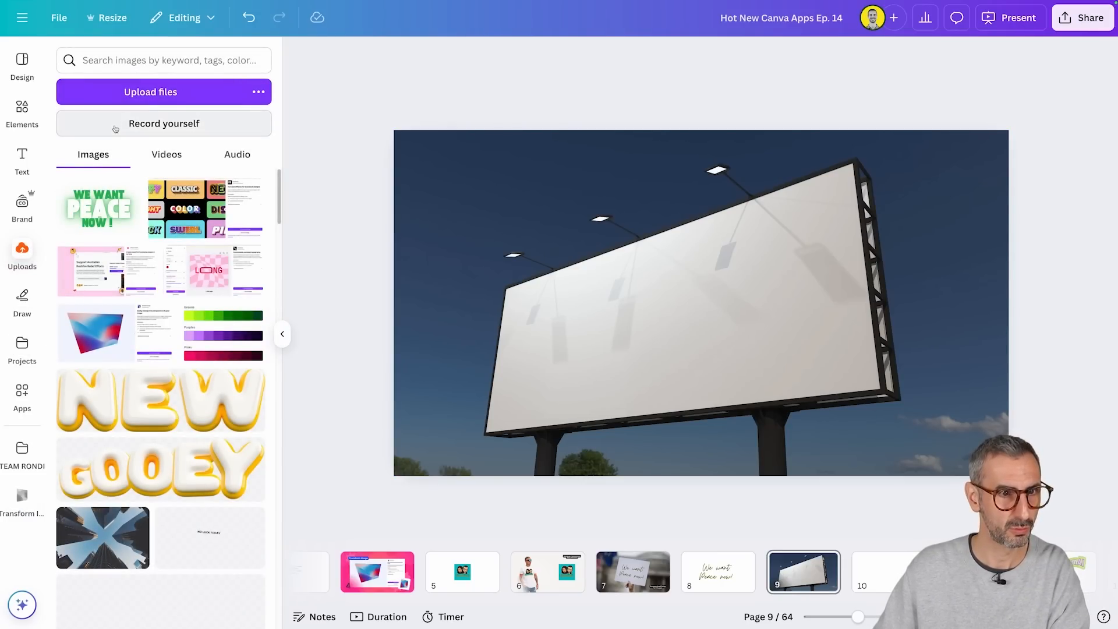
pyautogui.click(121, 92)
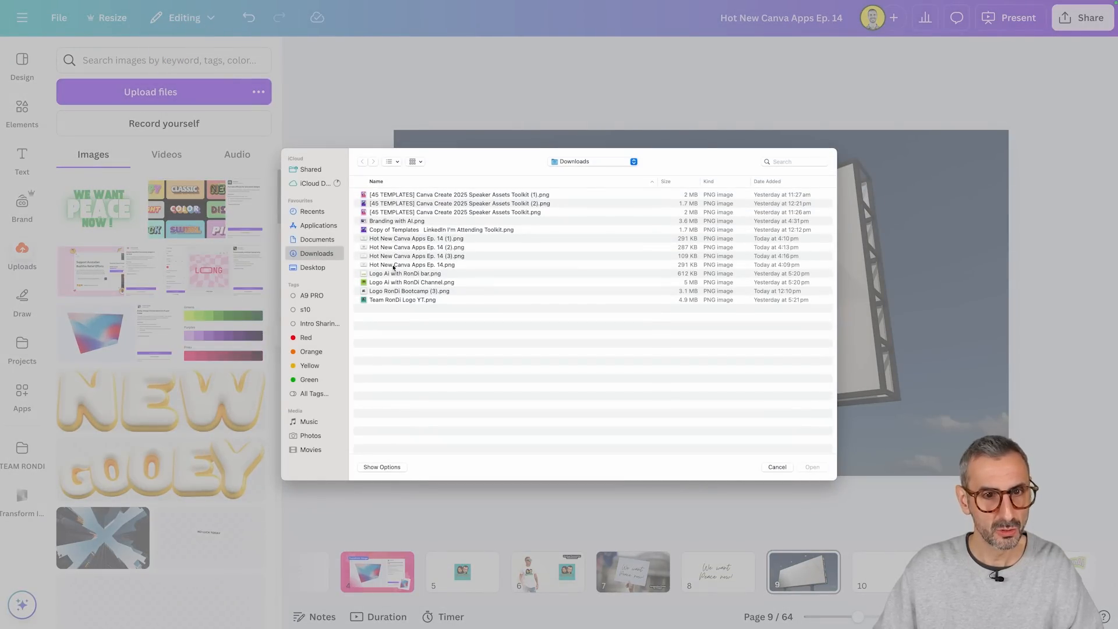
pyautogui.click(398, 221)
pyautogui.press('space')
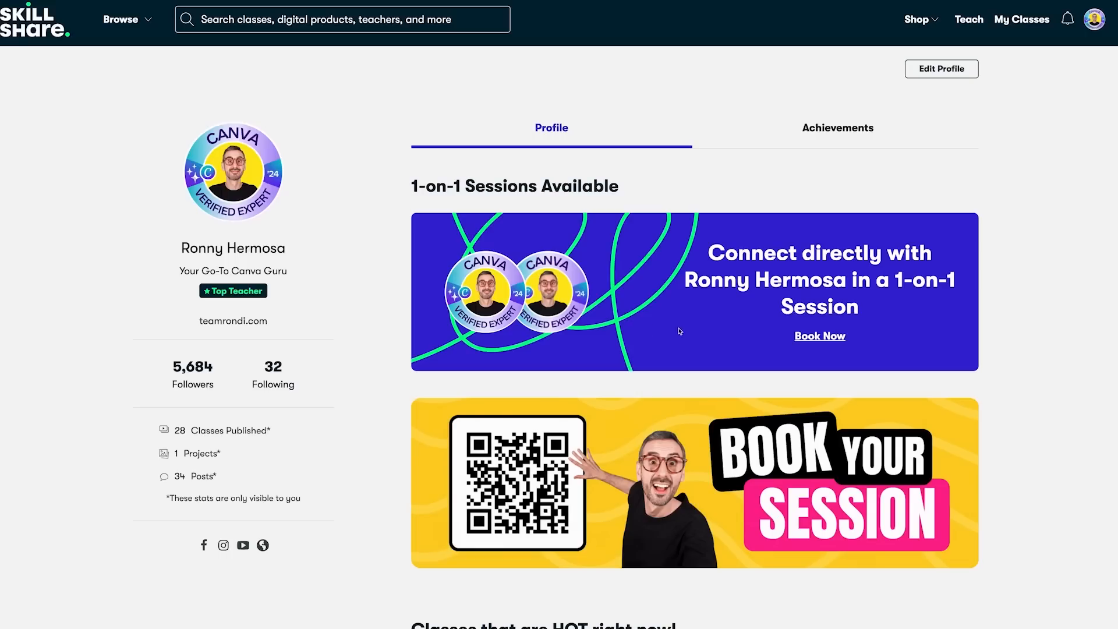
# Step: Switch to Skillshare and look through the "Branding with AI" class, examining its lesson list, project instructions and About section
pyautogui.scroll(-8, 685, 332)
pyautogui.scroll(-1, 558, 264)
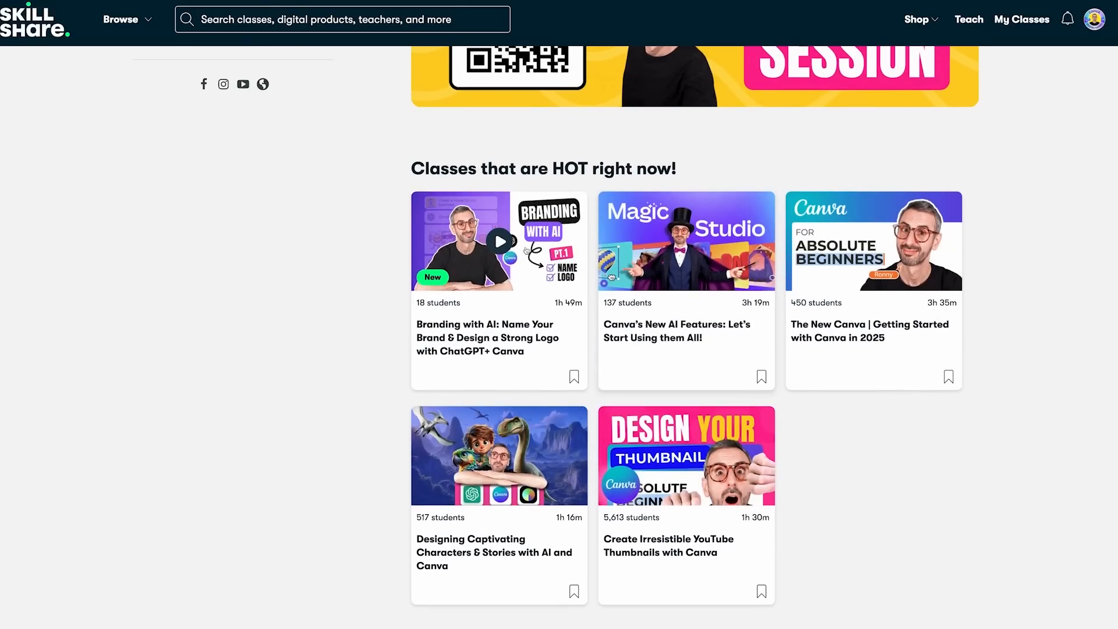
pyautogui.click(503, 324)
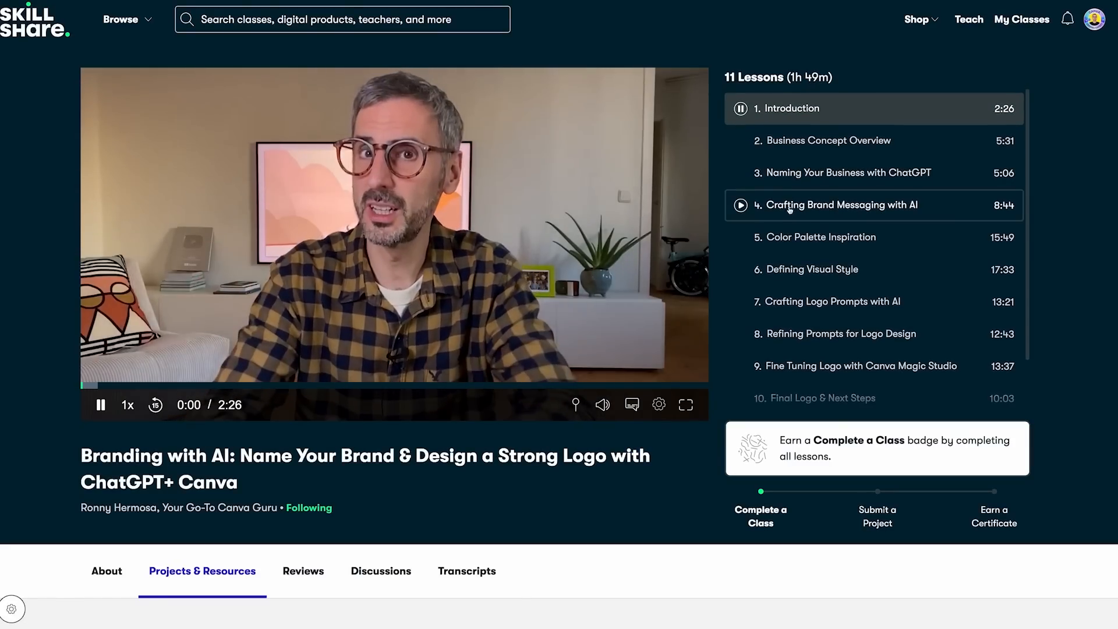
pyautogui.scroll(-1, 783, 255)
pyautogui.scroll(-1, 757, 256)
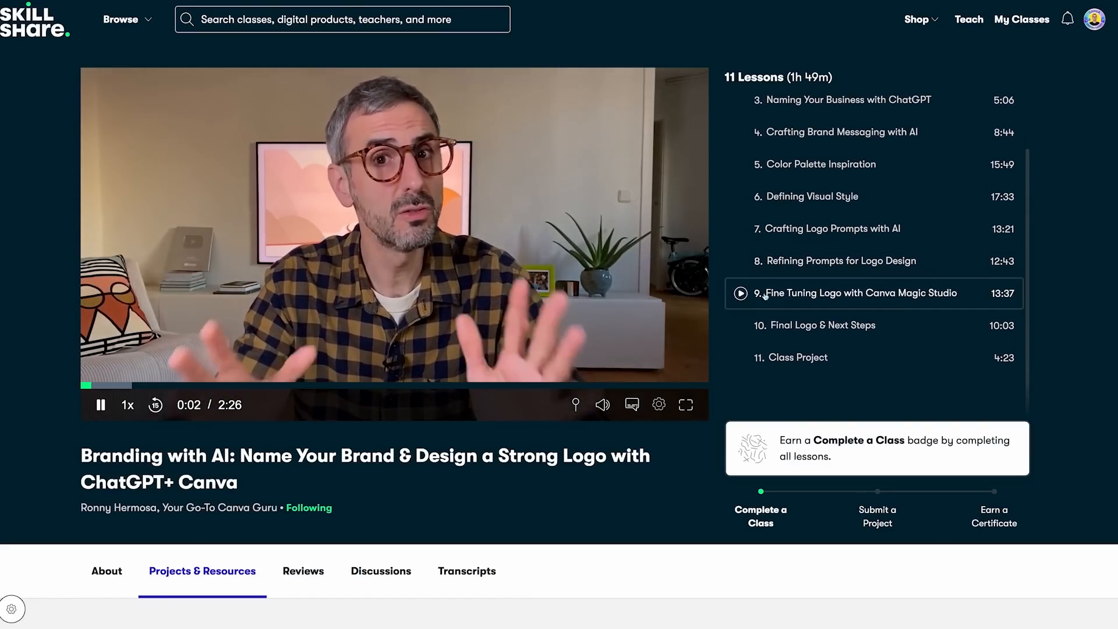
pyautogui.scroll(-2, 585, 481)
pyautogui.scroll(-2, 584, 480)
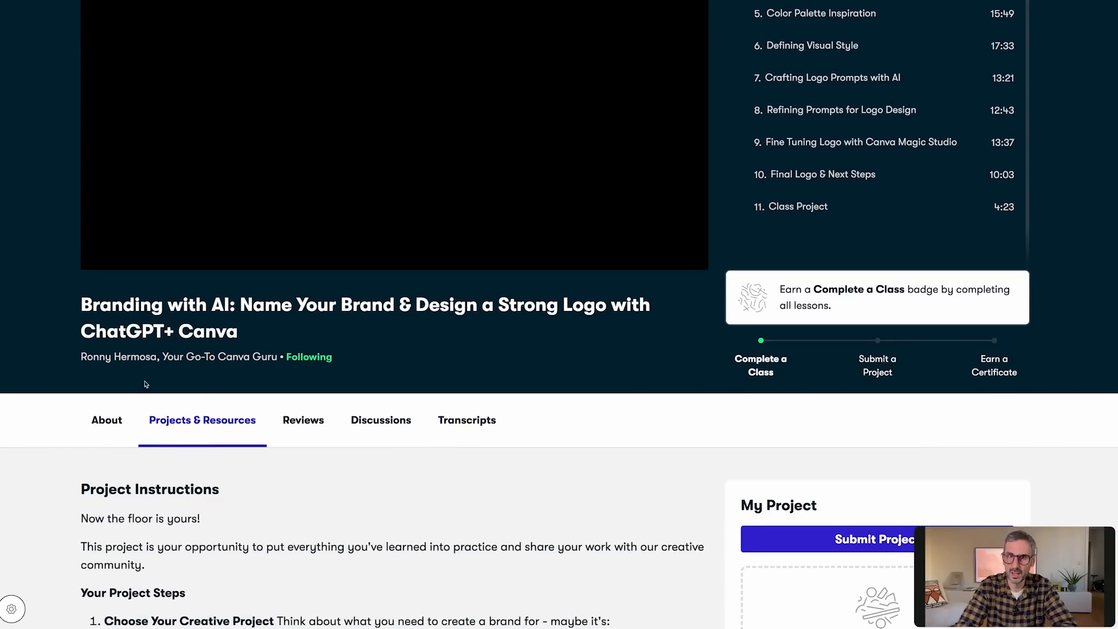
pyautogui.click(110, 420)
pyautogui.scroll(-5, 199, 375)
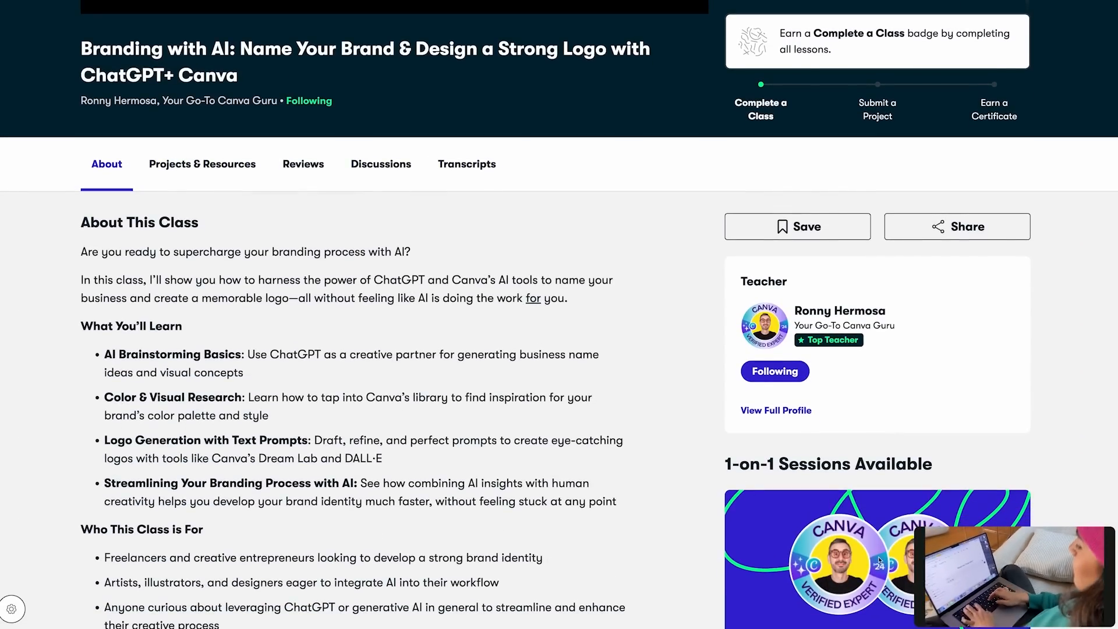
pyautogui.scroll(-10, 619, 504)
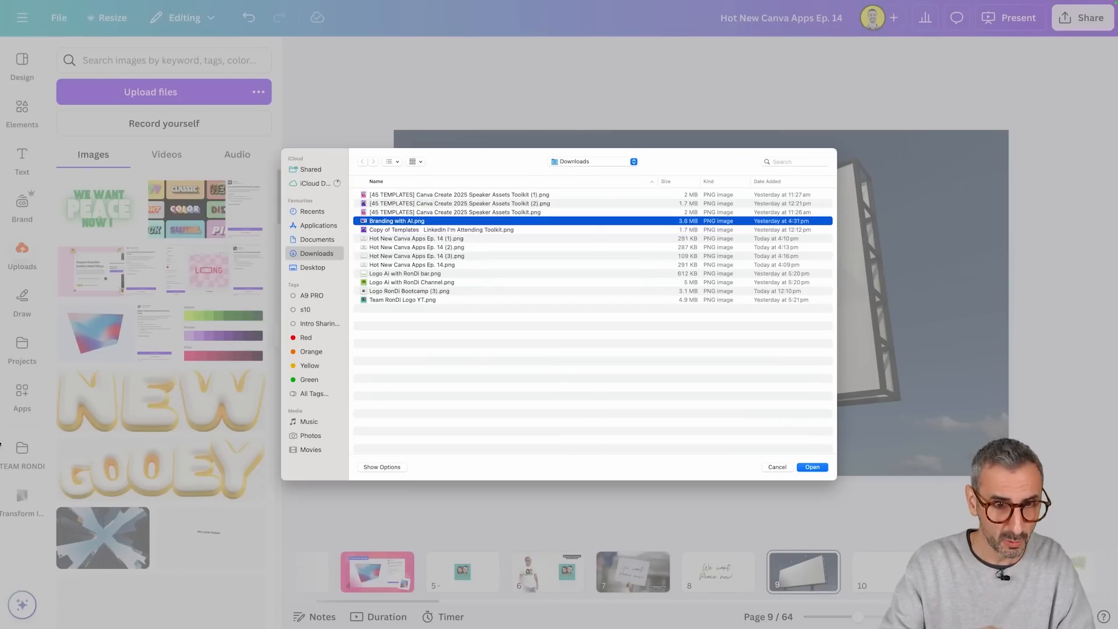
# Step: Back in Canva, upload Branding with AI.png and load it into Transform Image in place of the slogan file
pyautogui.click(812, 467)
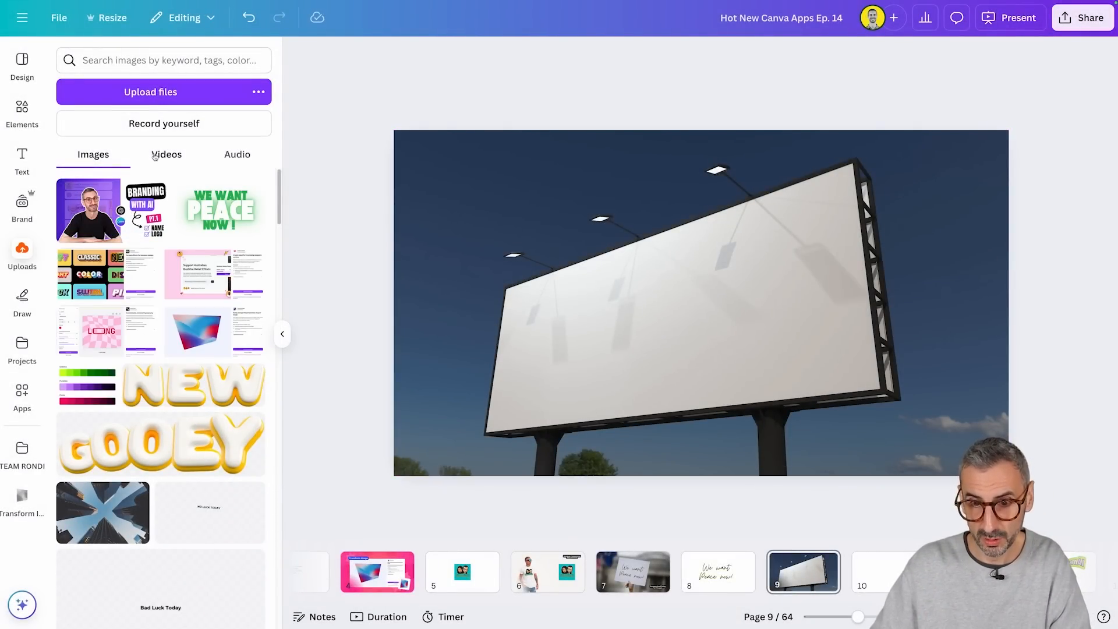
pyautogui.click(25, 498)
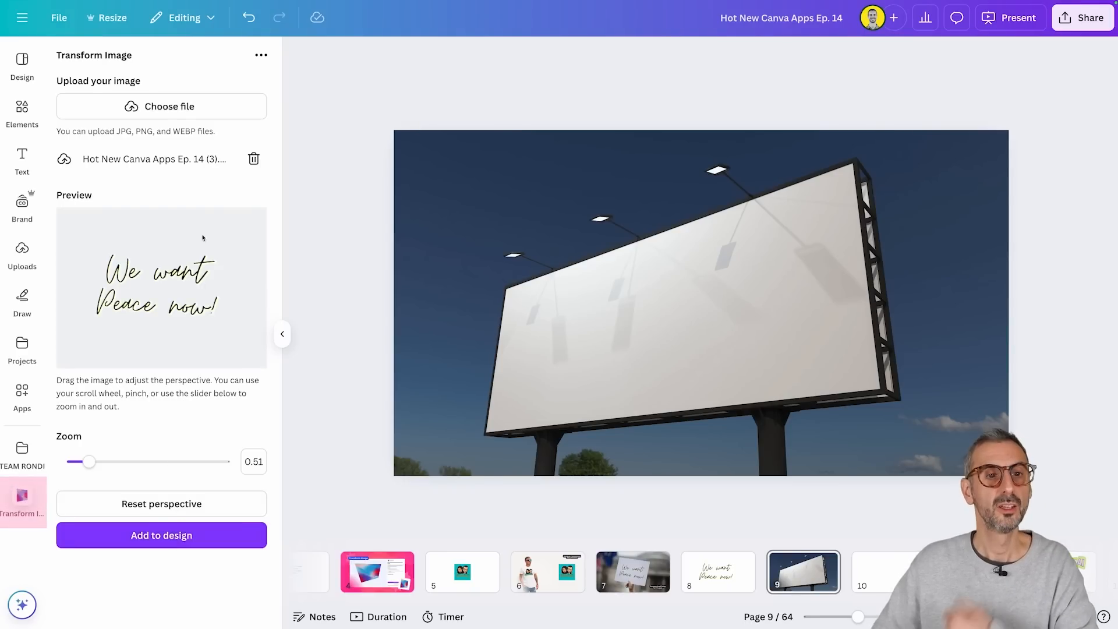
pyautogui.click(253, 160)
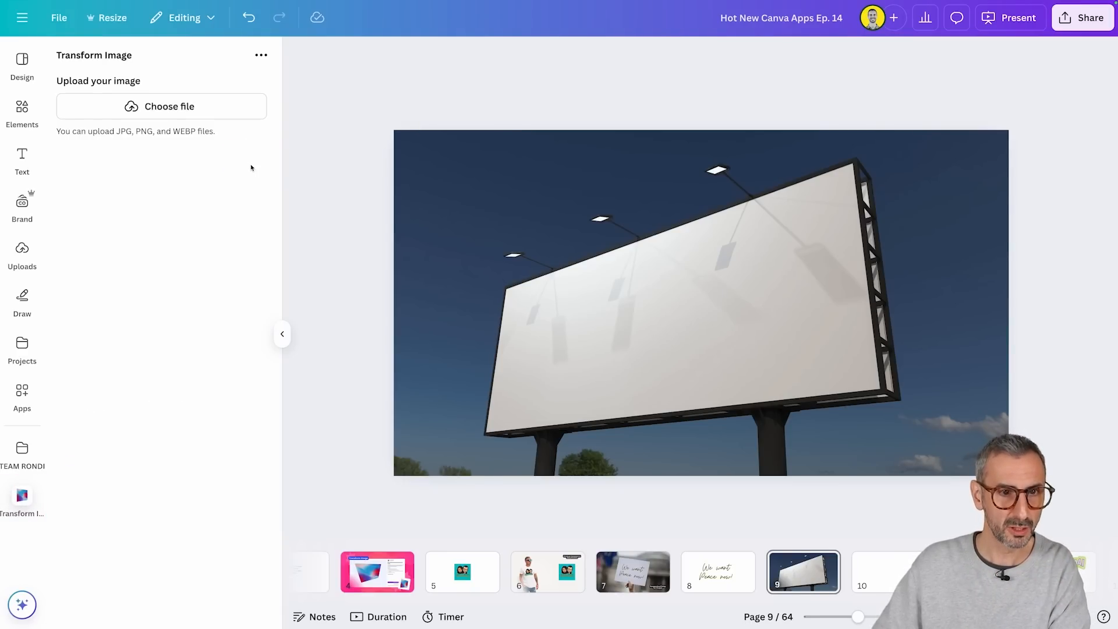
pyautogui.click(208, 113)
pyautogui.press('space')
pyautogui.press('space')
pyautogui.click(825, 466)
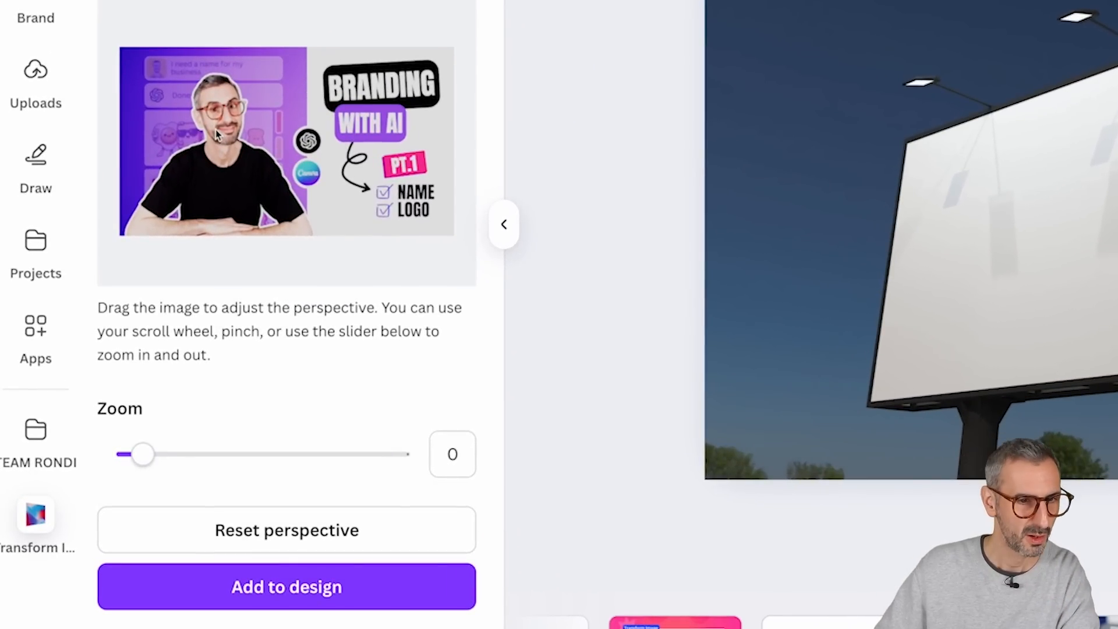
# Step: Tilt the branding image's perspective to match the billboard, set its zoom to -0.15 and add it to the design
pyautogui.moveTo(392, 207); pyautogui.dragTo(388, 203)
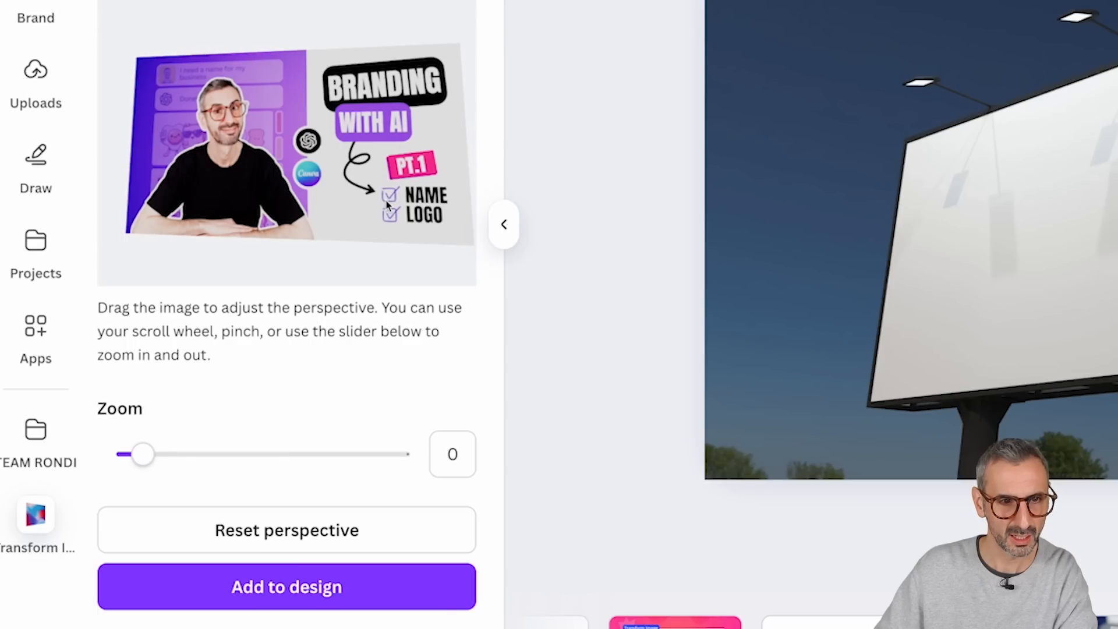
pyautogui.moveTo(397, 219)
pyautogui.mouseDown()
pyautogui.moveTo(406, 225)
pyautogui.moveTo(396, 215)
pyautogui.mouseUp()
pyautogui.moveTo(119, 464); pyautogui.dragTo(140, 461)
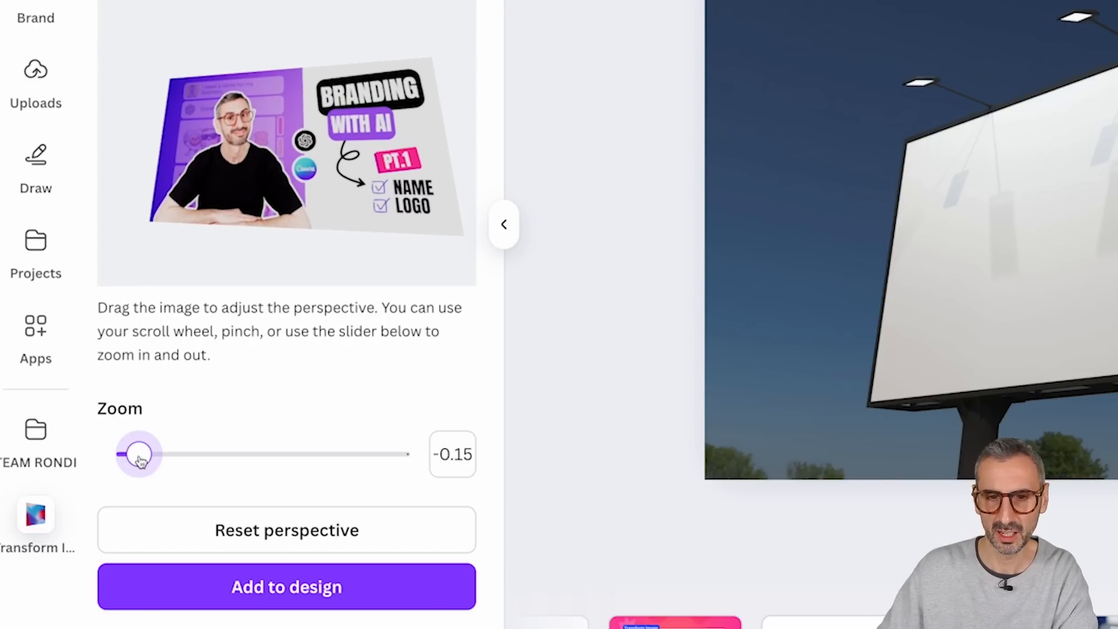
pyautogui.click(256, 593)
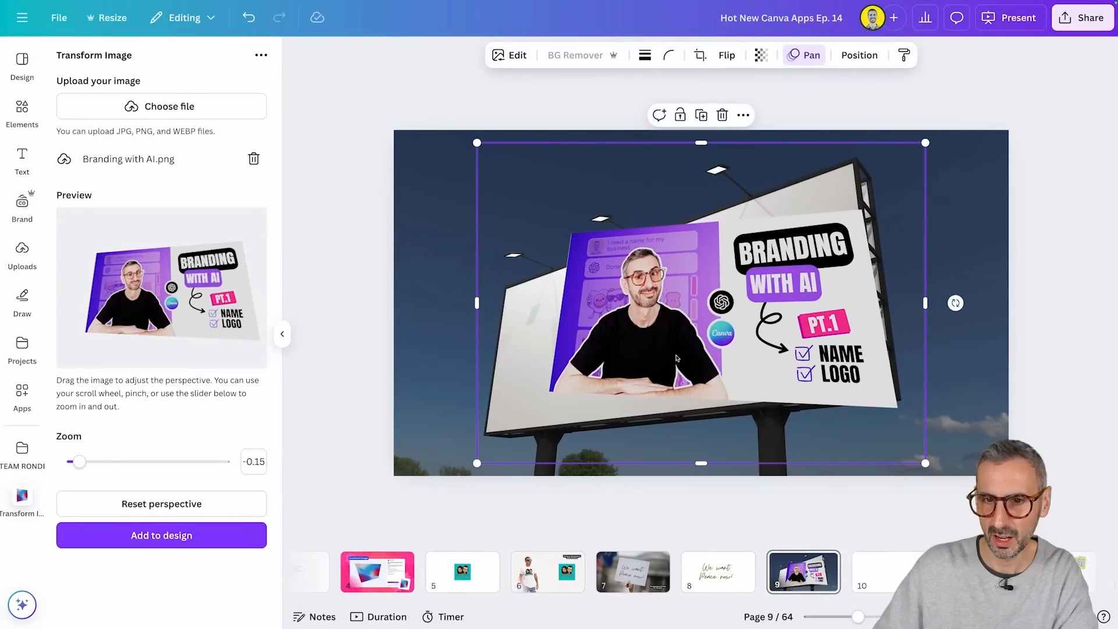
# Step: Move and rotate the transformed branding image to align it with the billboard's face
pyautogui.moveTo(676, 358); pyautogui.dragTo(614, 381)
pyautogui.moveTo(897, 327)
pyautogui.mouseDown()
pyautogui.moveTo(896, 297)
pyautogui.moveTo(898, 315)
pyautogui.mouseUp()
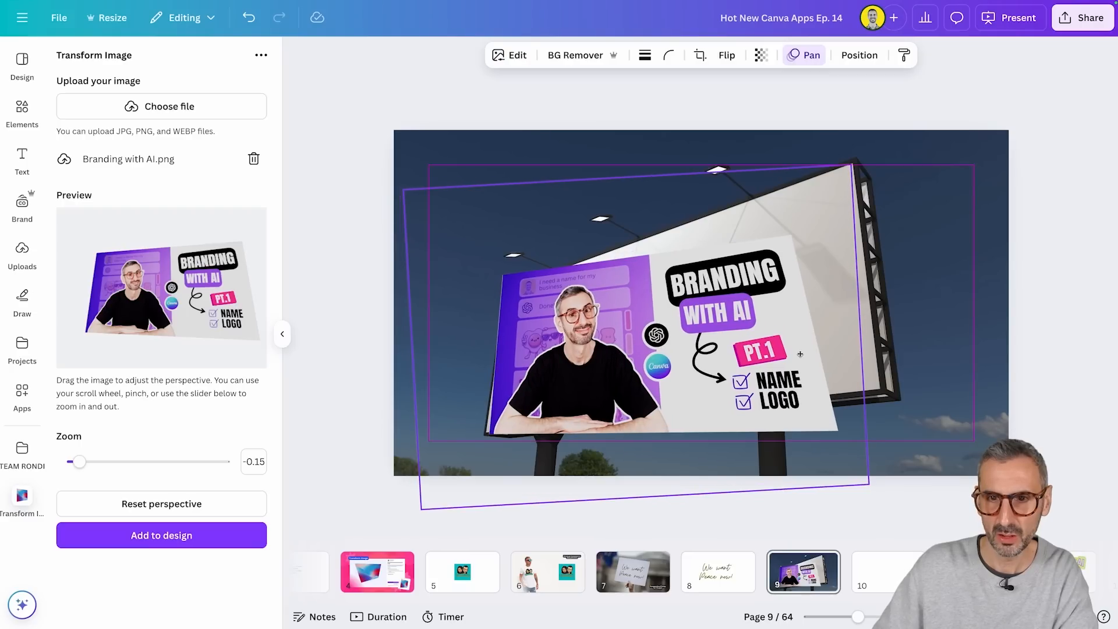
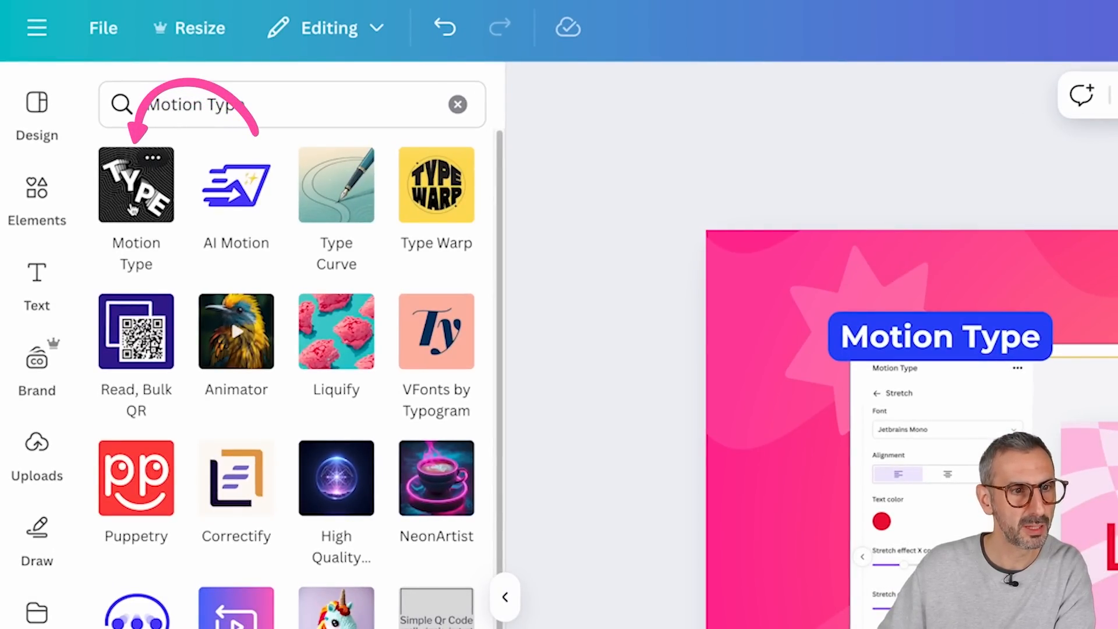
# Step: Open the Motion Type app and preview its Twist, Wobble, Stretch, Outline and Pulse templates one after another
pyautogui.click(137, 203)
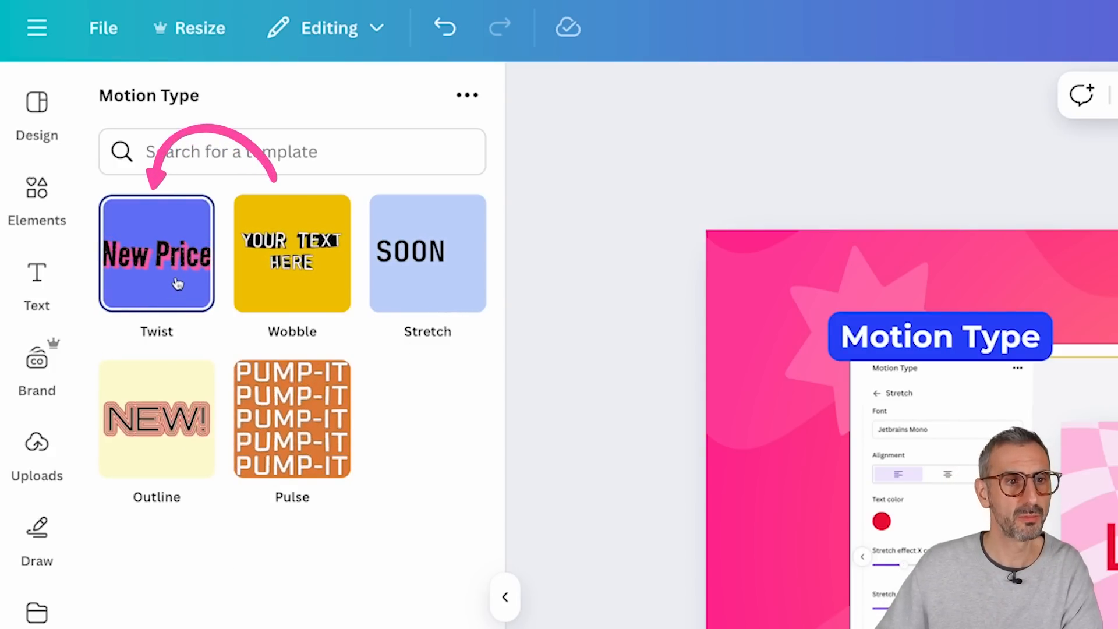
pyautogui.click(164, 301)
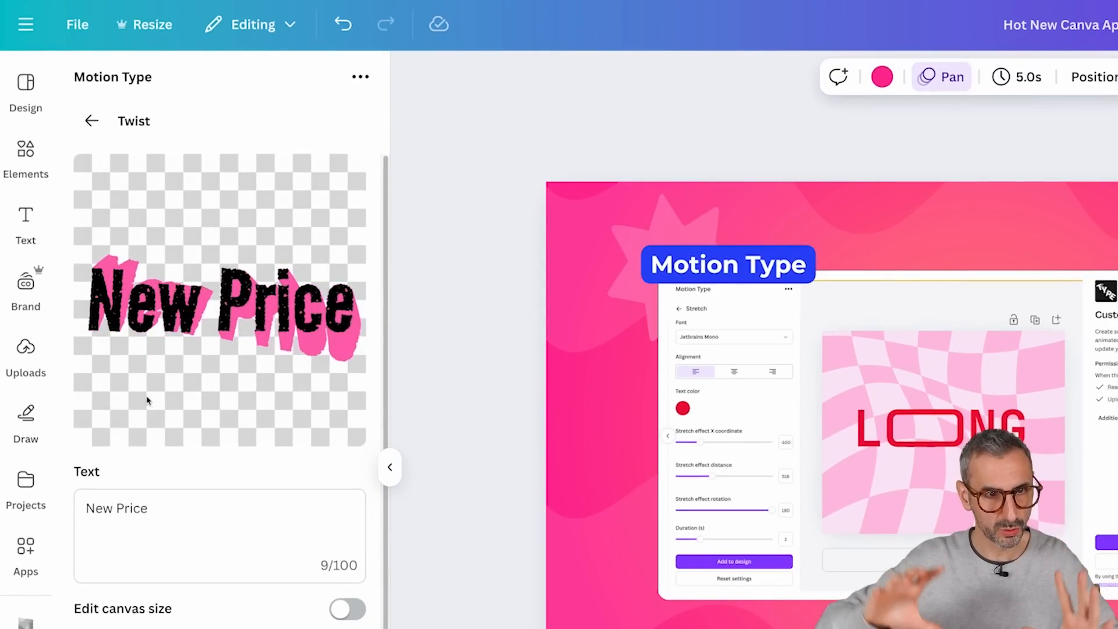
pyautogui.click(91, 120)
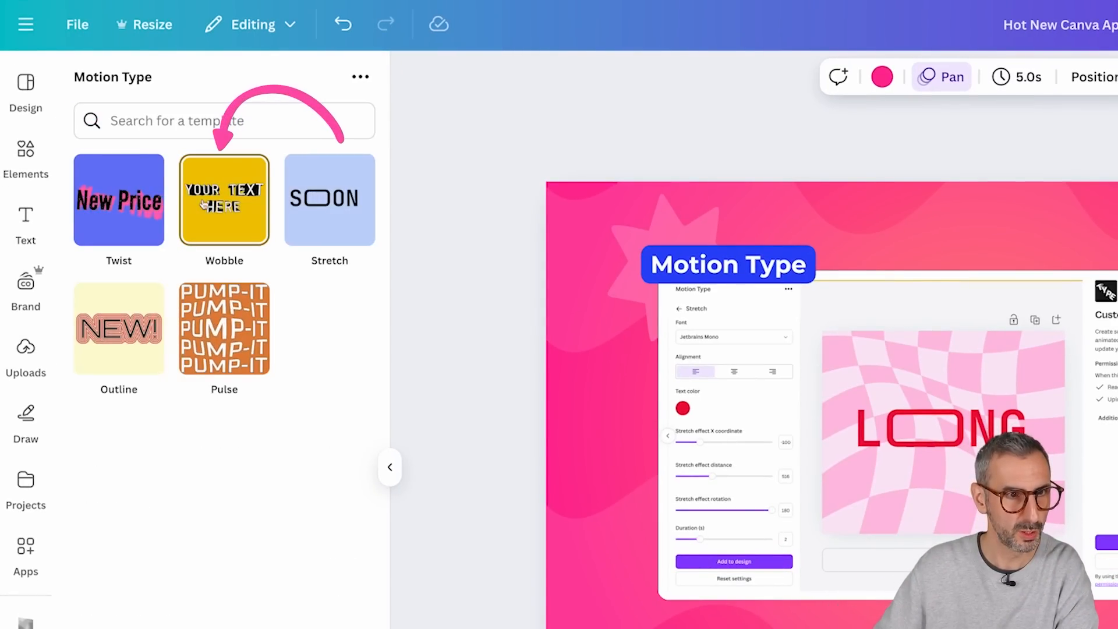
pyautogui.click(235, 215)
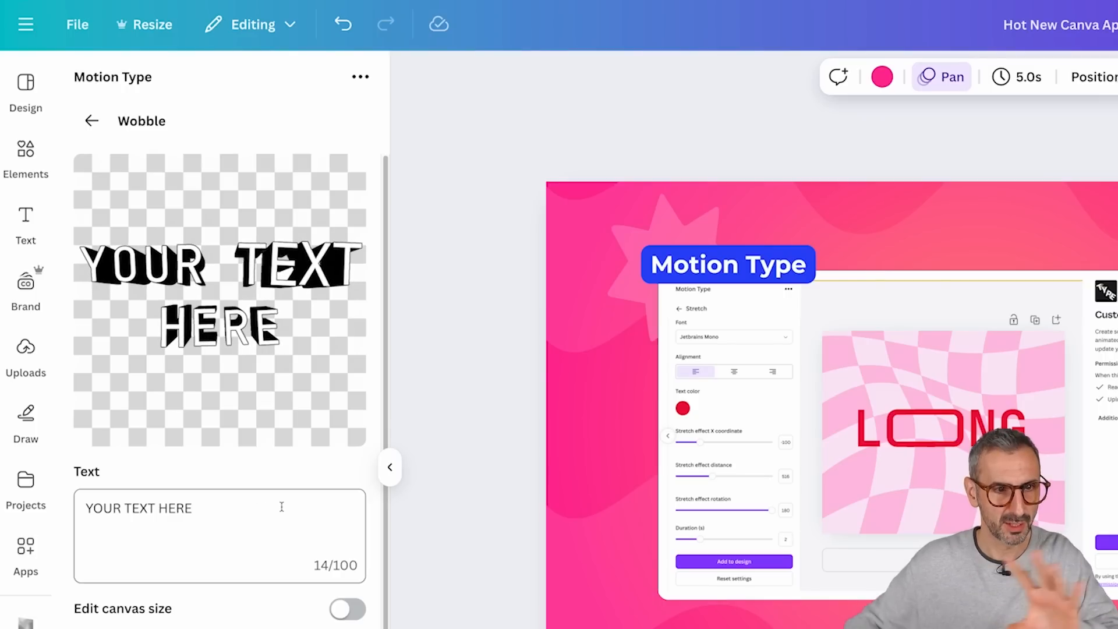
pyautogui.click(91, 121)
pyautogui.click(326, 199)
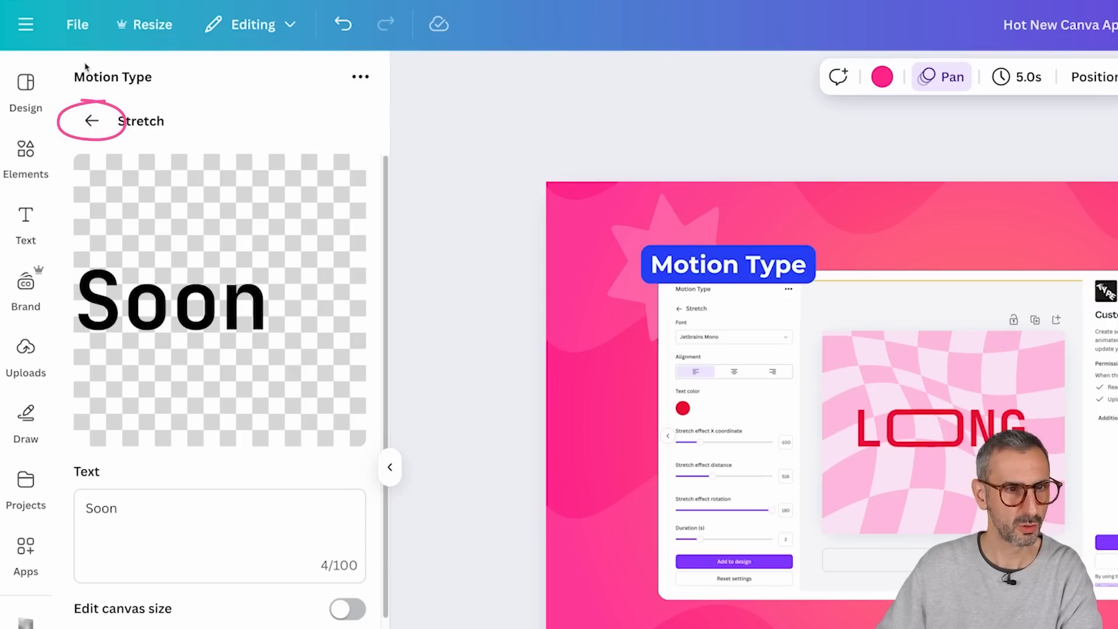
pyautogui.click(92, 122)
pyautogui.click(115, 333)
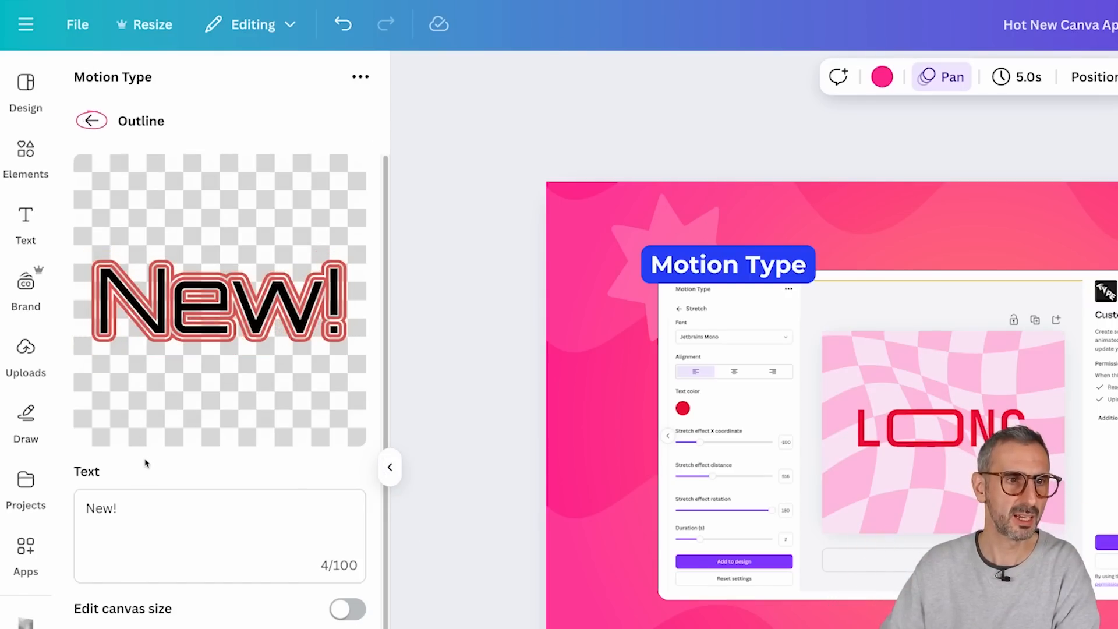
pyautogui.click(92, 121)
pyautogui.click(225, 326)
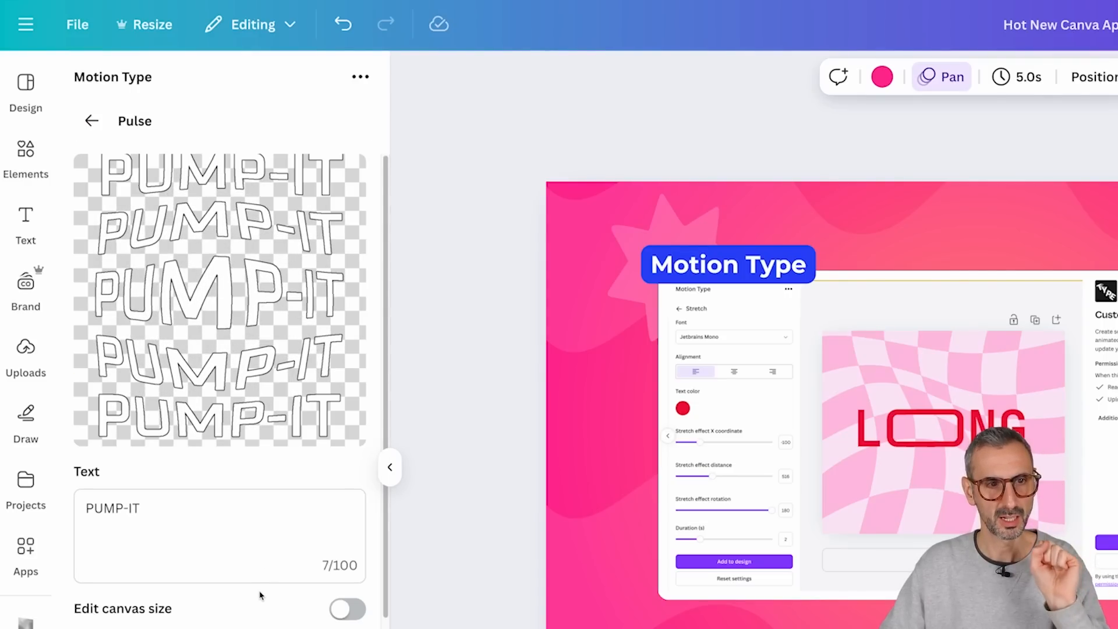
pyautogui.click(88, 121)
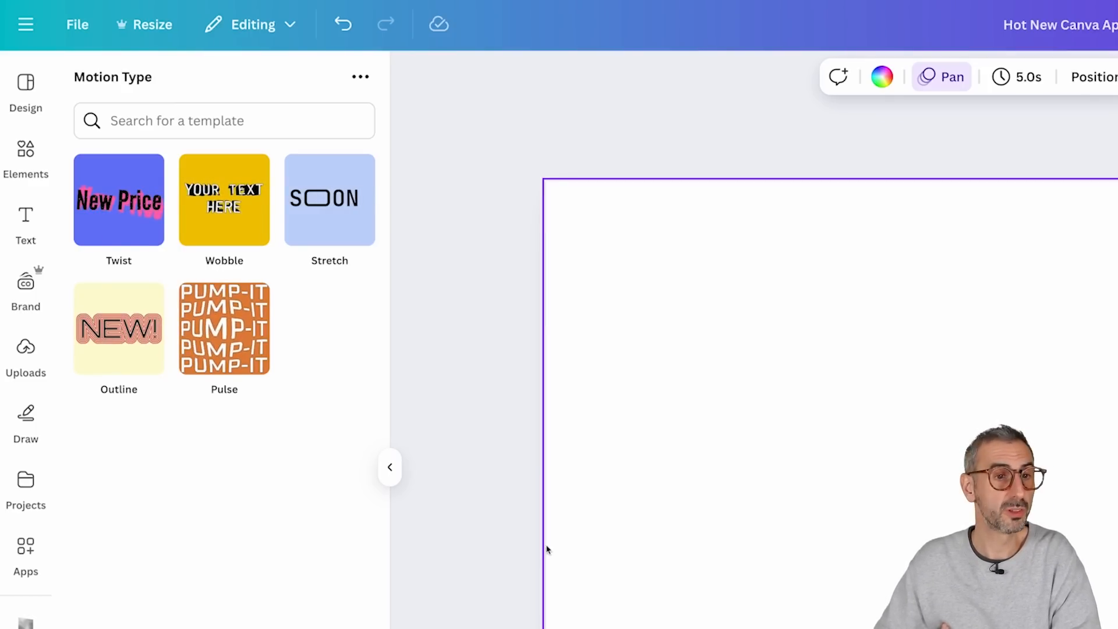
# Step: Load the Stretch template and replace its sample text with the presenter's first name
pyautogui.click(308, 221)
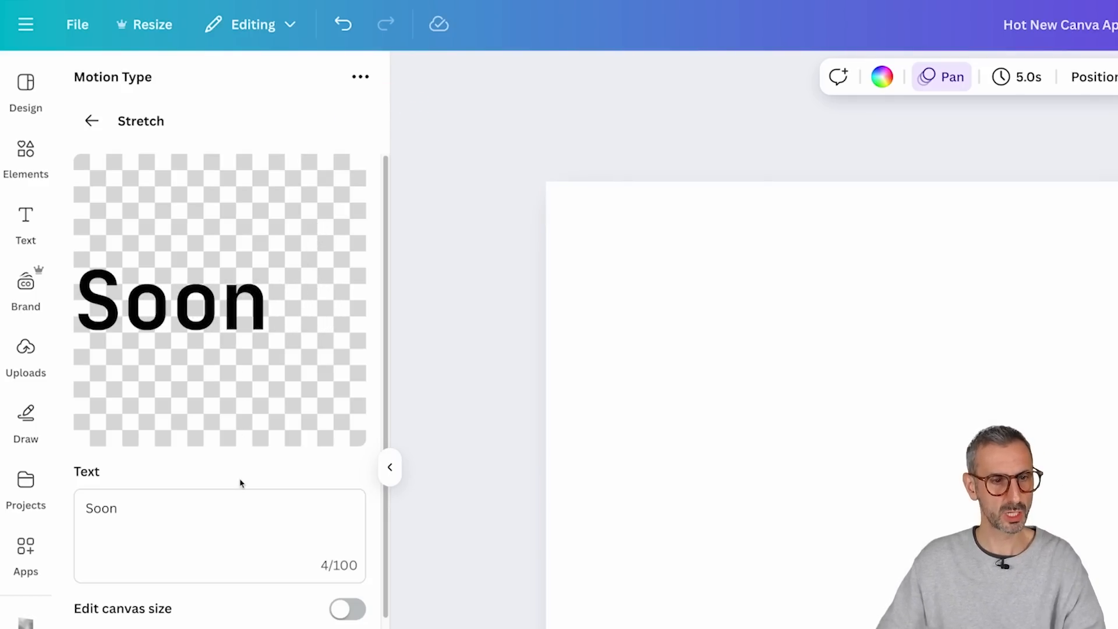
pyautogui.click(121, 508)
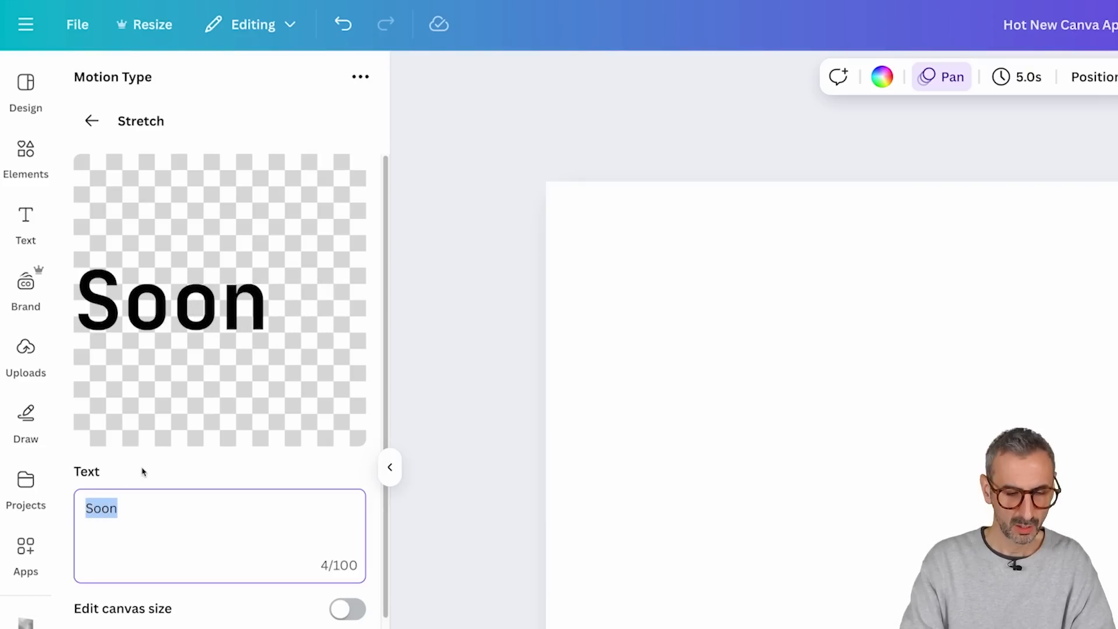
pyautogui.scroll(-5, 187, 522)
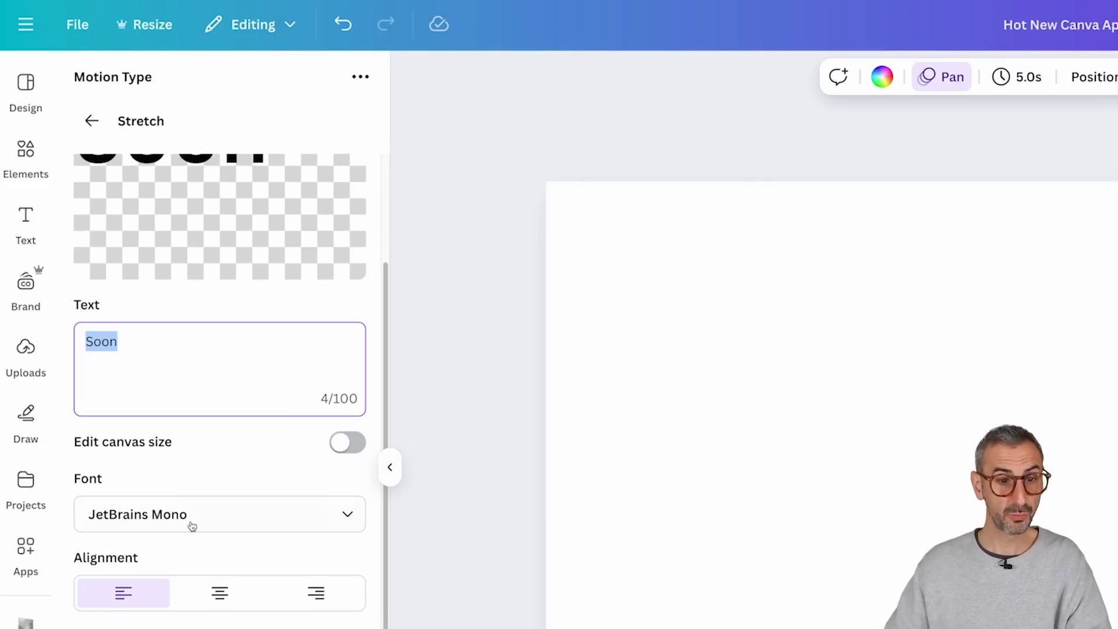
pyautogui.scroll(5, 167, 601)
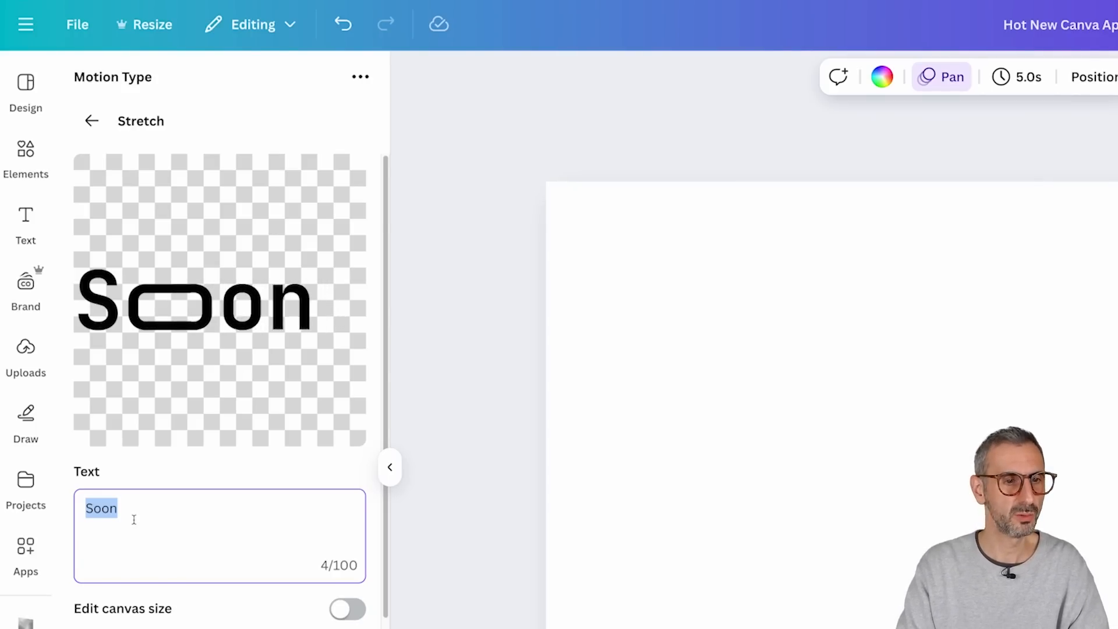
pyautogui.write('Ronny')
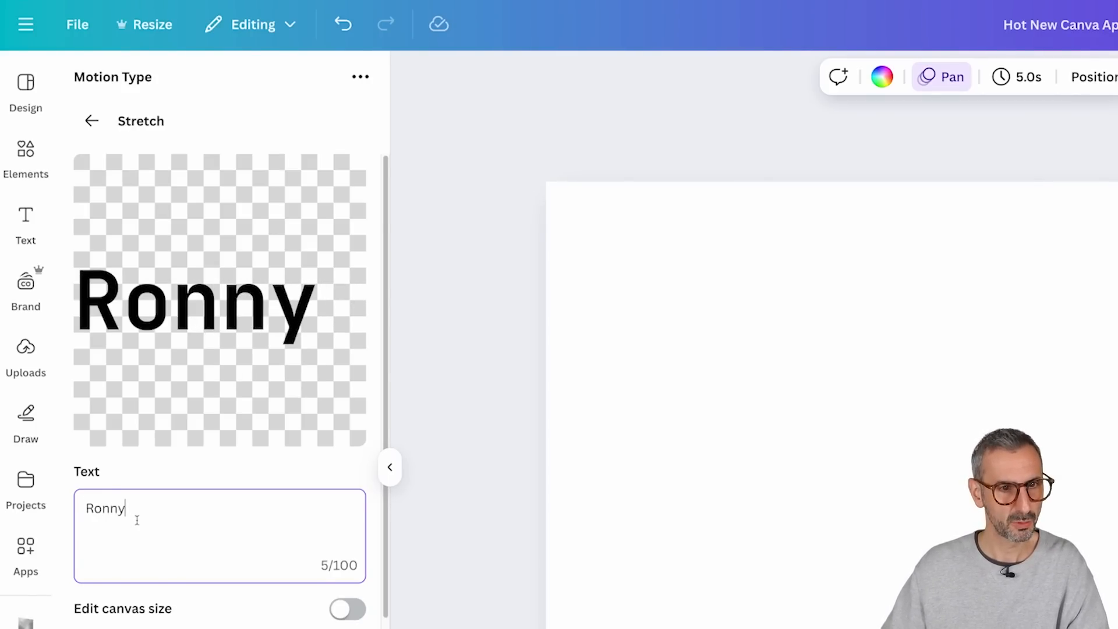
# Step: Turn on canvas size editing to examine its width and height settings, and turn it back off
pyautogui.scroll(-2, 164, 501)
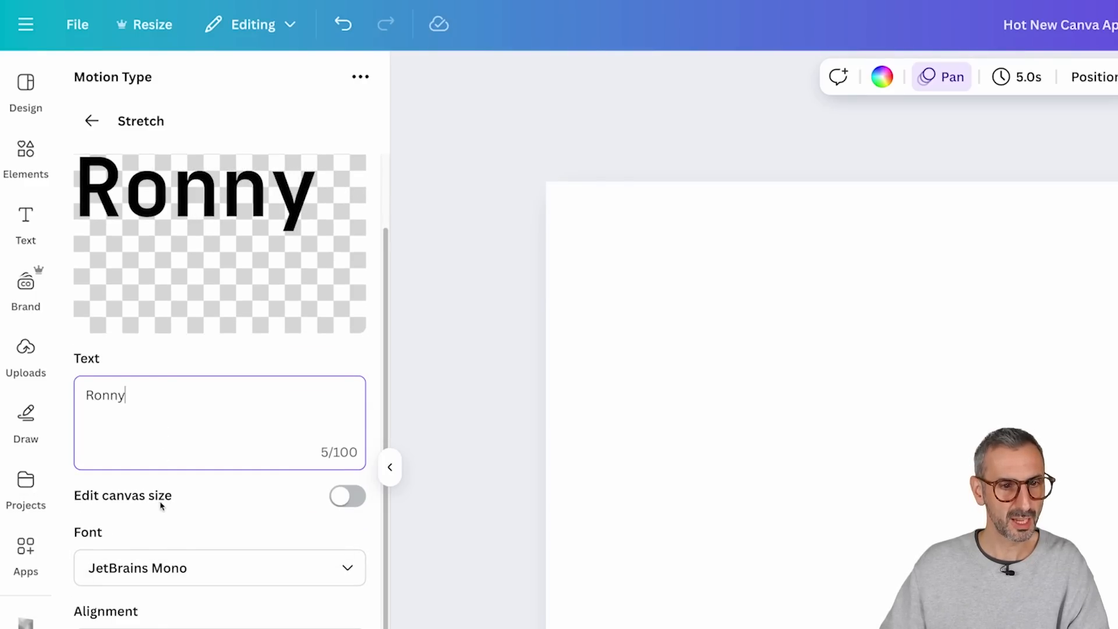
pyautogui.click(360, 493)
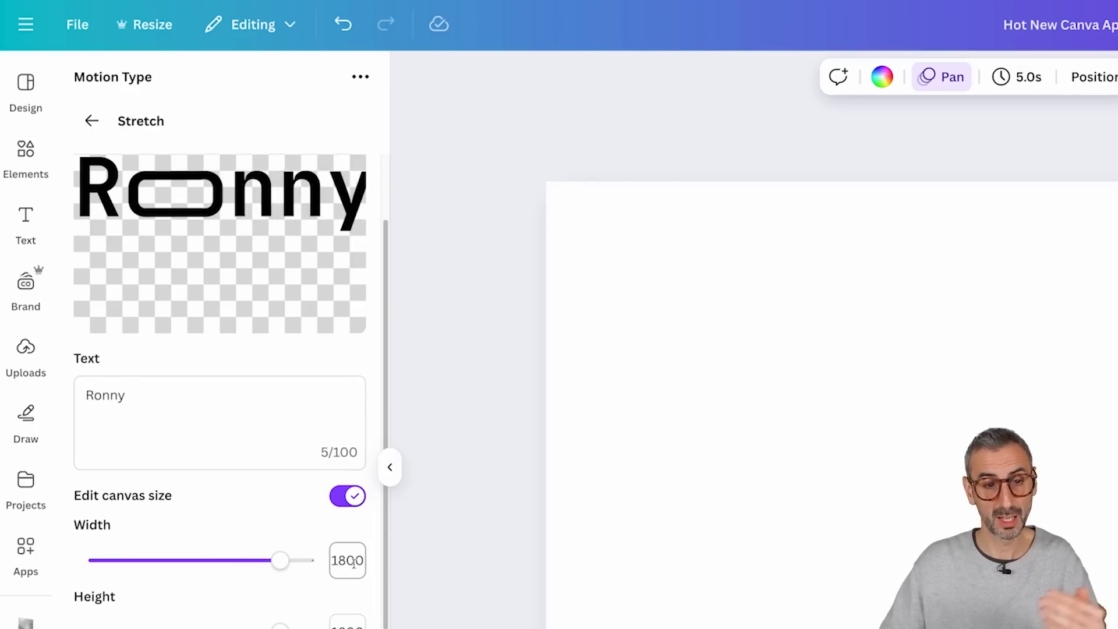
pyautogui.click(355, 496)
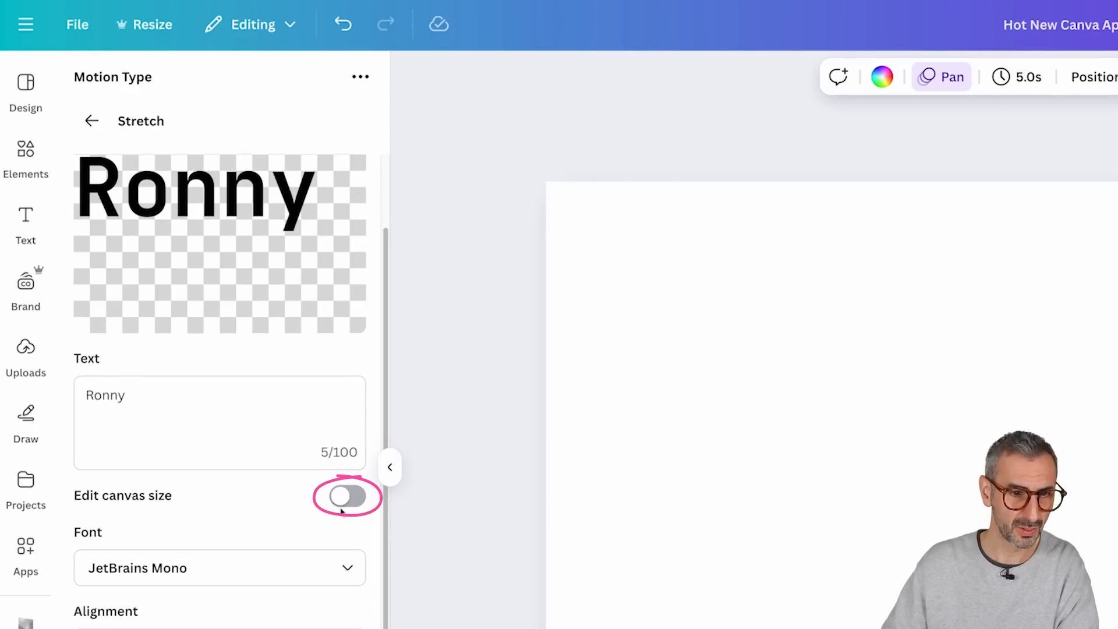
# Step: Browse the font list and set the stretch text's font to Pixelify Sans
pyautogui.scroll(-1, 311, 516)
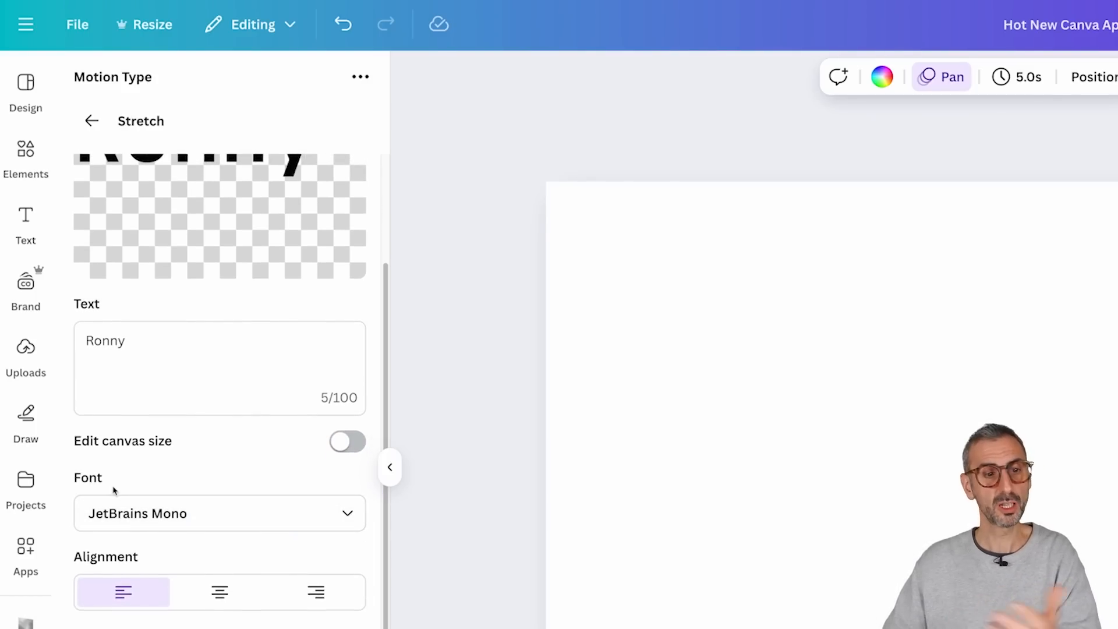
pyautogui.scroll(1, 145, 501)
pyautogui.click(170, 575)
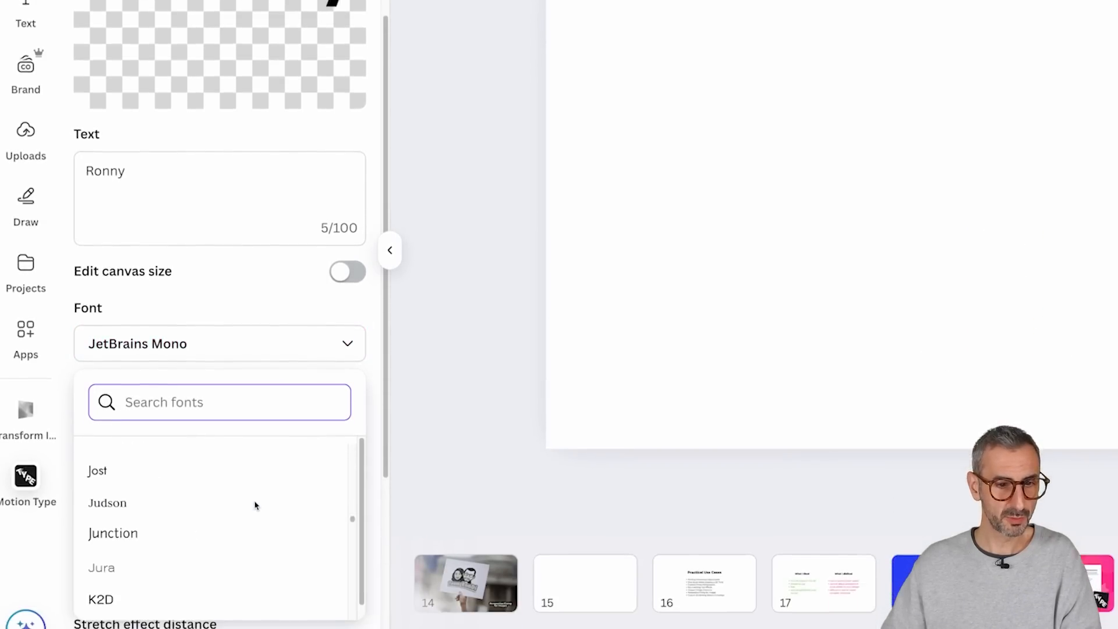
pyautogui.scroll(-15, 254, 505)
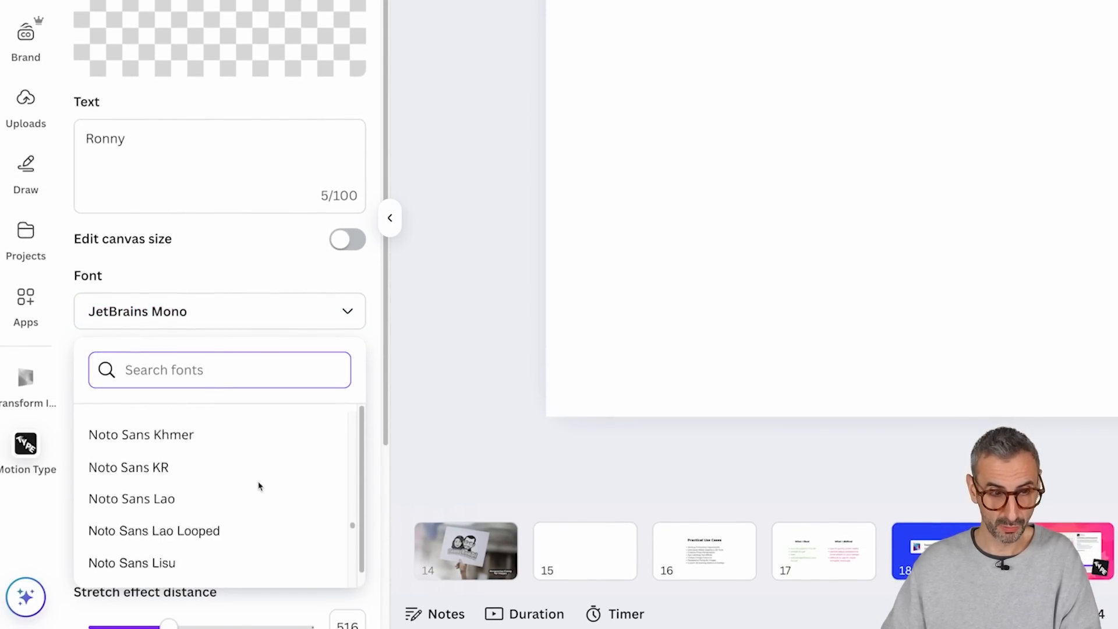
pyautogui.scroll(-20, 256, 486)
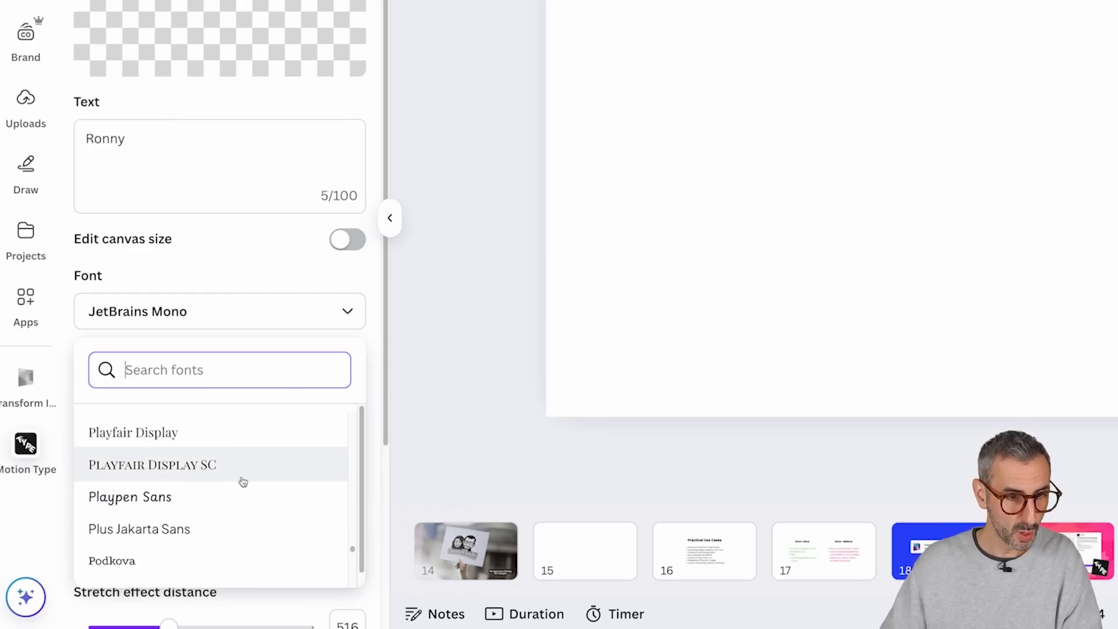
pyautogui.scroll(3, 244, 482)
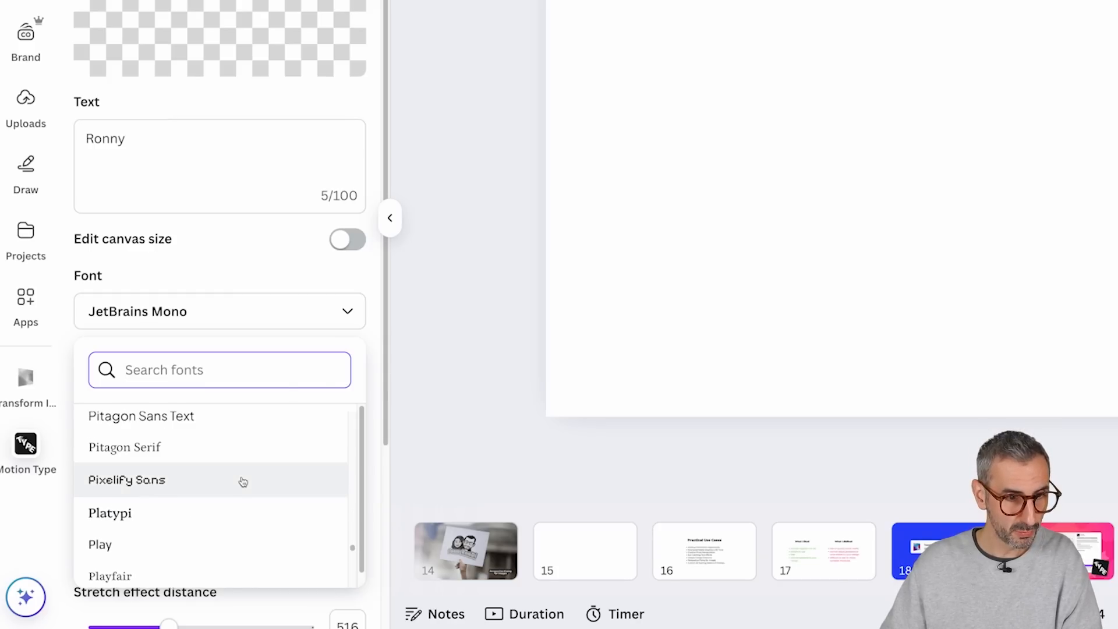
pyautogui.click(211, 494)
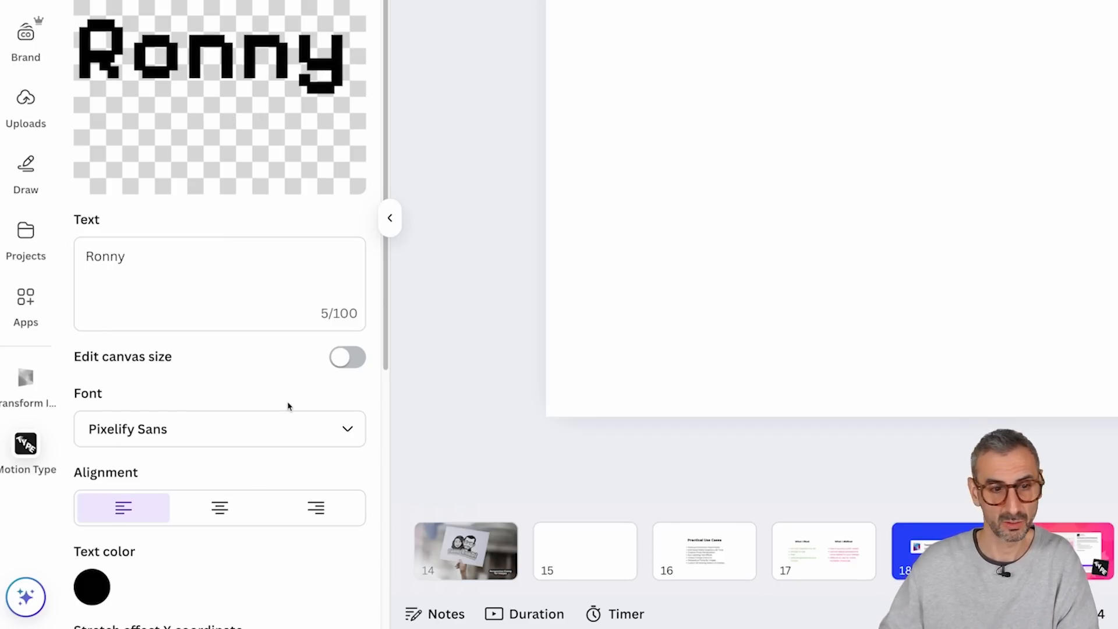
# Step: Change the stretch text's font to the heavier Passion One
pyautogui.click(332, 434)
pyautogui.scroll(1, 281, 349)
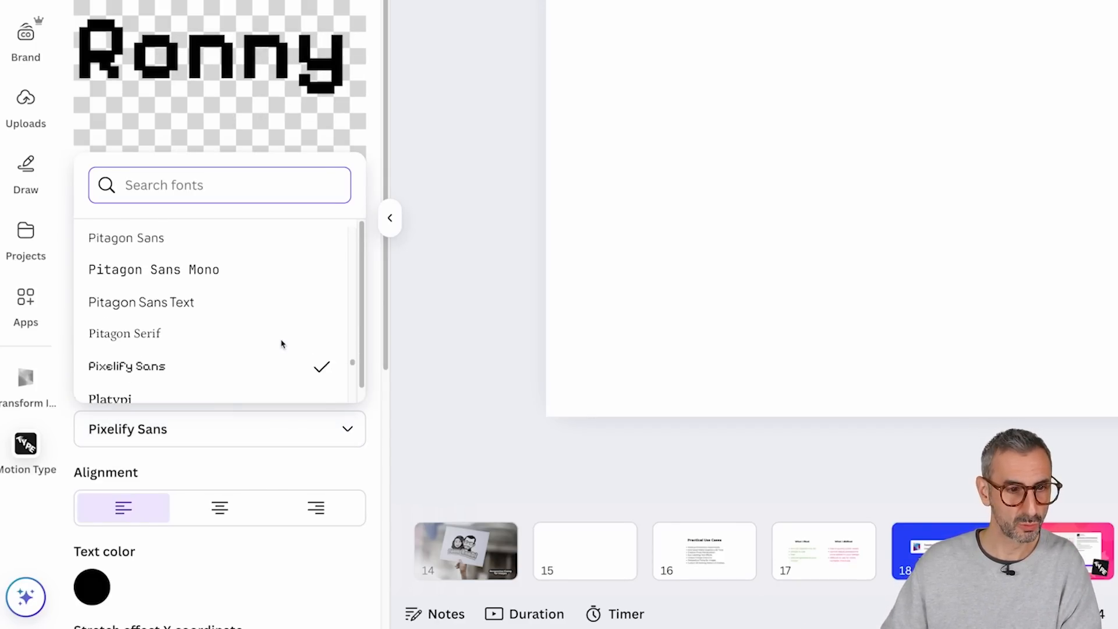
pyautogui.scroll(5, 274, 332)
pyautogui.click(140, 289)
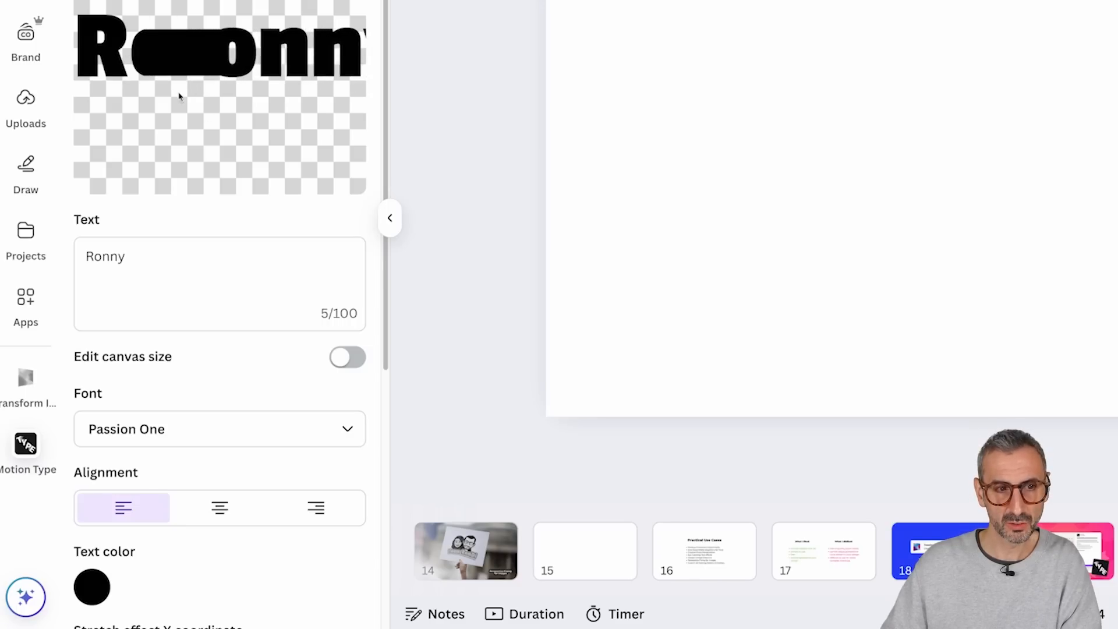
# Step: Try different positions for the stretch effect along the name, moving its X coordinate to 432 and back to -269
pyautogui.scroll(-3, 216, 319)
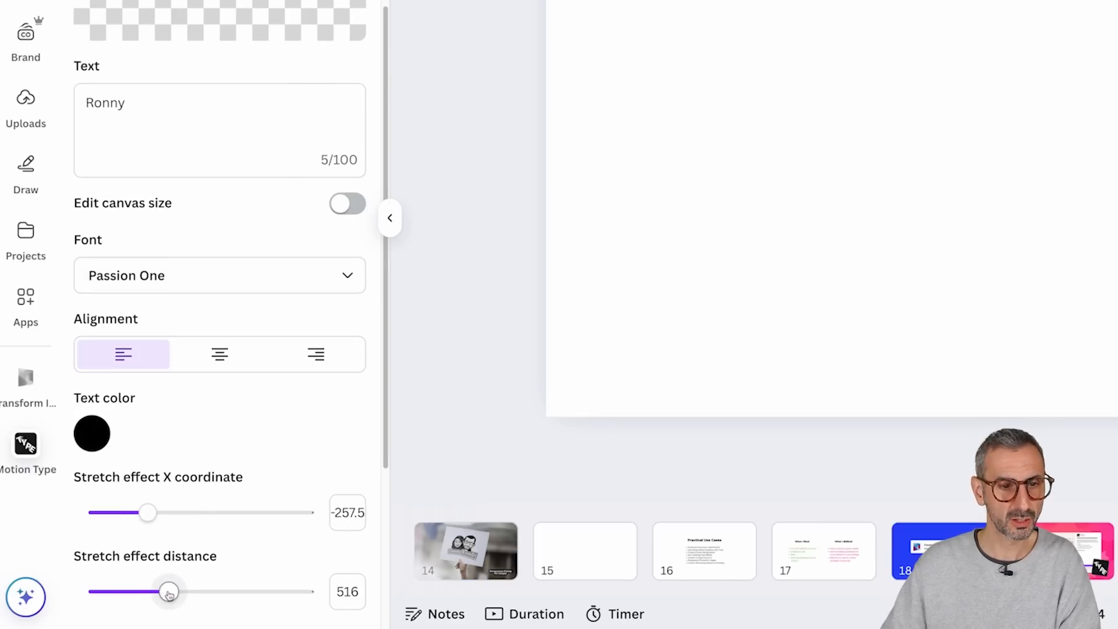
pyautogui.scroll(2, 111, 53)
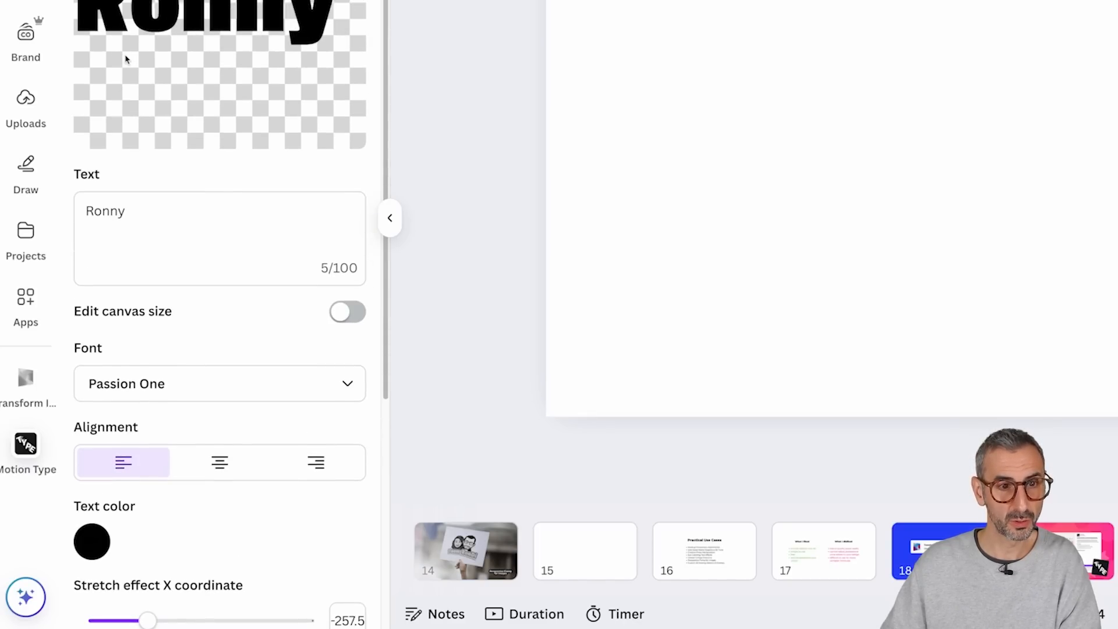
pyautogui.scroll(-1, 136, 99)
pyautogui.scroll(-2, 143, 144)
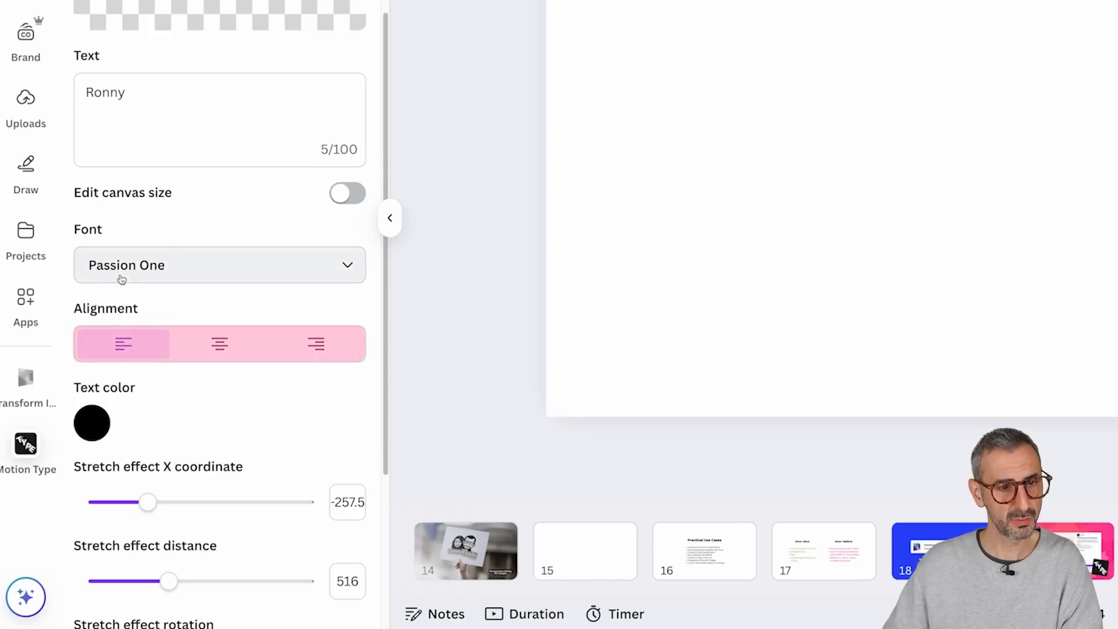
pyautogui.scroll(-1, 117, 425)
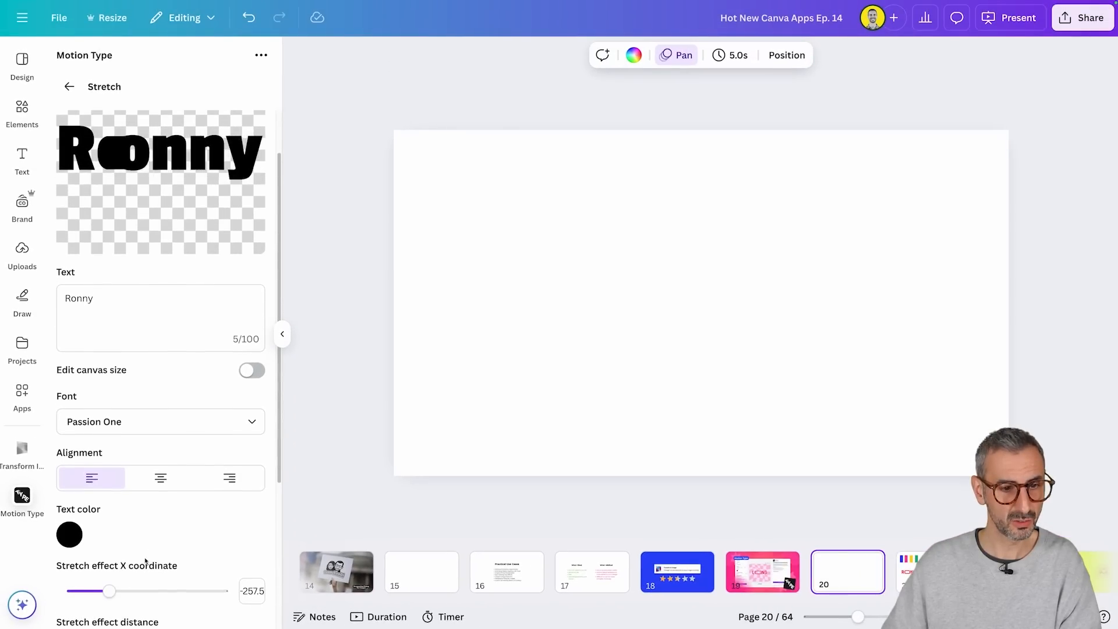
pyautogui.moveTo(110, 579); pyautogui.dragTo(193, 579)
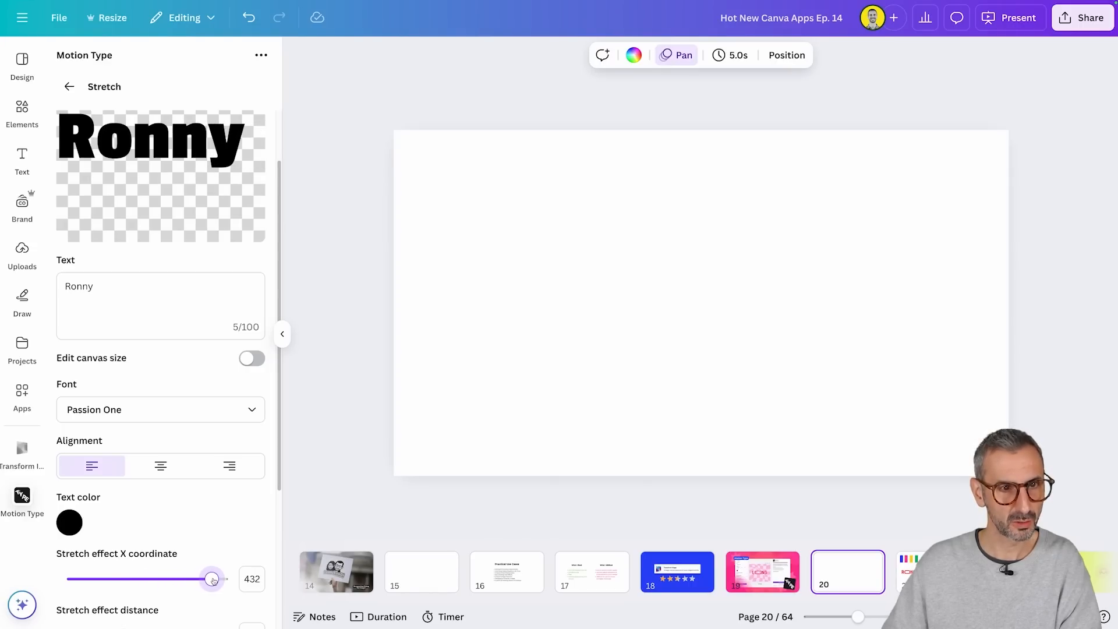
pyautogui.moveTo(181, 580); pyautogui.dragTo(149, 580)
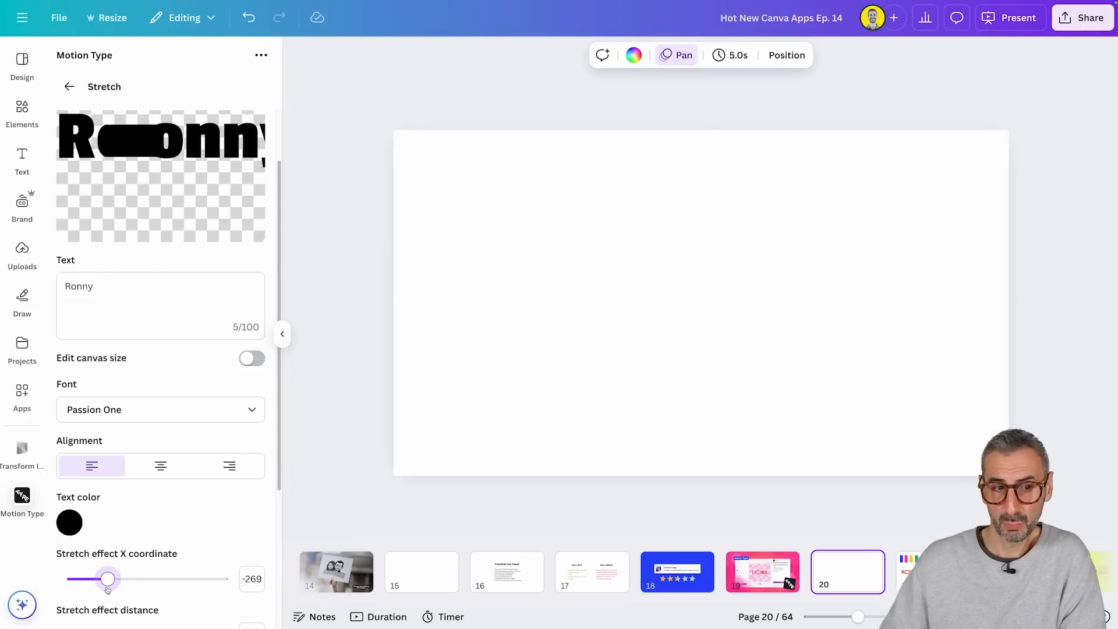
# Step: Set the text's font to Pathway Extreme and the stretch effect X coordinate to -203
pyautogui.click(145, 415)
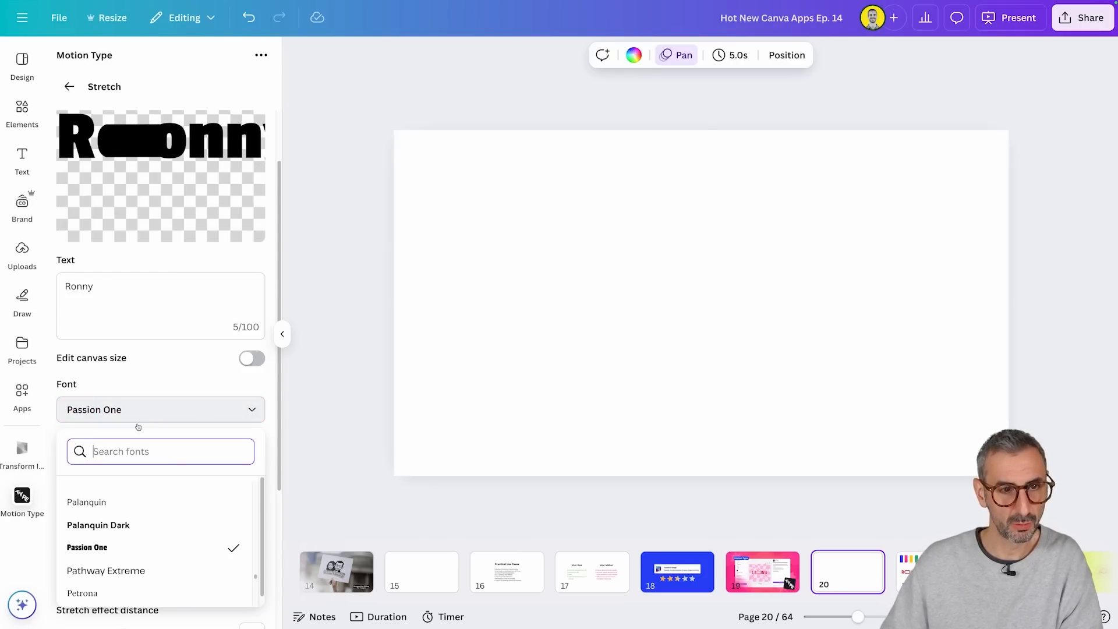
pyautogui.click(143, 561)
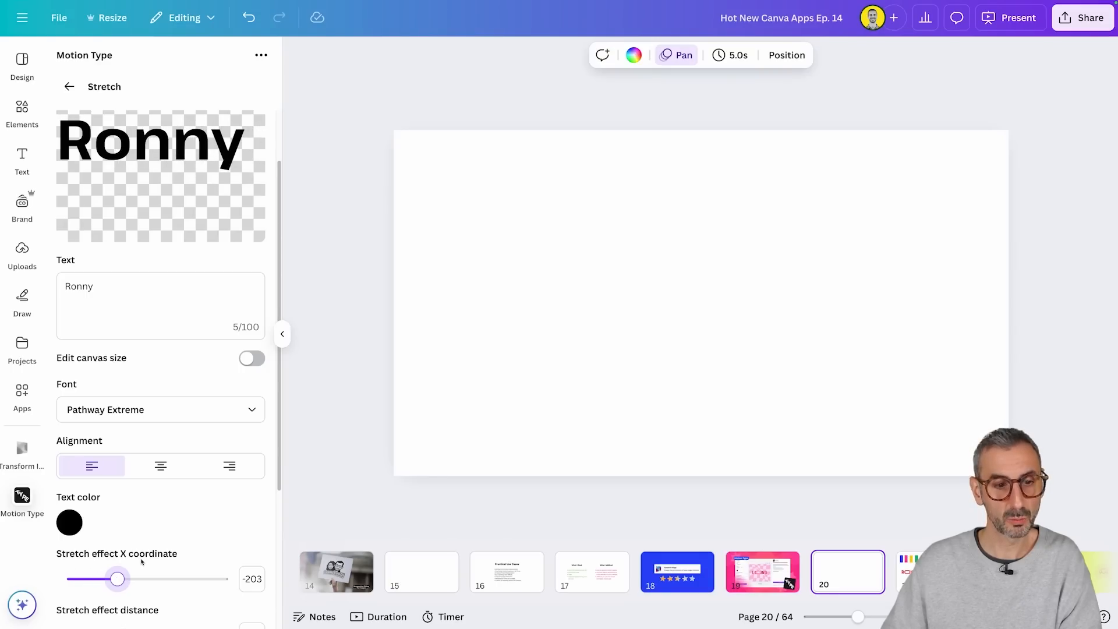
pyautogui.scroll(-2, 118, 578)
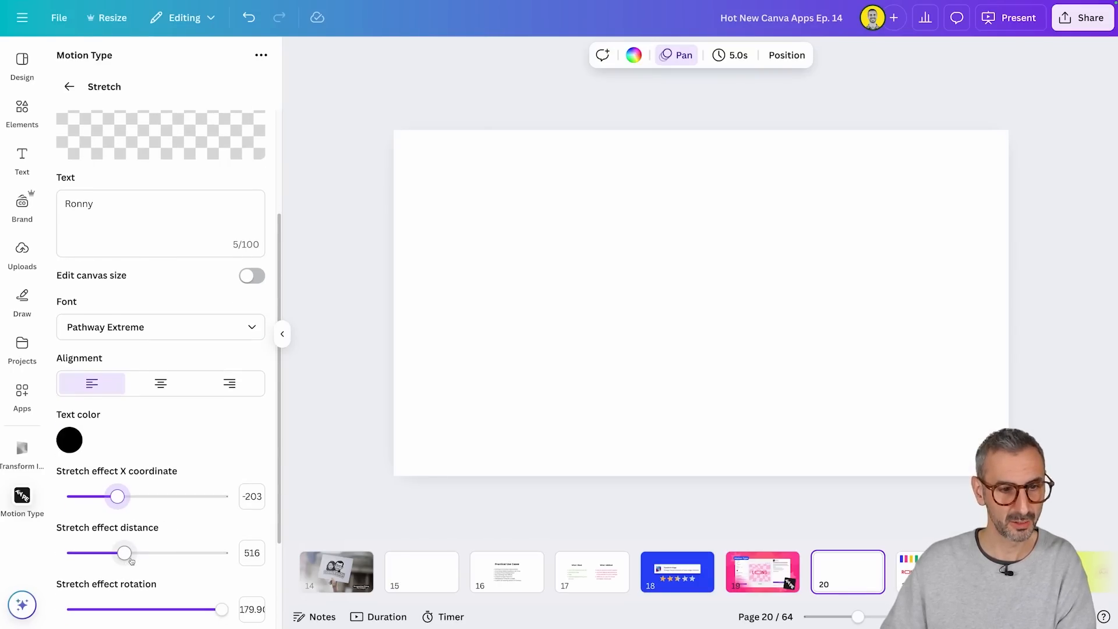
pyautogui.scroll(-3, 191, 534)
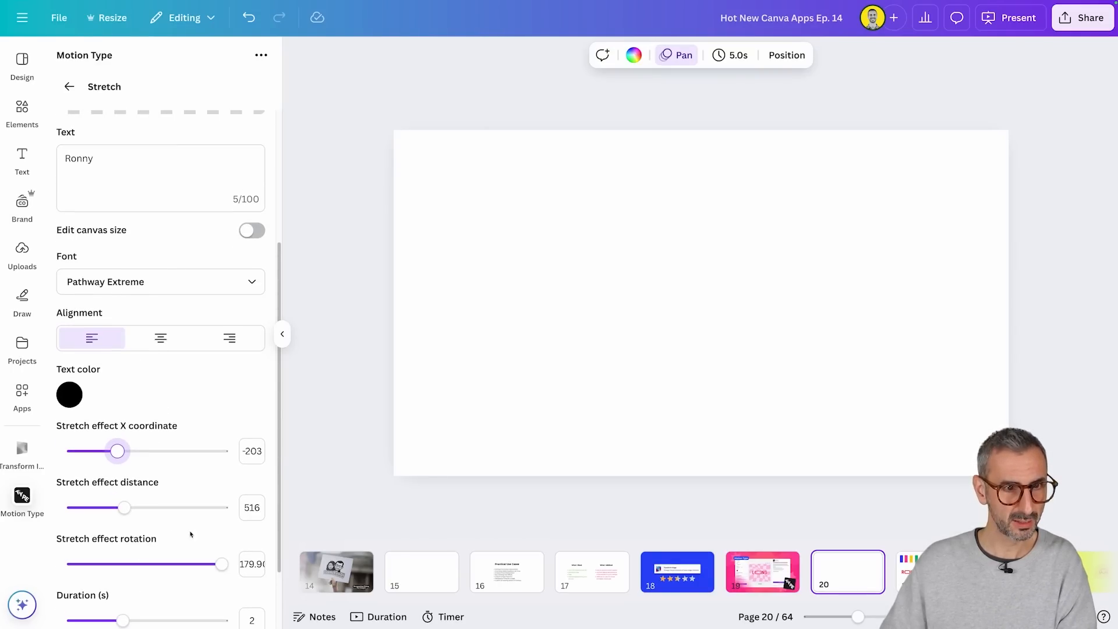
pyautogui.scroll(2, 115, 504)
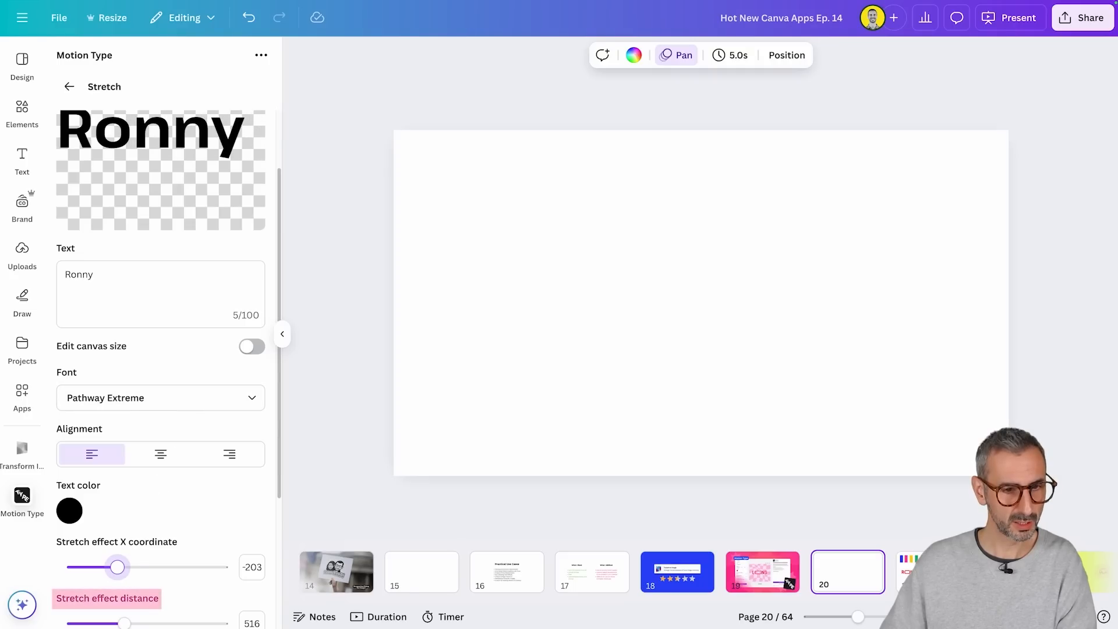
# Step: Set the stretch effect distance to 1098, try a stretch rotation of 68.81, and return the rotation to 180
pyautogui.moveTo(186, 610)
pyautogui.mouseDown()
pyautogui.moveTo(236, 605)
pyautogui.moveTo(171, 594)
pyautogui.moveTo(182, 597)
pyautogui.mouseUp()
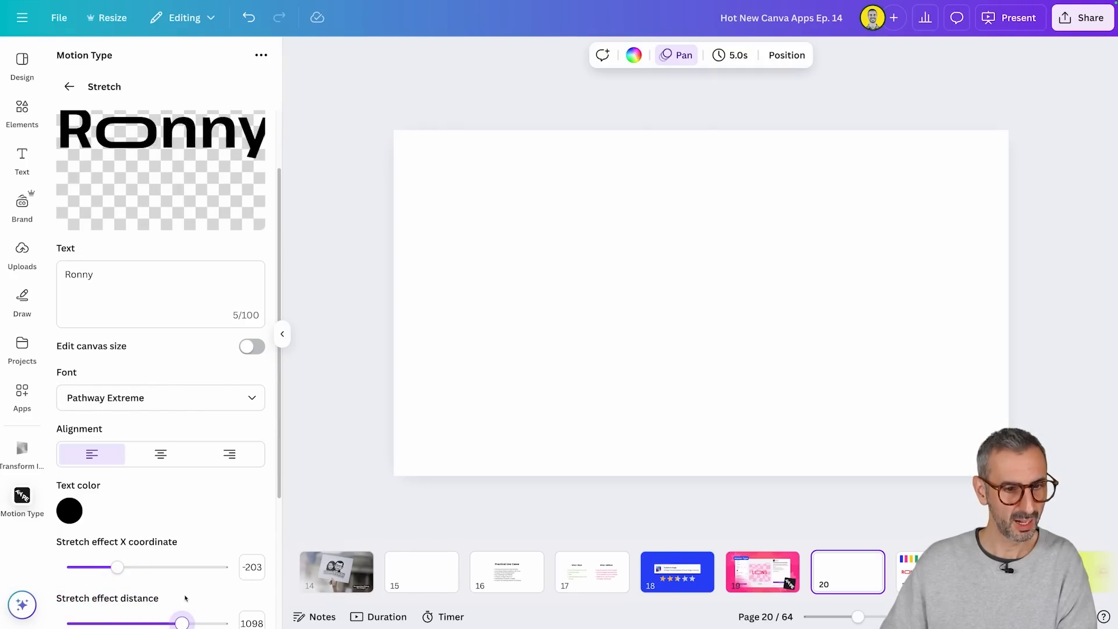
pyautogui.scroll(-3, 185, 598)
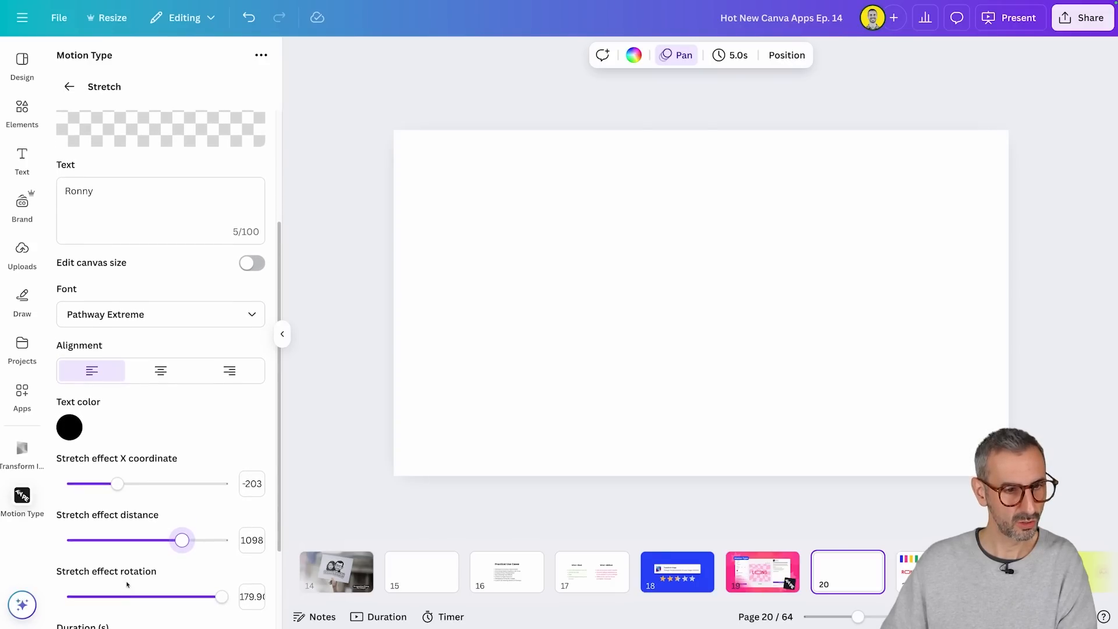
pyautogui.scroll(-2, 127, 584)
pyautogui.scroll(1, 107, 554)
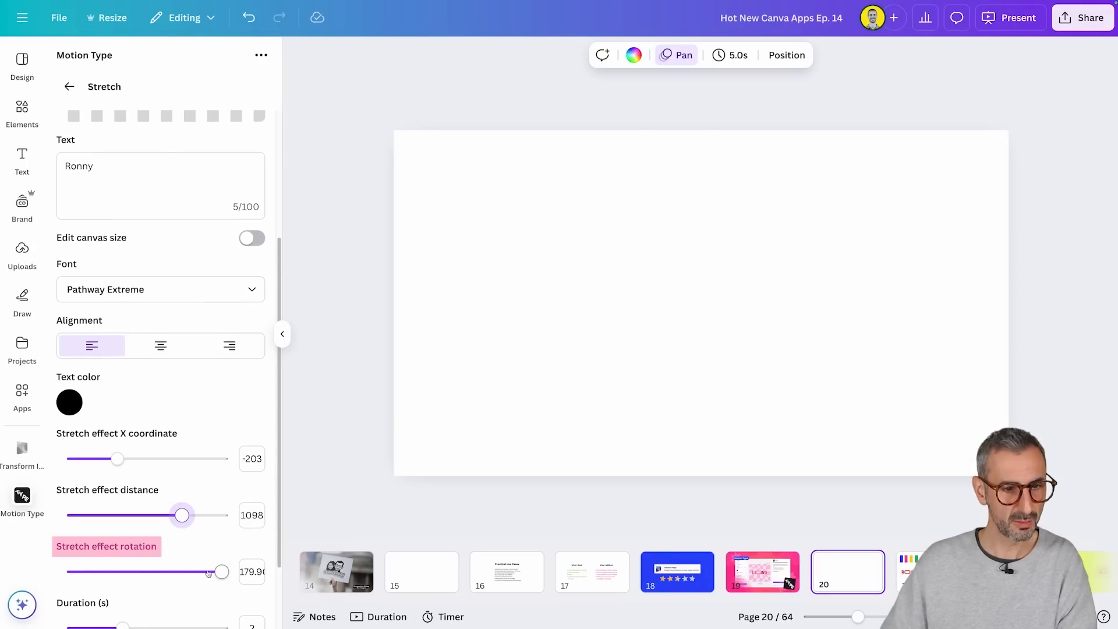
pyautogui.moveTo(227, 577); pyautogui.dragTo(180, 554)
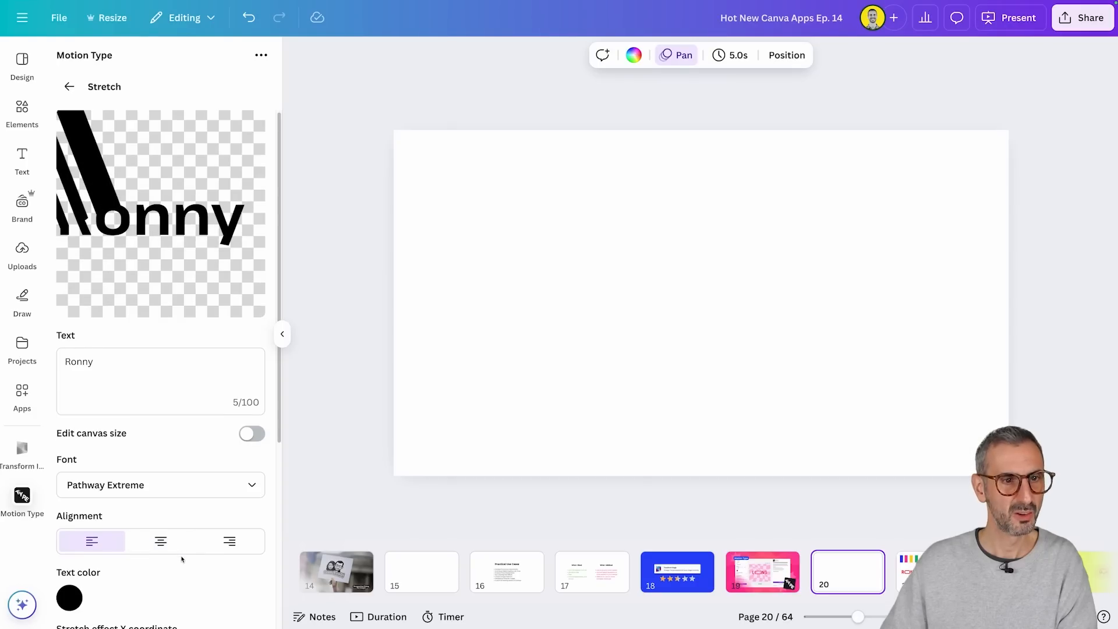
pyautogui.scroll(-4, 182, 573)
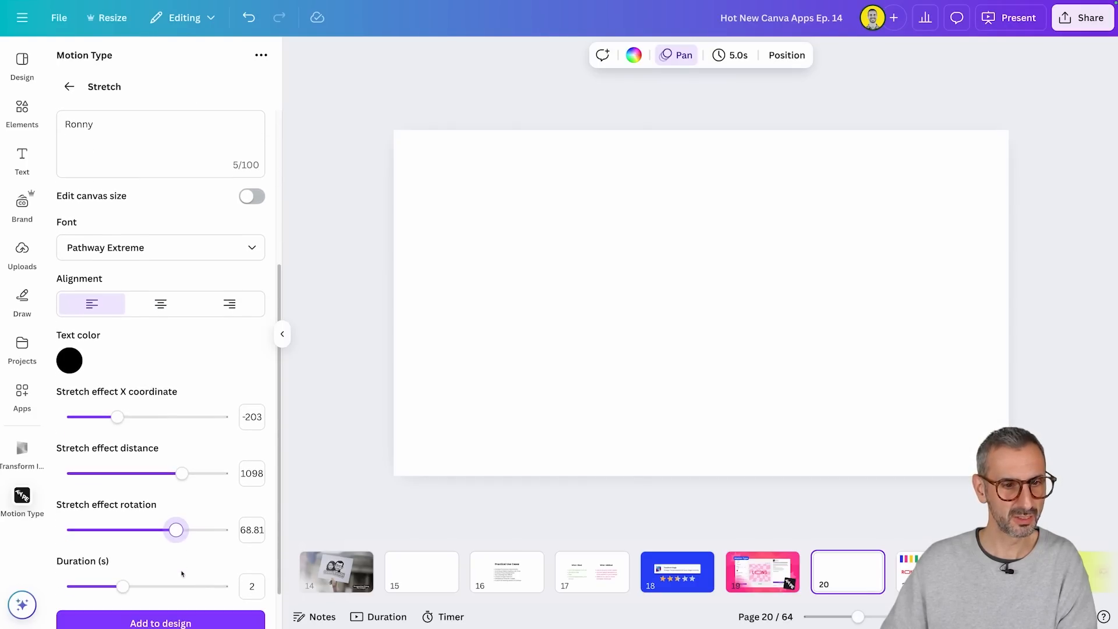
pyautogui.moveTo(202, 539); pyautogui.dragTo(220, 530)
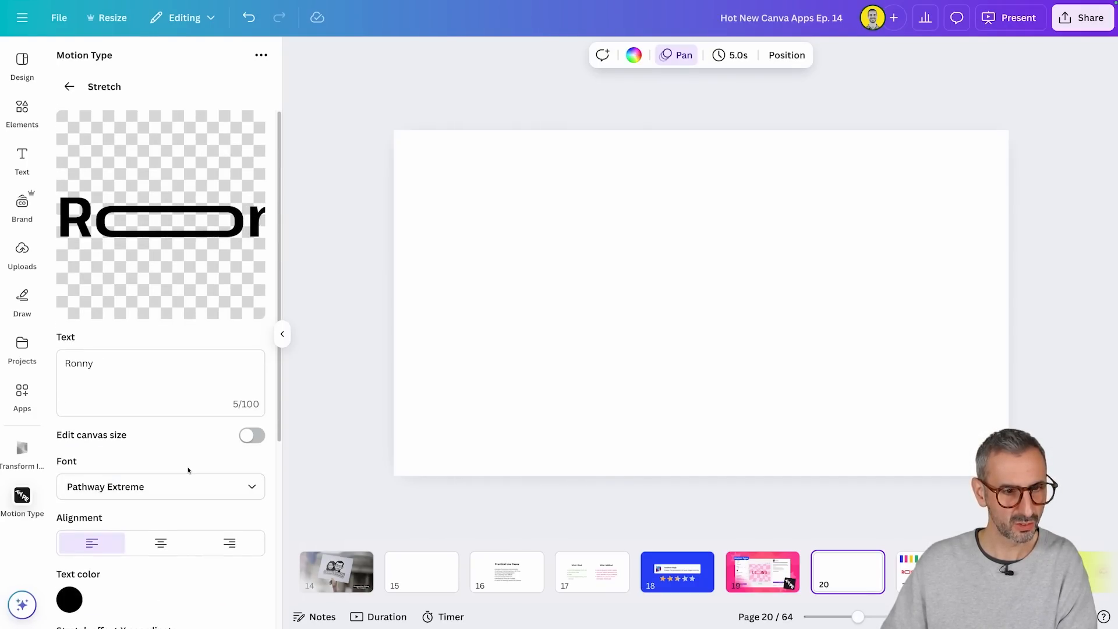
# Step: Try stretch animation durations of 1.1 and 5 seconds, and settle on 1.5 seconds
pyautogui.scroll(-5, 187, 470)
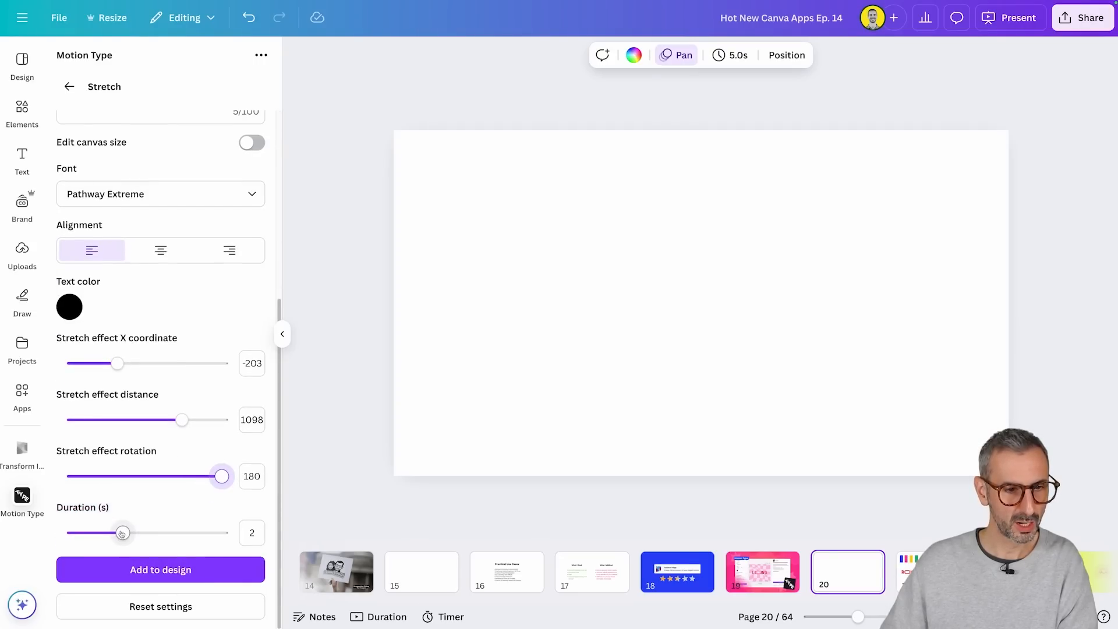
pyautogui.moveTo(122, 534); pyautogui.dragTo(99, 533)
pyautogui.scroll(5, 173, 469)
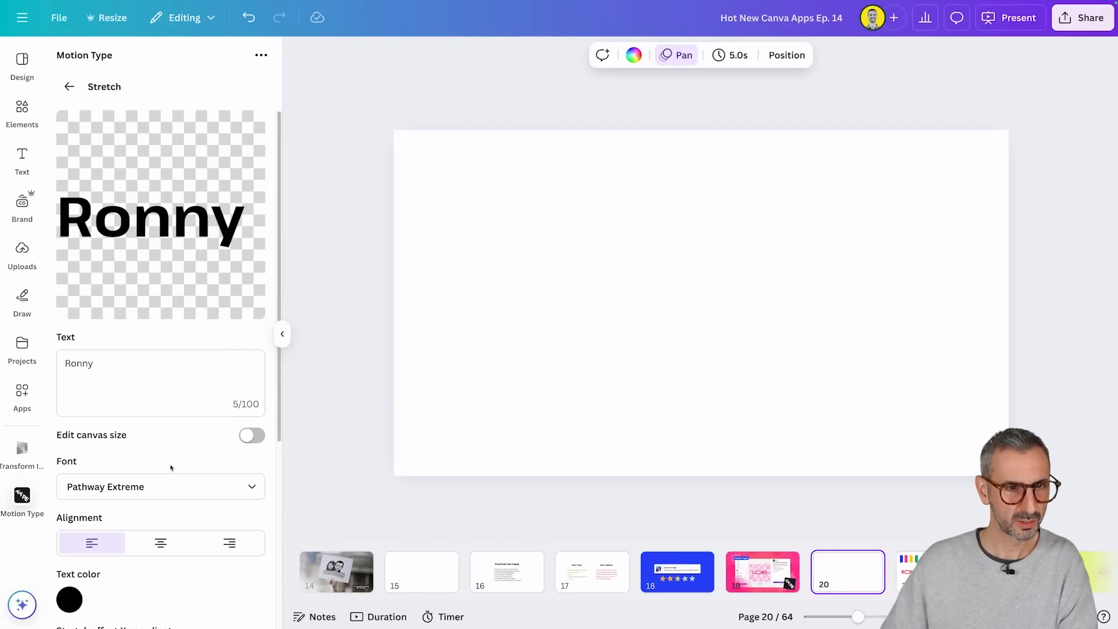
pyautogui.scroll(-5, 168, 469)
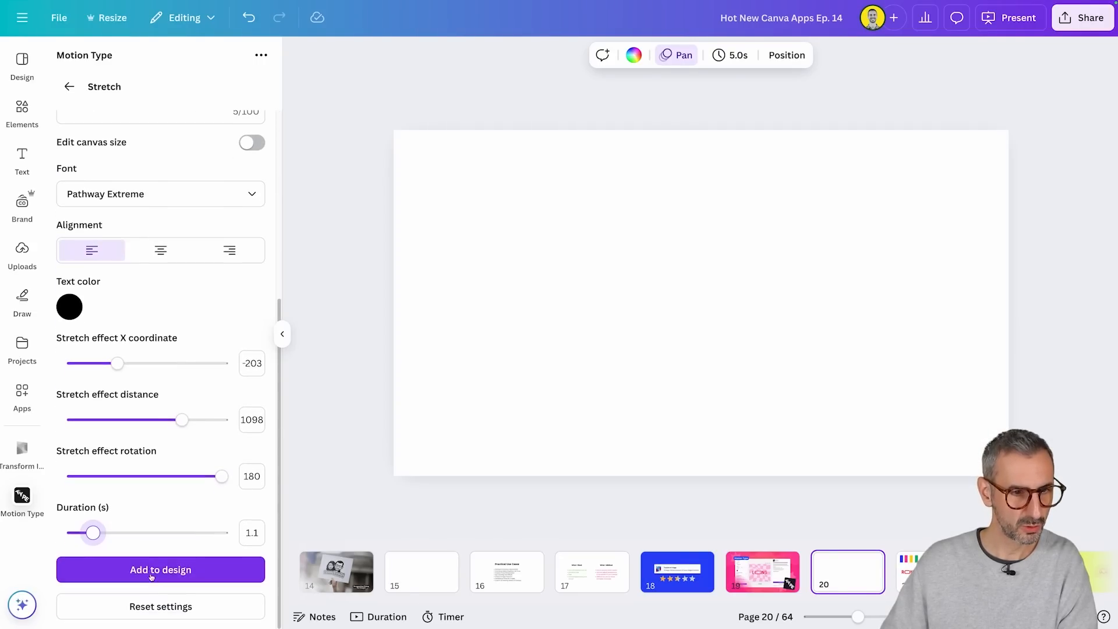
pyautogui.moveTo(94, 533); pyautogui.dragTo(192, 533)
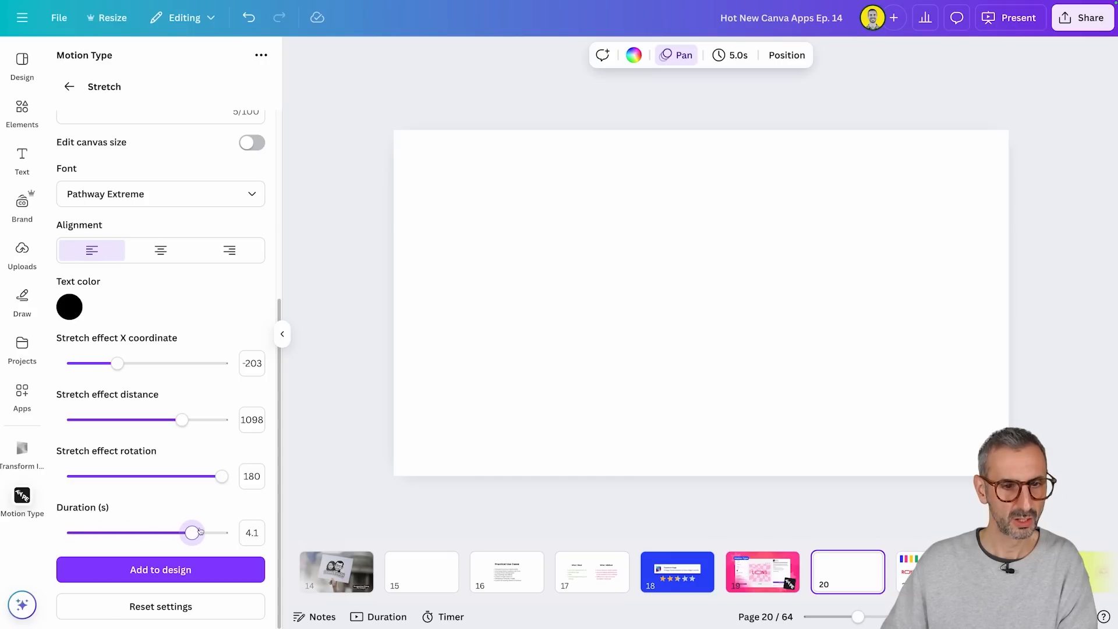
pyautogui.scroll(5, 221, 507)
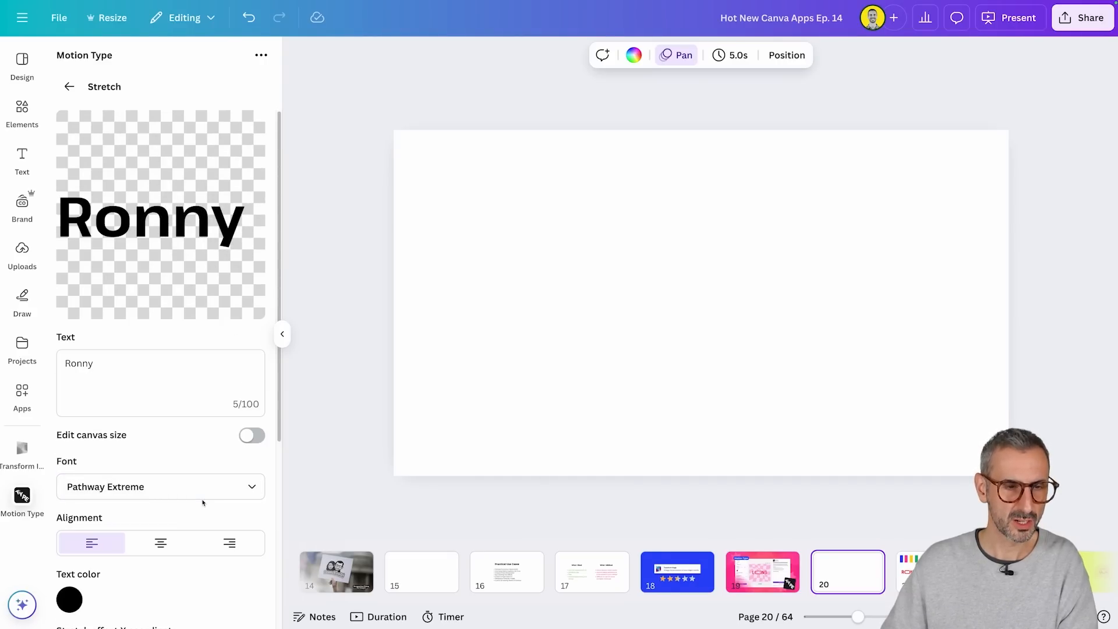
pyautogui.scroll(-5, 203, 502)
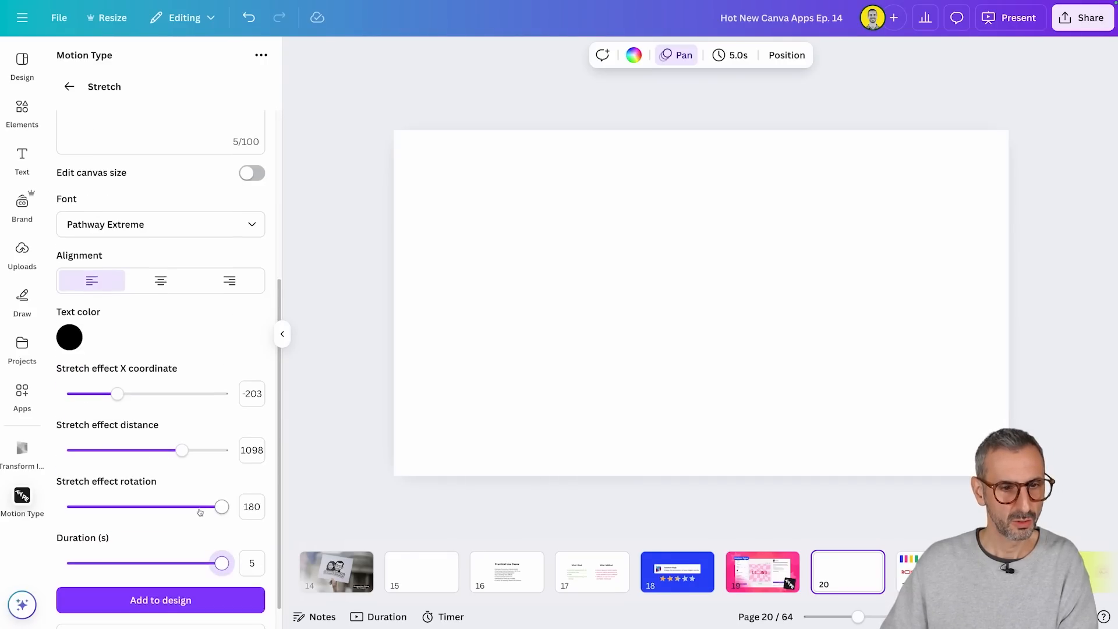
pyautogui.moveTo(221, 535); pyautogui.dragTo(134, 533)
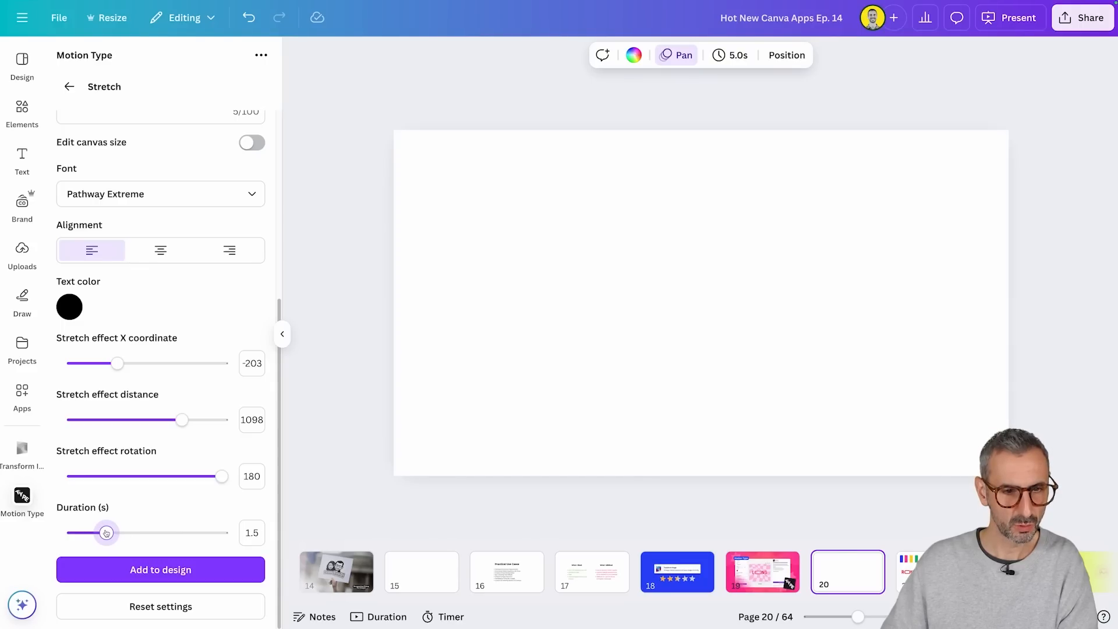
pyautogui.scroll(5, 122, 524)
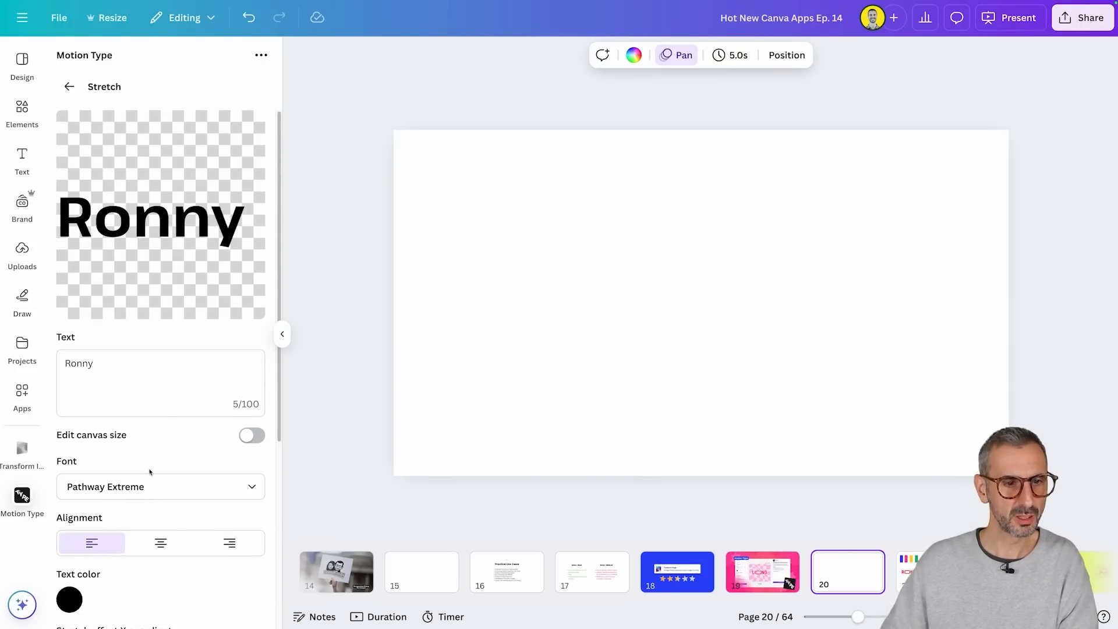
# Step: Change the stretch text's color to bright pink #FF0091
pyautogui.scroll(-5, 87, 442)
pyautogui.click(70, 329)
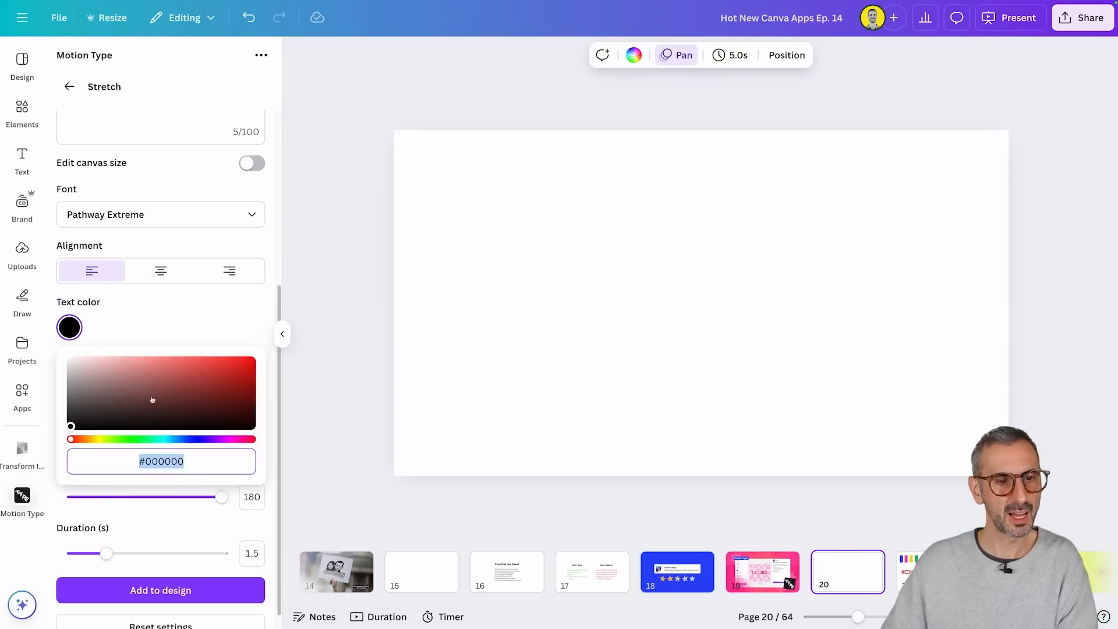
pyautogui.click(191, 379)
pyautogui.click(232, 383)
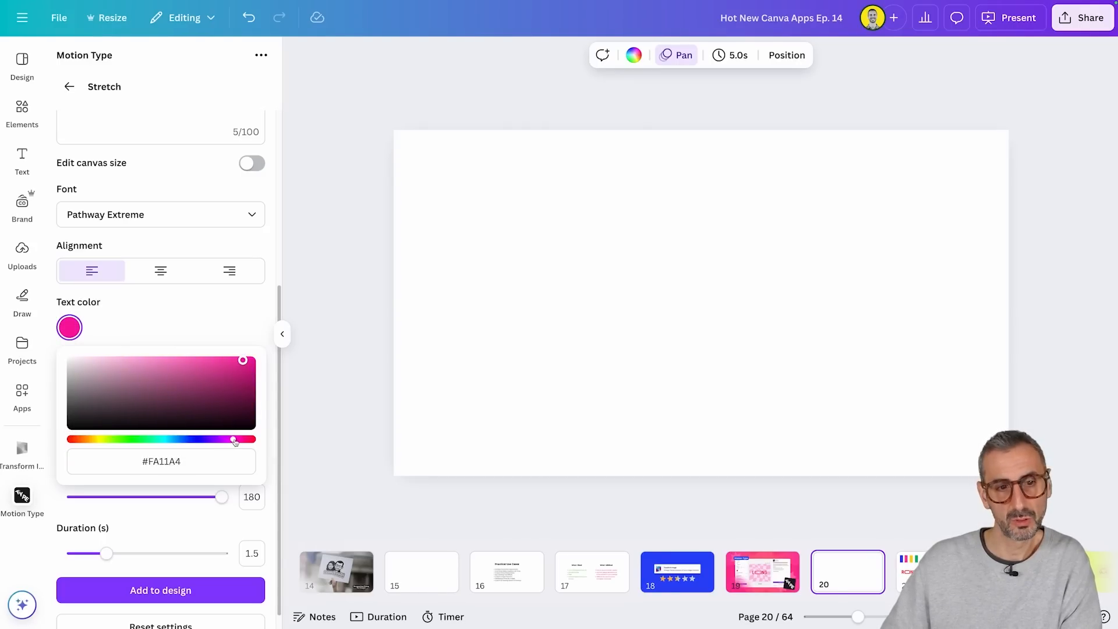
pyautogui.click(179, 458)
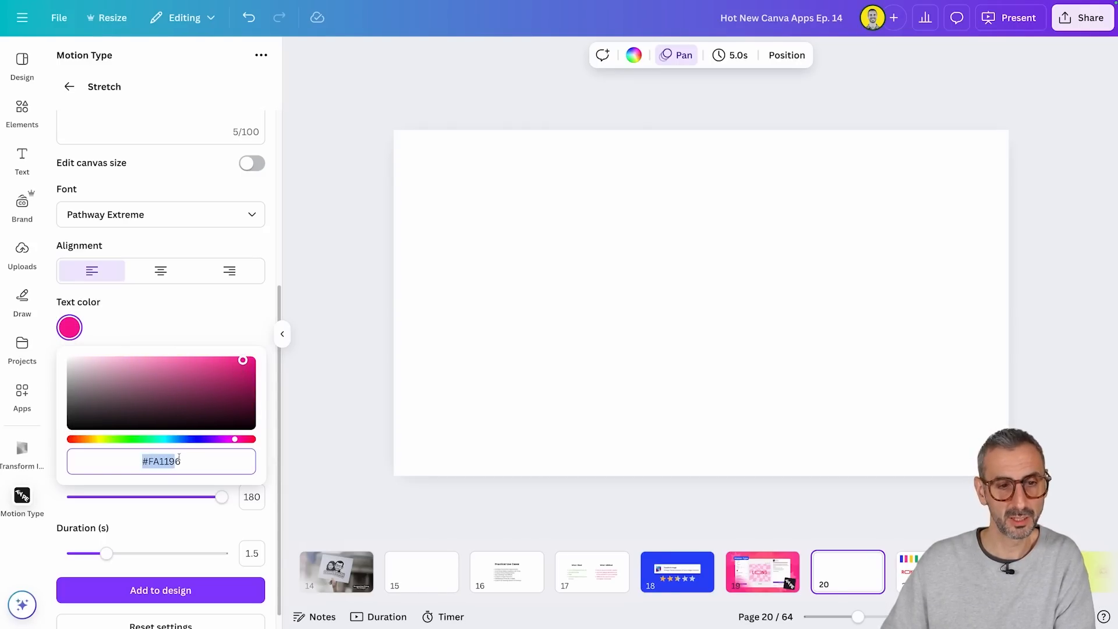
pyautogui.click(207, 378)
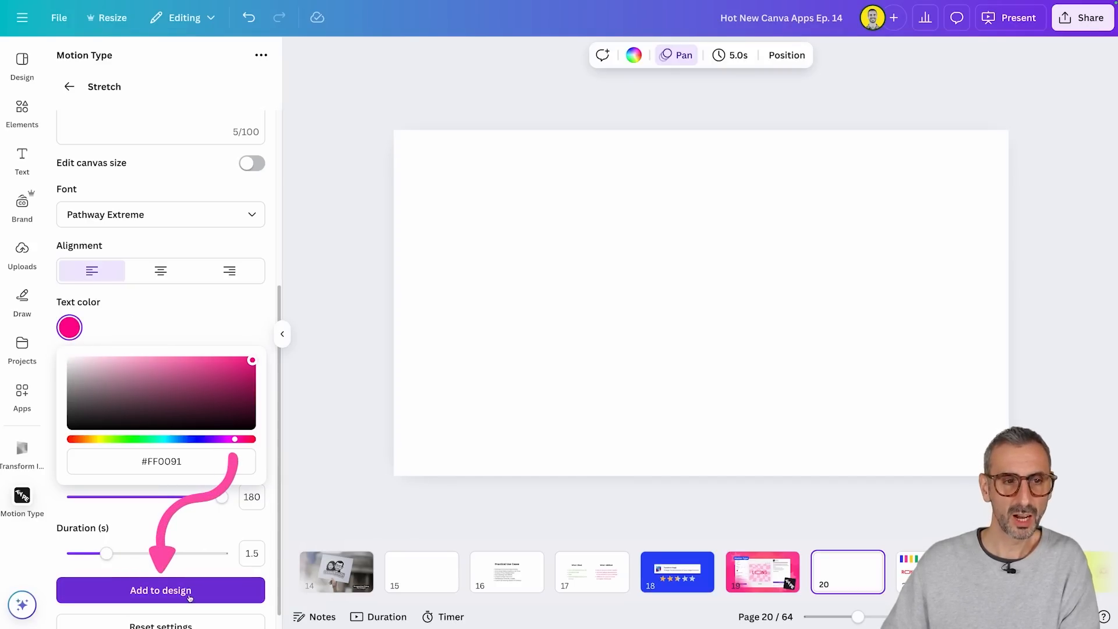
# Step: Add the stretch text to the design and place it near the page's upper-left corner
pyautogui.click(161, 590)
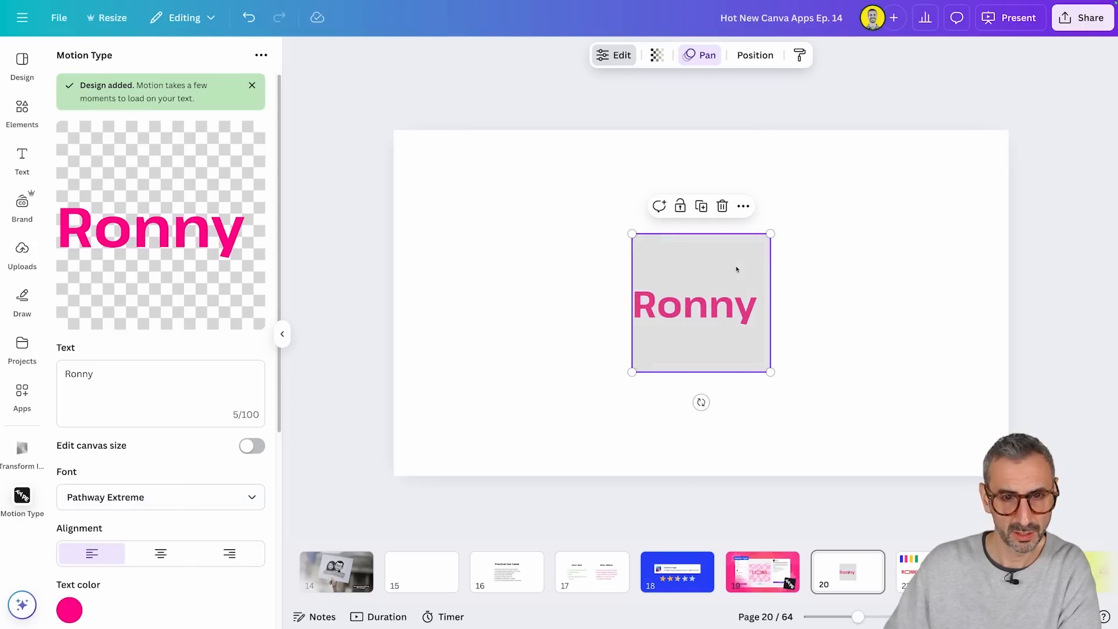
pyautogui.moveTo(736, 269); pyautogui.dragTo(532, 200)
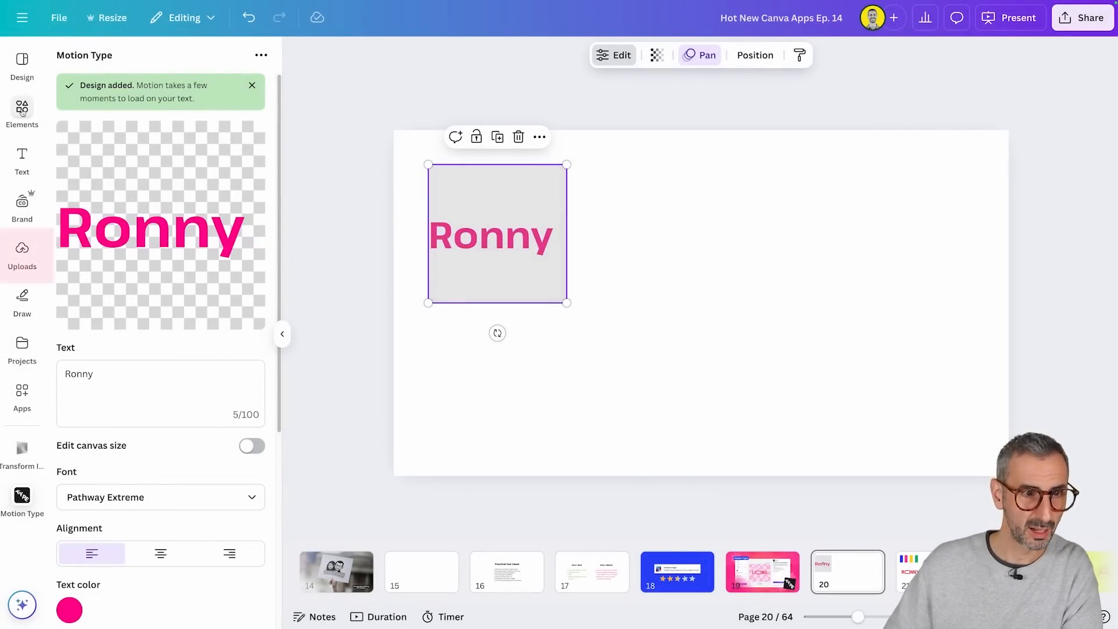
# Step: Place the pink text's GIF from the uploaded videos beside the original on the page and delete that copy
pyautogui.click(24, 250)
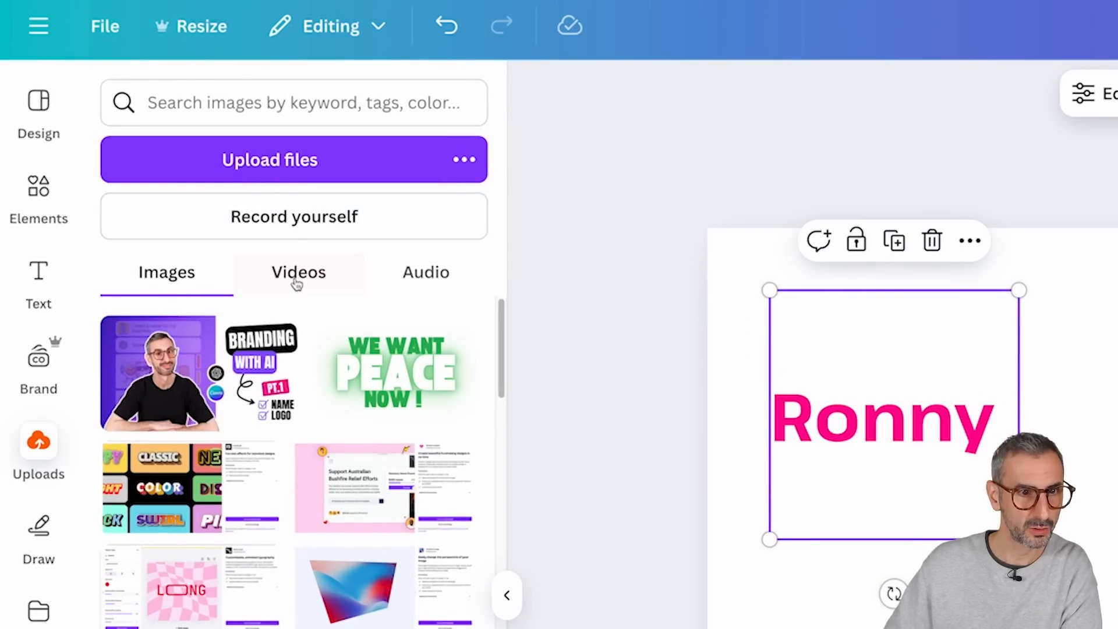
pyautogui.click(219, 209)
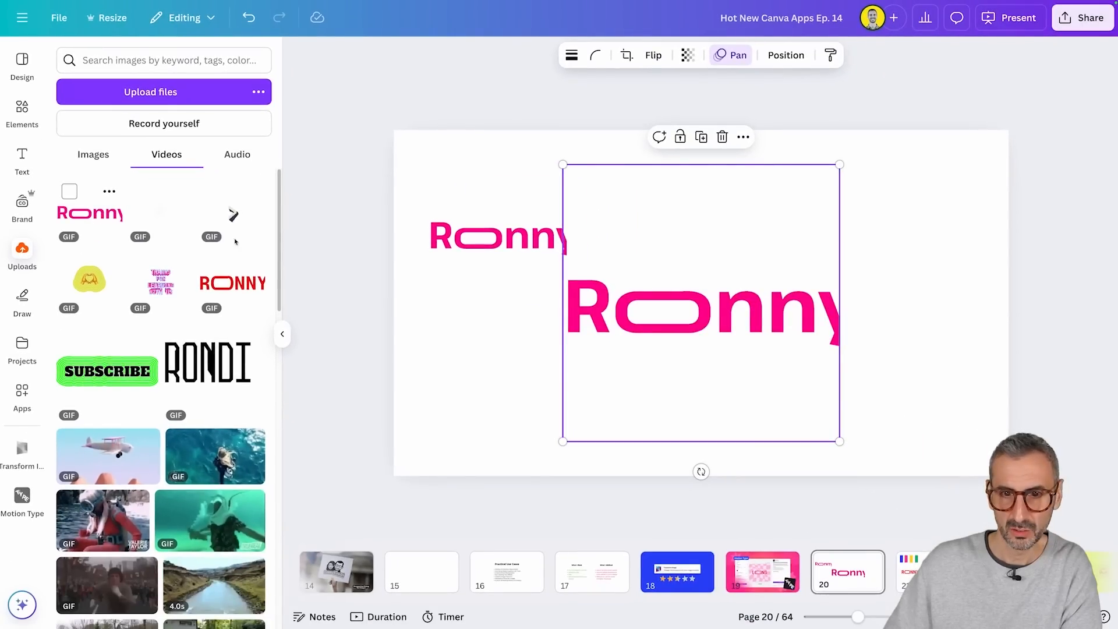
pyautogui.moveTo(703, 382); pyautogui.dragTo(783, 348)
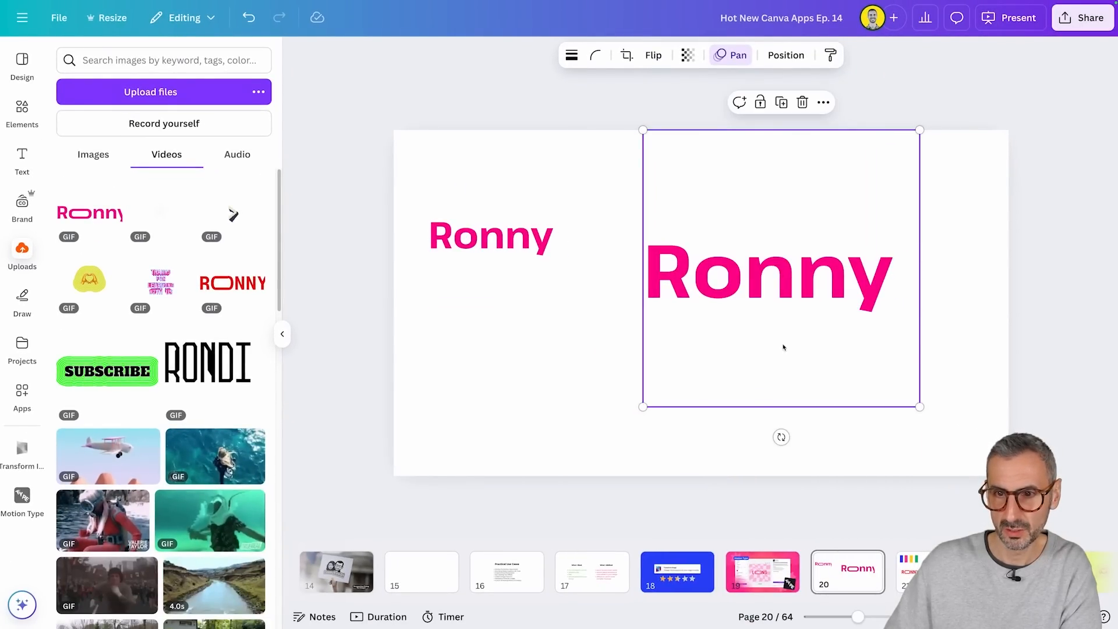
pyautogui.press('Delete')
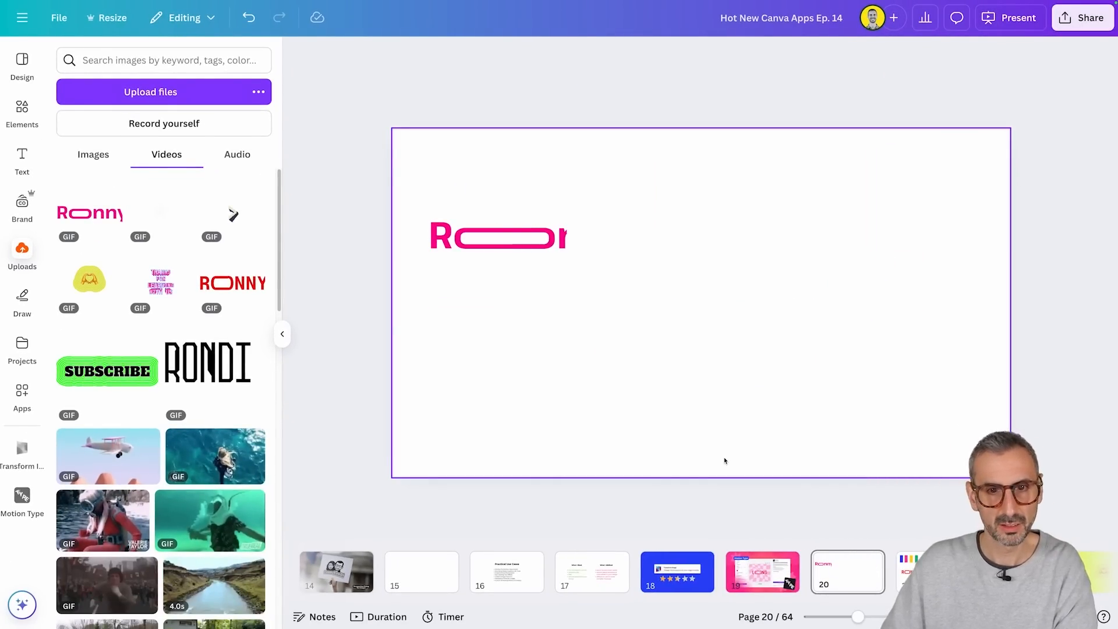
# Step: Reopen the pink stretch text on the page for editing and reduce its stretch effect distance to 245
pyautogui.click(497, 238)
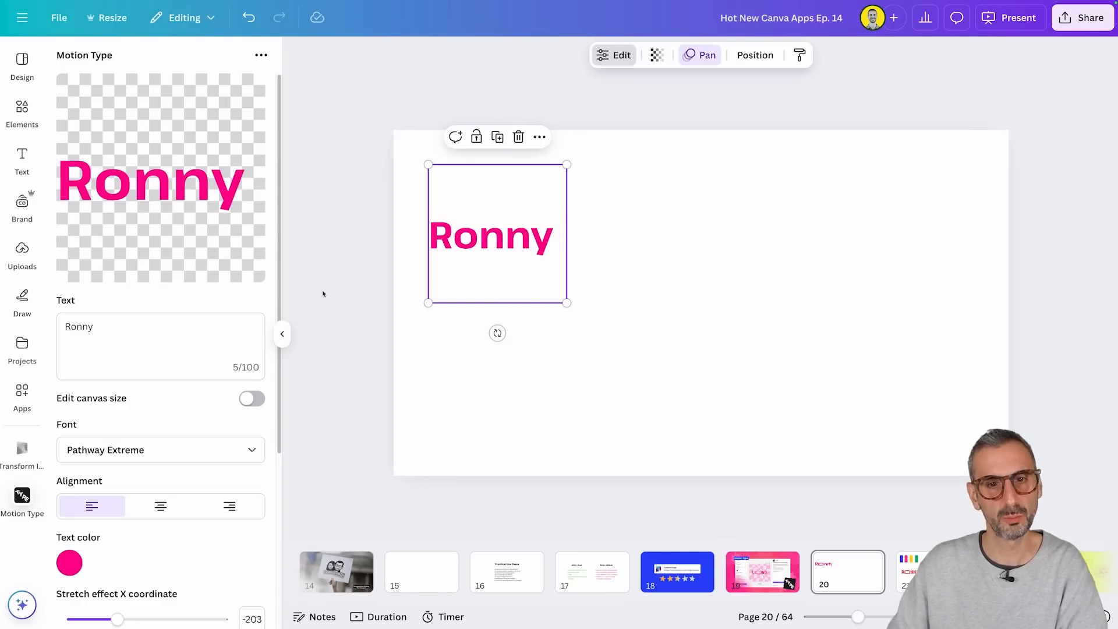
pyautogui.scroll(-4, 154, 271)
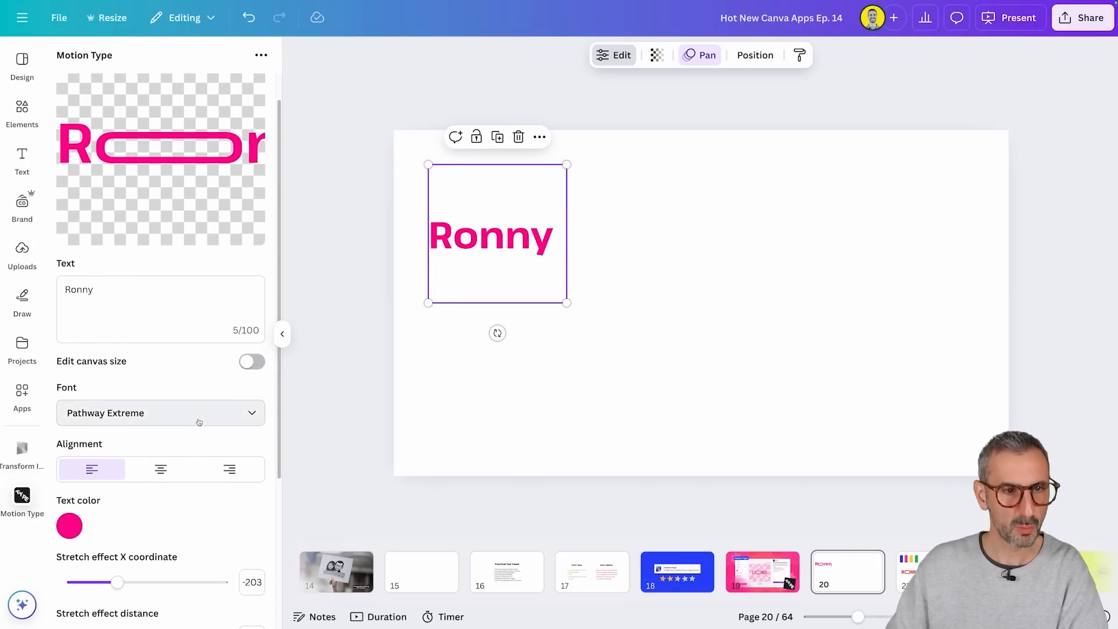
pyautogui.scroll(-1, 197, 429)
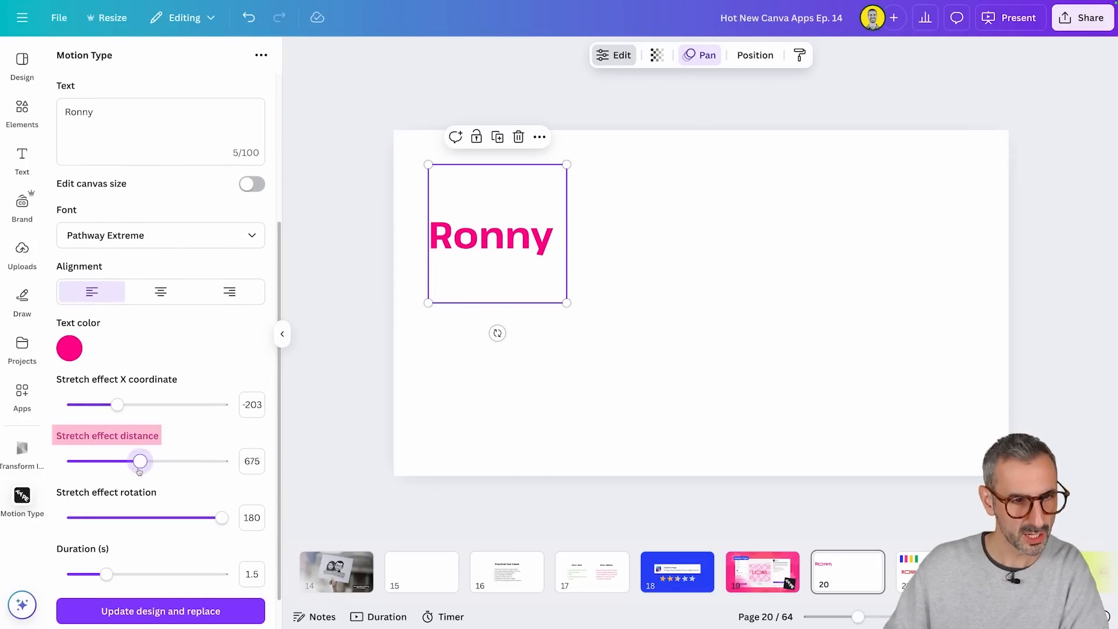
pyautogui.moveTo(139, 469); pyautogui.dragTo(97, 467)
pyautogui.scroll(4, 166, 421)
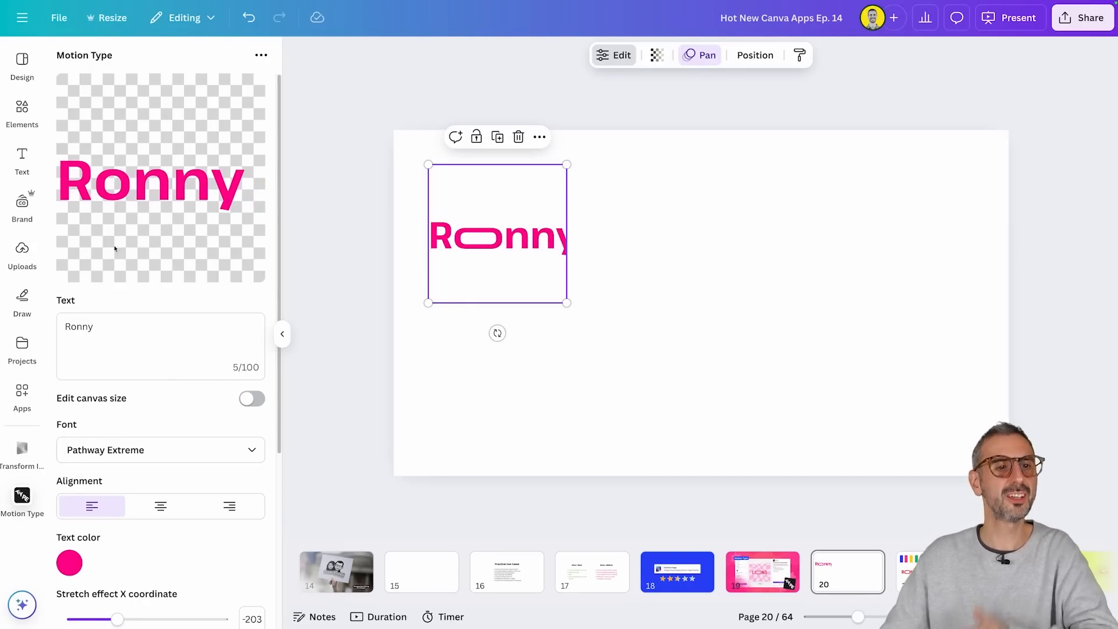
pyautogui.scroll(-1, 146, 337)
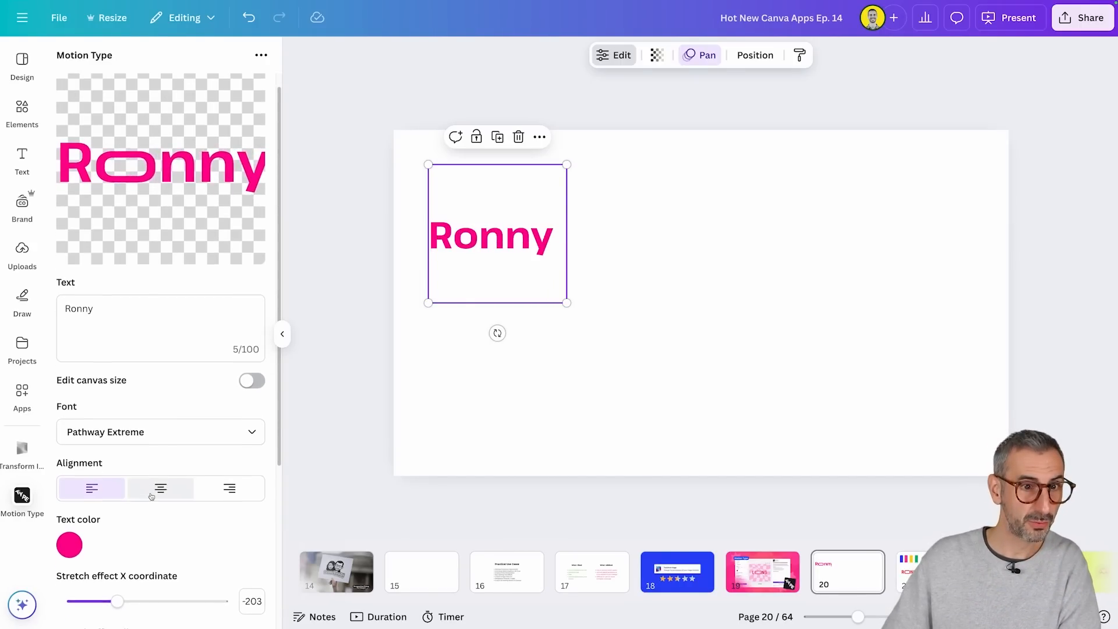
pyautogui.scroll(-3, 183, 492)
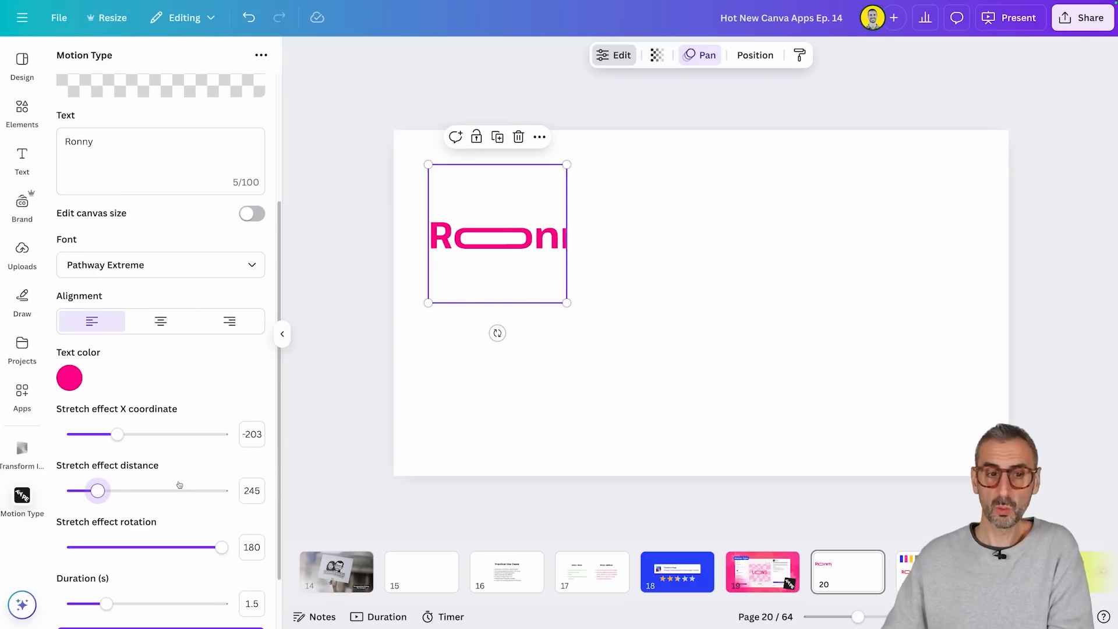
# Step: Enable canvas size editing for the stretch text, set its width to 2048, and increase the stretch effect distance
pyautogui.scroll(3, 183, 460)
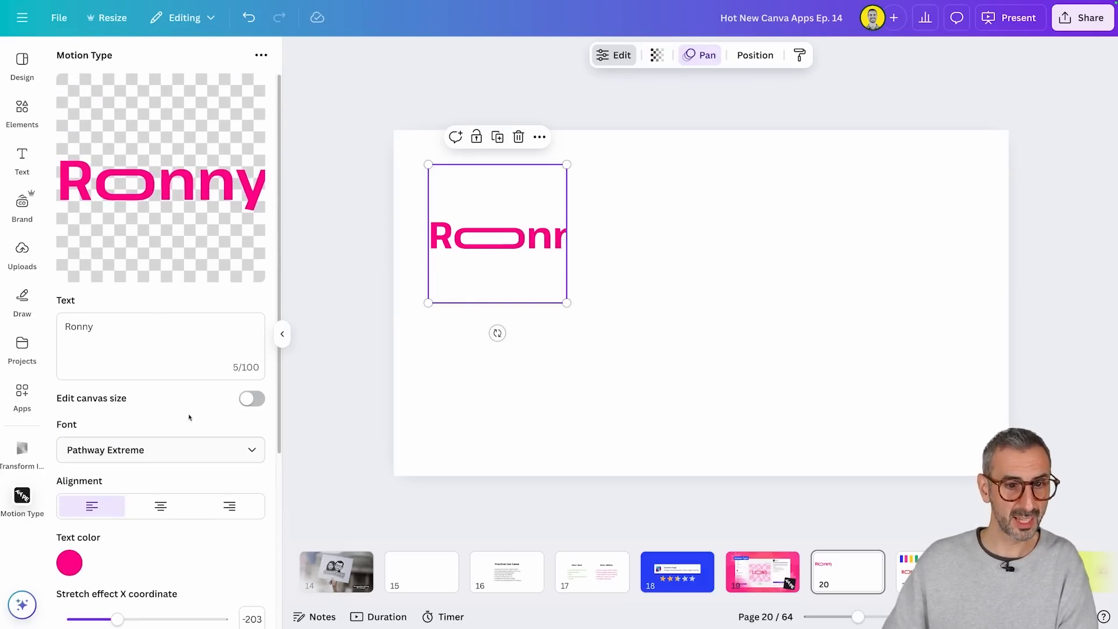
pyautogui.click(251, 398)
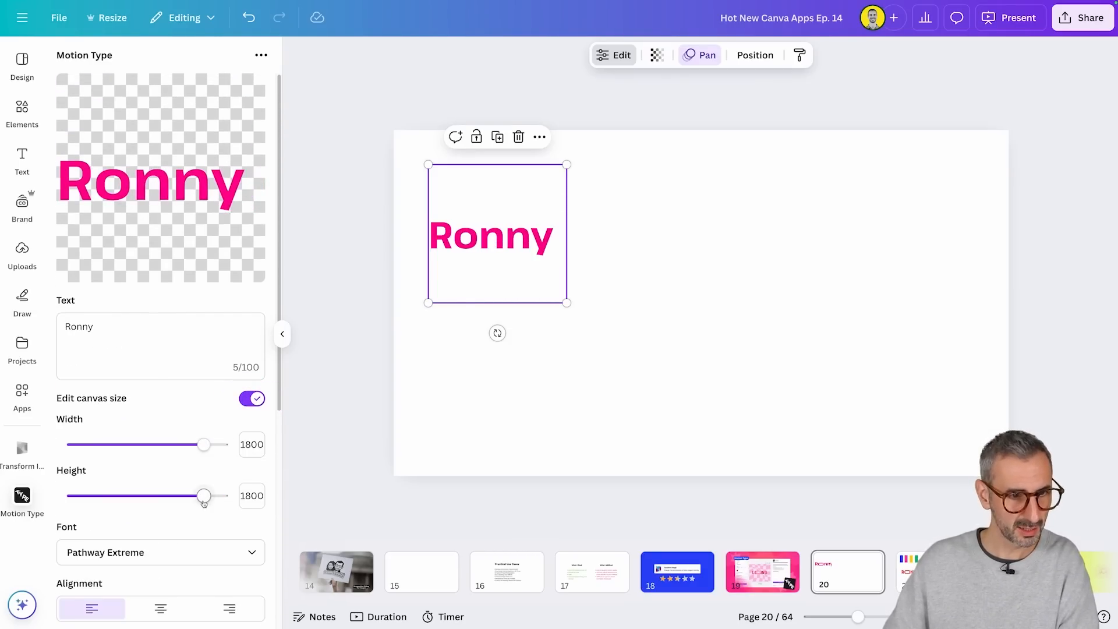
pyautogui.moveTo(204, 444); pyautogui.dragTo(222, 444)
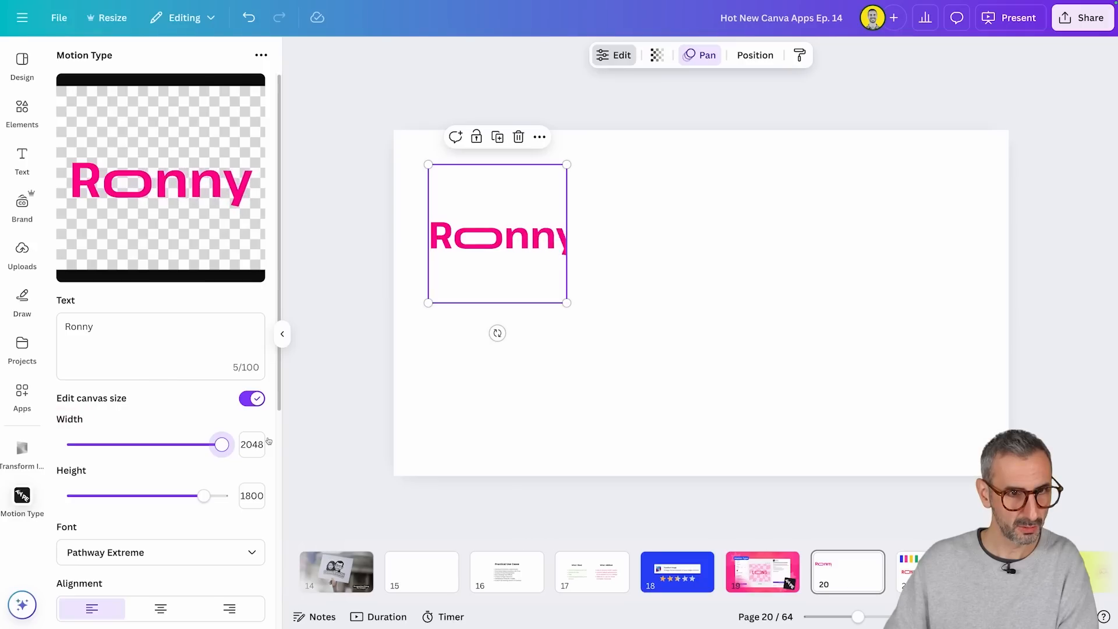
pyautogui.scroll(-3, 204, 546)
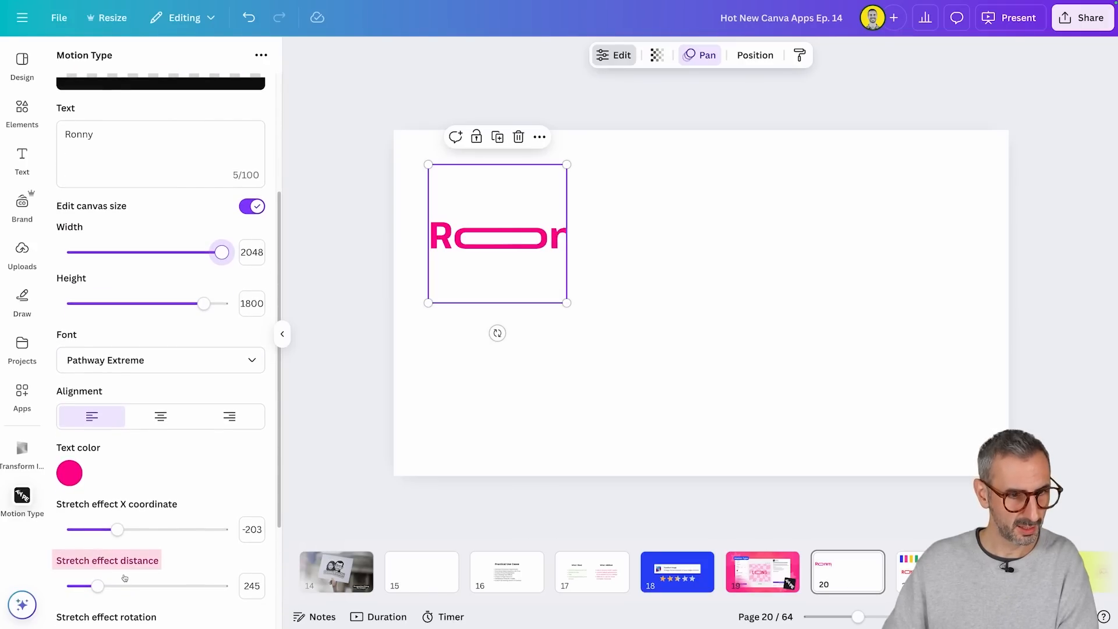
pyautogui.moveTo(98, 586); pyautogui.dragTo(120, 586)
pyautogui.scroll(3, 155, 552)
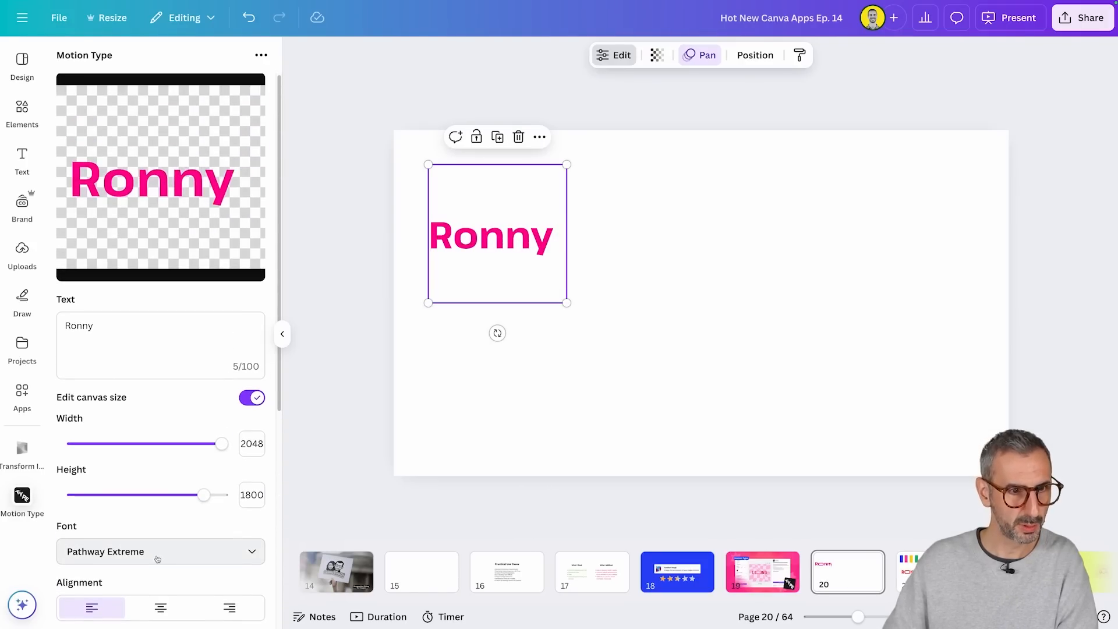
# Step: Remove the last two letters from the pink stretch text and increase its stretch effect distance
pyautogui.moveTo(82, 325); pyautogui.dragTo(103, 327)
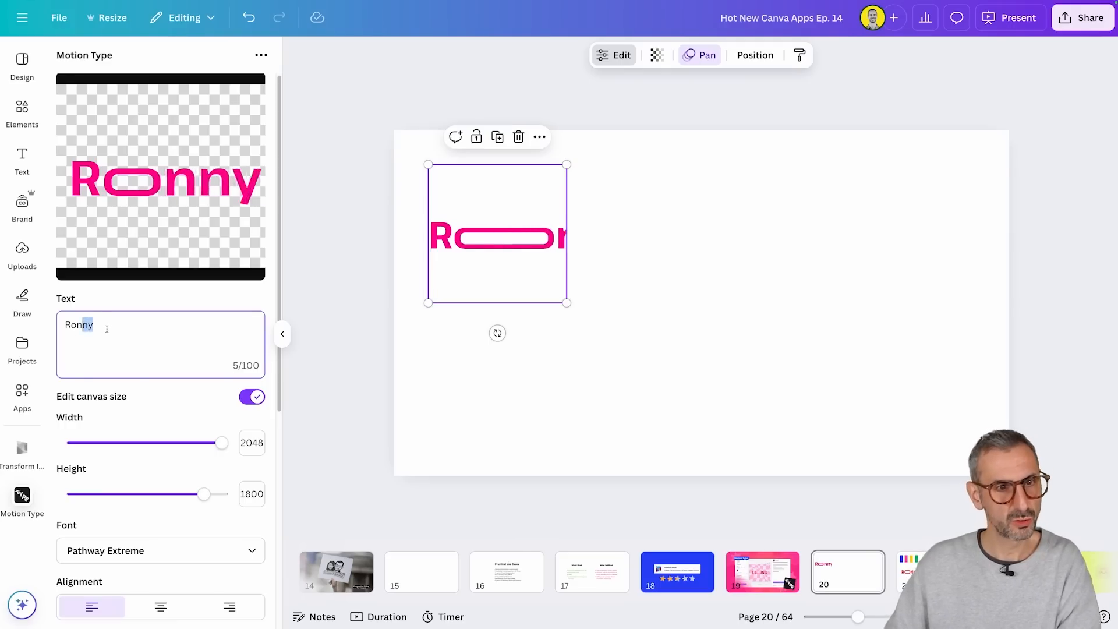
pyautogui.press('BackSpace')
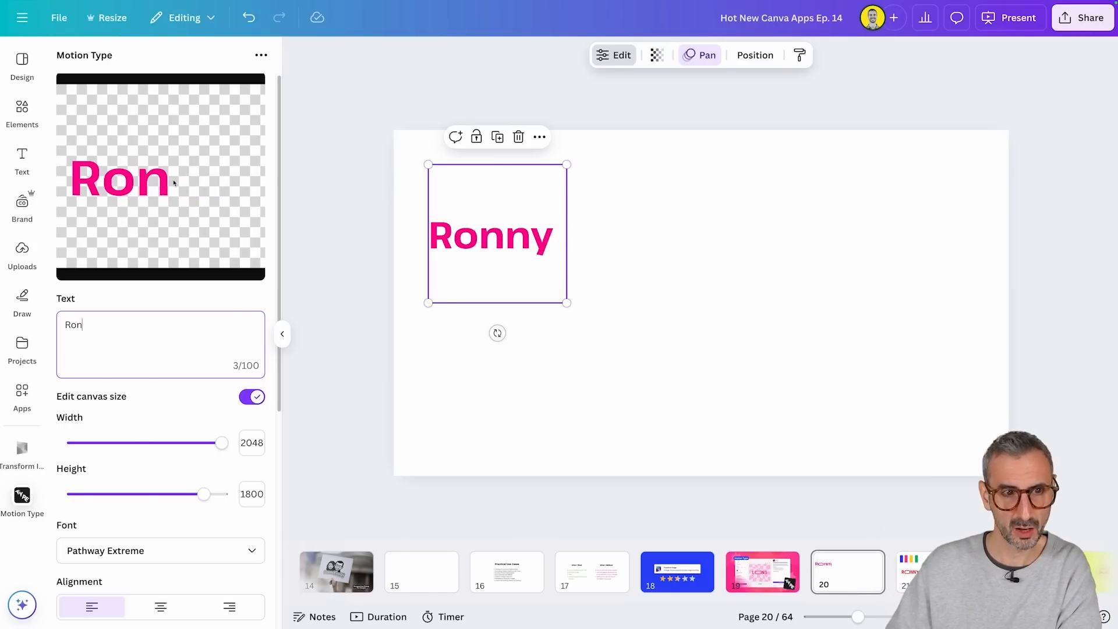
pyautogui.scroll(-6, 172, 299)
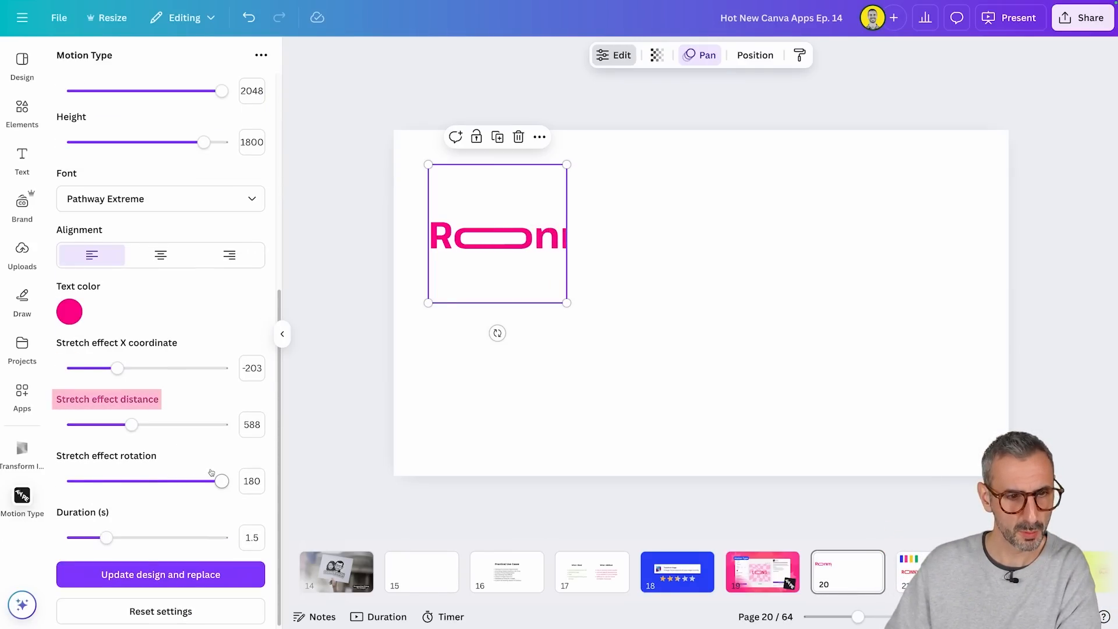
pyautogui.moveTo(129, 430); pyautogui.dragTo(155, 426)
pyautogui.scroll(6, 187, 358)
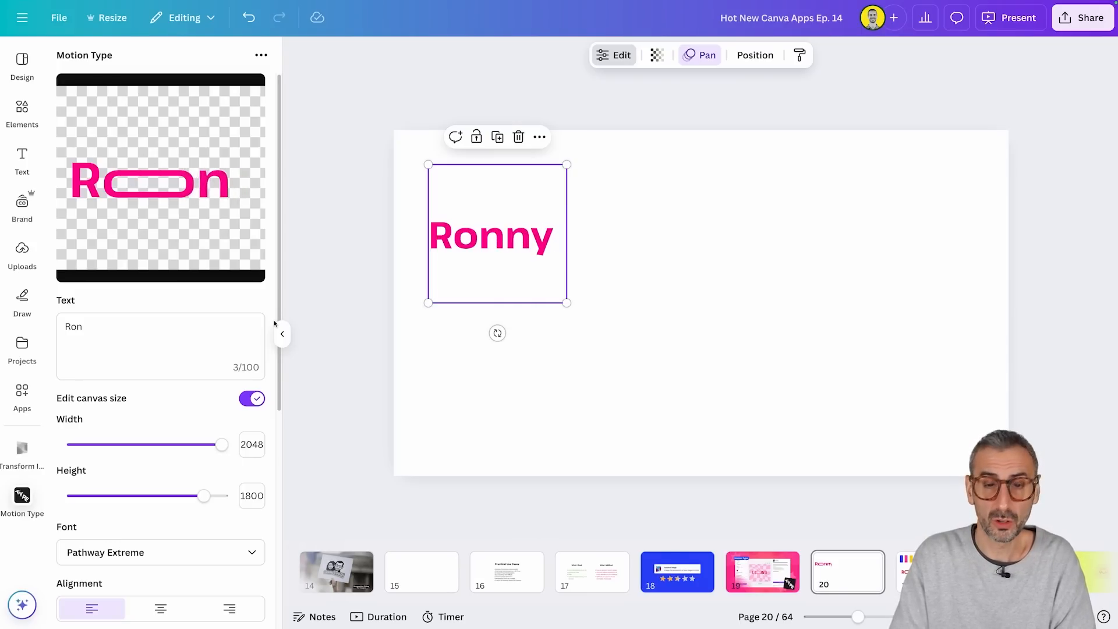
# Step: Examine the Motion Type settings of the red stretch text, the SUBSCRIBE outline text and the "THANKS FOR LEARNING WITH US" text on page 21
pyautogui.click(933, 584)
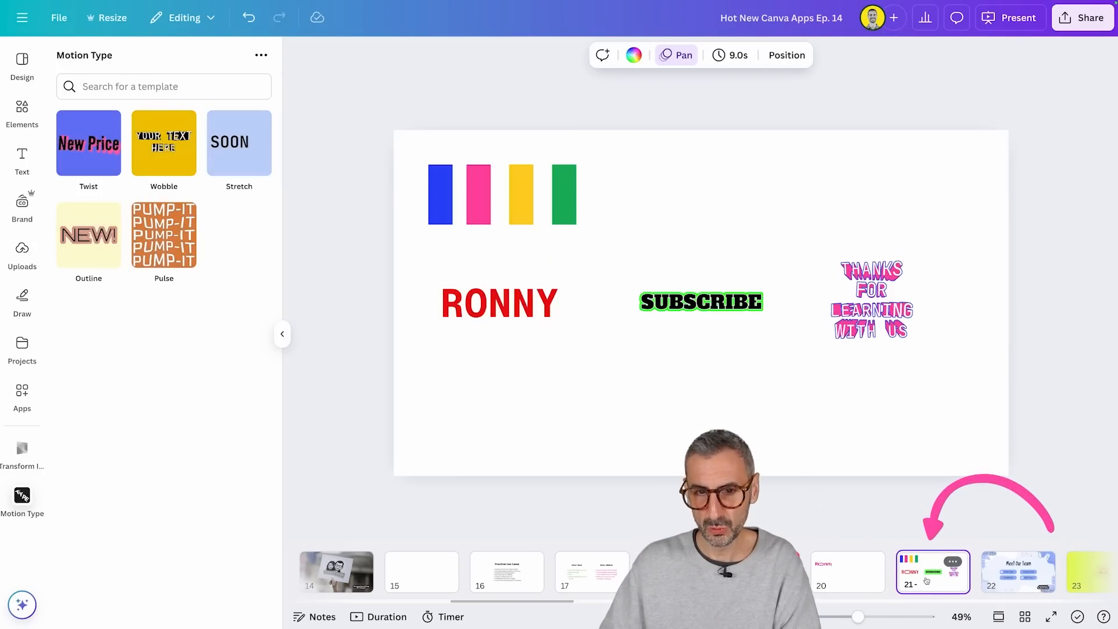
pyautogui.click(761, 394)
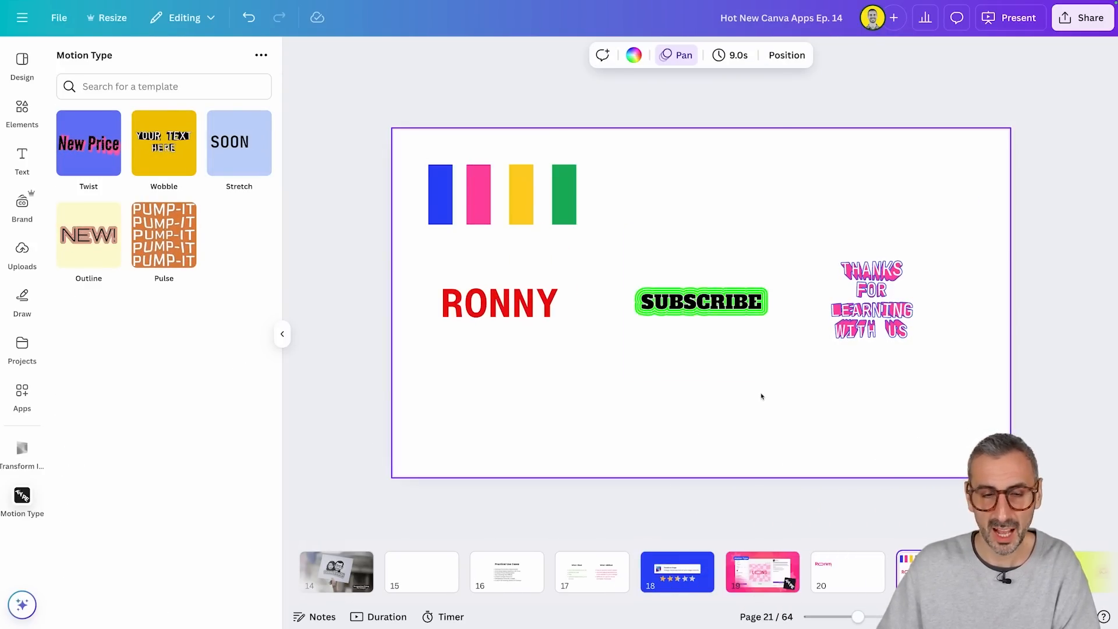
pyautogui.click(575, 324)
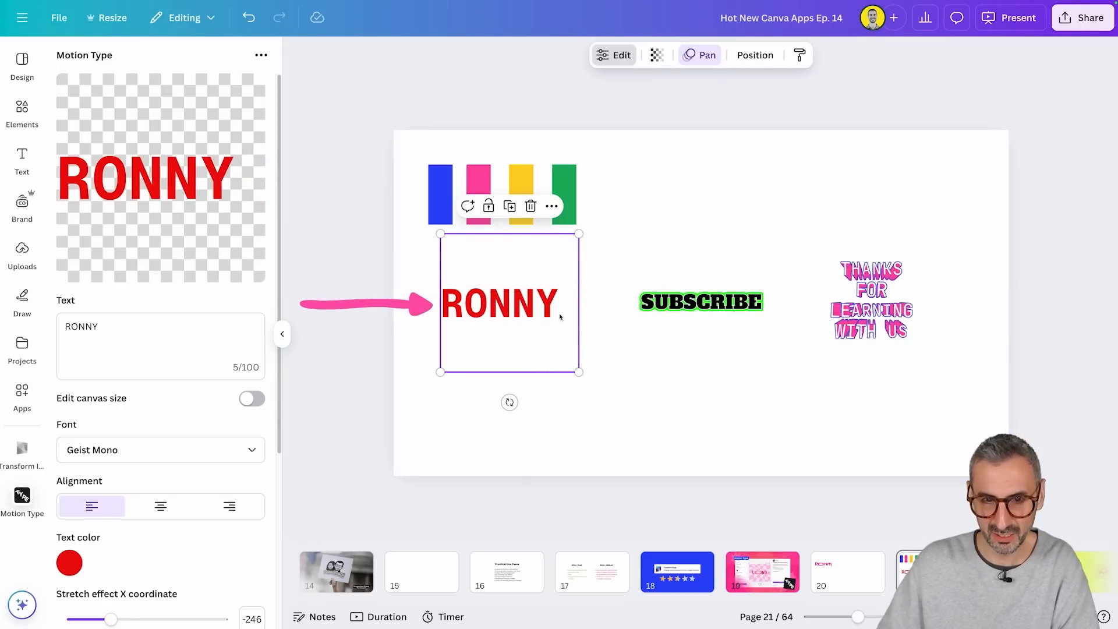
pyautogui.click(724, 322)
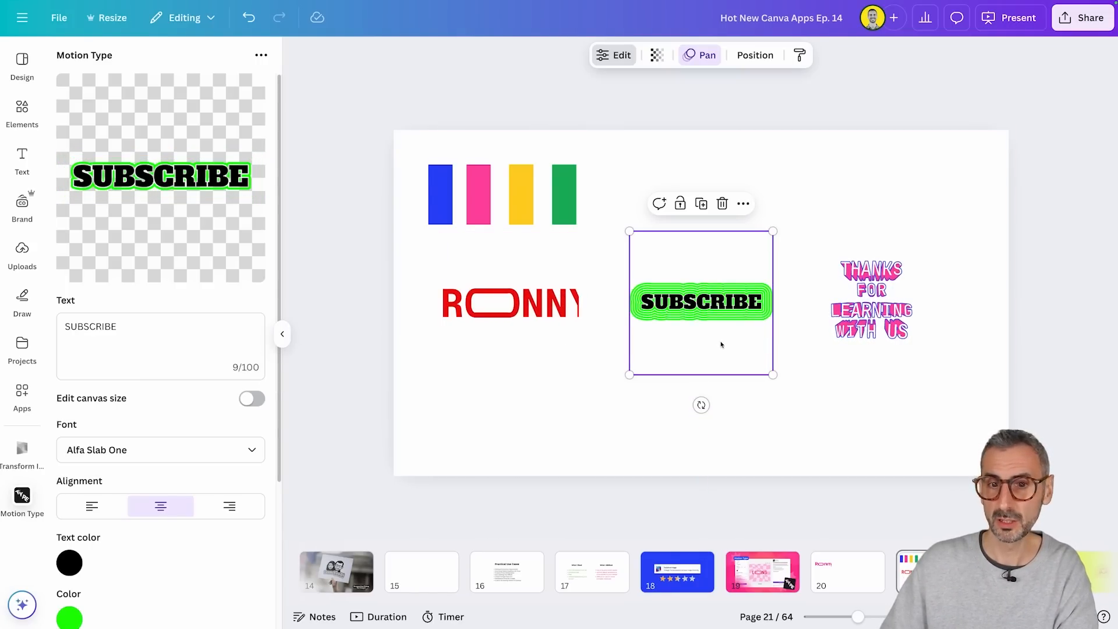
pyautogui.scroll(-4, 150, 401)
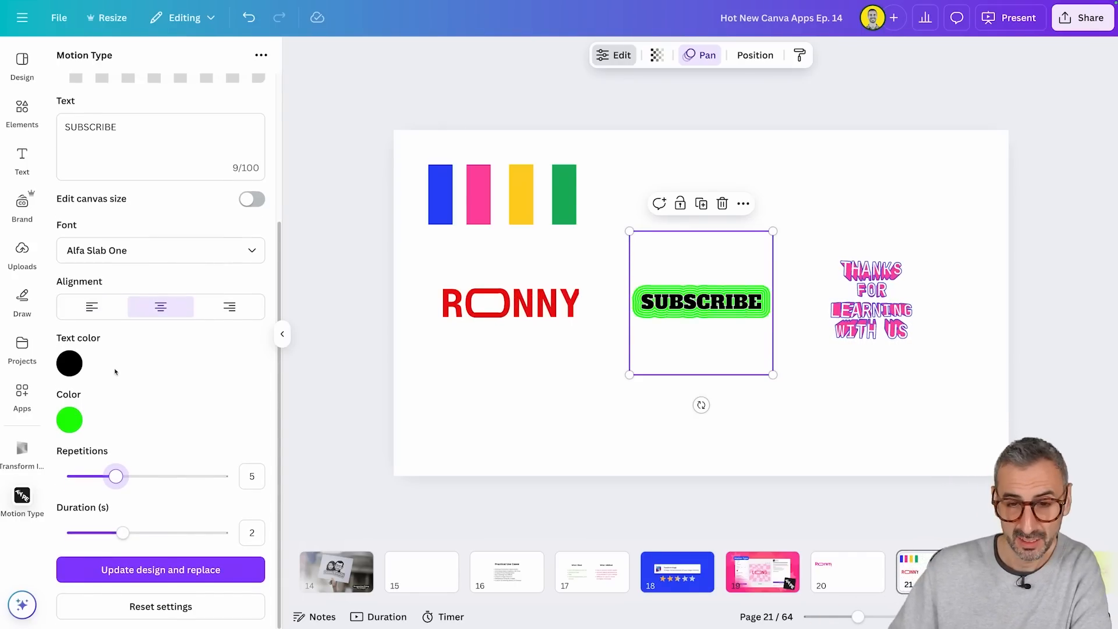
pyautogui.click(856, 290)
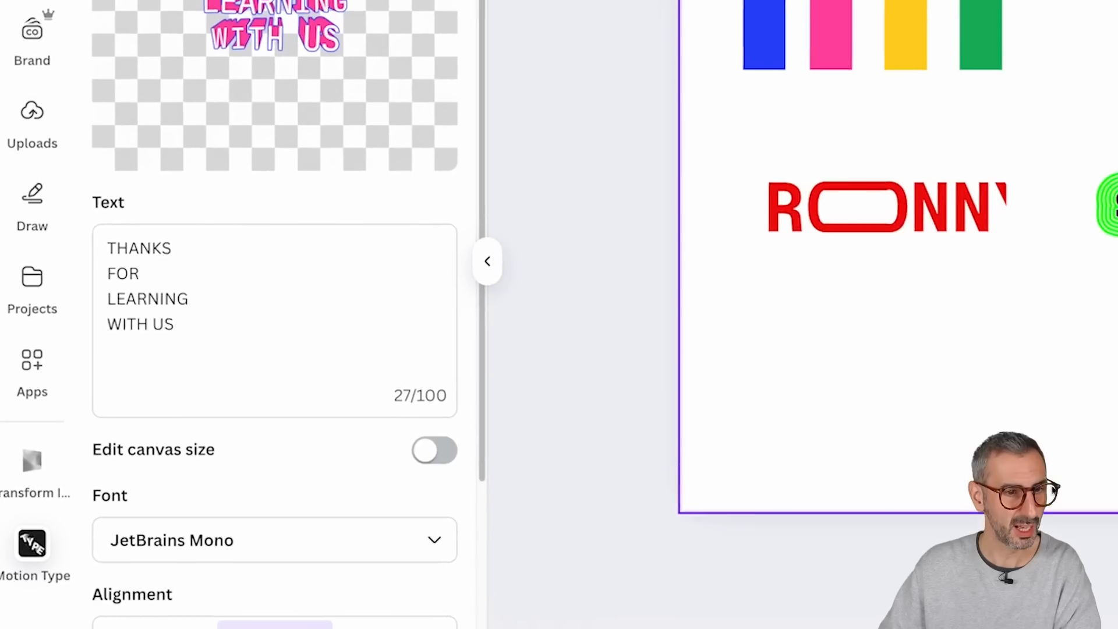
pyautogui.moveTo(115, 249)
pyautogui.mouseDown()
pyautogui.moveTo(194, 333)
pyautogui.moveTo(111, 243)
pyautogui.mouseUp()
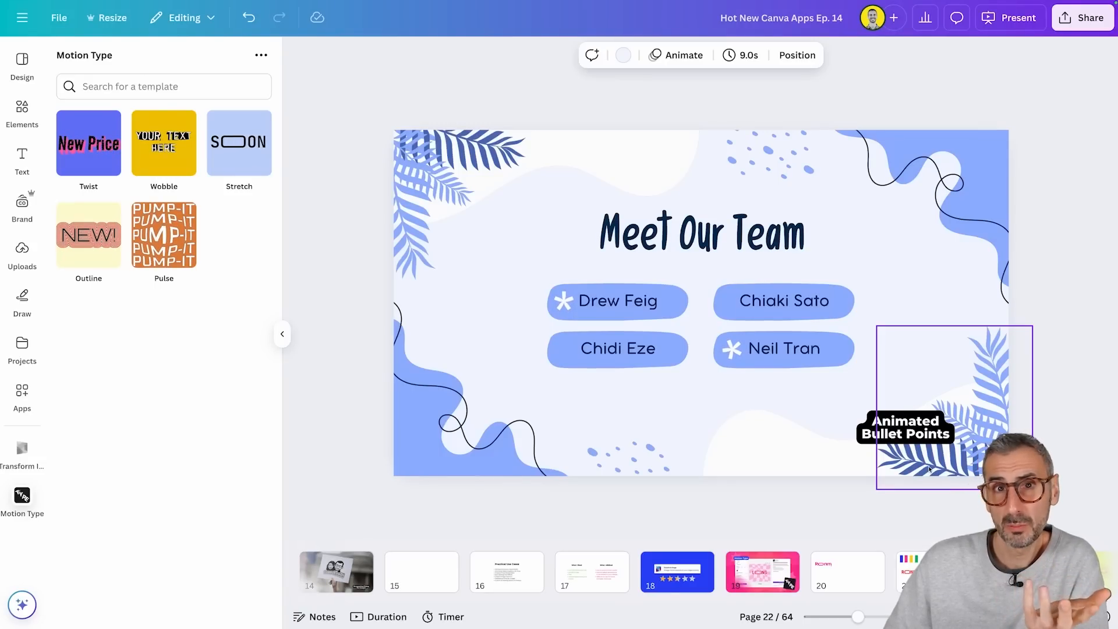
# Step: Open the animated asterisk bullet on the Meet Our Team page for editing and add a second line with a dash
pyautogui.click(554, 309)
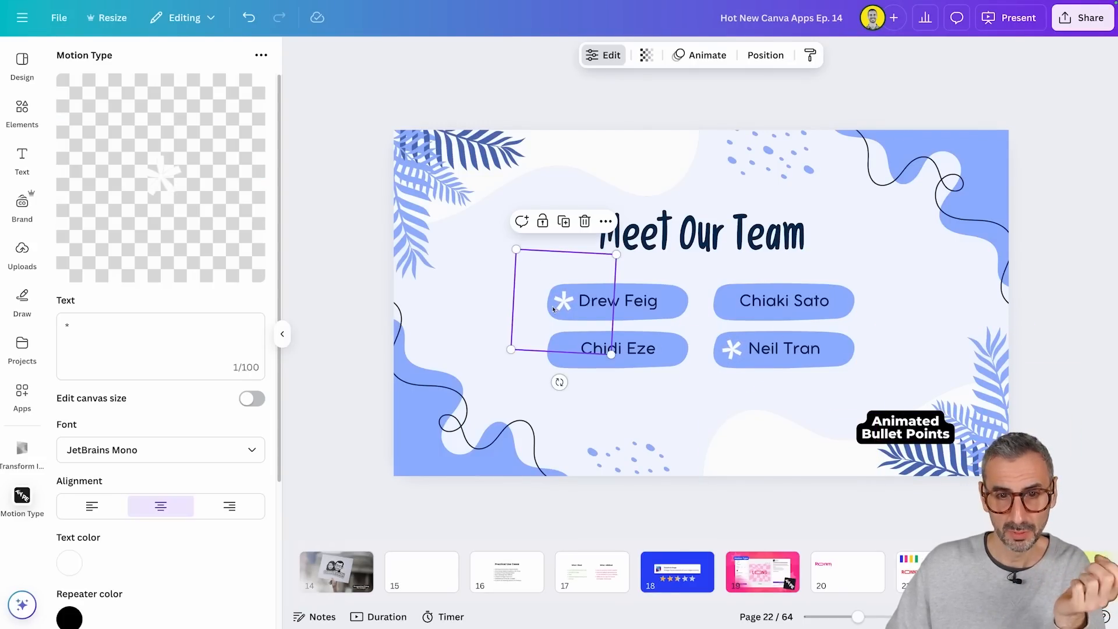
pyautogui.doubleClick(58, 318)
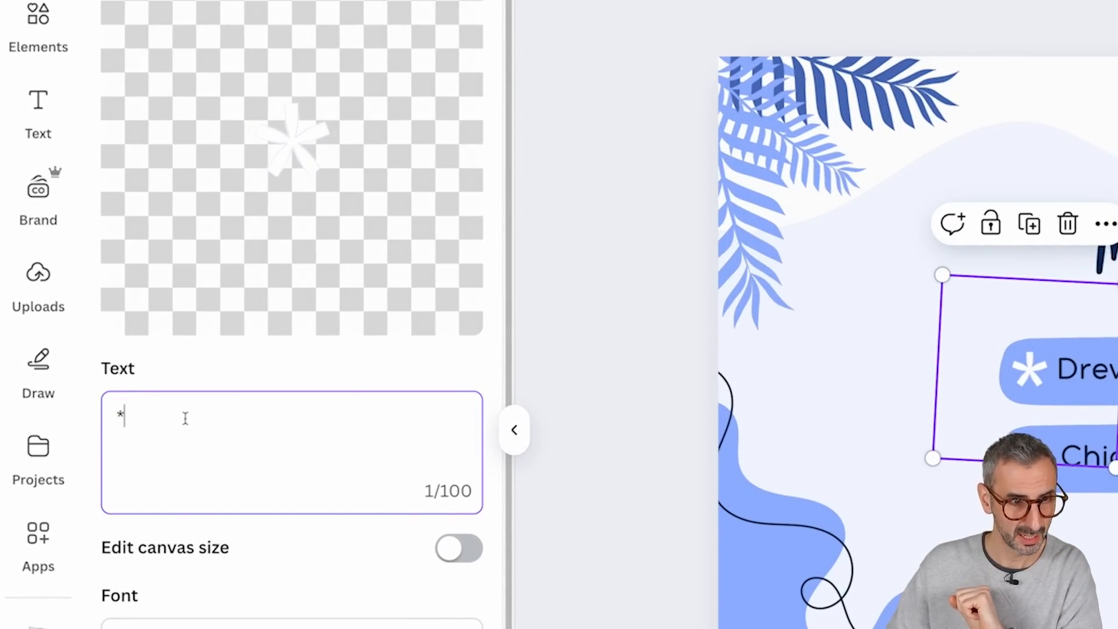
pyautogui.press('Return')
pyautogui.write('-')
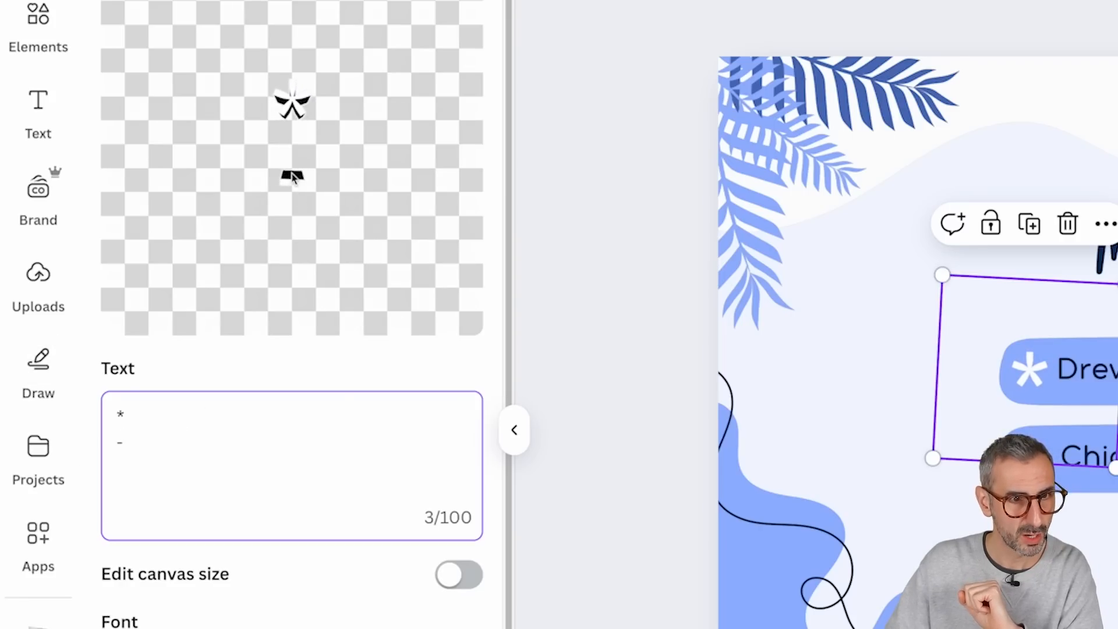
pyautogui.press('Return')
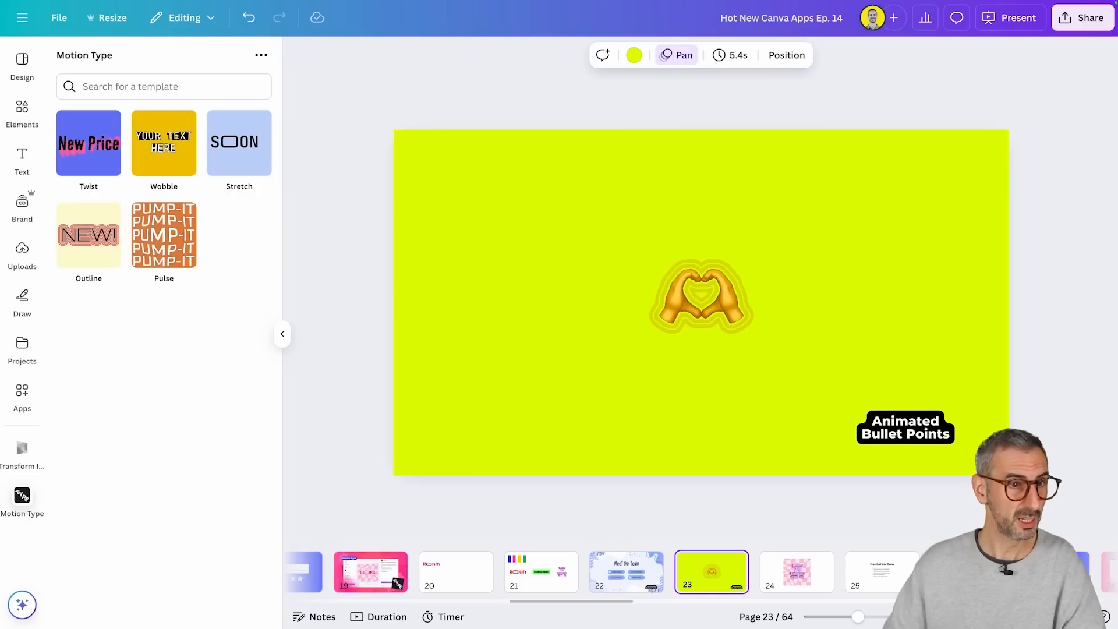
# Step: Open the animated heart-hands emoji on page 23 for editing and replace its text with the sunglasses smiley emoji
pyautogui.click(617, 262)
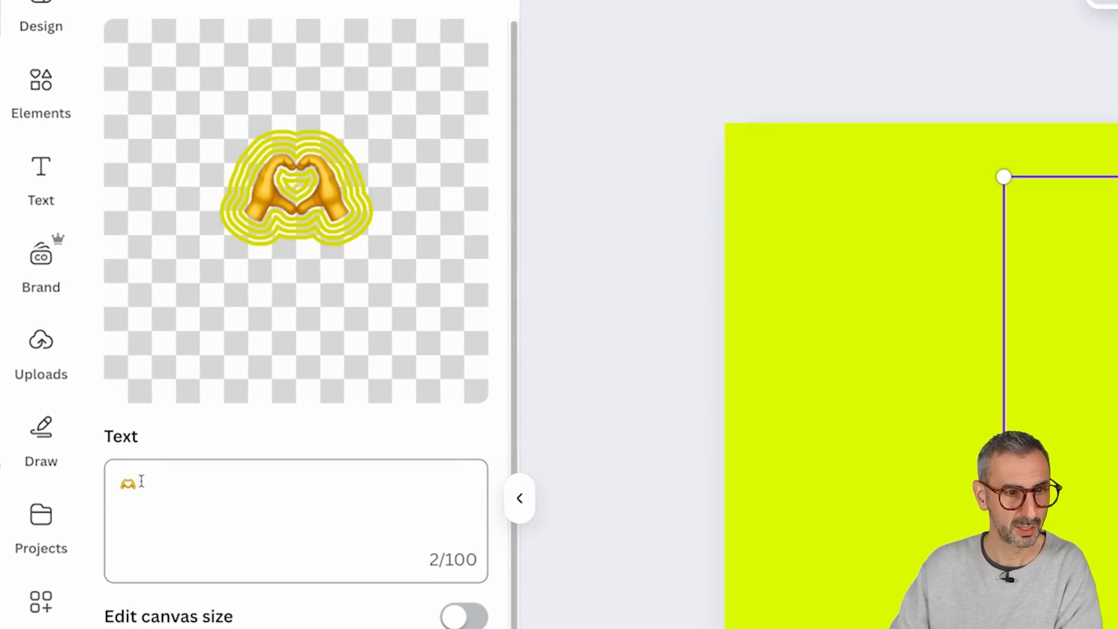
pyautogui.moveTo(74, 322); pyautogui.dragTo(67, 321)
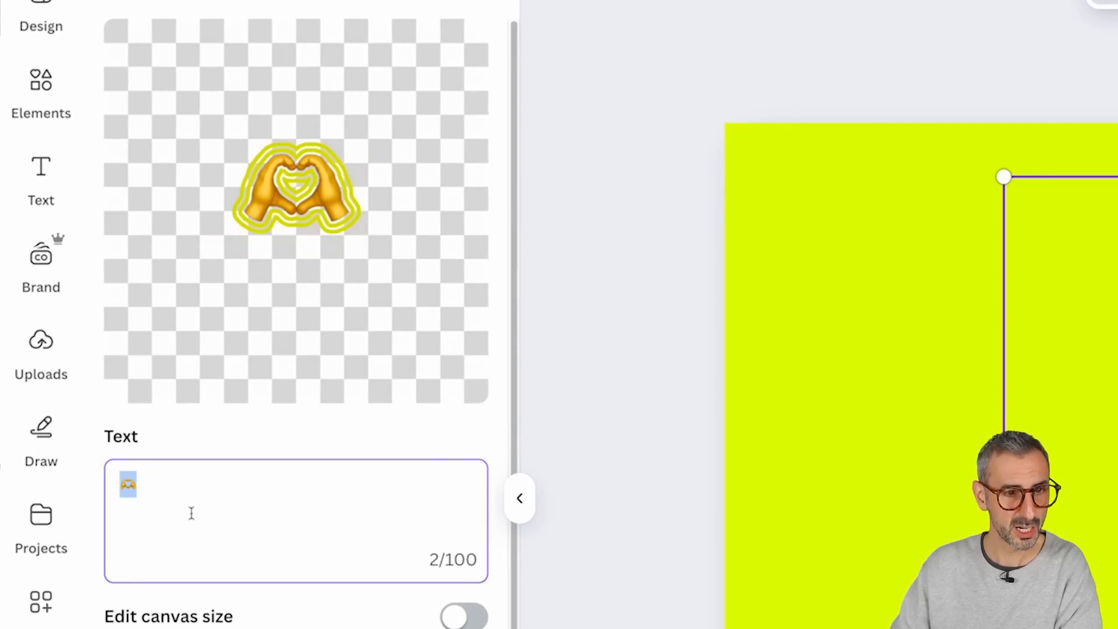
pyautogui.press('ctrl+super+space')
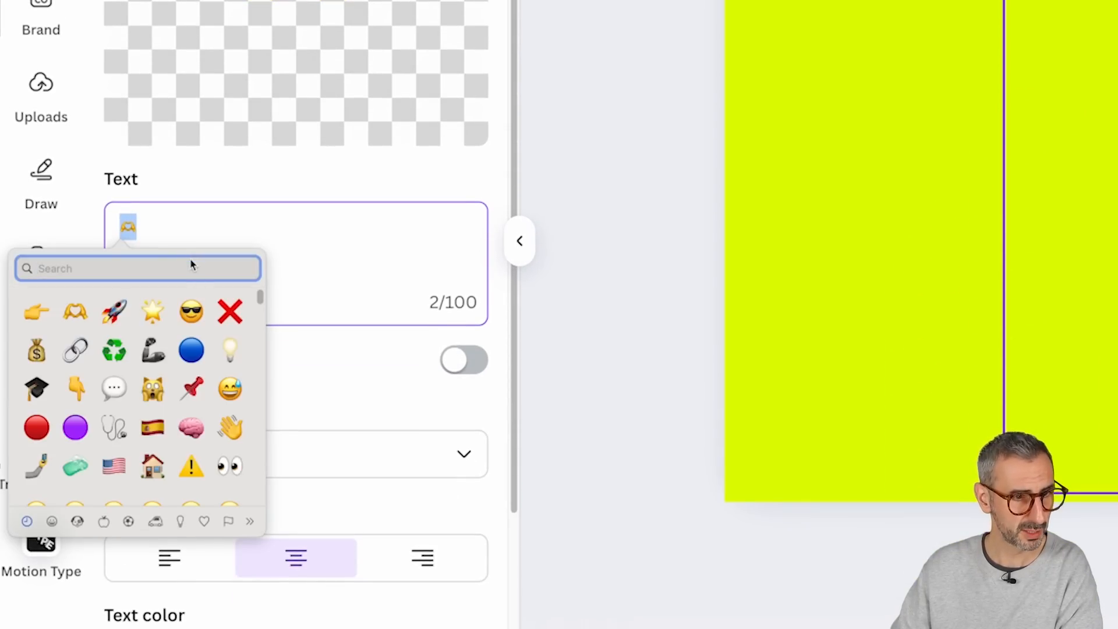
pyautogui.click(191, 316)
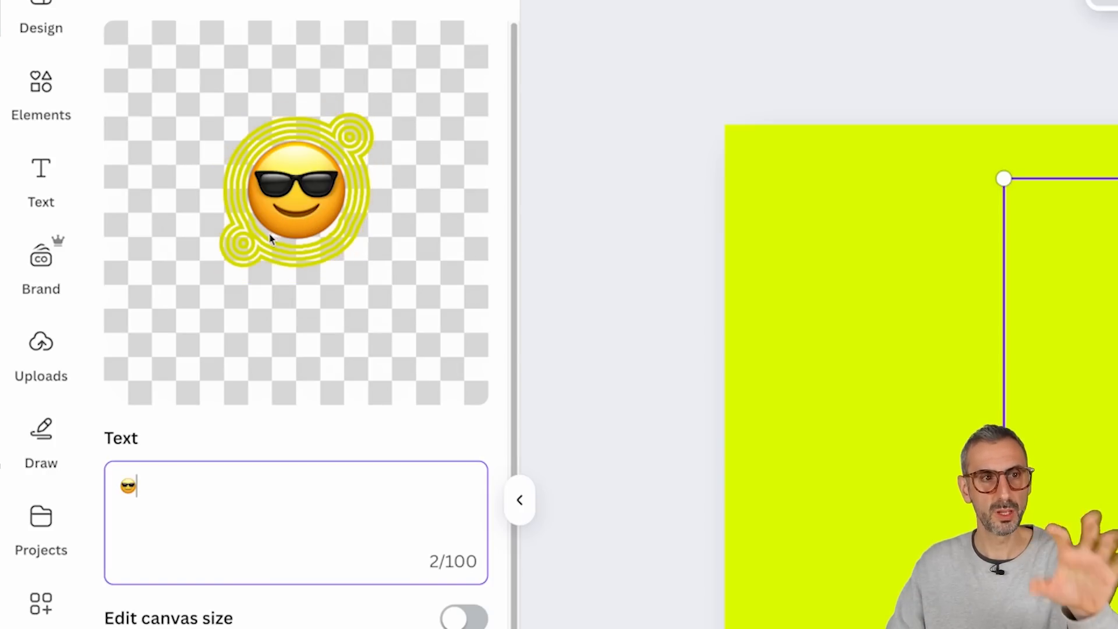
# Step: Set the color of the emoji's animated outlines to black (#000000)
pyautogui.scroll(-7, 233, 273)
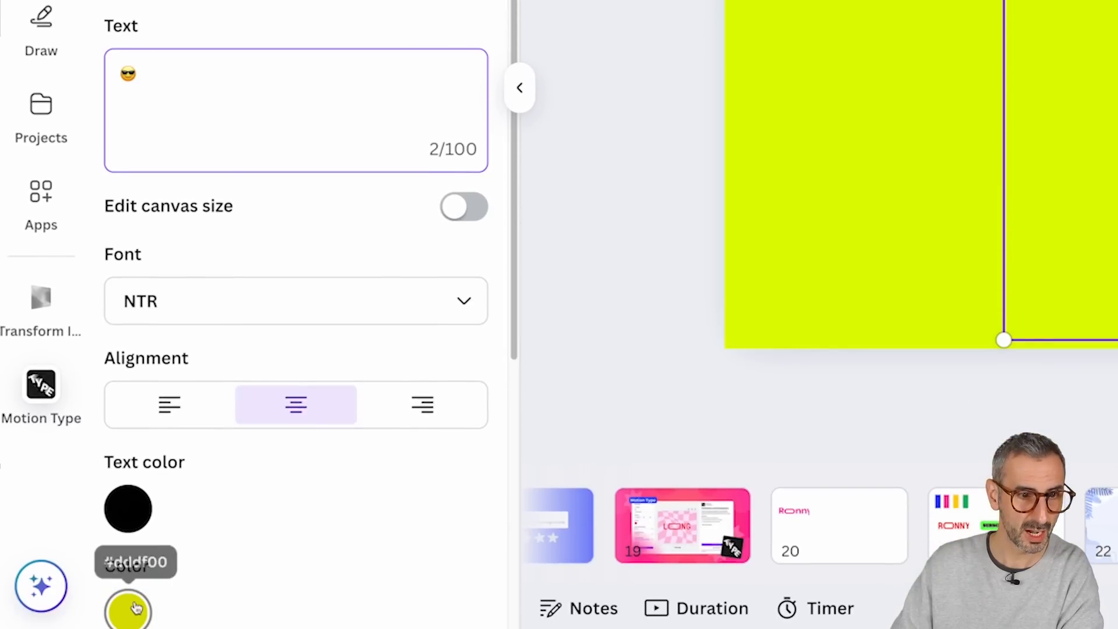
pyautogui.click(128, 609)
pyautogui.moveTo(144, 452); pyautogui.dragTo(125, 511)
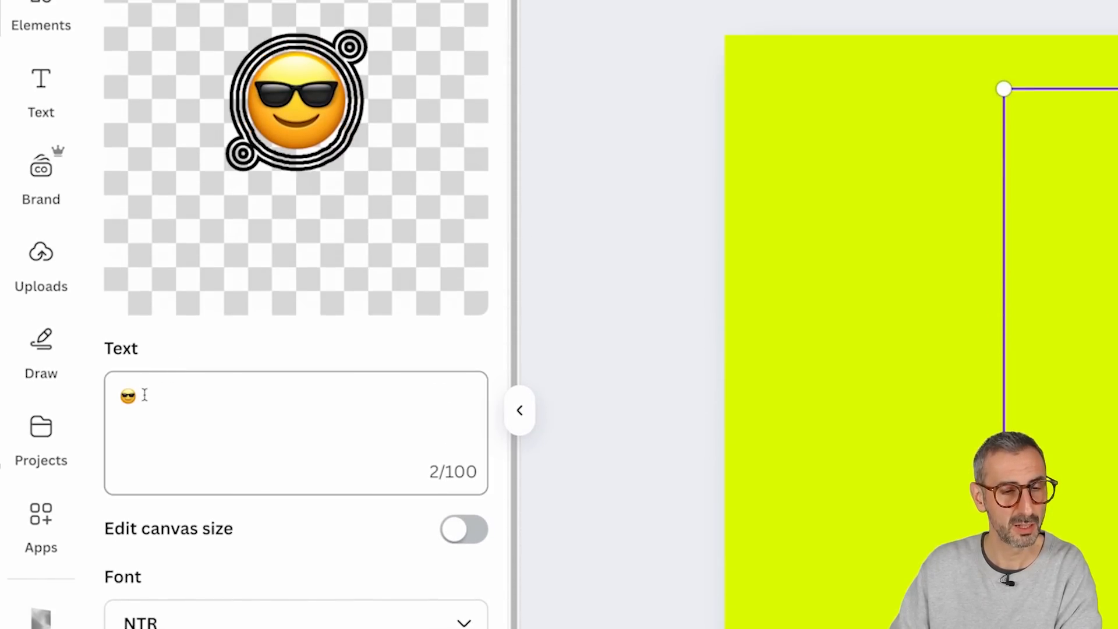
pyautogui.click(145, 73)
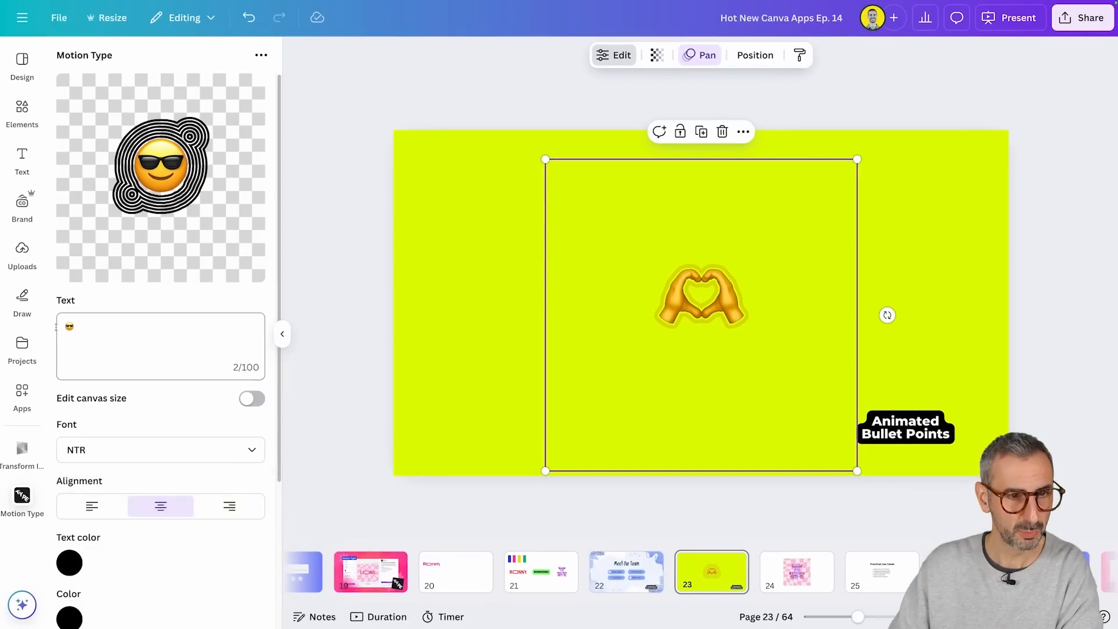
pyautogui.doubleClick(70, 326)
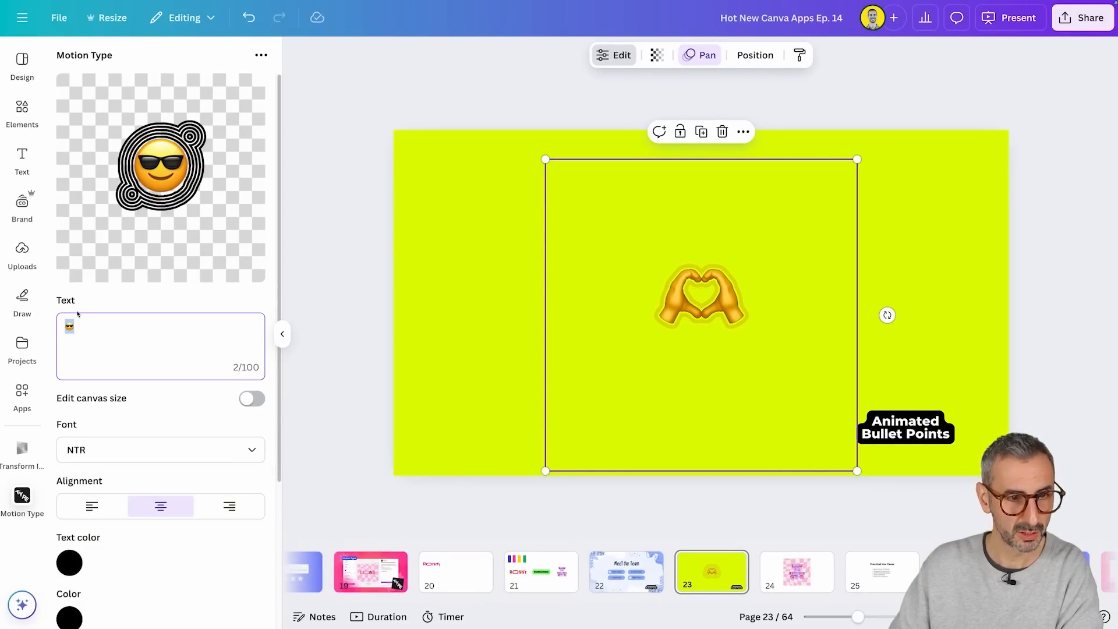
pyautogui.press('ctrl+super+space')
pyautogui.press('Escape')
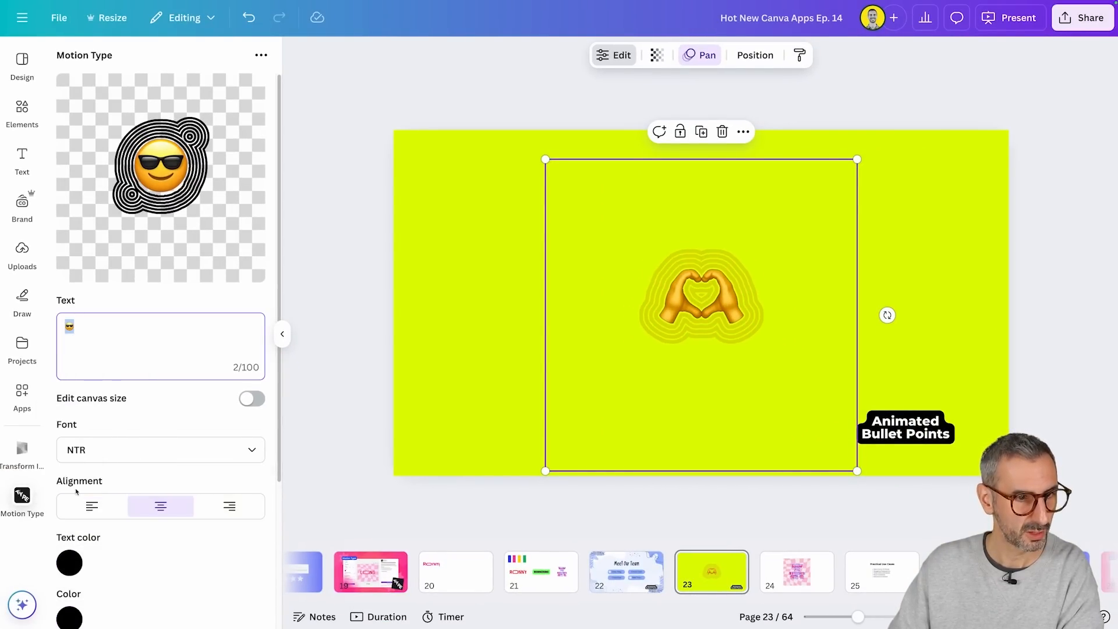
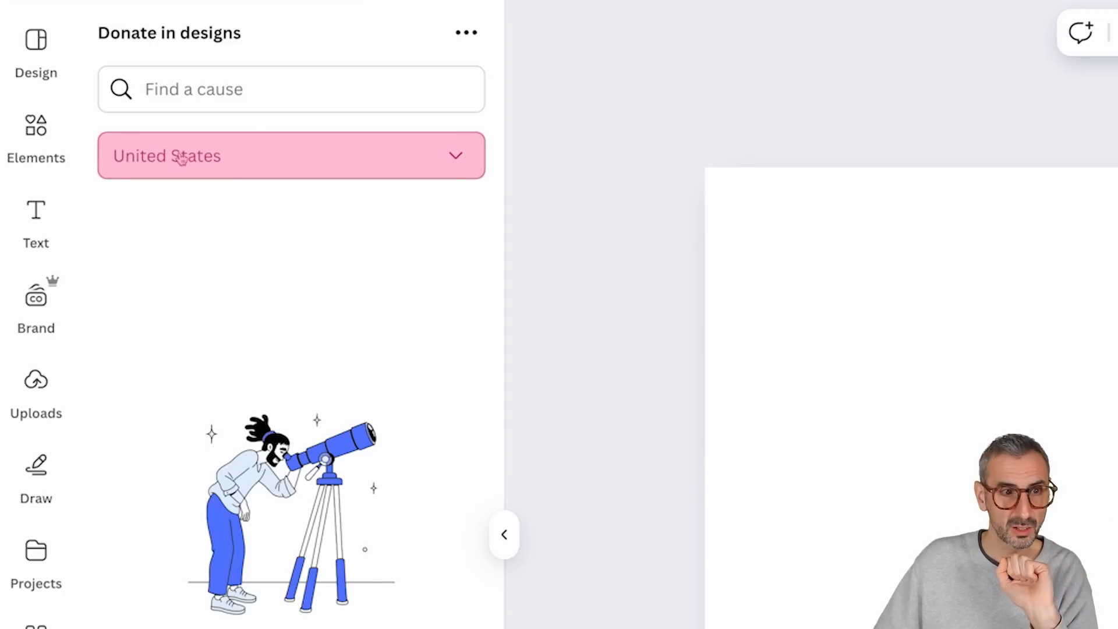
# Step: Set the cause country to United Kingdom and search the causes for "oxfam"
pyautogui.click(182, 159)
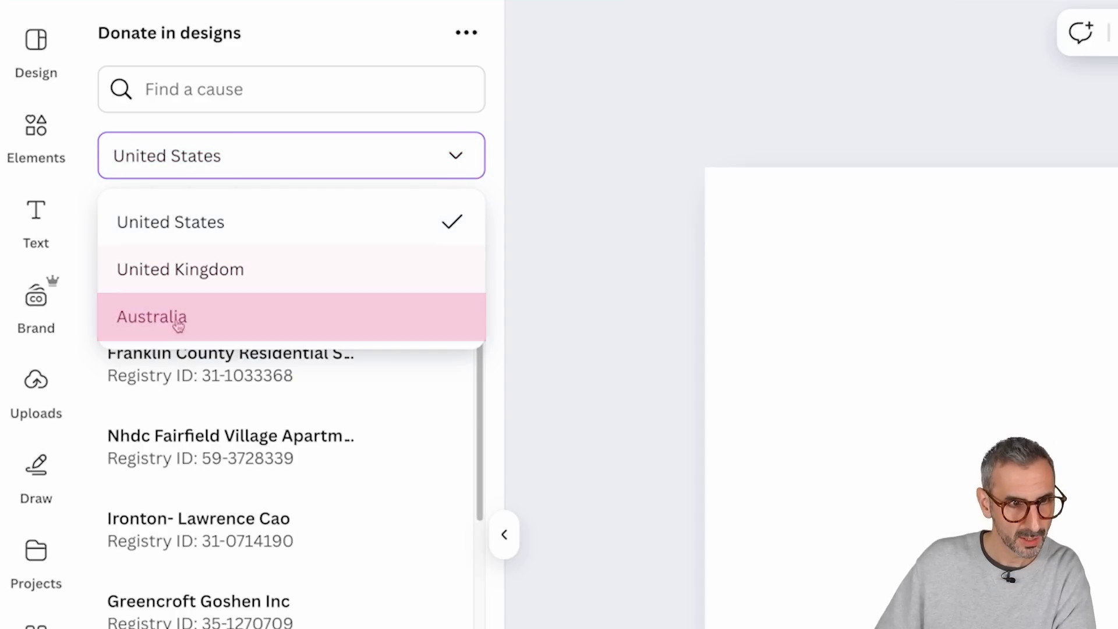
pyautogui.click(194, 279)
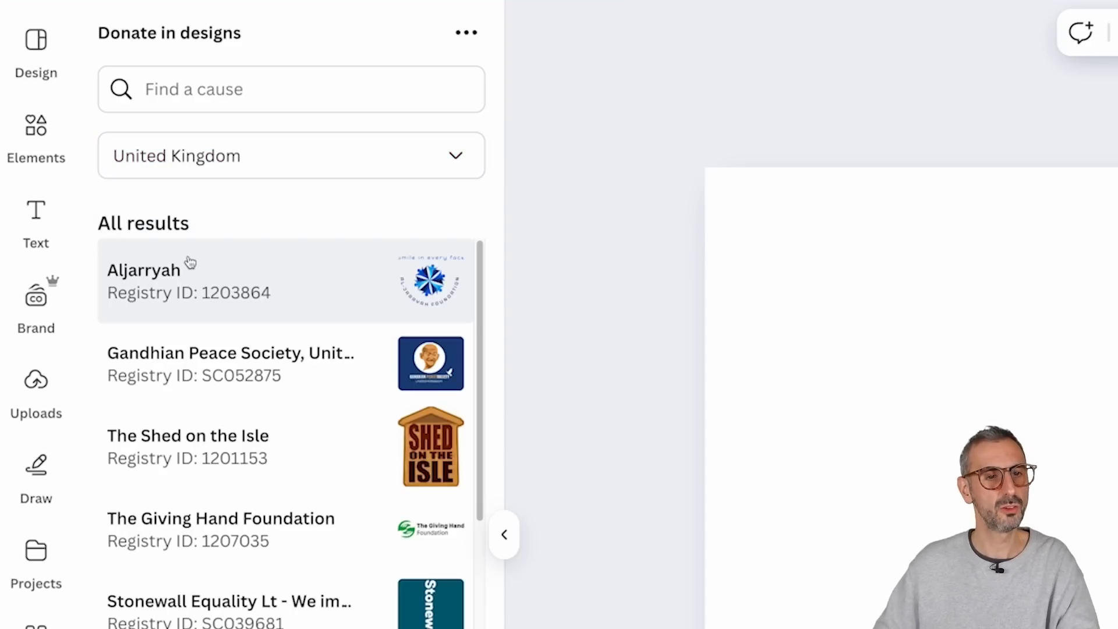
pyautogui.click(265, 74)
pyautogui.write('o')
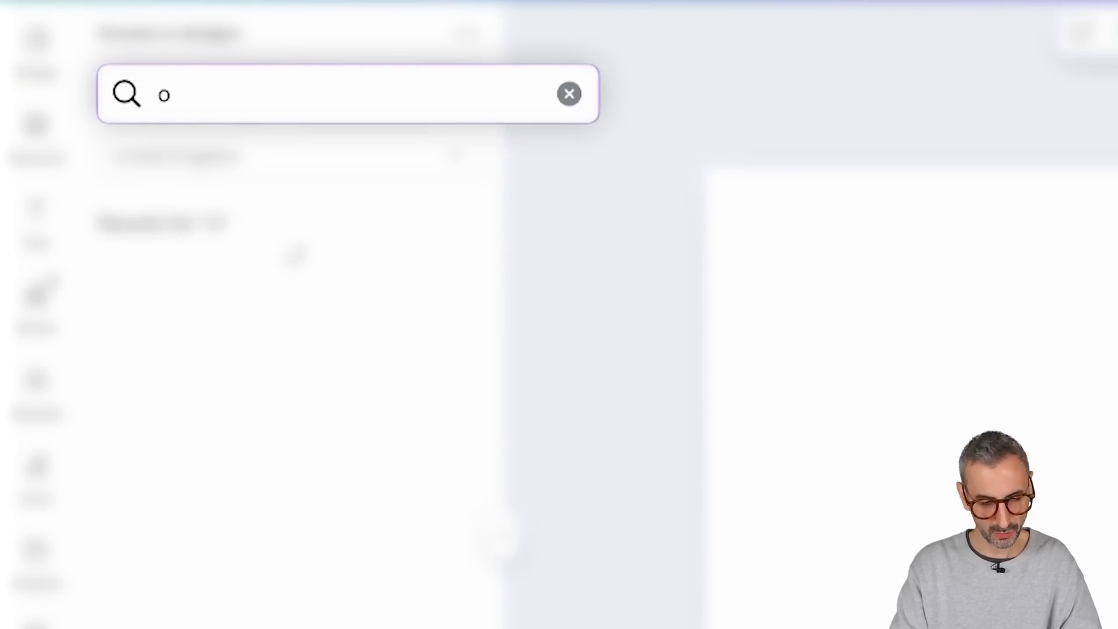
pyautogui.write('xfam')
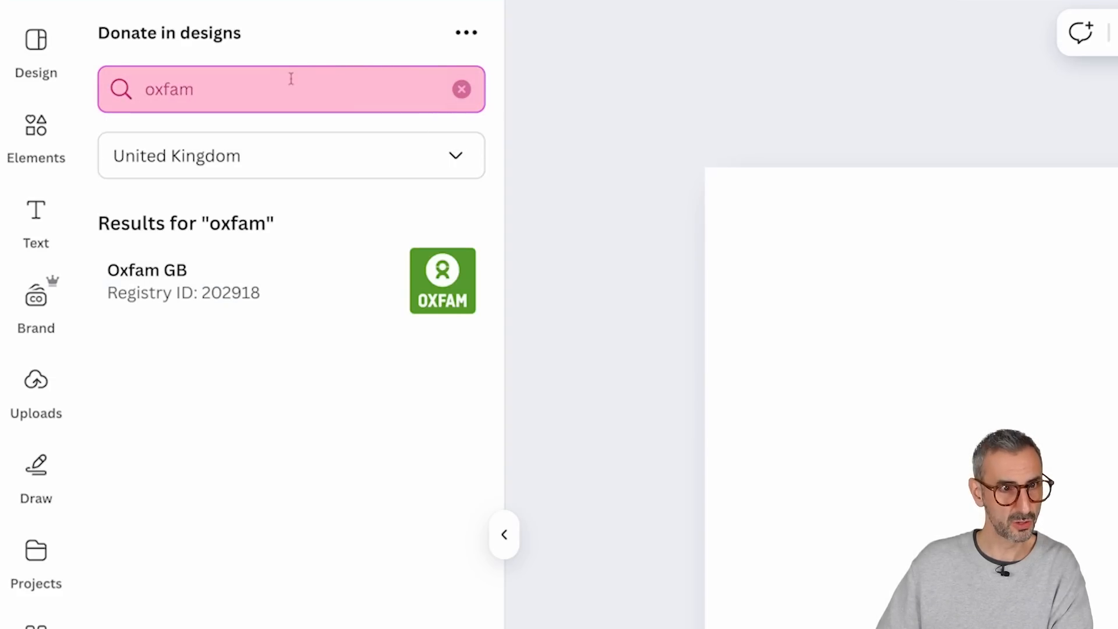
# Step: Clear the cause search and browse the full list of United Kingdom causes
pyautogui.moveTo(194, 89); pyautogui.dragTo(108, 97)
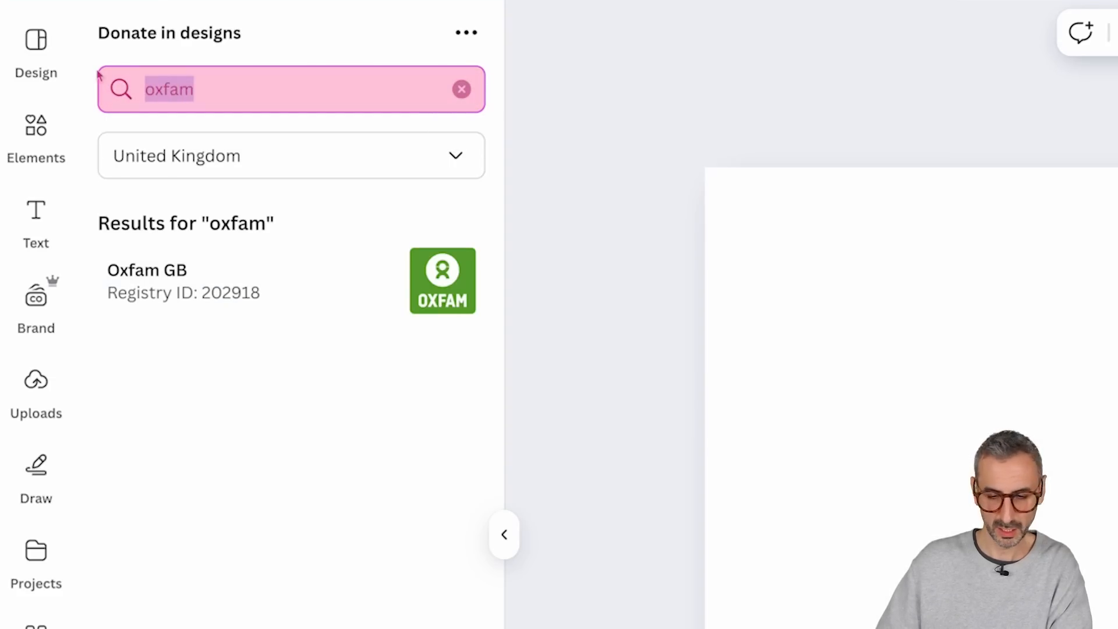
pyautogui.press('BackSpace')
pyautogui.scroll(-2, 119, 234)
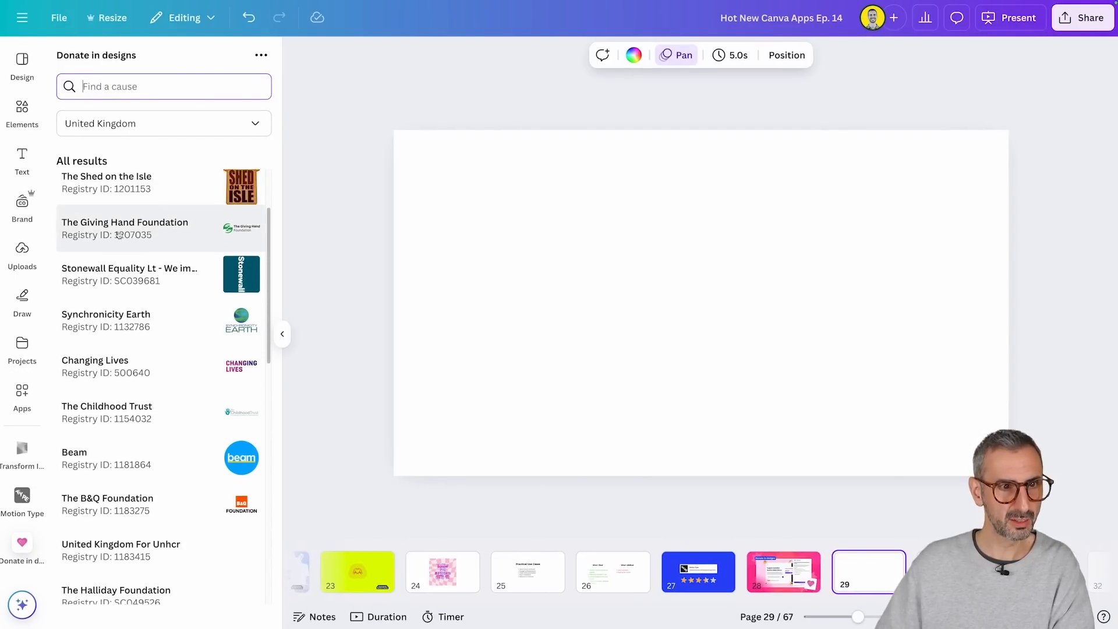
pyautogui.scroll(-5, 119, 234)
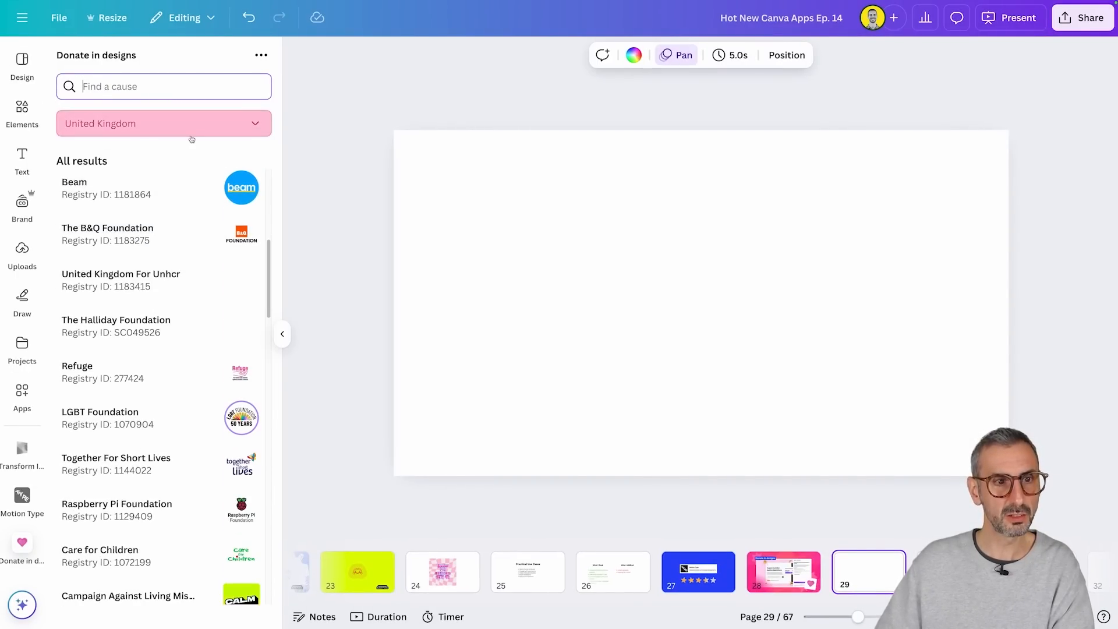
pyautogui.scroll(-3, 233, 401)
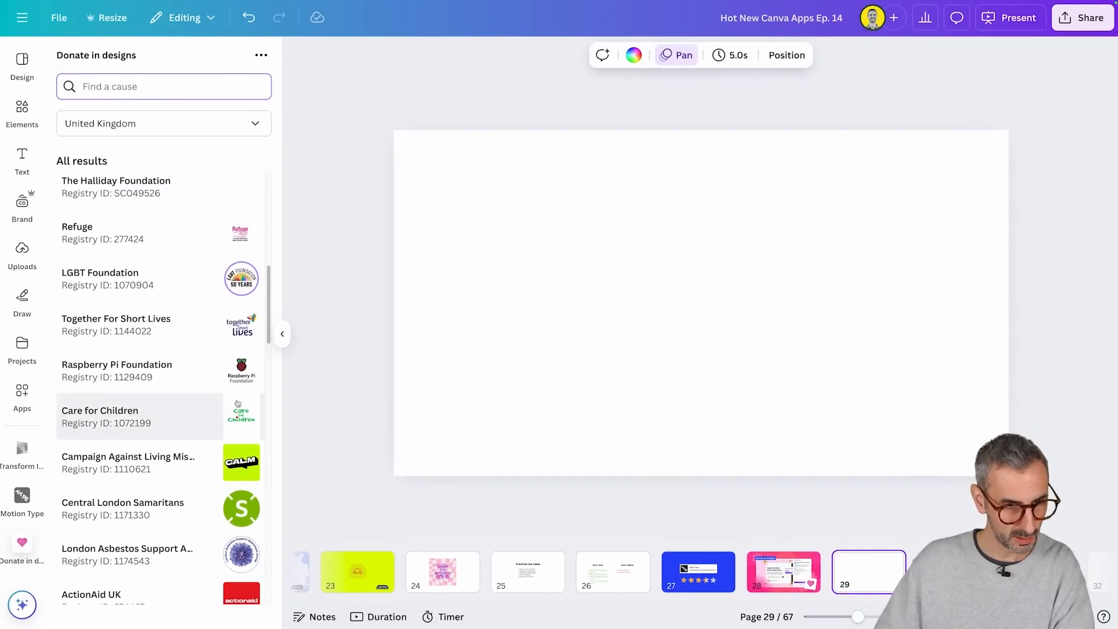
pyautogui.scroll(-7, 237, 403)
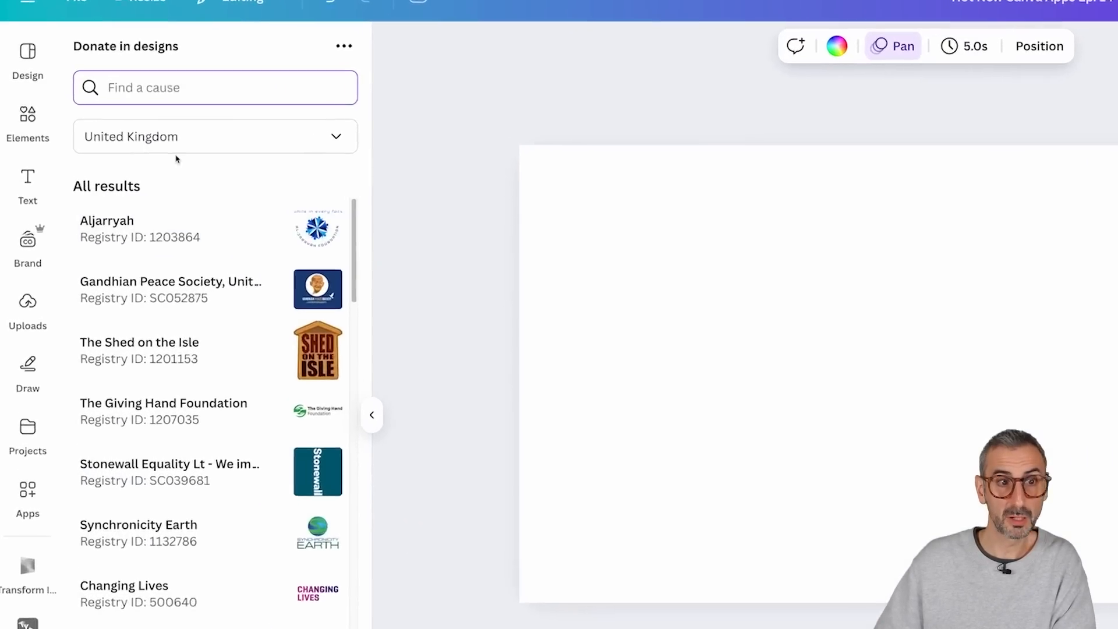
# Step: Search the causes for "oxf" and choose Oxfam GB as the cause
pyautogui.click(145, 89)
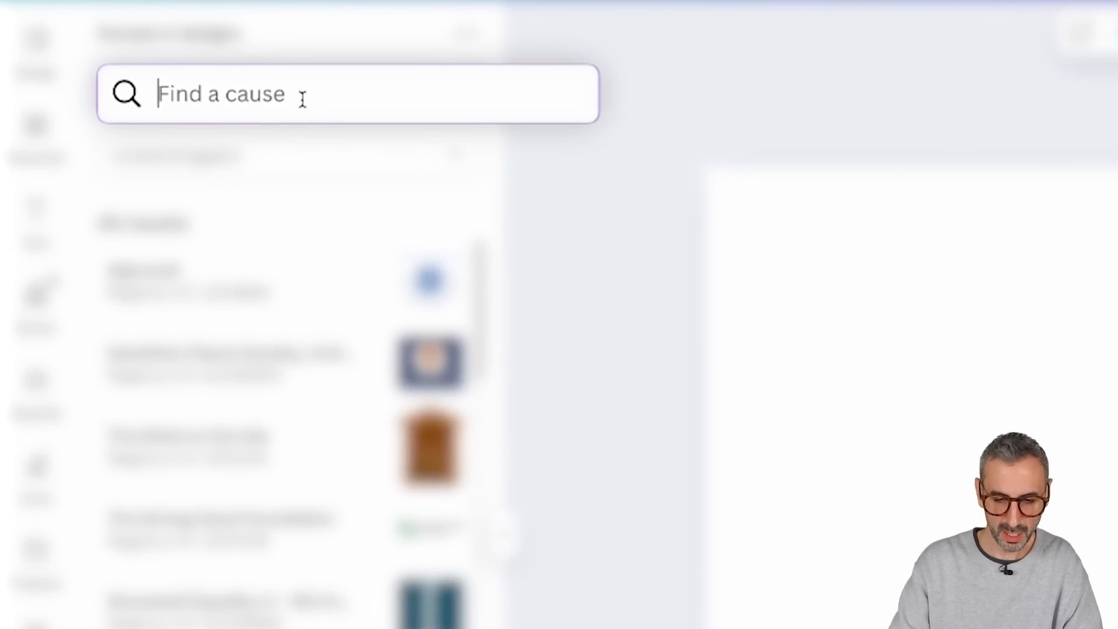
pyautogui.write('oxf')
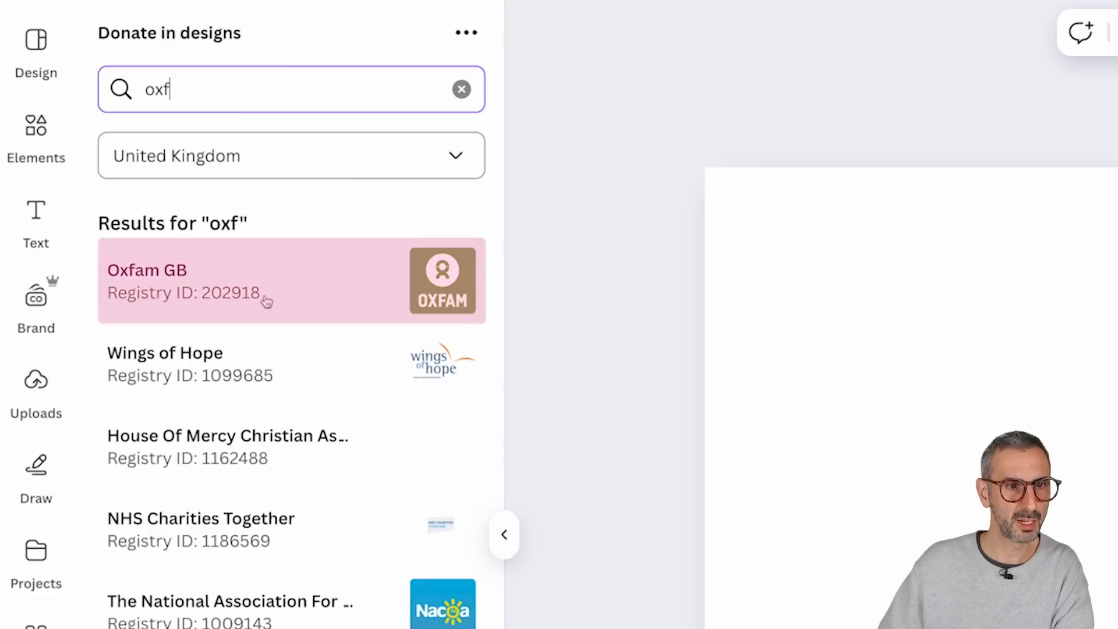
pyautogui.click(264, 296)
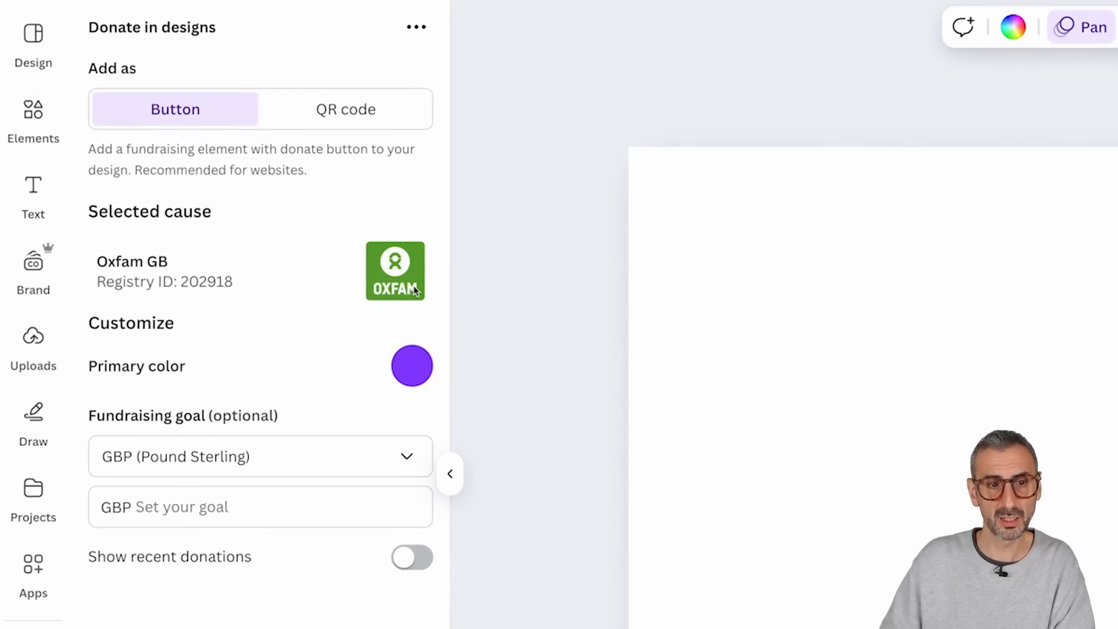
# Step: Sample the green of the Oxfam logo with the Eye Dropper extension and set the primary color to #5FA434
pyautogui.click(414, 368)
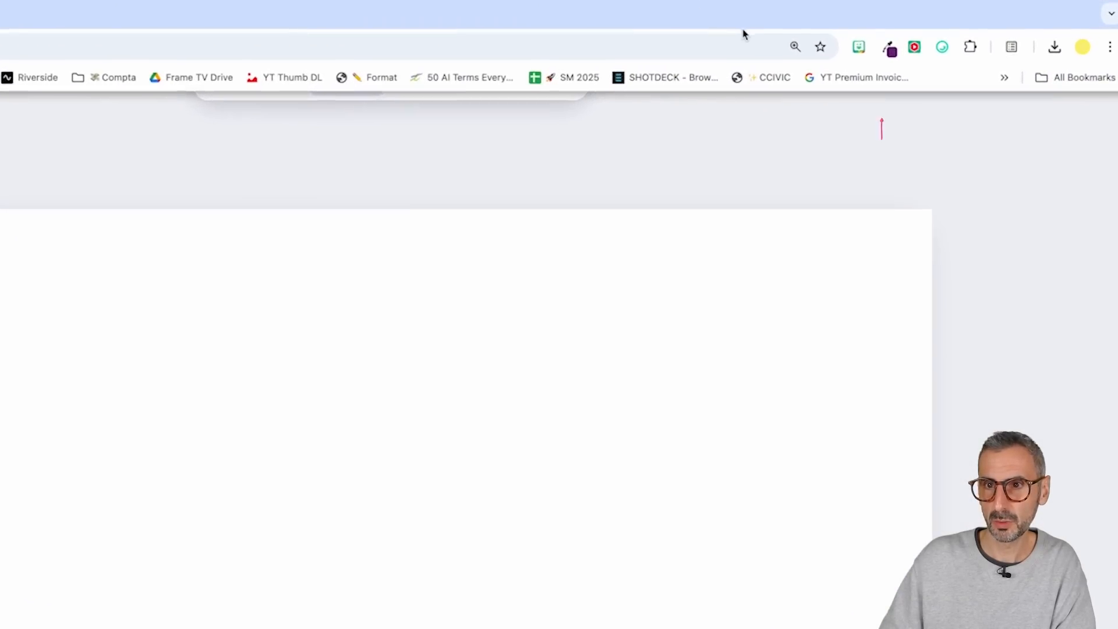
pyautogui.click(890, 47)
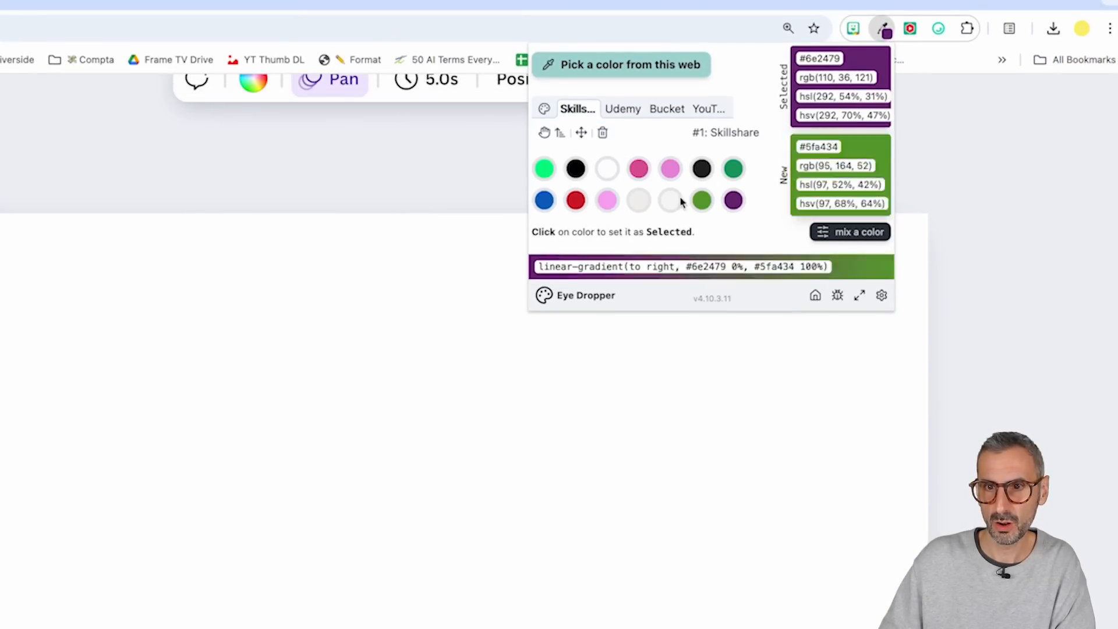
pyautogui.click(652, 64)
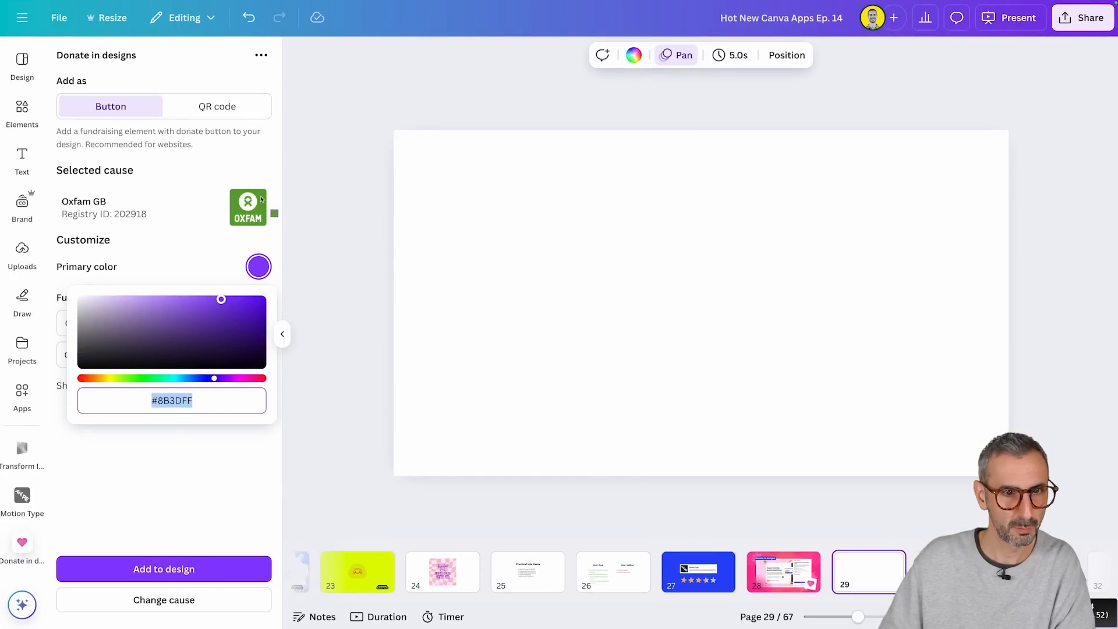
pyautogui.click(260, 199)
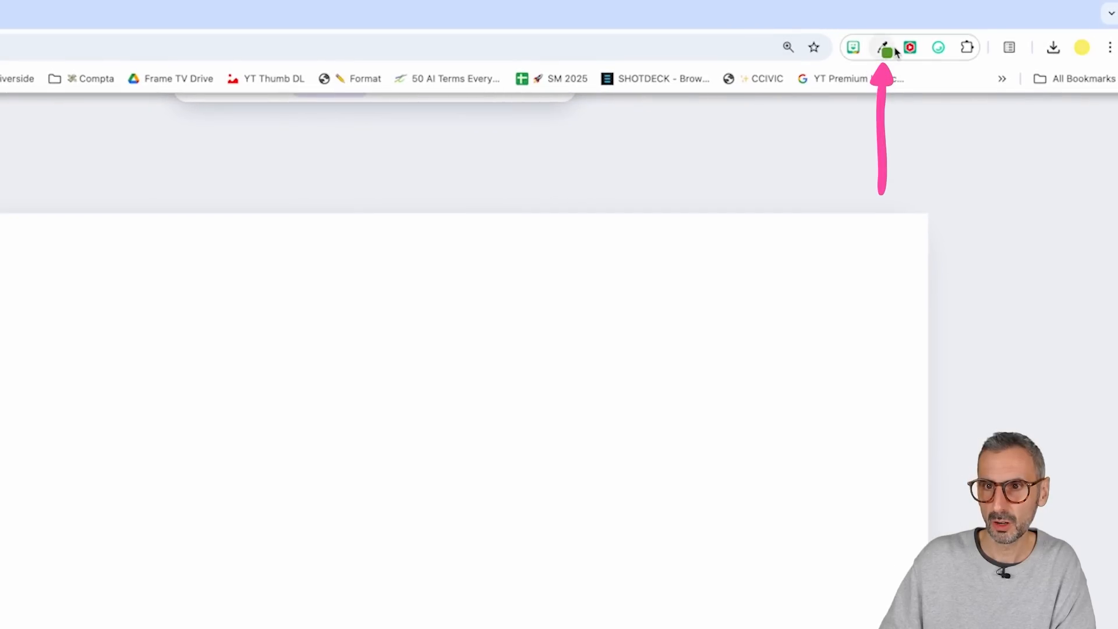
pyautogui.click(884, 49)
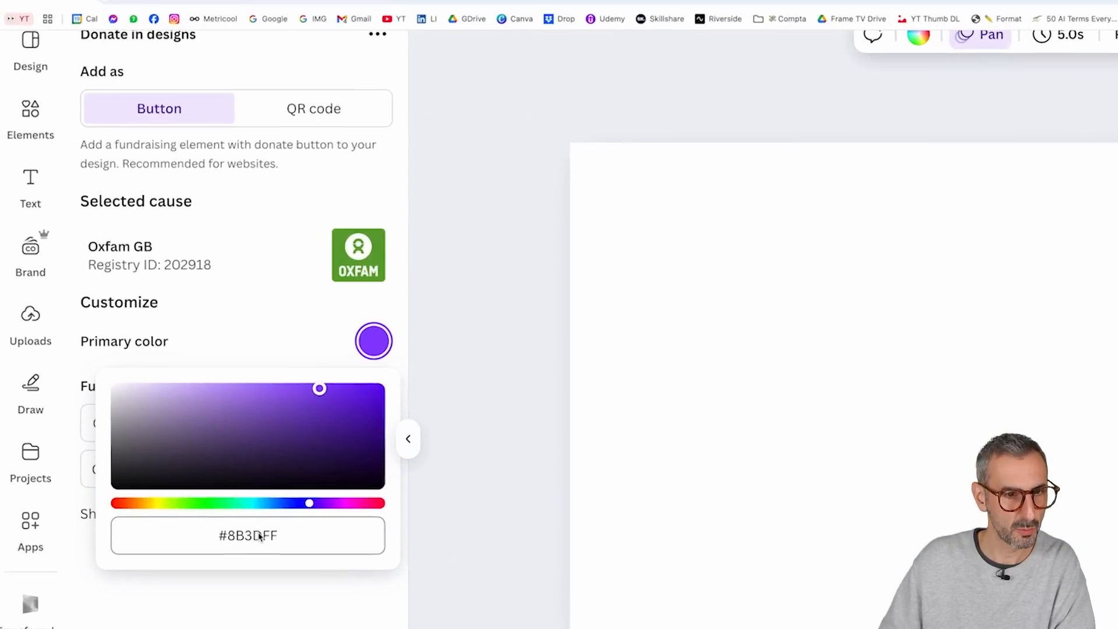
pyautogui.click(261, 536)
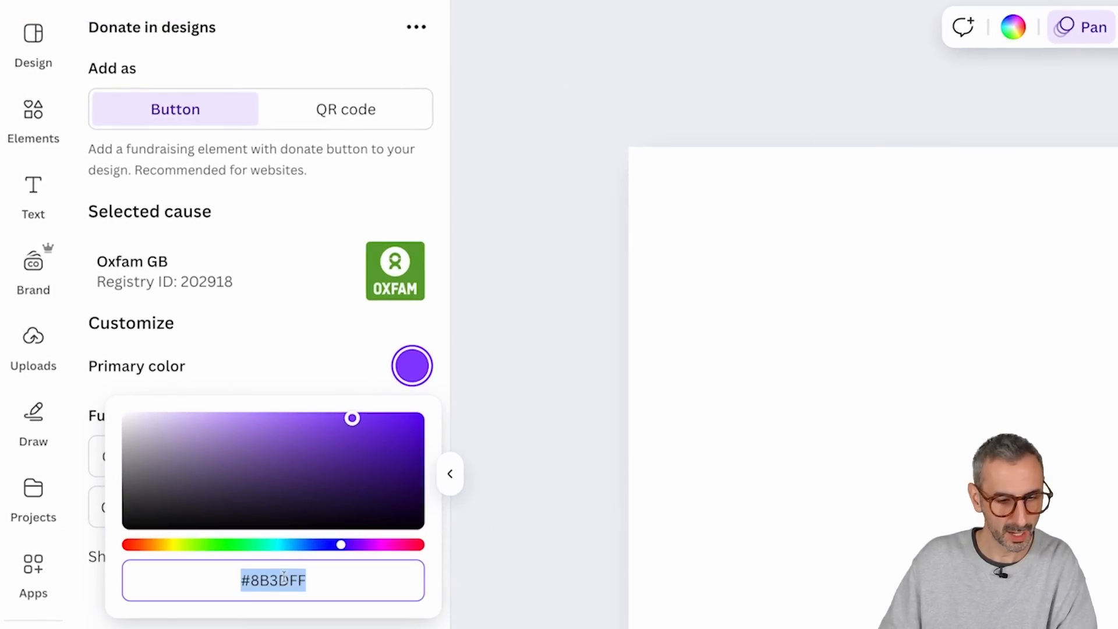
pyautogui.write('#5FA434')
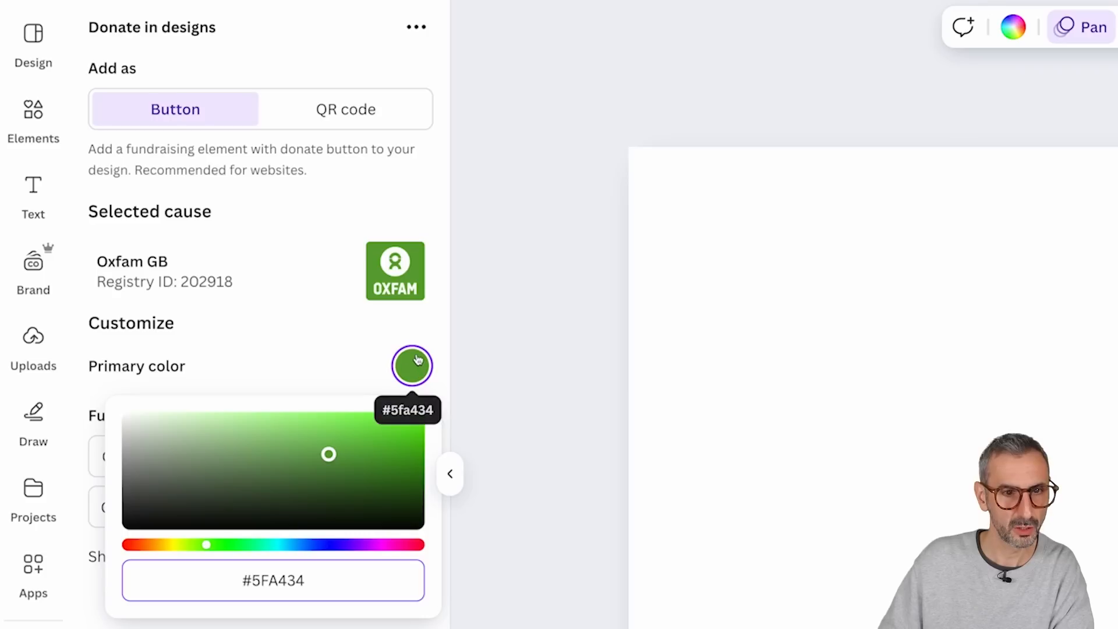
pyautogui.click(341, 363)
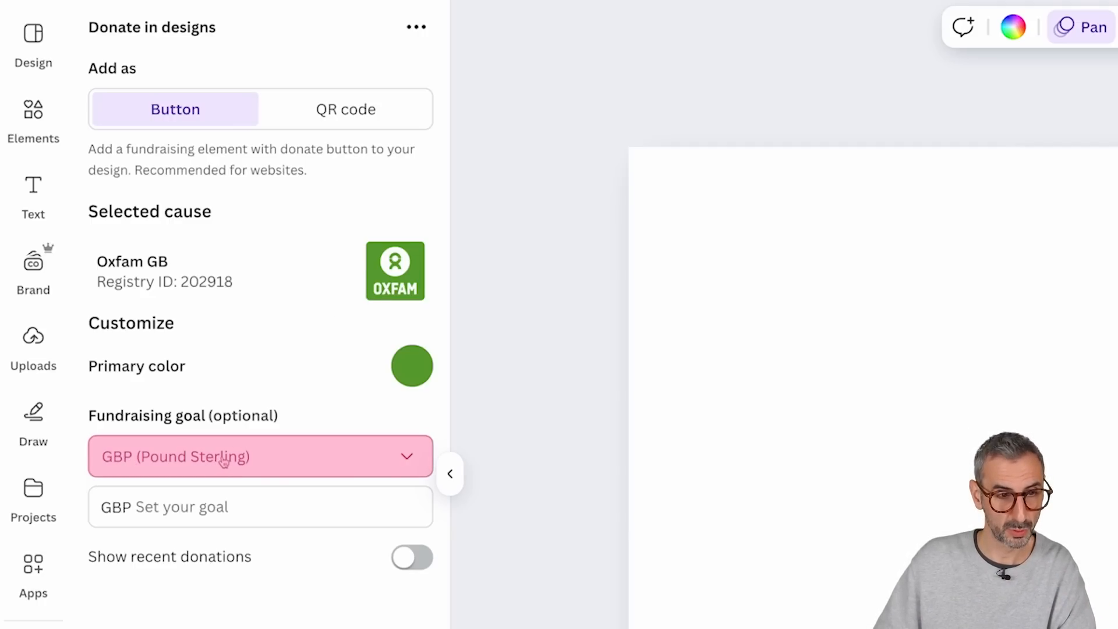
# Step: Set the fundraising goal to 1,000 in EUR (Euro) and enable Show recent donations
pyautogui.click(394, 460)
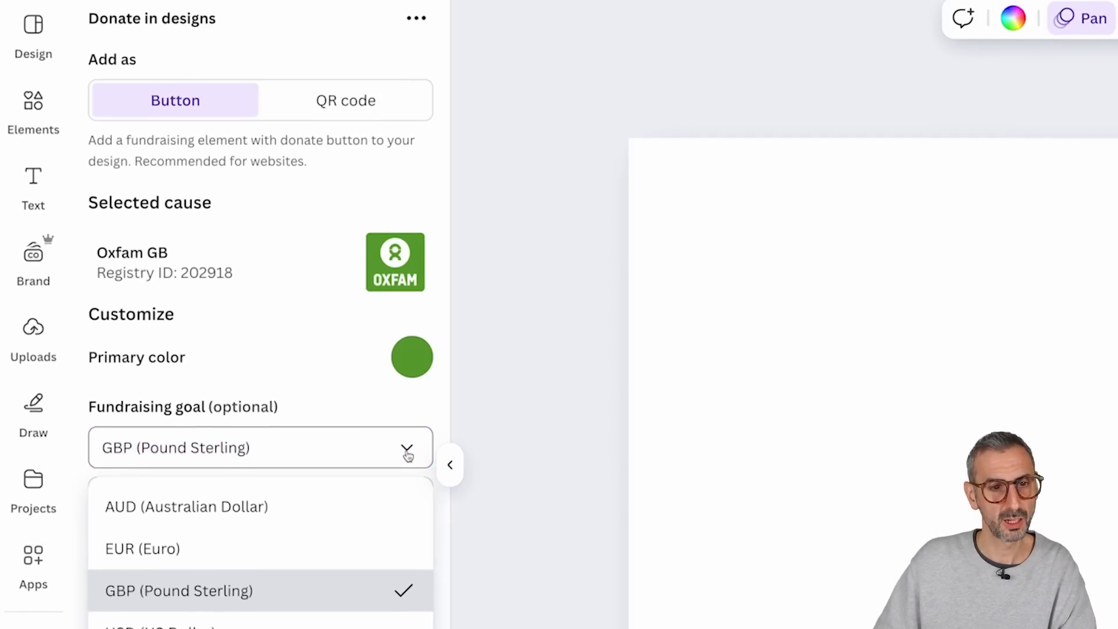
pyautogui.click(154, 423)
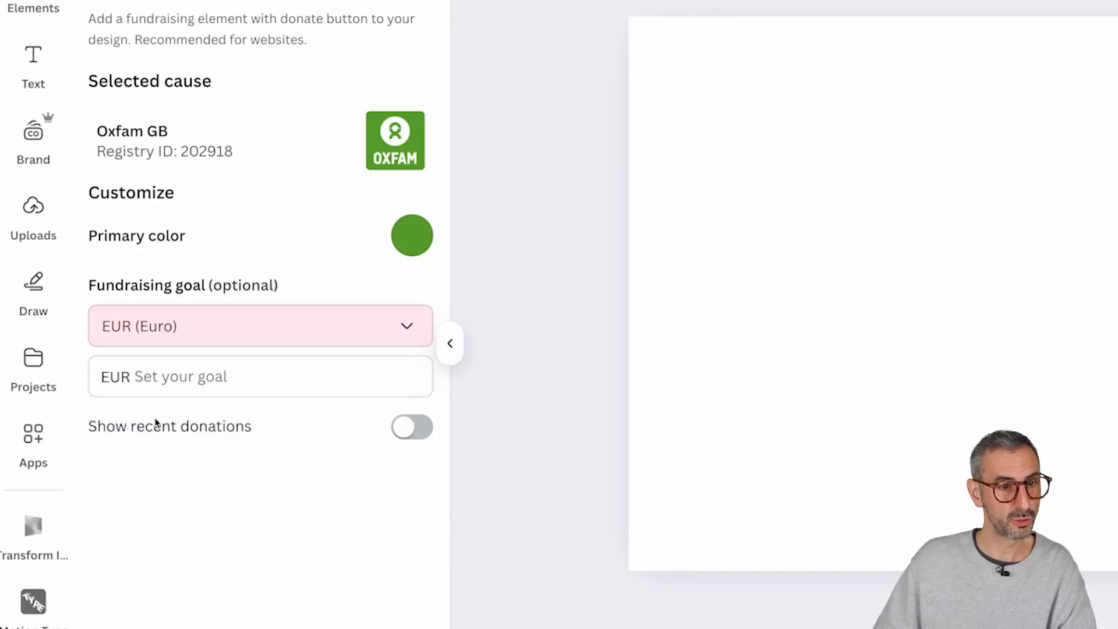
pyautogui.click(334, 330)
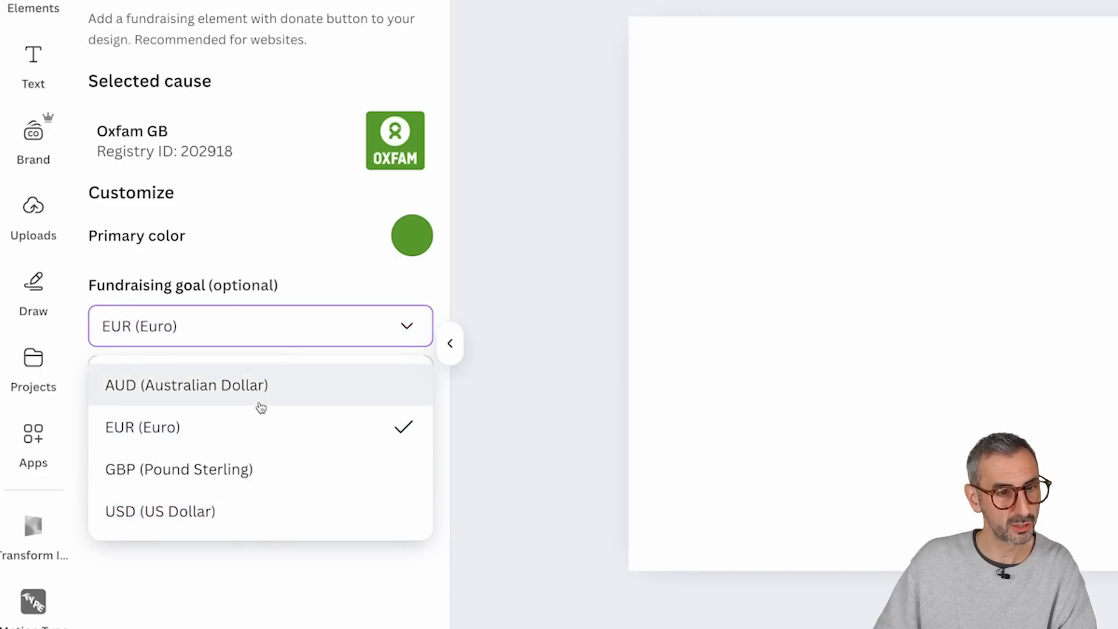
pyautogui.click(352, 281)
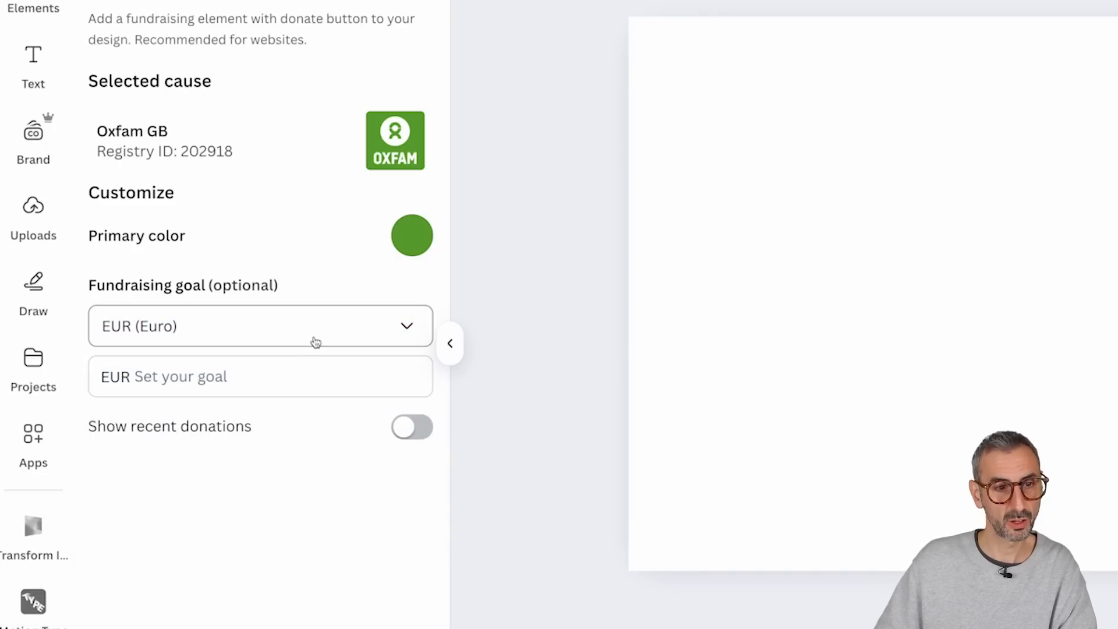
pyautogui.click(283, 373)
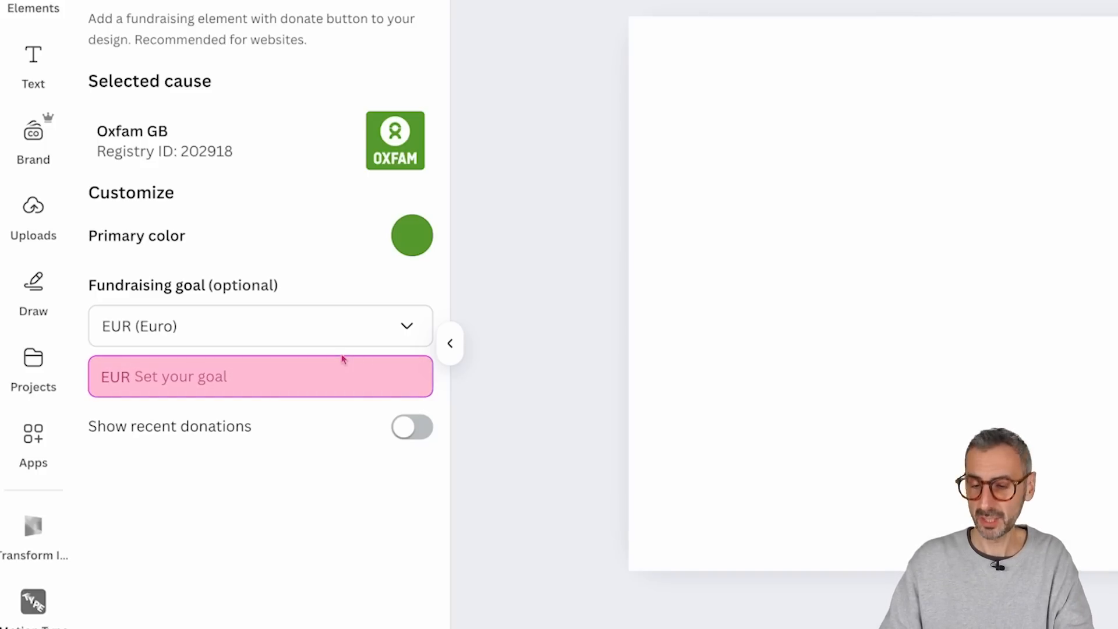
pyautogui.write('1')
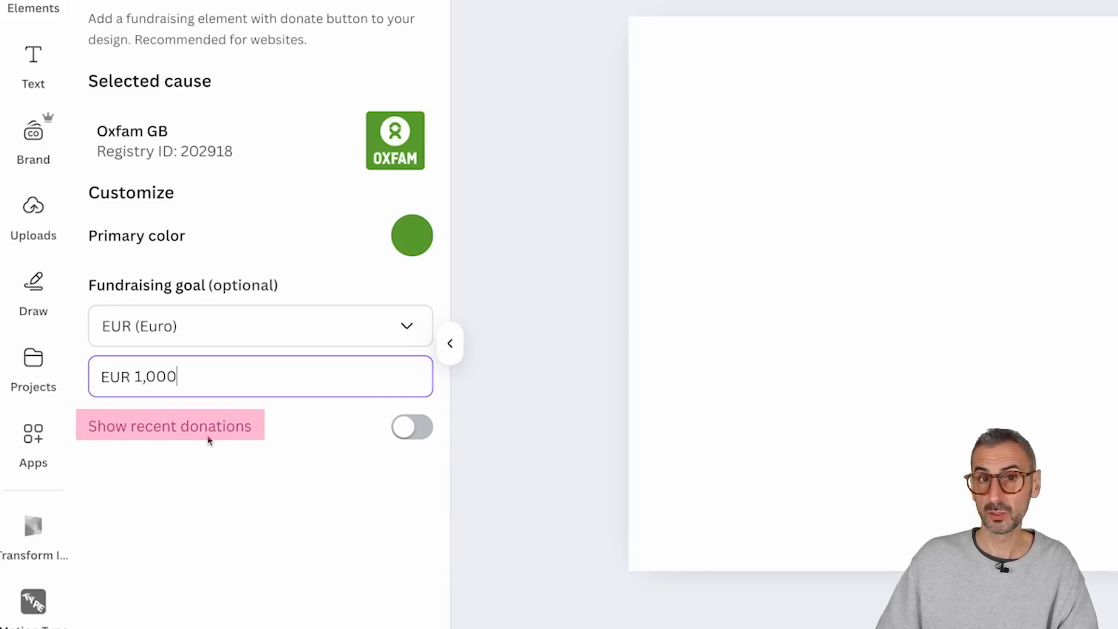
pyautogui.click(415, 438)
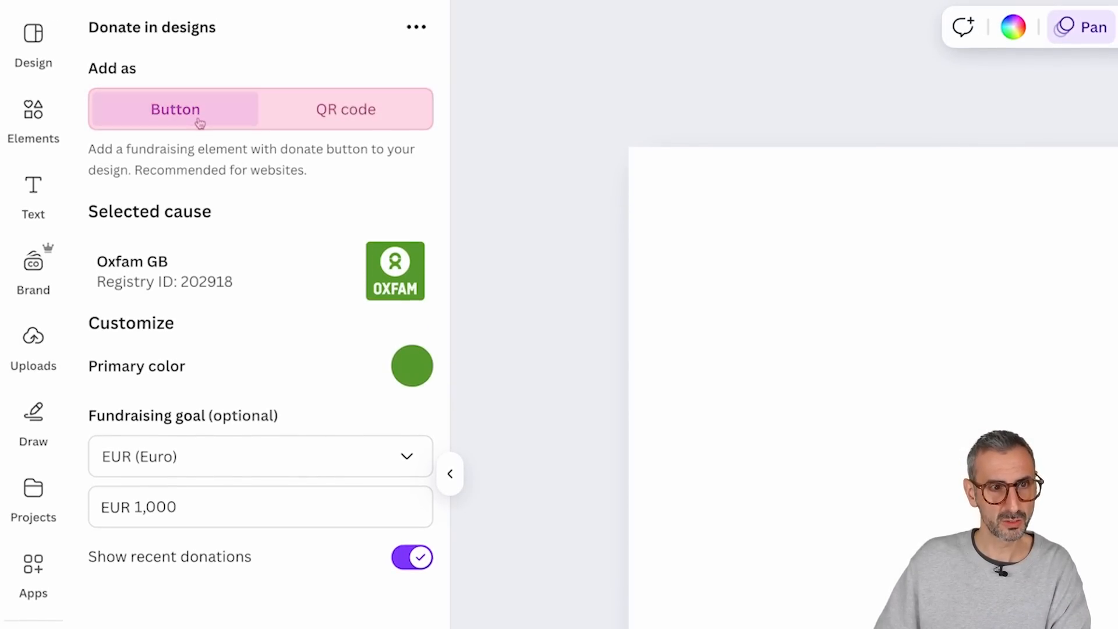
# Step: Check the QR code option, return to the Button type, and add the Oxfam GB donation element to page 29
pyautogui.click(368, 114)
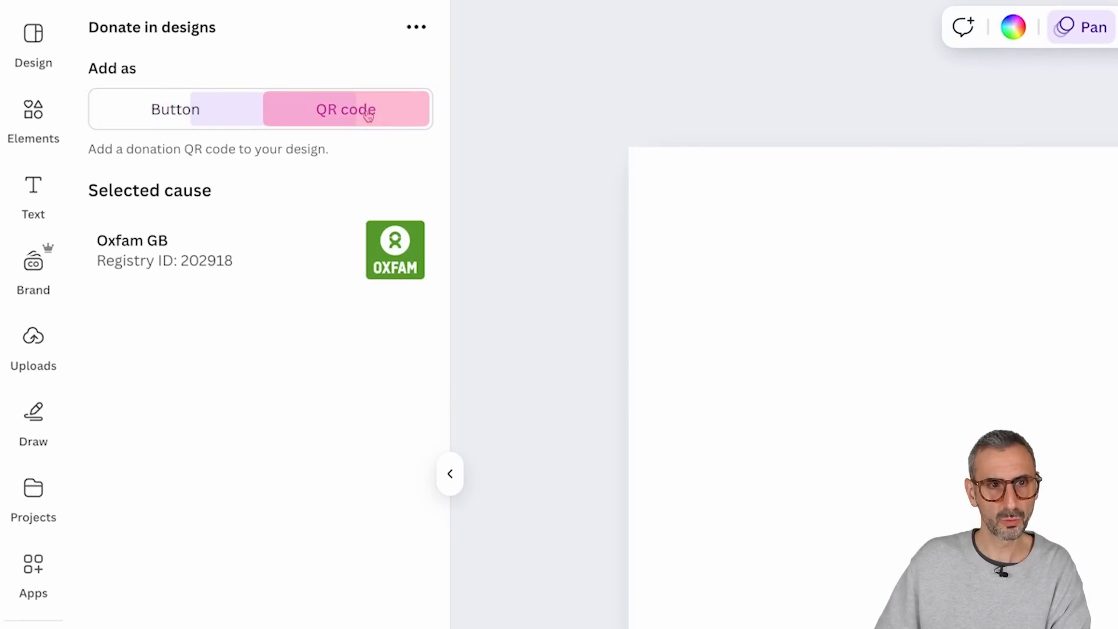
pyautogui.click(173, 112)
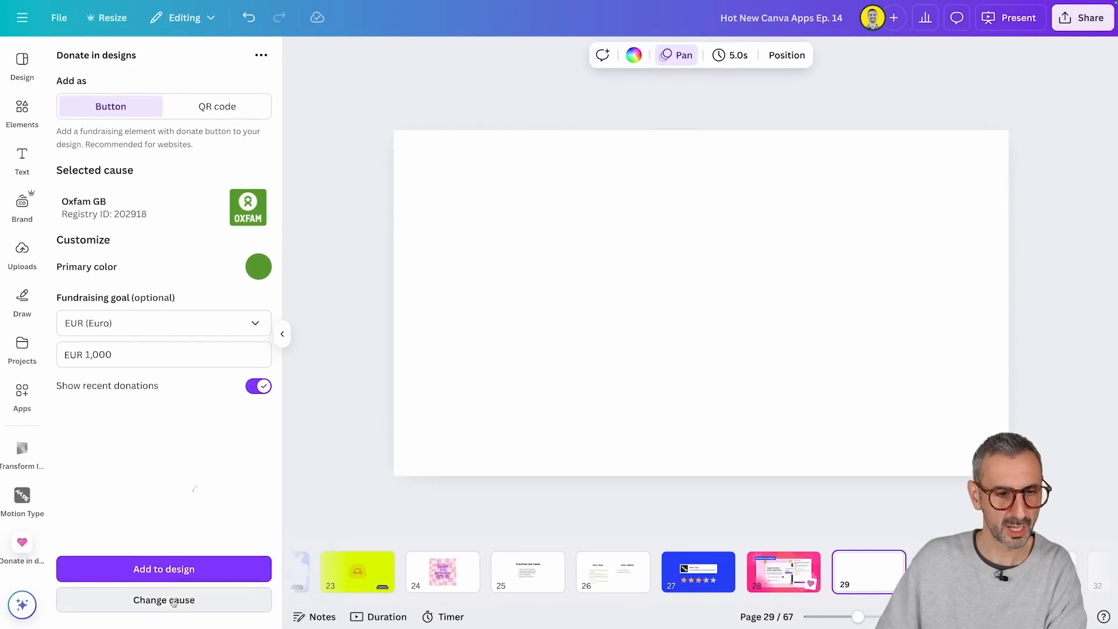
pyautogui.click(174, 578)
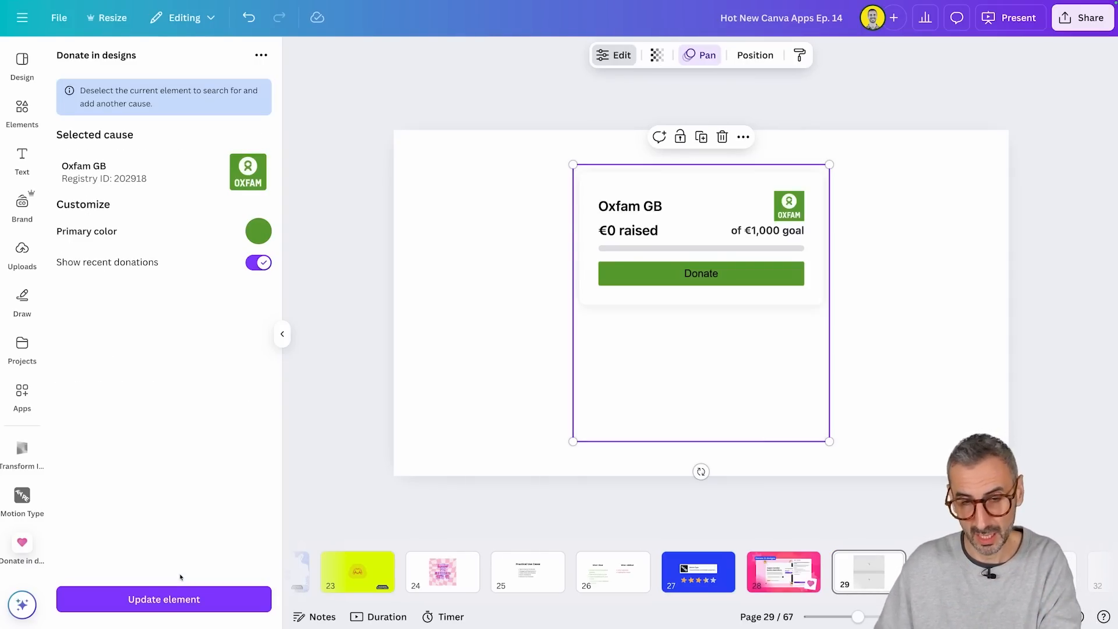
pyautogui.moveTo(746, 237); pyautogui.dragTo(723, 285)
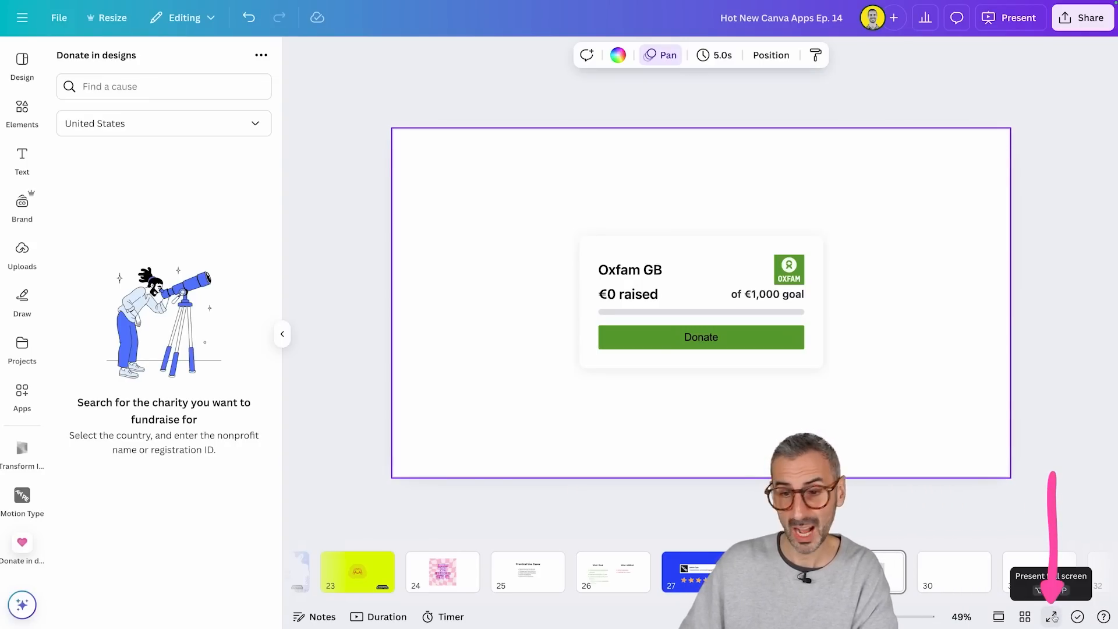
# Step: Open the donation form from the full-screen donation card and continue to the donor details with a one-time €50 donation
pyautogui.click(1053, 616)
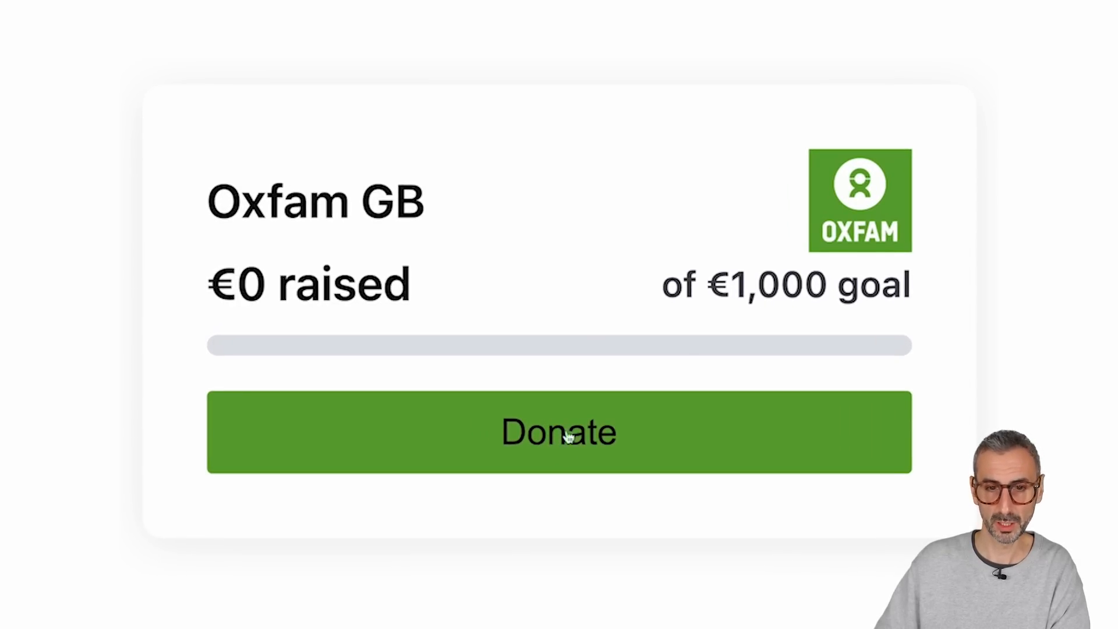
pyautogui.click(570, 436)
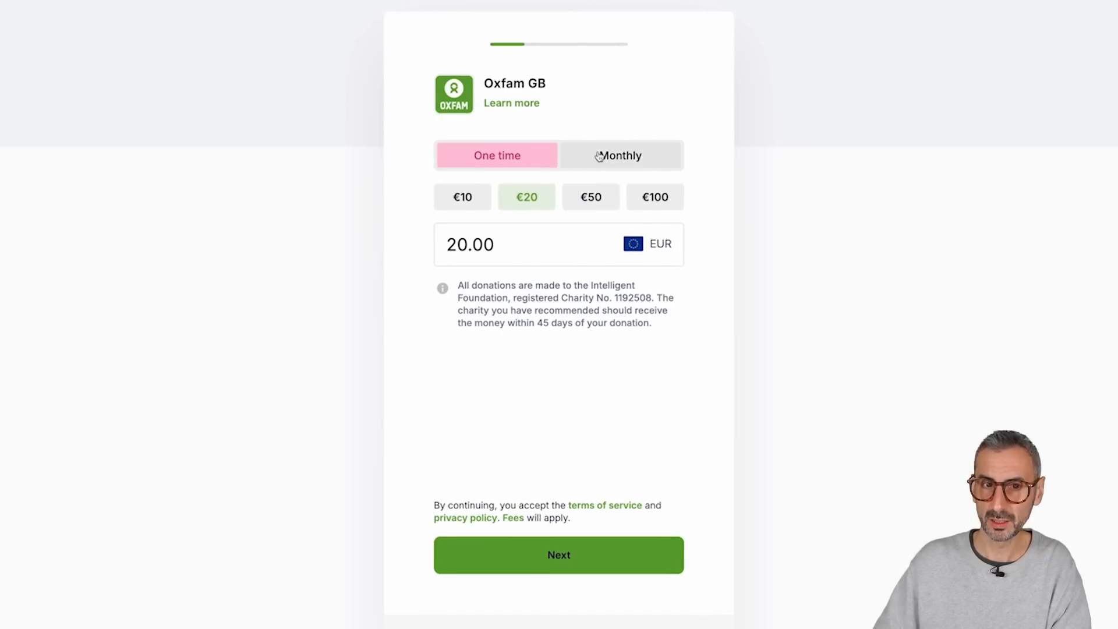
pyautogui.click(598, 156)
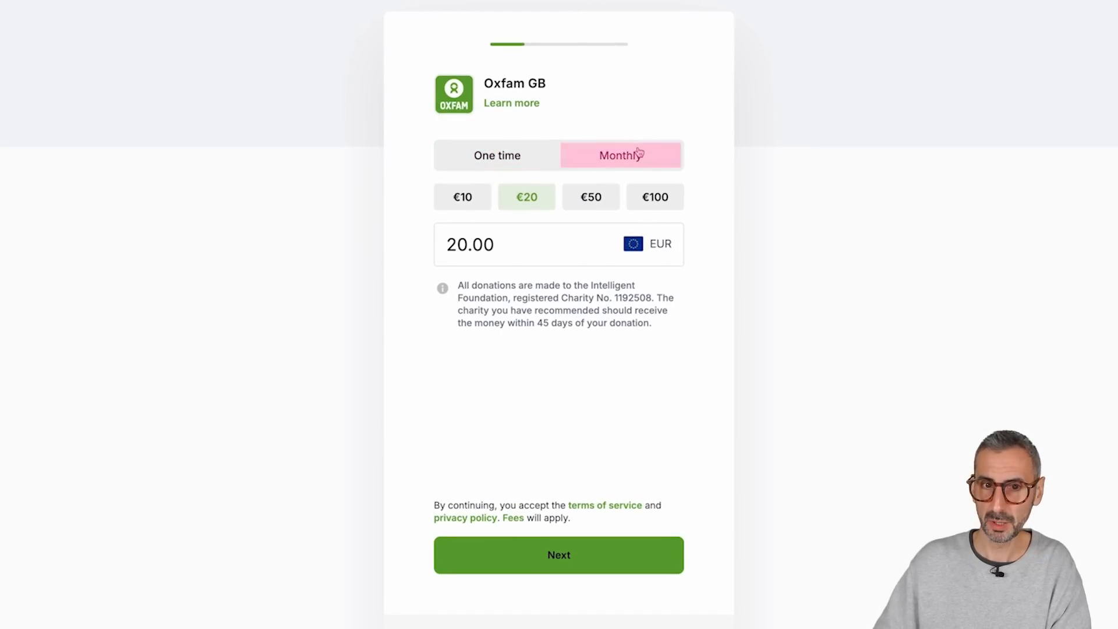
pyautogui.click(469, 158)
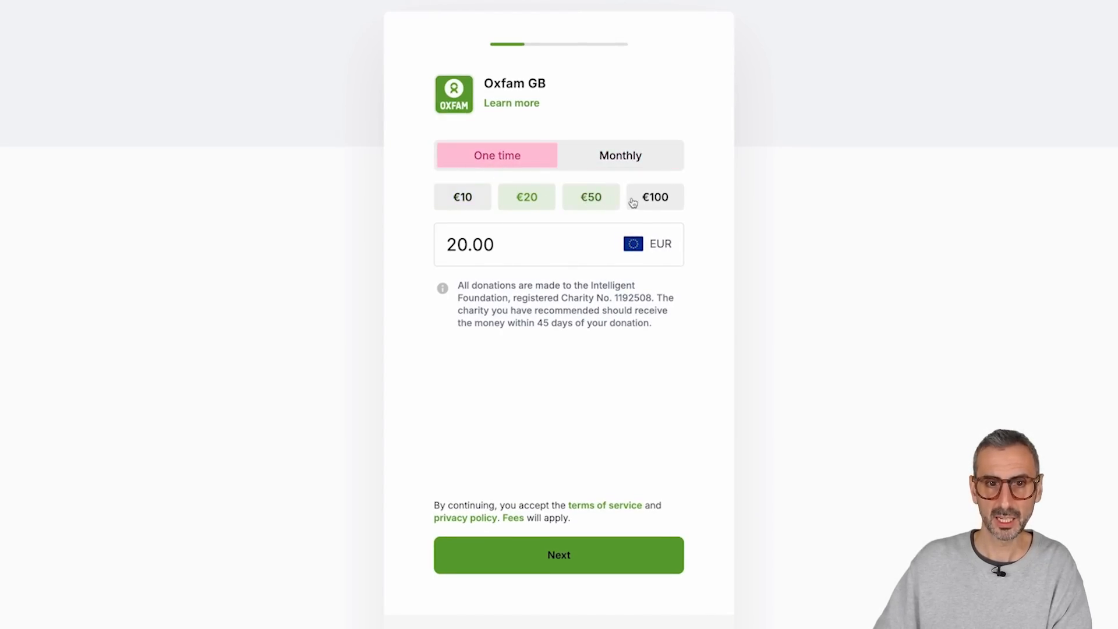
pyautogui.click(588, 199)
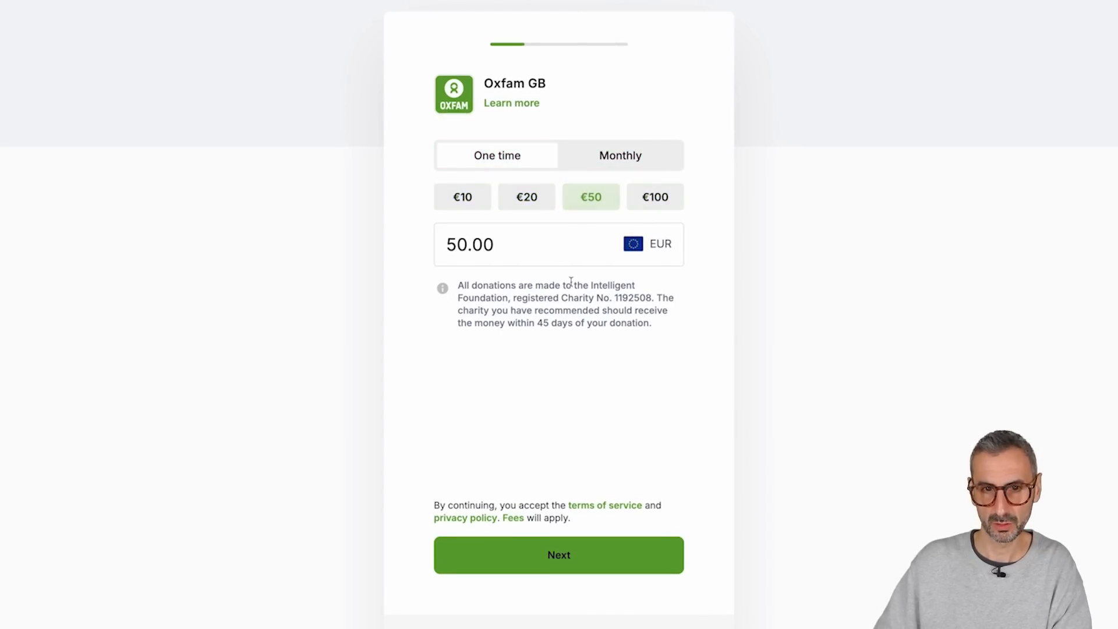
pyautogui.click(514, 544)
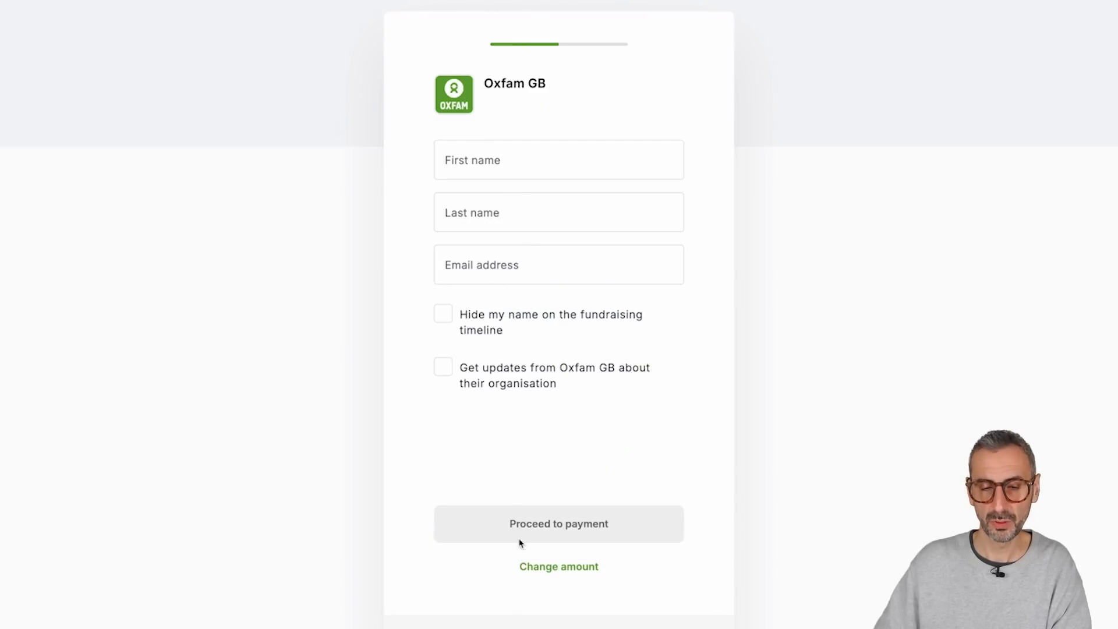
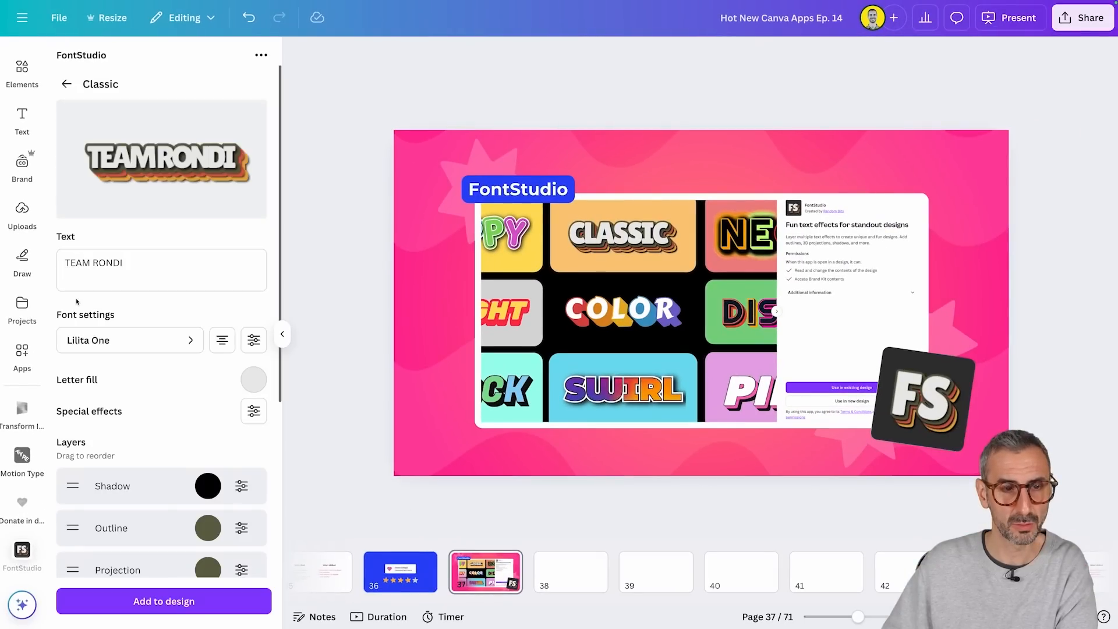
# Step: Go to the blank page 38 and open FontStudio's Classic template with the text TEAM RONDI
pyautogui.click(68, 84)
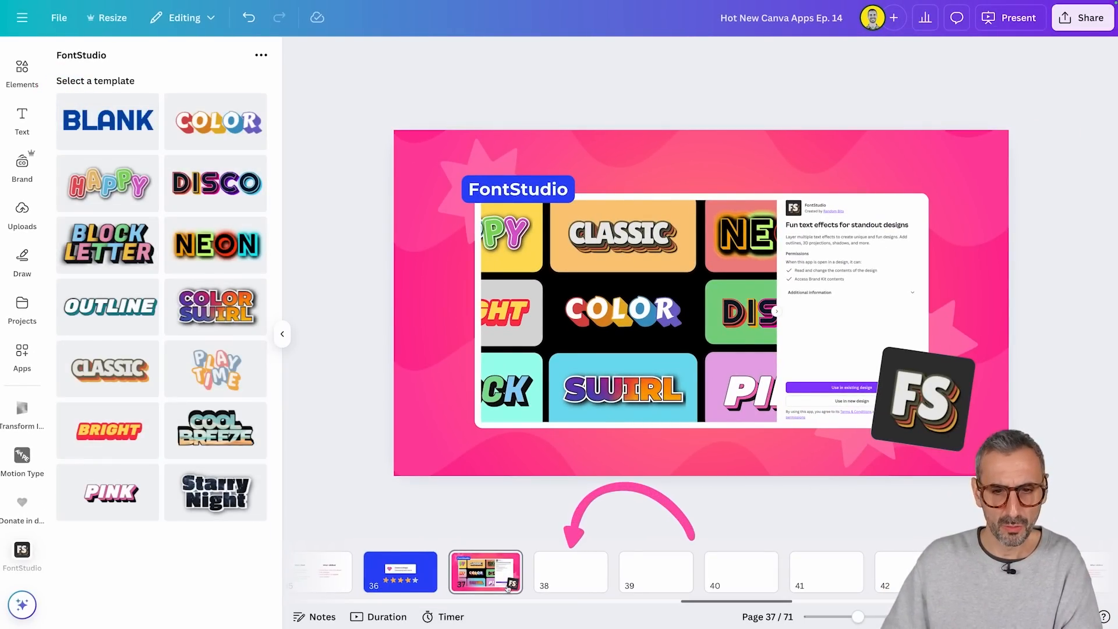
pyautogui.click(563, 576)
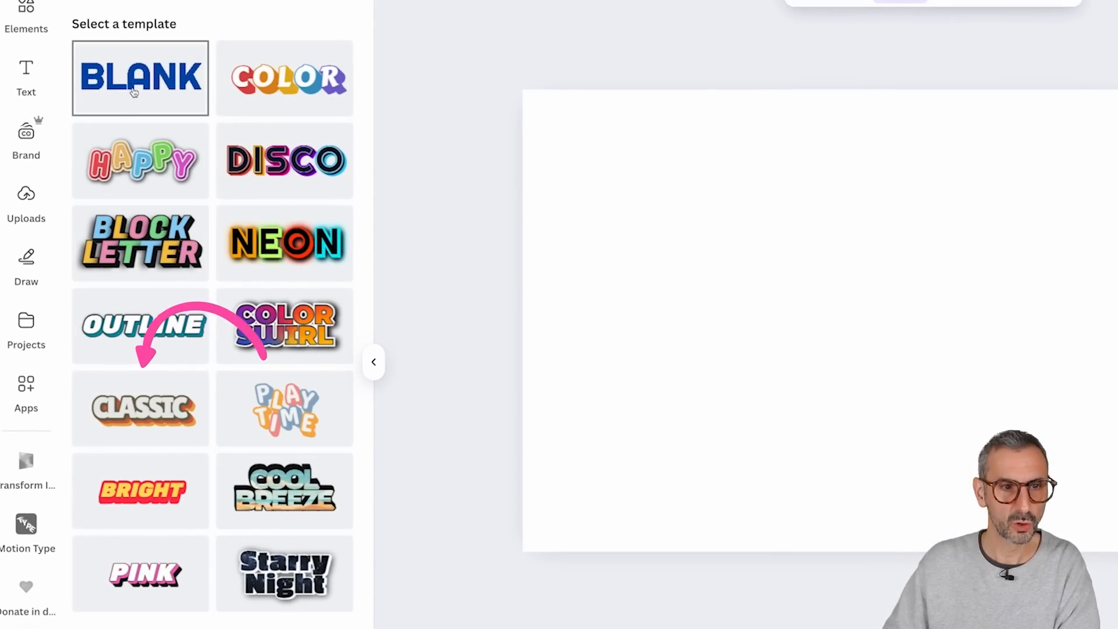
pyautogui.click(127, 437)
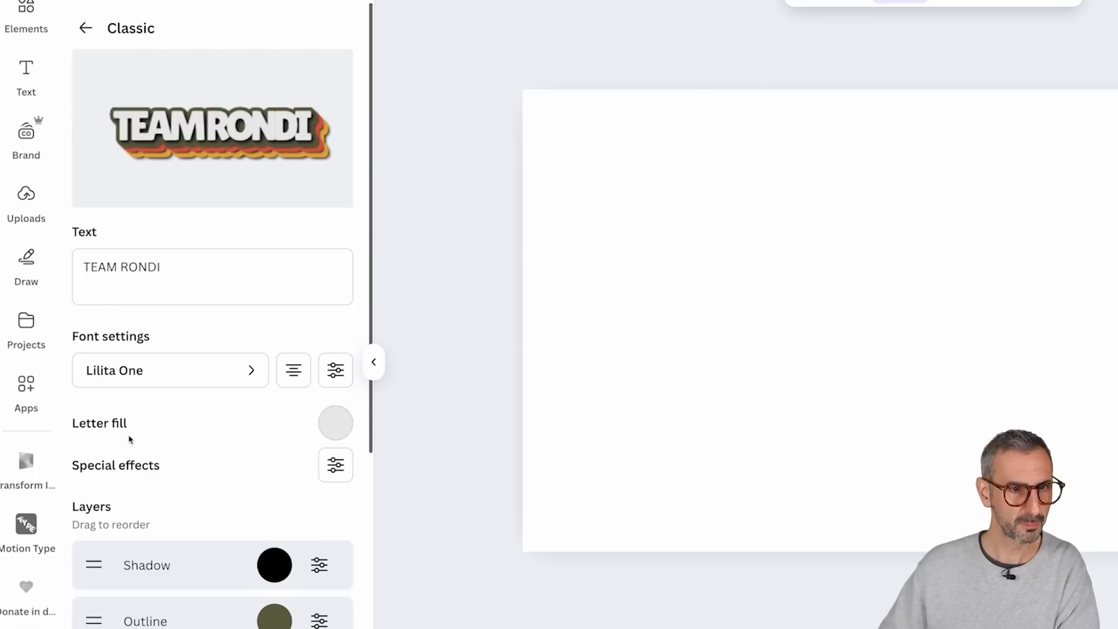
pyautogui.moveTo(220, 250); pyautogui.dragTo(87, 265)
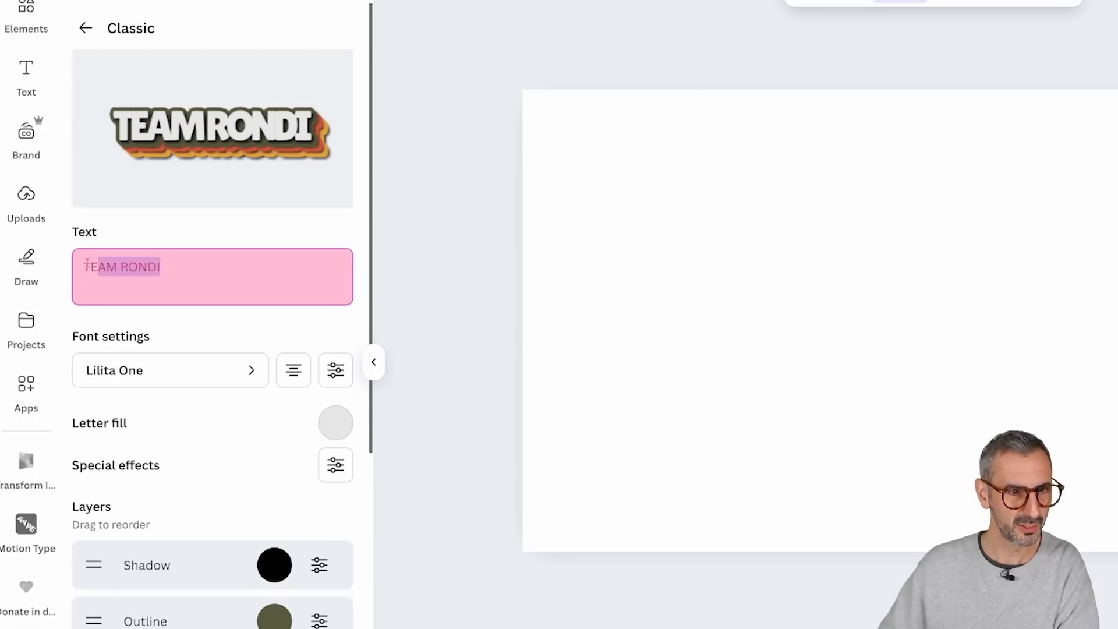
pyautogui.click(220, 271)
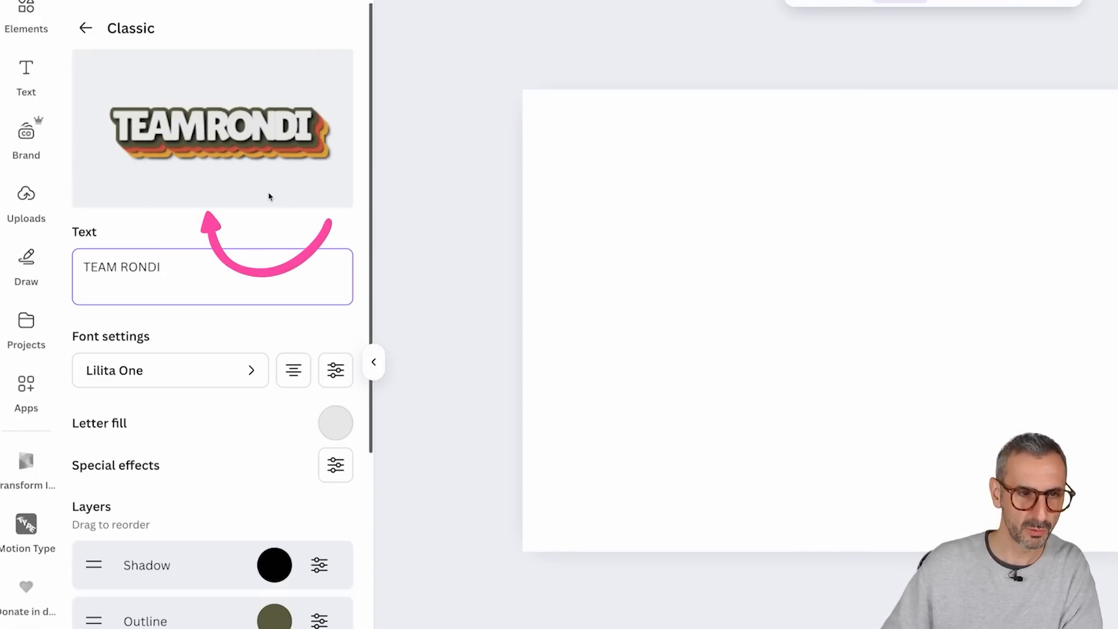
# Step: Set the letter spacing to -55 and the line spacing to 1, try the Italic style and return to Regular
pyautogui.scroll(-1, 229, 230)
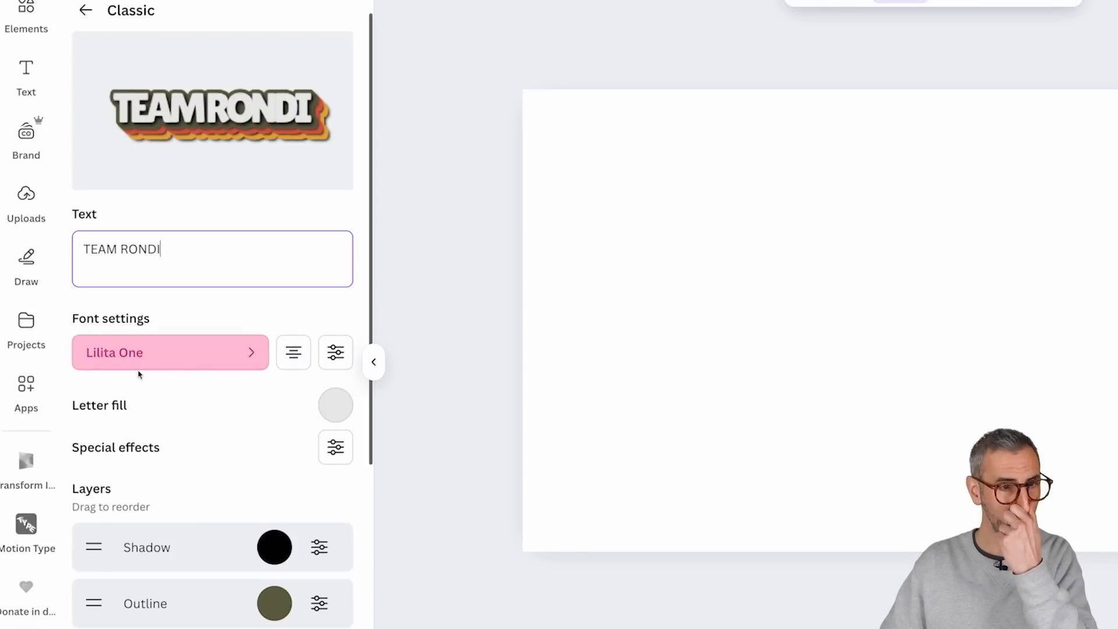
pyautogui.click(335, 359)
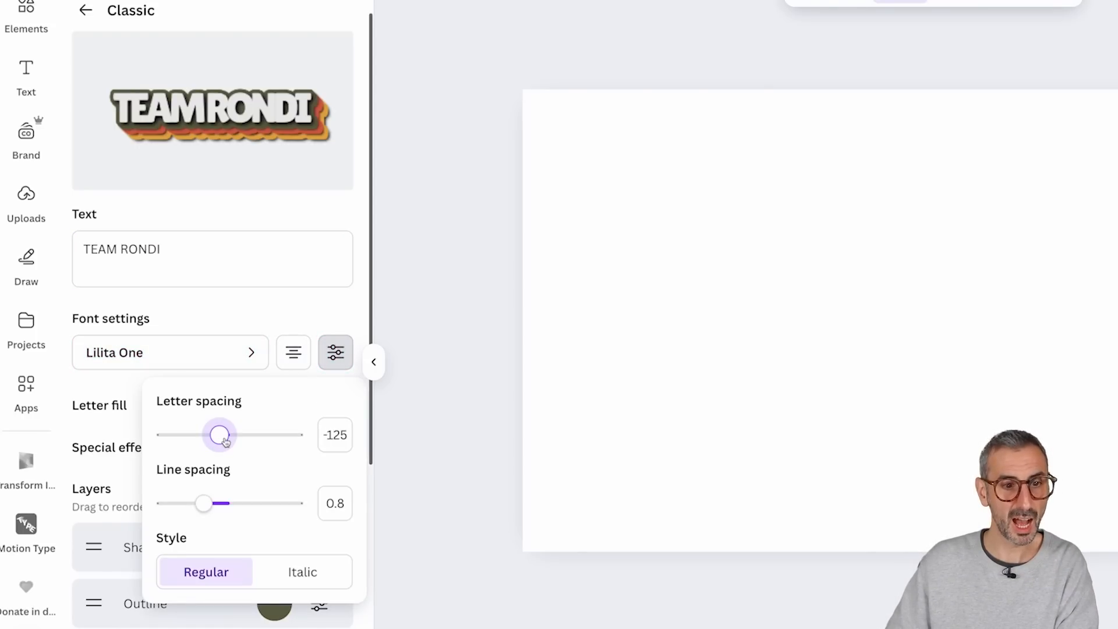
pyautogui.moveTo(224, 441)
pyautogui.mouseDown()
pyautogui.moveTo(247, 438)
pyautogui.moveTo(226, 439)
pyautogui.mouseUp()
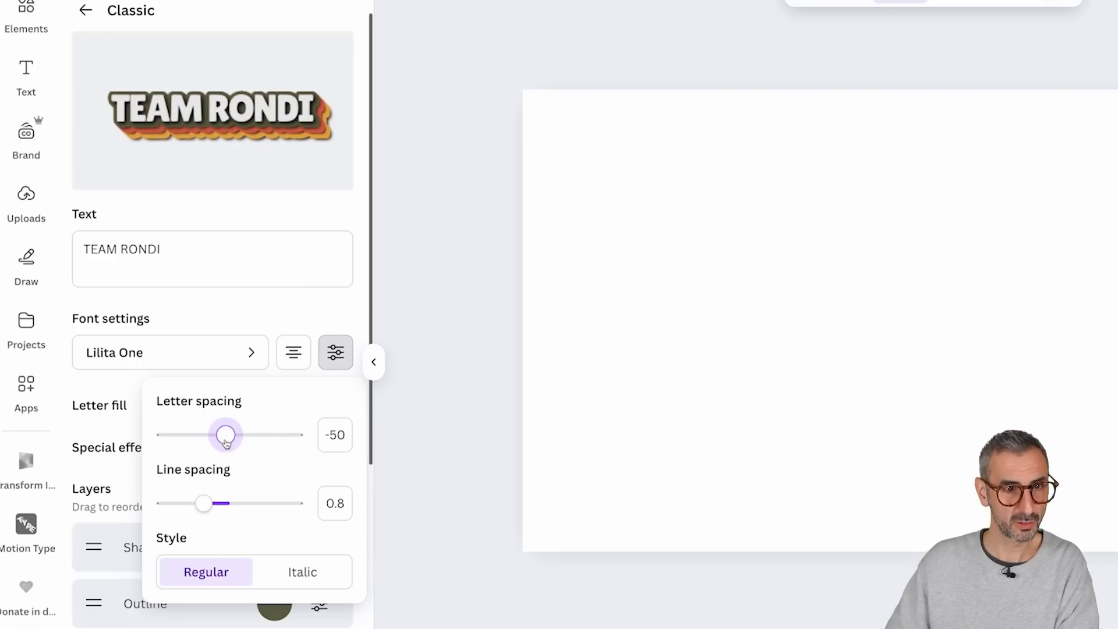
pyautogui.moveTo(205, 508); pyautogui.dragTo(229, 508)
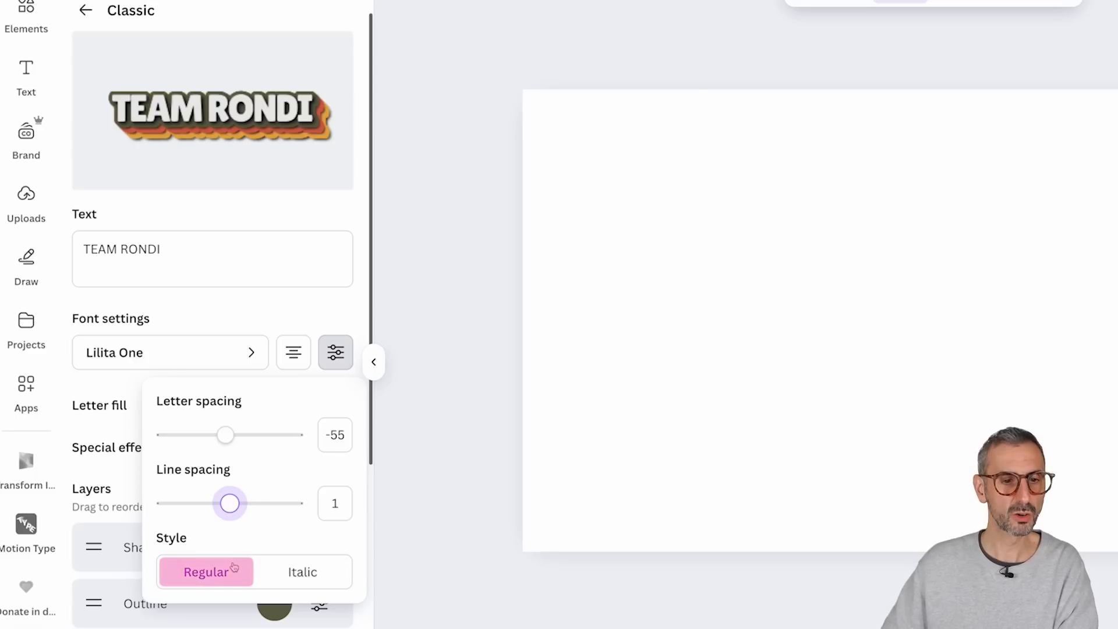
pyautogui.click(312, 582)
pyautogui.click(217, 584)
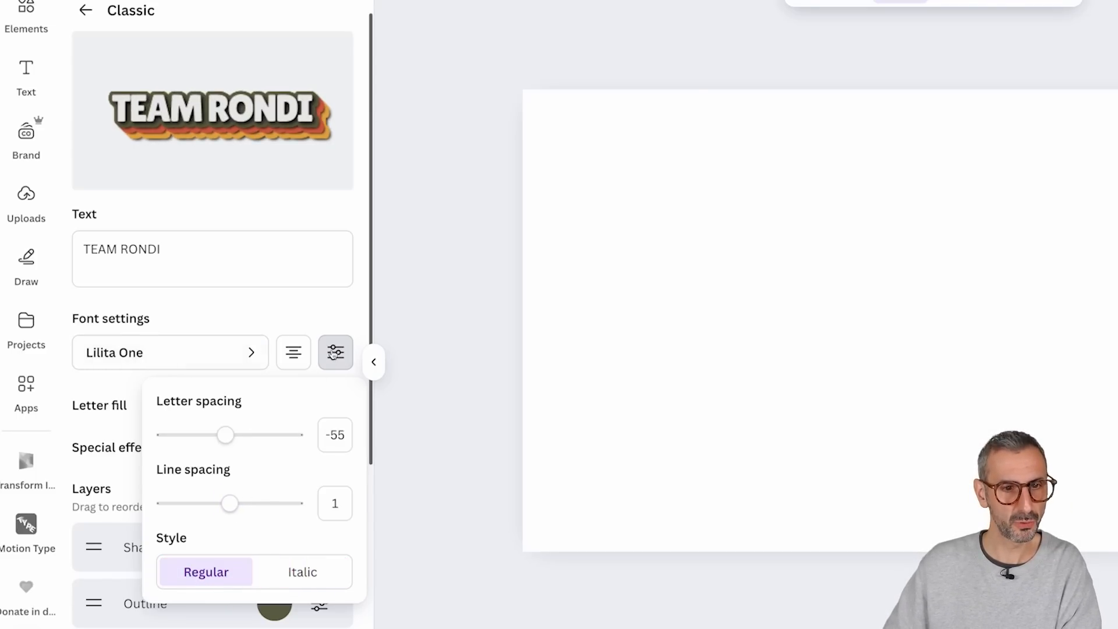
pyautogui.click(327, 322)
# Step: Browse the document and brand colors for the letter fill and set it to white (#ffffff)
pyautogui.scroll(-2, 309, 349)
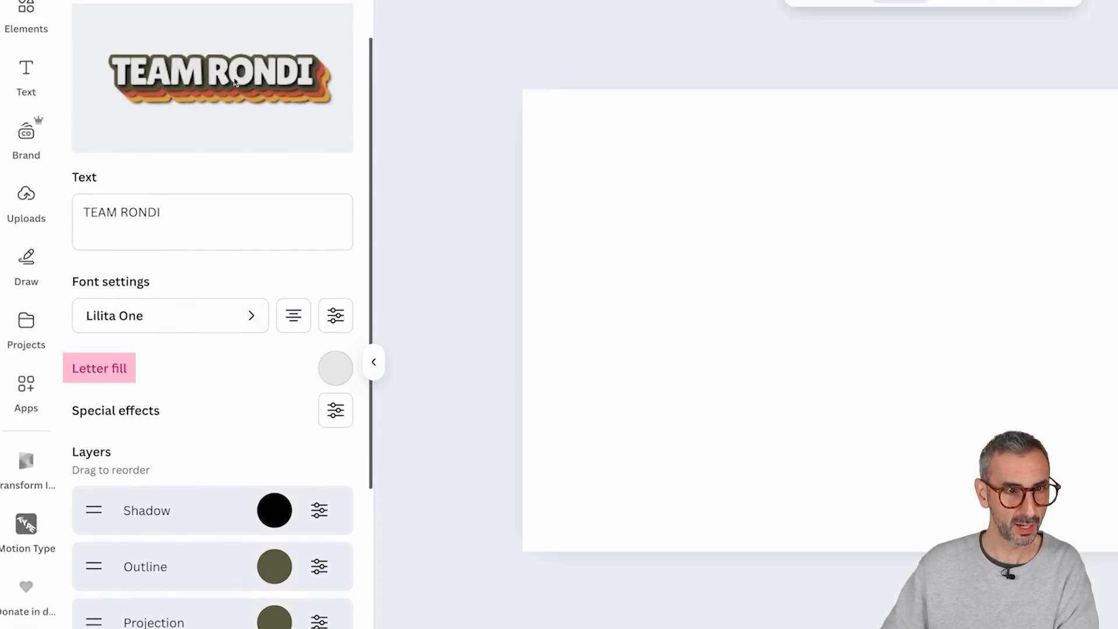
pyautogui.click(335, 371)
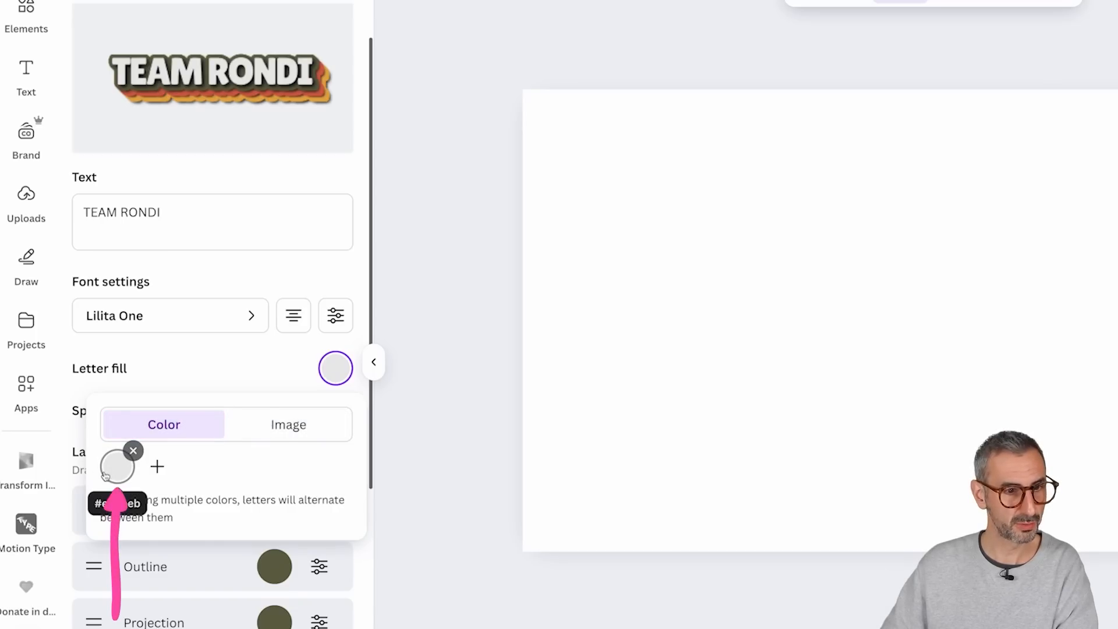
pyautogui.click(127, 472)
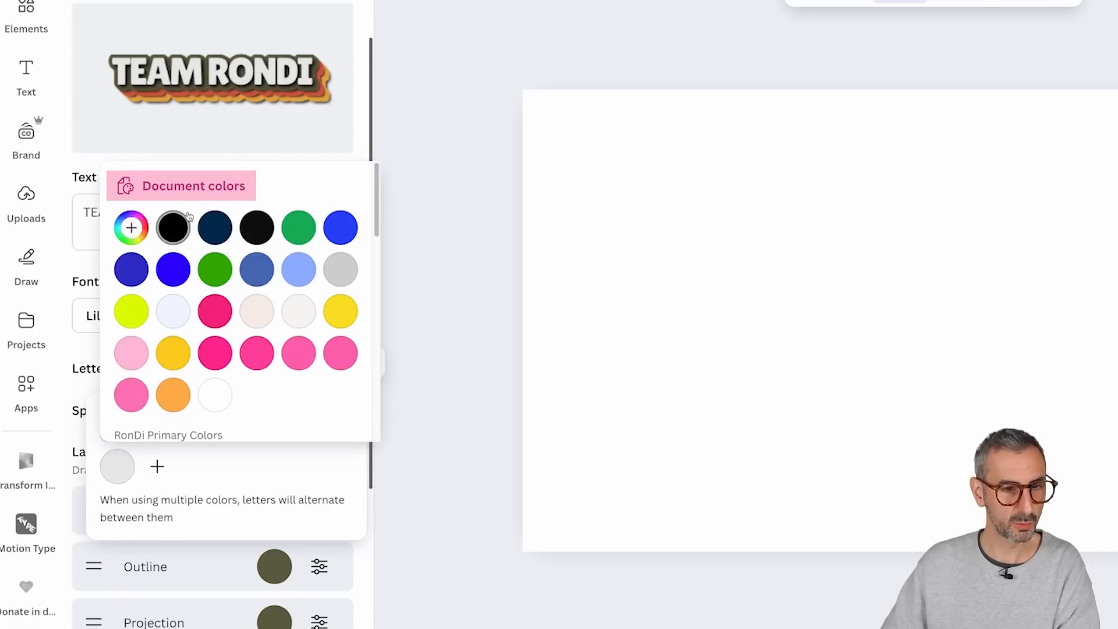
pyautogui.scroll(-5, 265, 282)
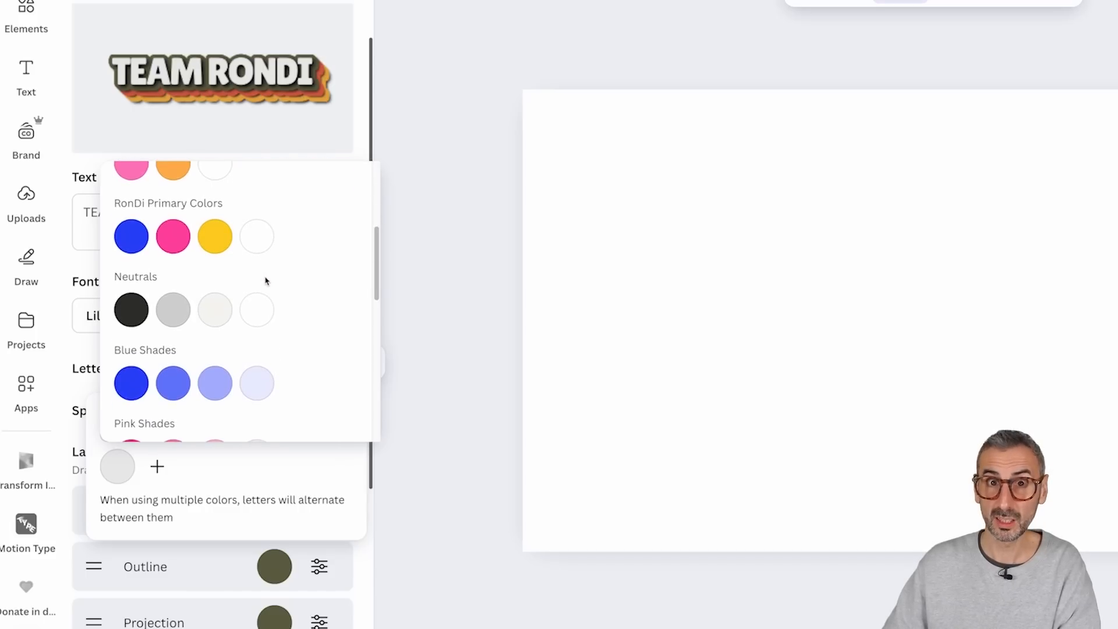
pyautogui.scroll(-3, 266, 282)
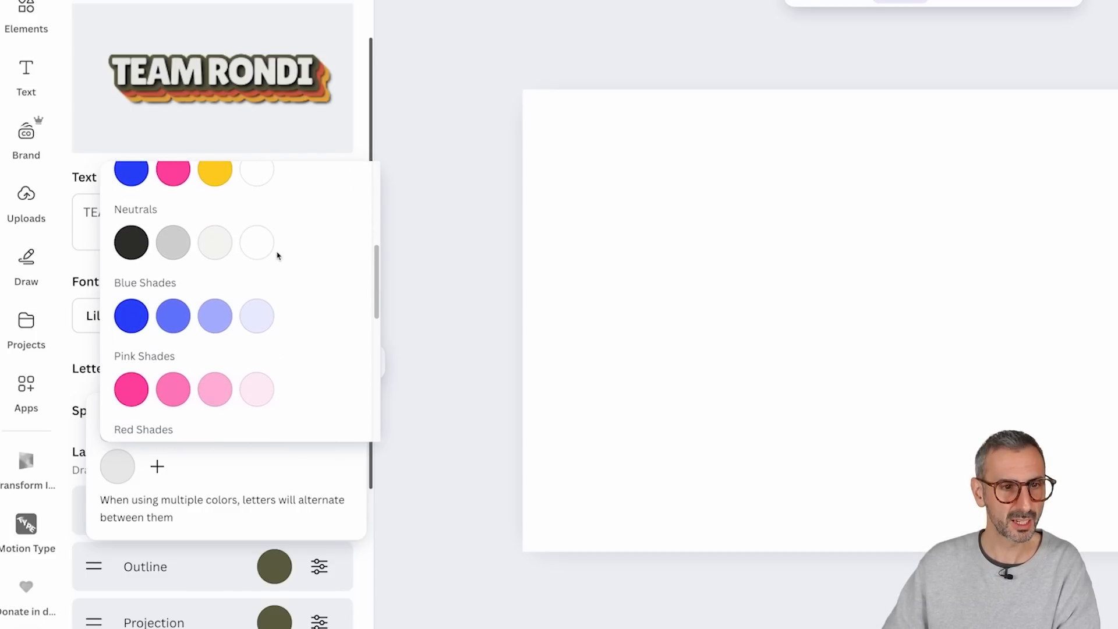
pyautogui.scroll(-4, 277, 257)
pyautogui.scroll(5, 241, 291)
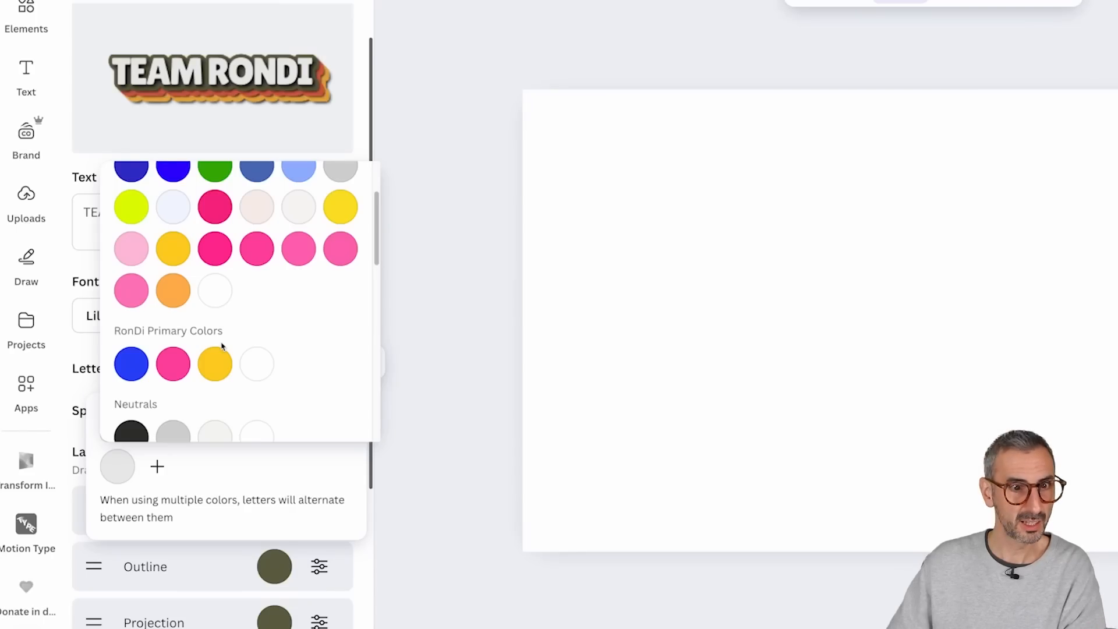
pyautogui.scroll(2, 224, 344)
pyautogui.scroll(-3, 231, 334)
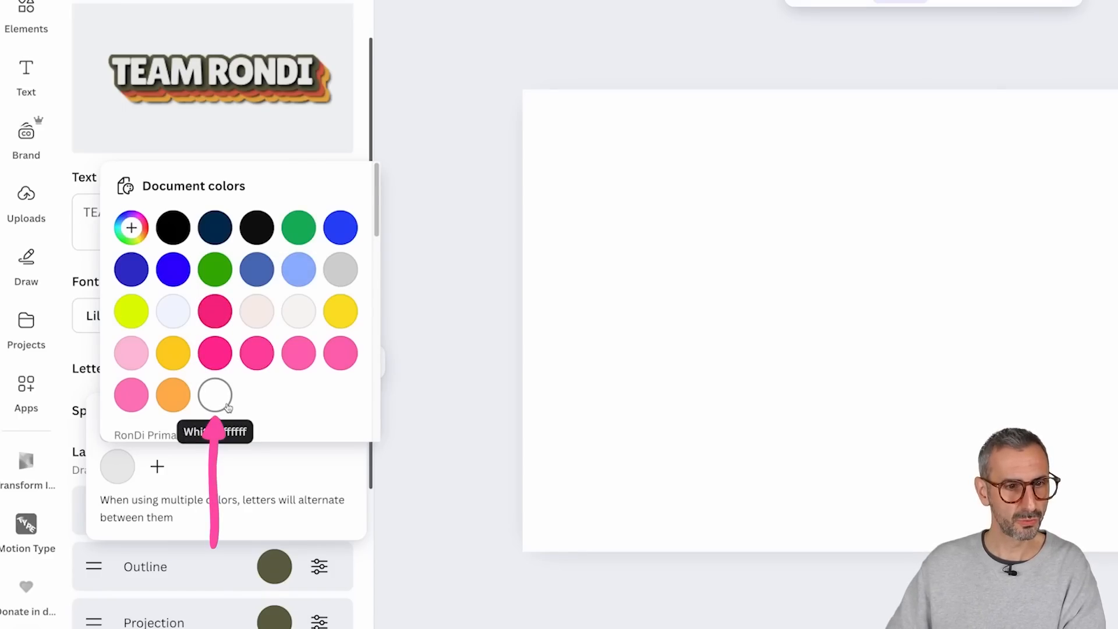
pyautogui.click(226, 406)
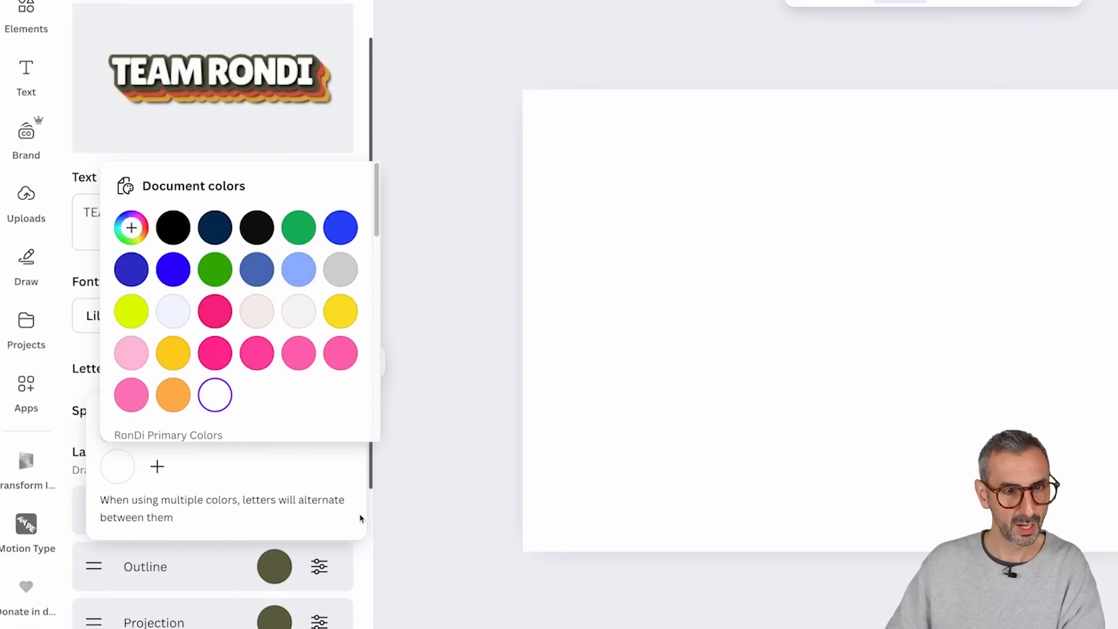
pyautogui.click(381, 485)
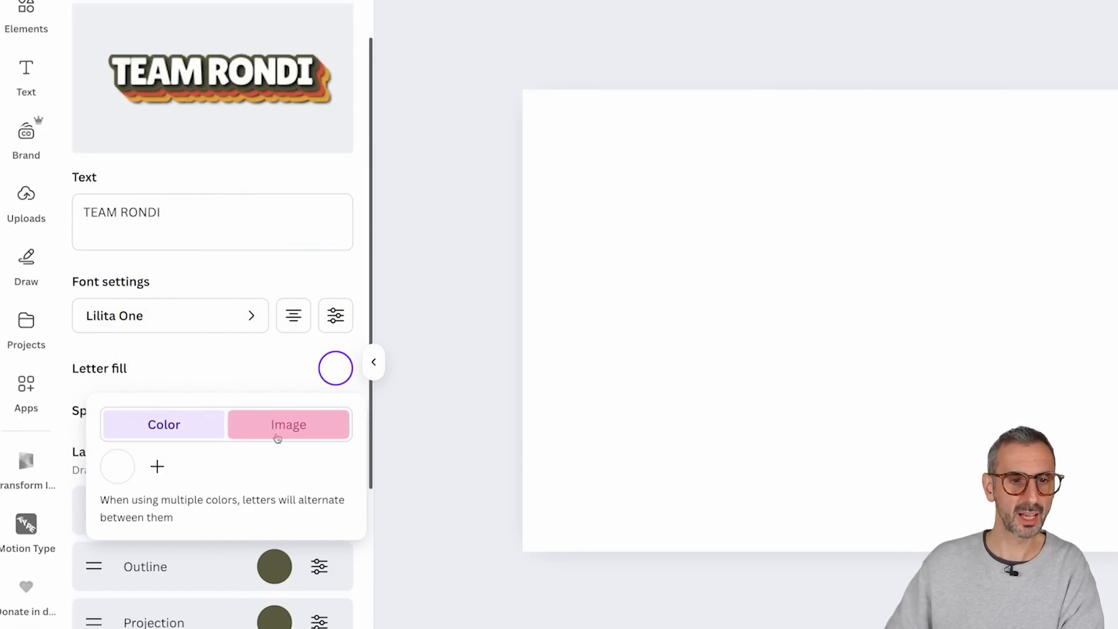
# Step: Switch the letter fill to an image and search the elements library for "gradient yellow"
pyautogui.click(281, 426)
pyautogui.scroll(2, 255, 118)
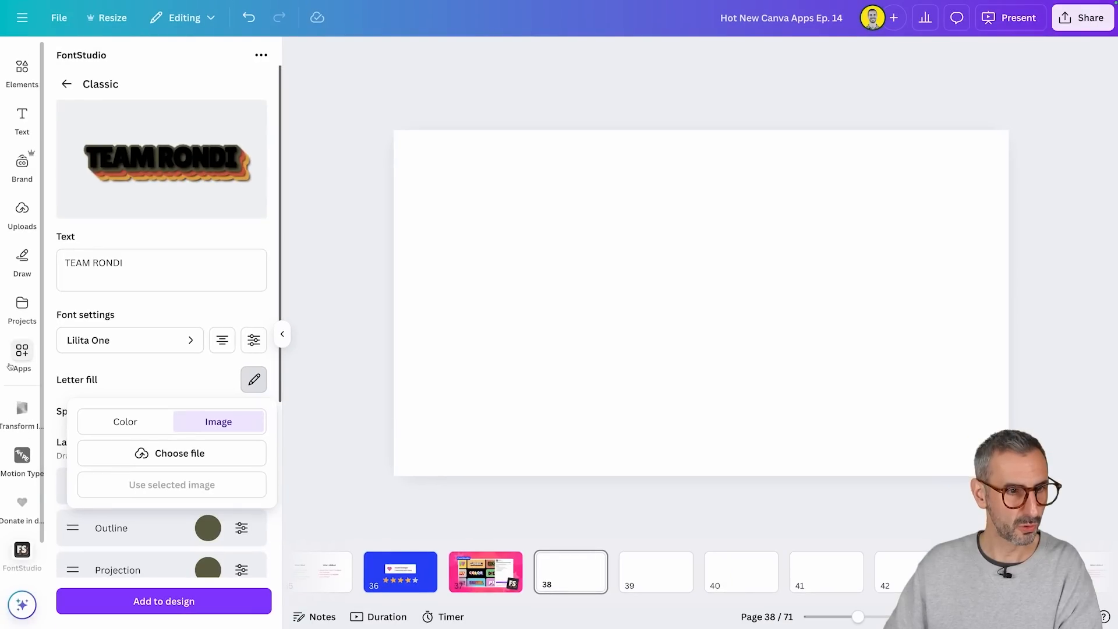
pyautogui.click(22, 208)
pyautogui.scroll(1, 10, 165)
pyautogui.click(22, 100)
pyautogui.click(151, 59)
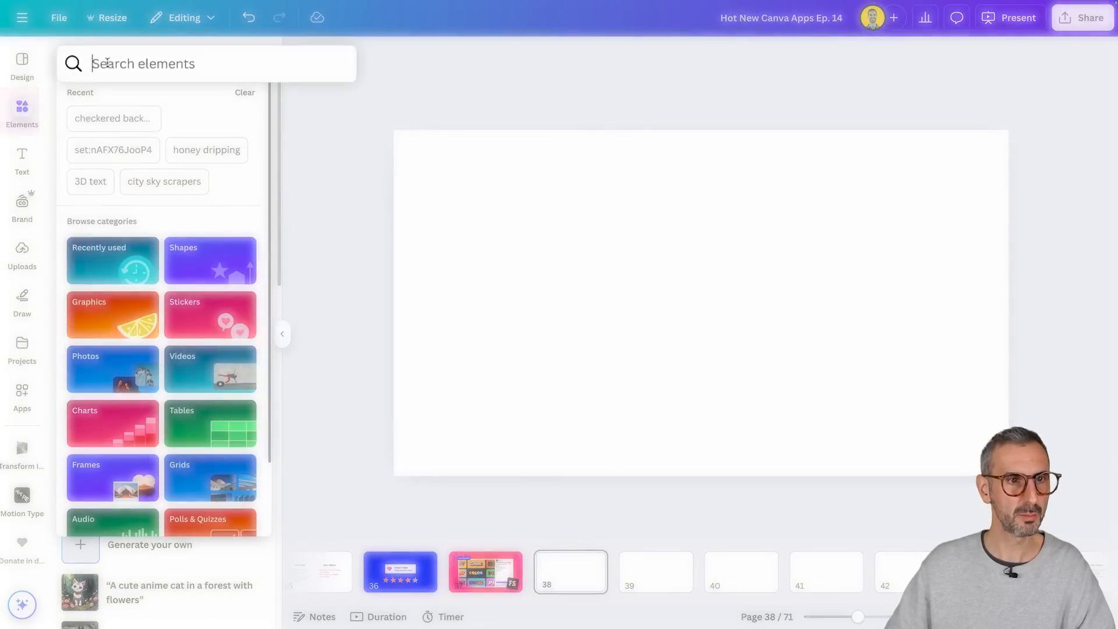
pyautogui.write('gradient ')
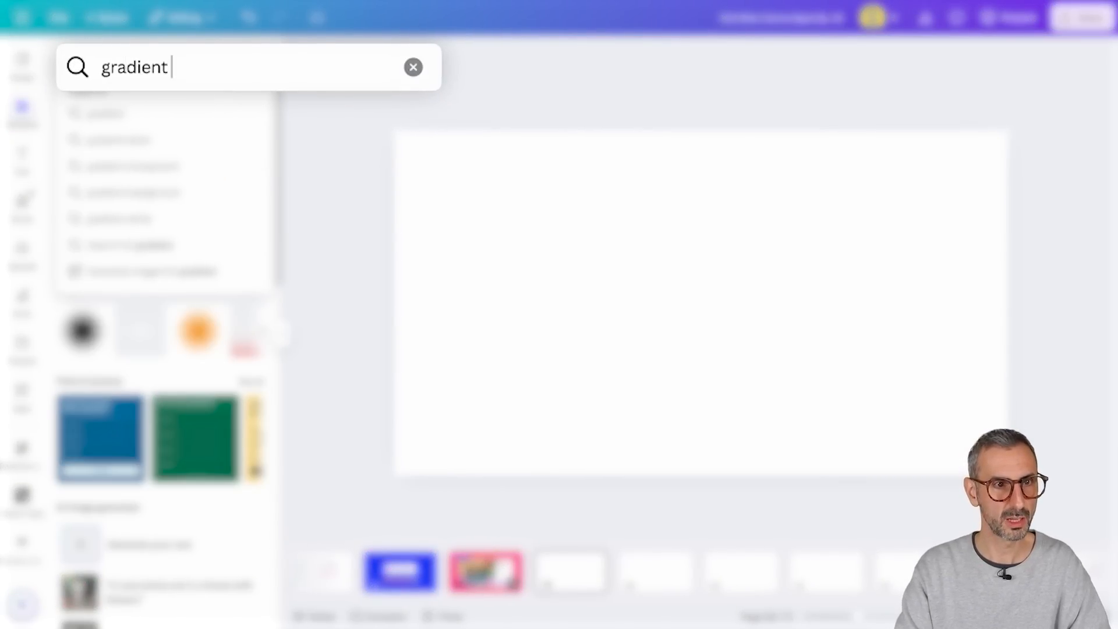
pyautogui.write('yellow')
pyautogui.press('Return')
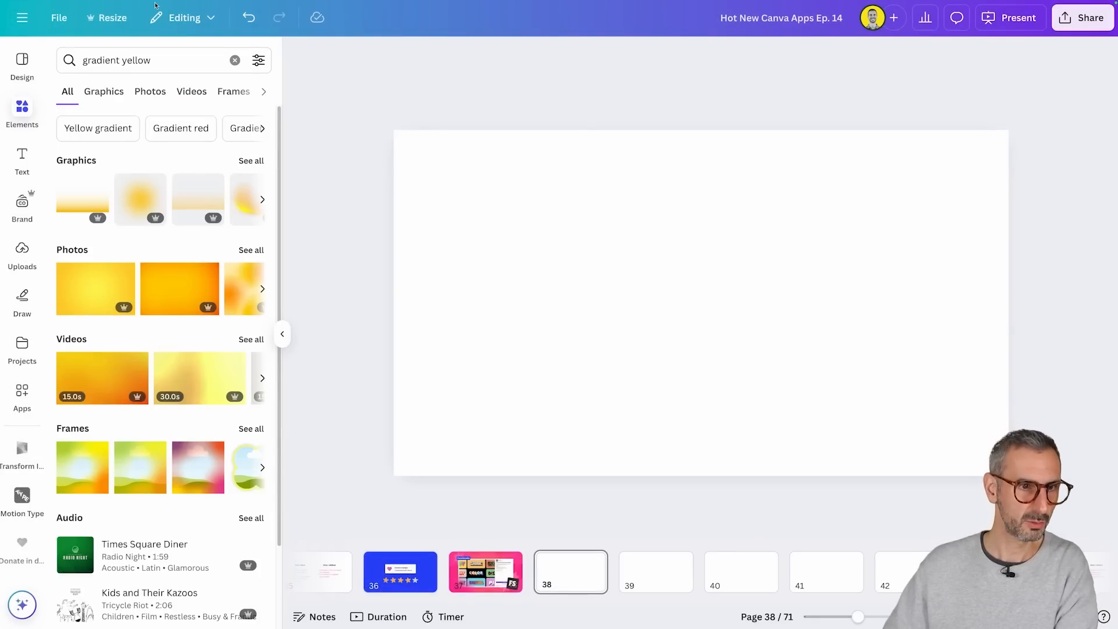
# Step: Add the yellow radial gradient photo with a pale center from the photo results to page 38
pyautogui.click(251, 250)
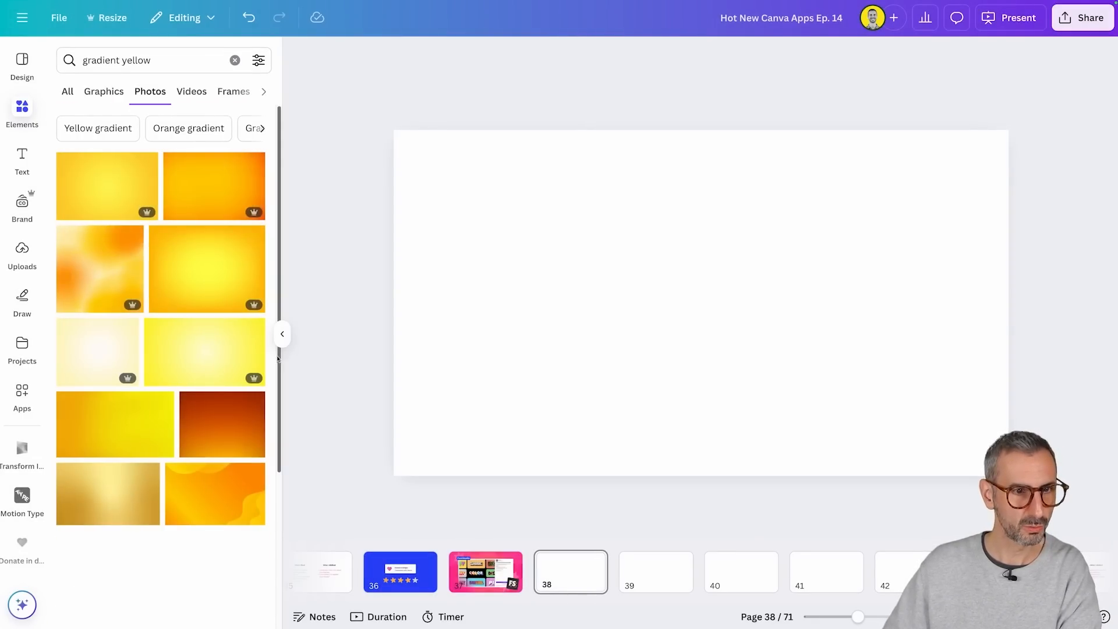
pyautogui.scroll(-2, 232, 392)
pyautogui.click(221, 297)
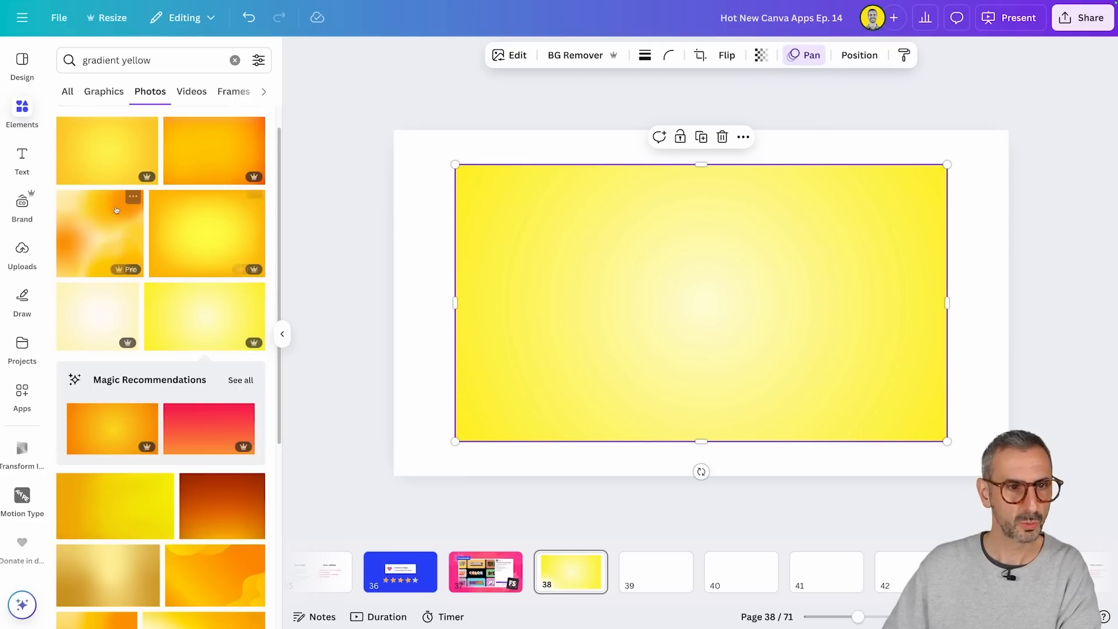
# Step: Return to FontStudio, apply the selected yellow gradient photo as the letter fill image, and preview the text enlarged
pyautogui.click(21, 502)
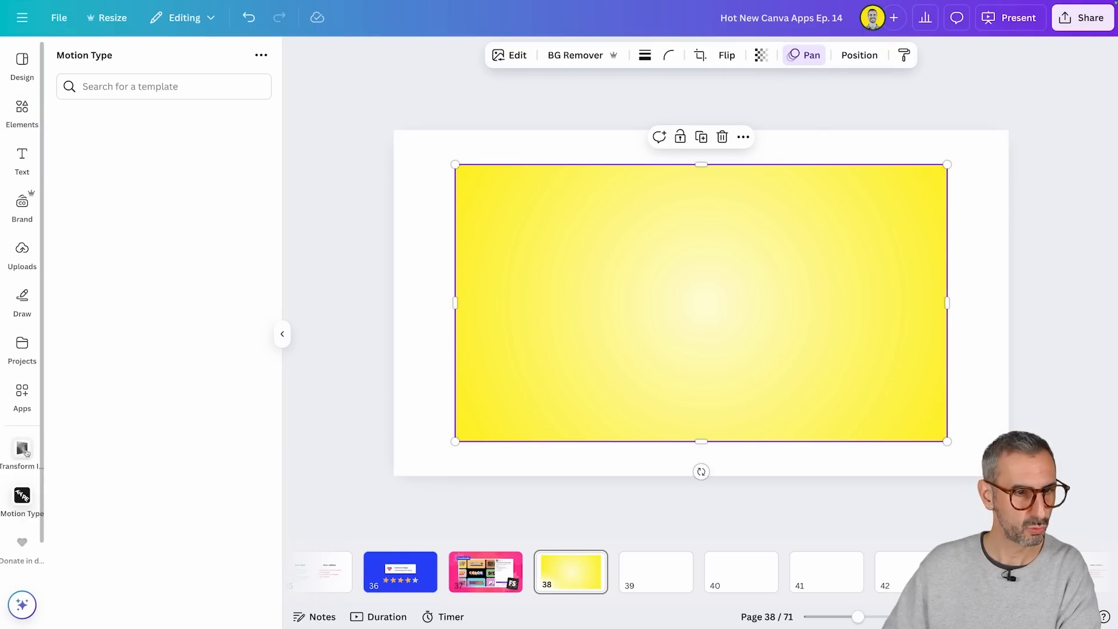
pyautogui.click(23, 552)
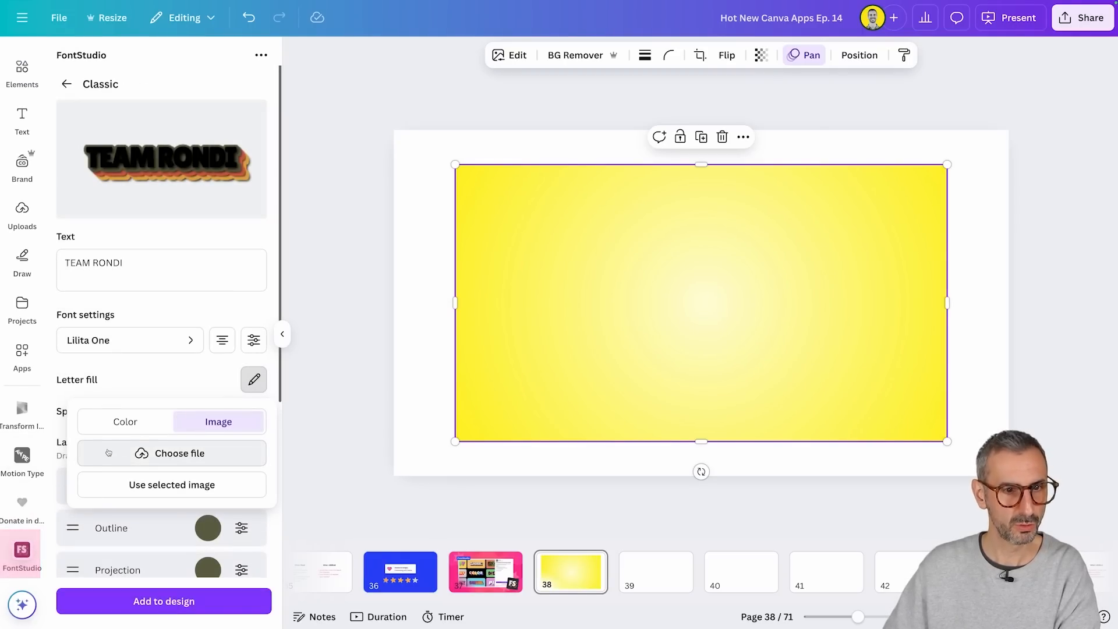
pyautogui.click(154, 489)
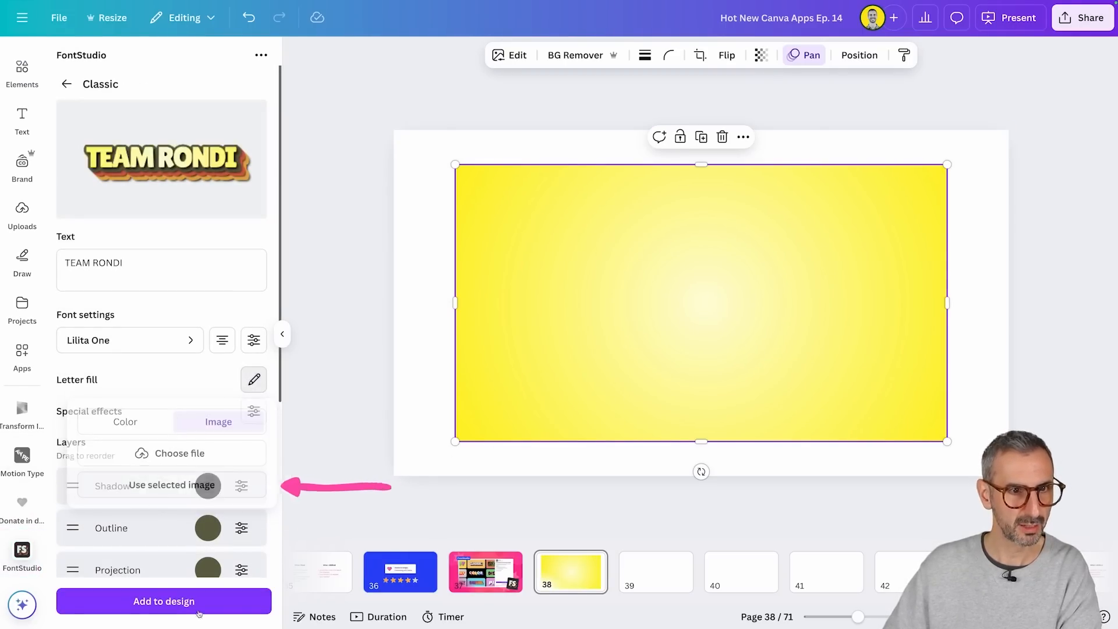
pyautogui.moveTo(120, 185)
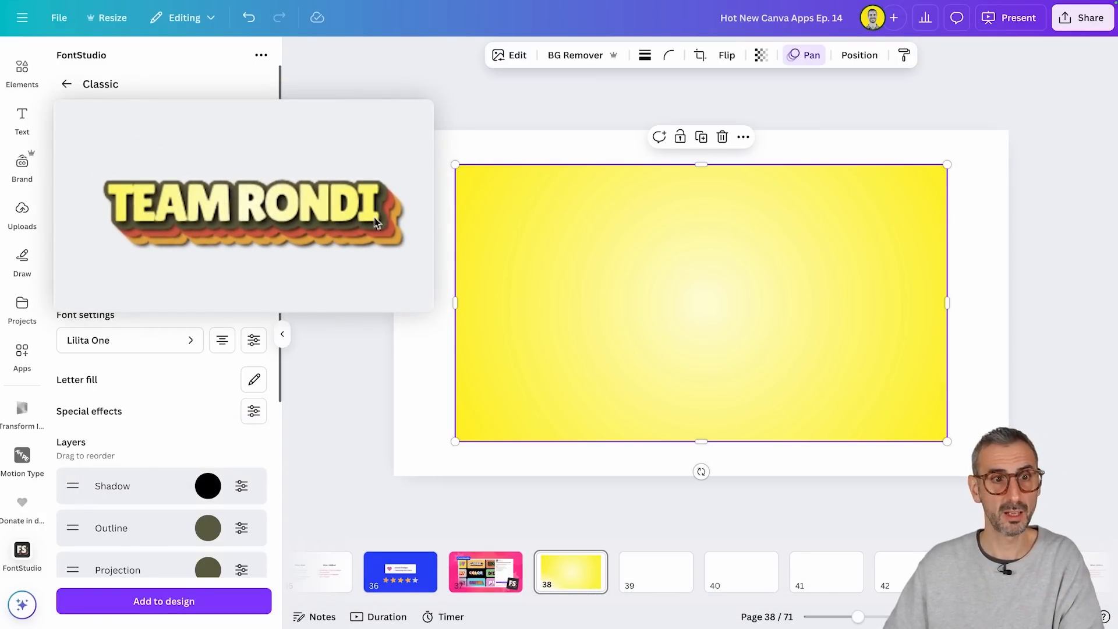
# Step: Shrink the gradient photo to a small thumbnail near the page's upper-right corner and check the letter fill options
pyautogui.scroll(-1, 219, 180)
pyautogui.moveTo(455, 441); pyautogui.dragTo(928, 257)
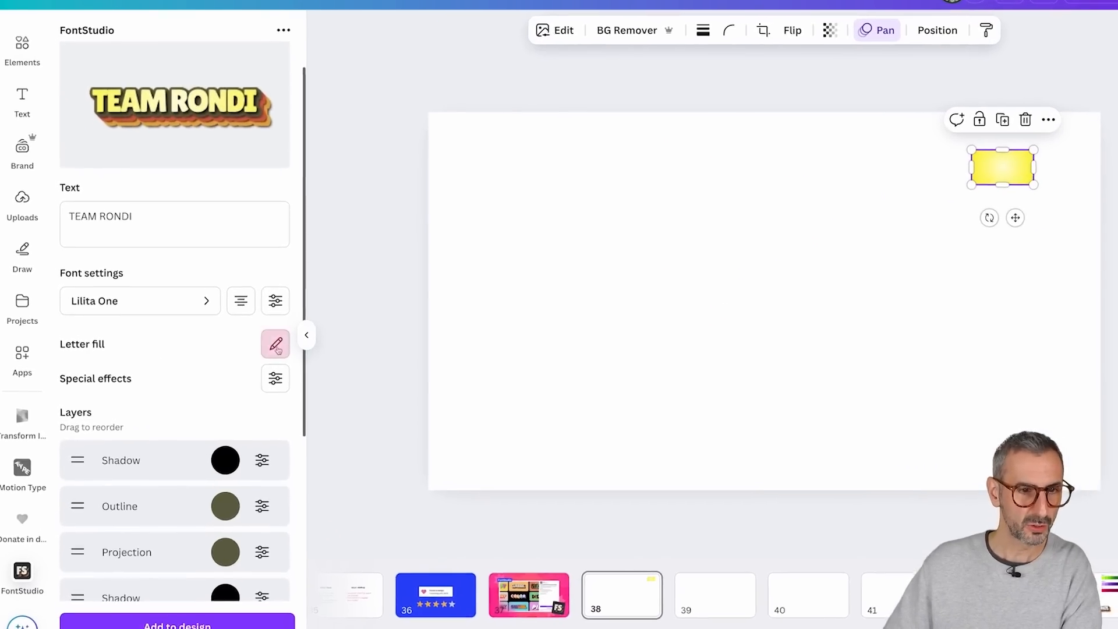
pyautogui.click(276, 346)
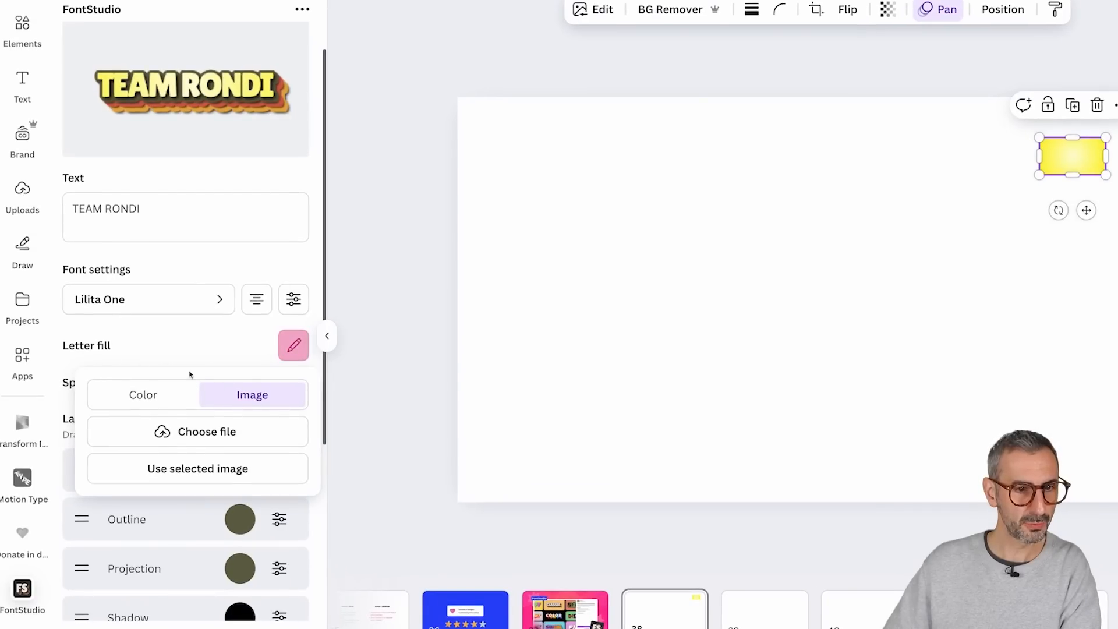
pyautogui.click(197, 347)
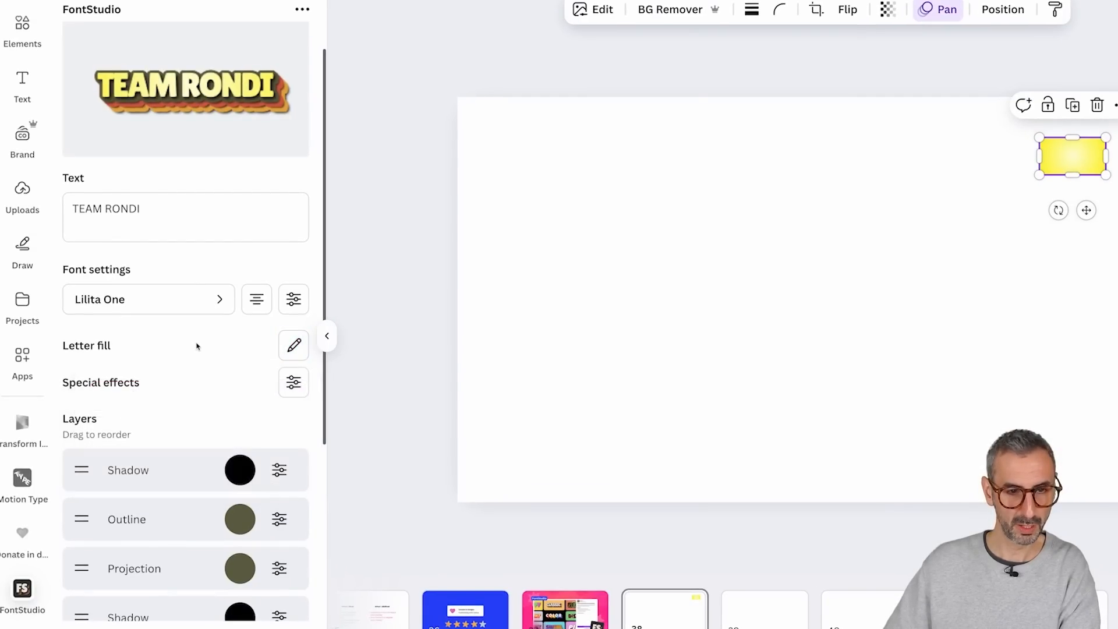
# Step: Try the letter tilt and letter separation special effects on the text and reset the effects
pyautogui.click(289, 386)
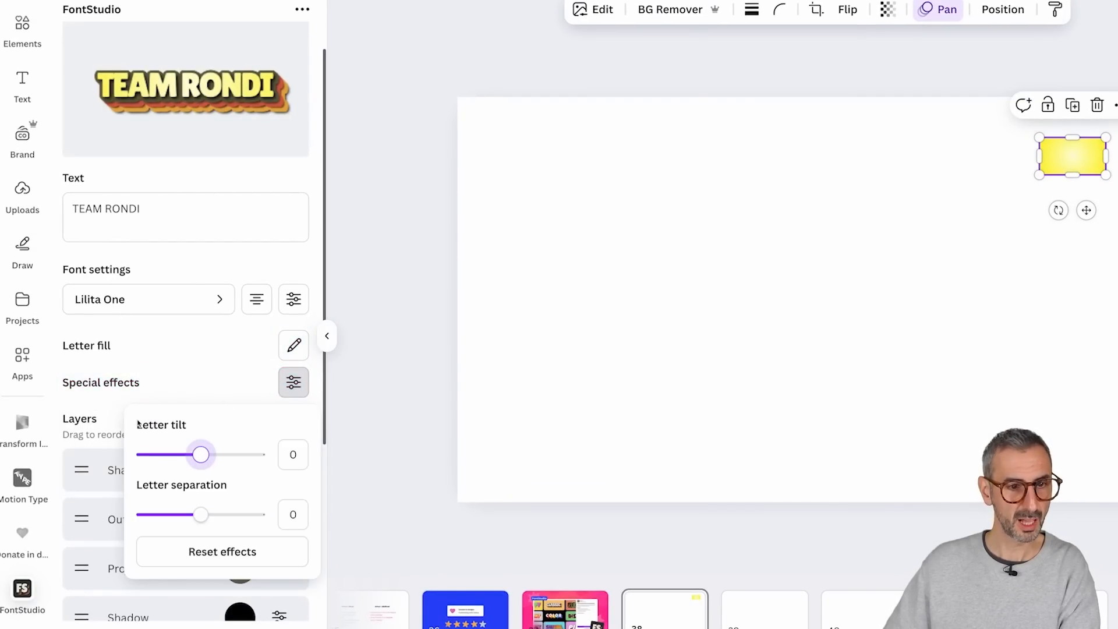
pyautogui.moveTo(207, 457)
pyautogui.mouseDown()
pyautogui.moveTo(227, 455)
pyautogui.moveTo(172, 455)
pyautogui.moveTo(224, 453)
pyautogui.moveTo(202, 450)
pyautogui.mouseUp()
pyautogui.click(201, 514)
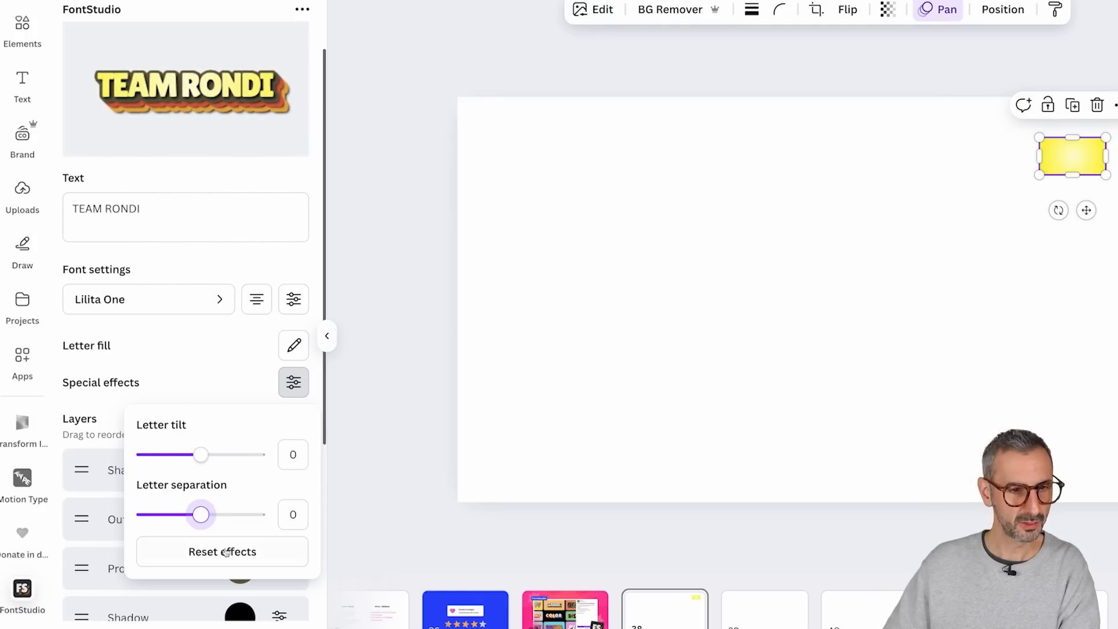
pyautogui.moveTo(199, 515)
pyautogui.mouseDown()
pyautogui.moveTo(250, 512)
pyautogui.moveTo(143, 511)
pyautogui.moveTo(244, 513)
pyautogui.moveTo(210, 514)
pyautogui.mouseUp()
pyautogui.click(227, 559)
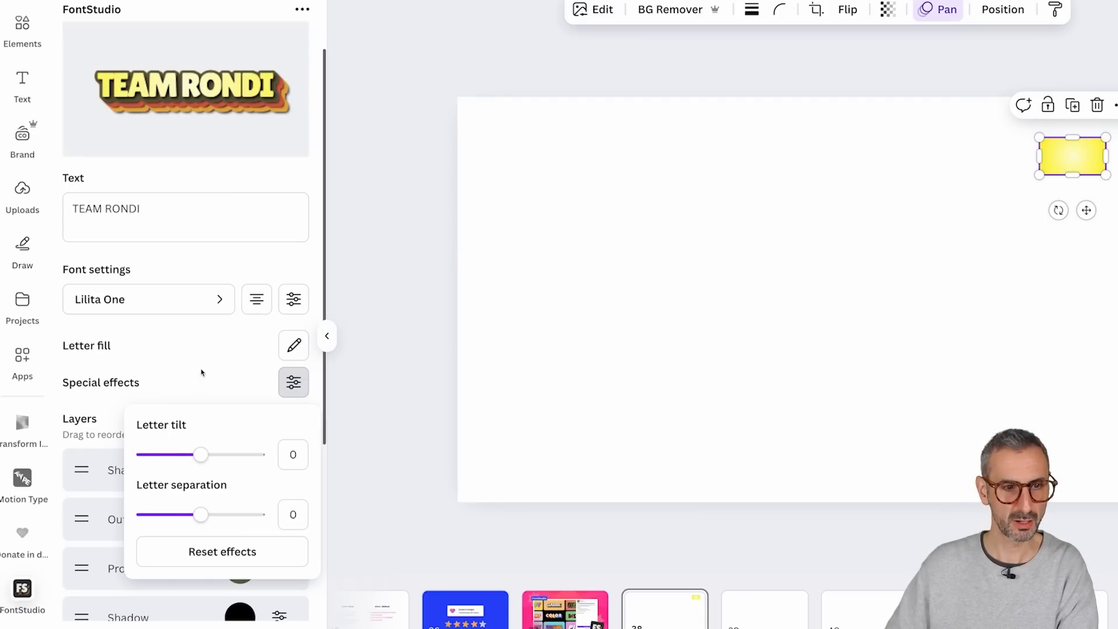
# Step: Examine the Classic template's layer list and the enlarged TEAM RONDI preview
pyautogui.scroll(-4, 201, 373)
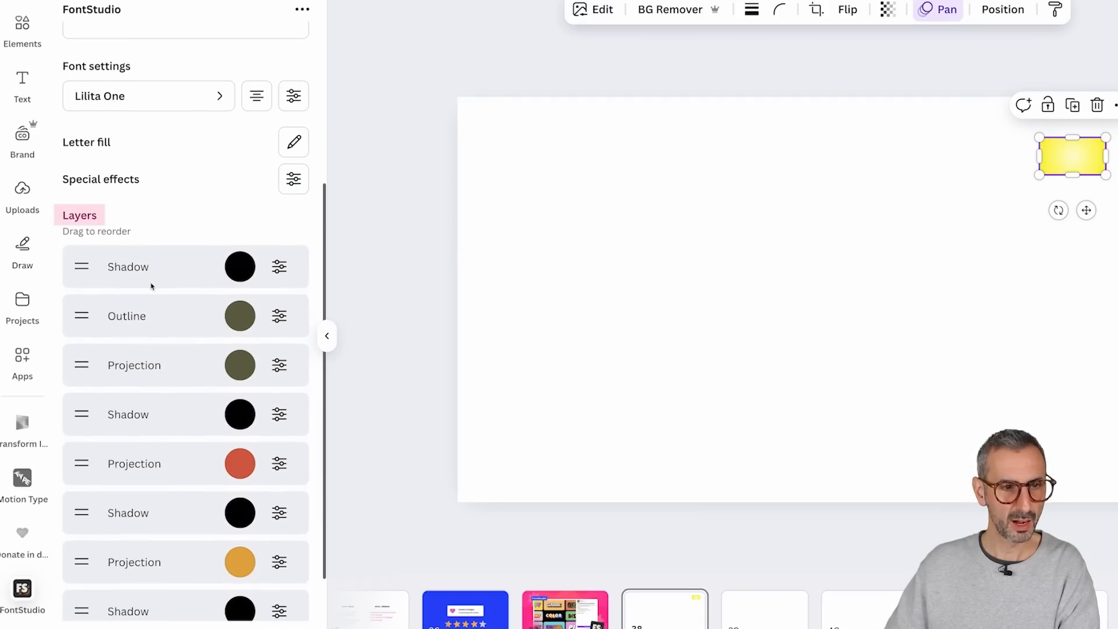
pyautogui.scroll(-1, 140, 233)
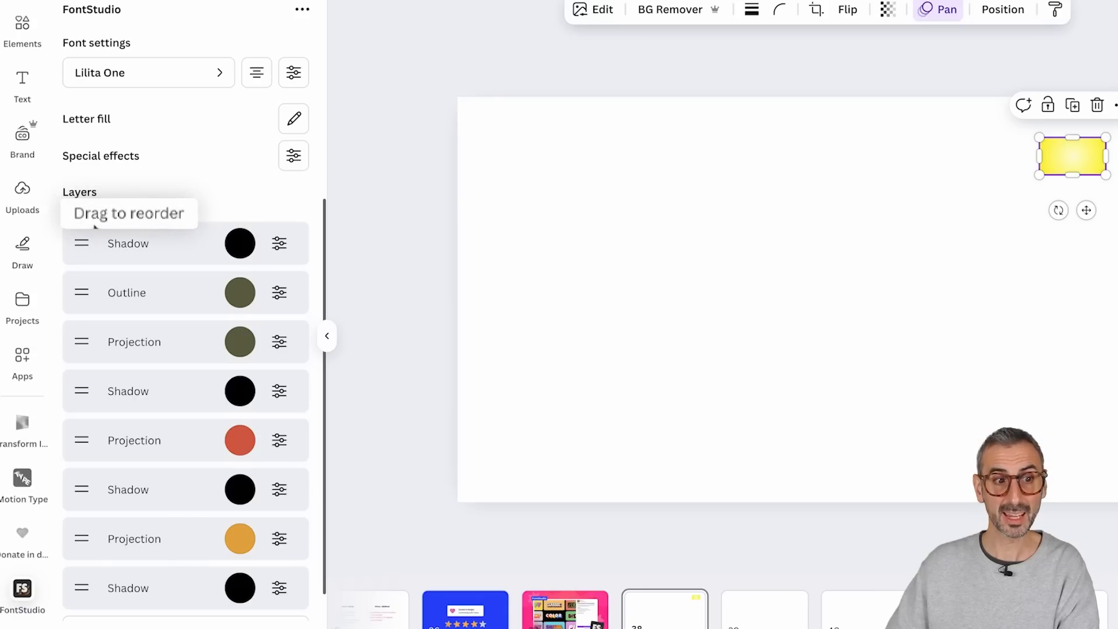
pyautogui.moveTo(85, 243); pyautogui.dragTo(107, 233)
pyautogui.scroll(5, 156, 275)
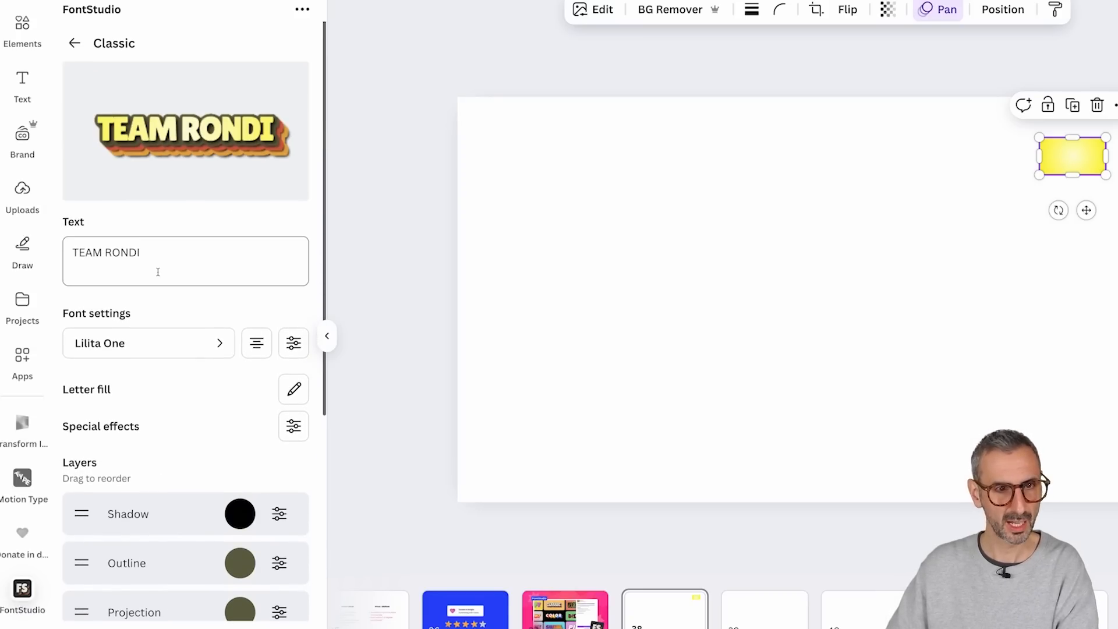
pyautogui.moveTo(158, 141)
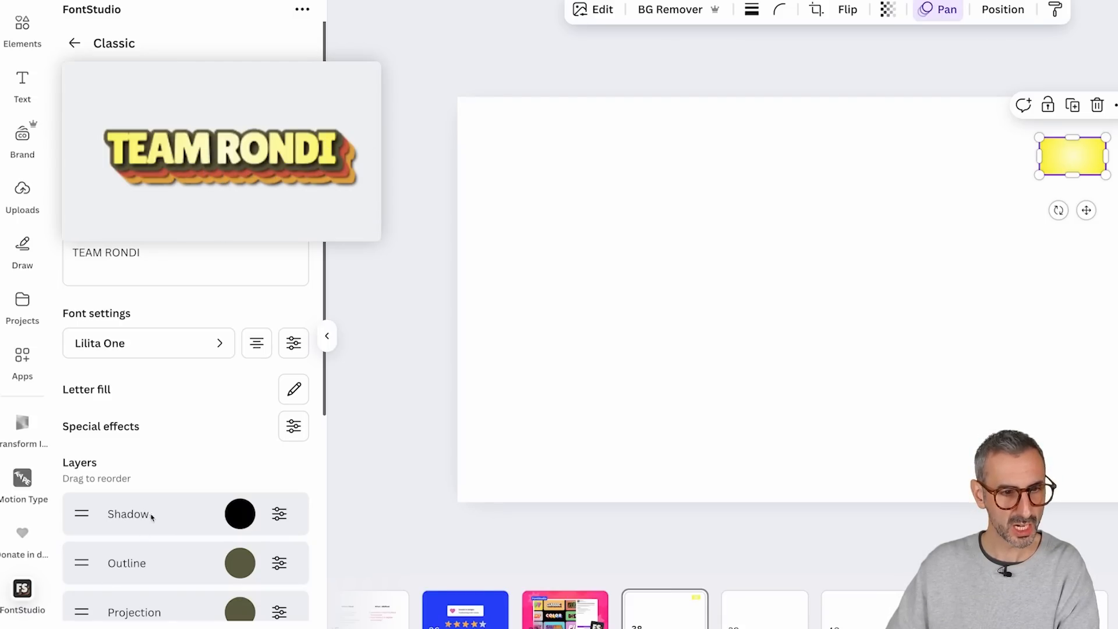
pyautogui.scroll(-5, 166, 517)
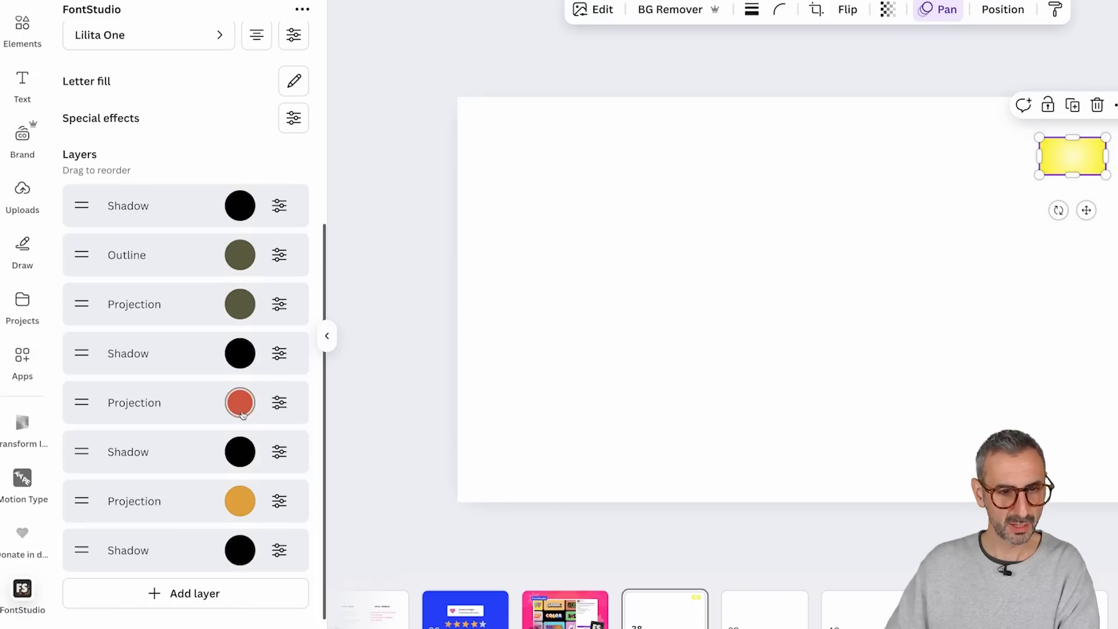
# Step: Set the uppermost Shadow layer's length to 8, blur to 6 and angle to 25, keeping its opacity at 1
pyautogui.click(280, 208)
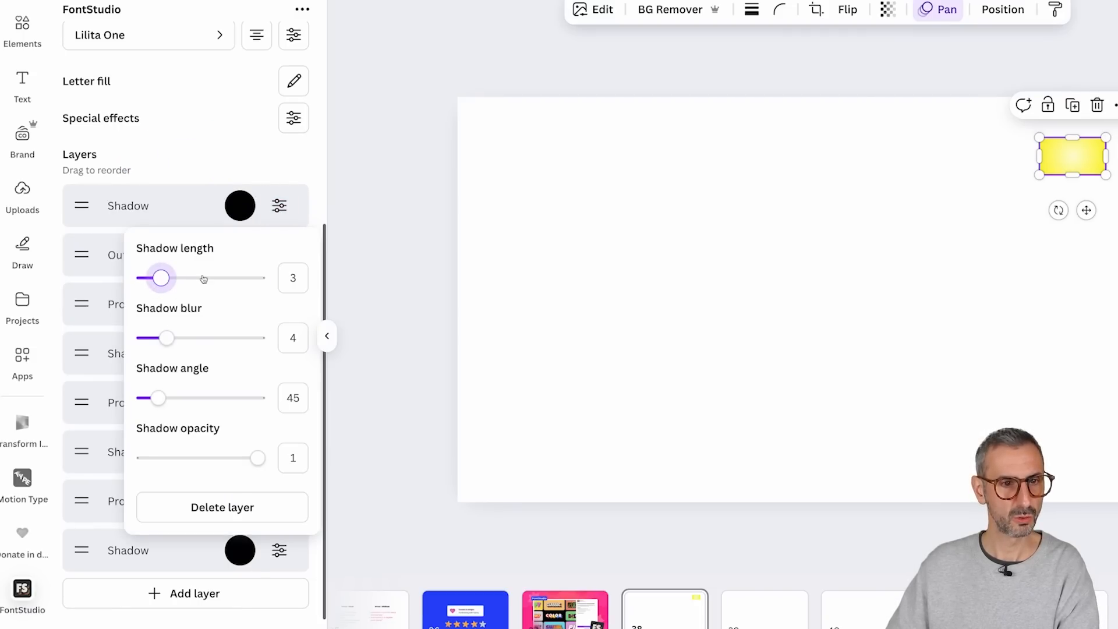
pyautogui.scroll(3, 232, 70)
pyautogui.click(315, 376)
pyautogui.scroll(3, 269, 358)
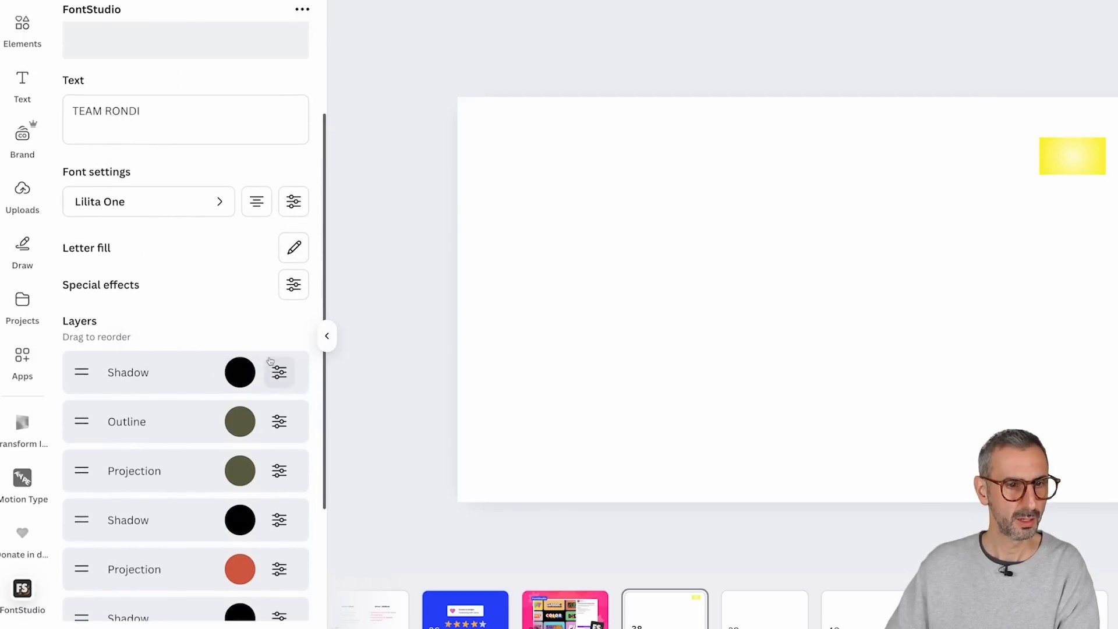
pyautogui.click(280, 515)
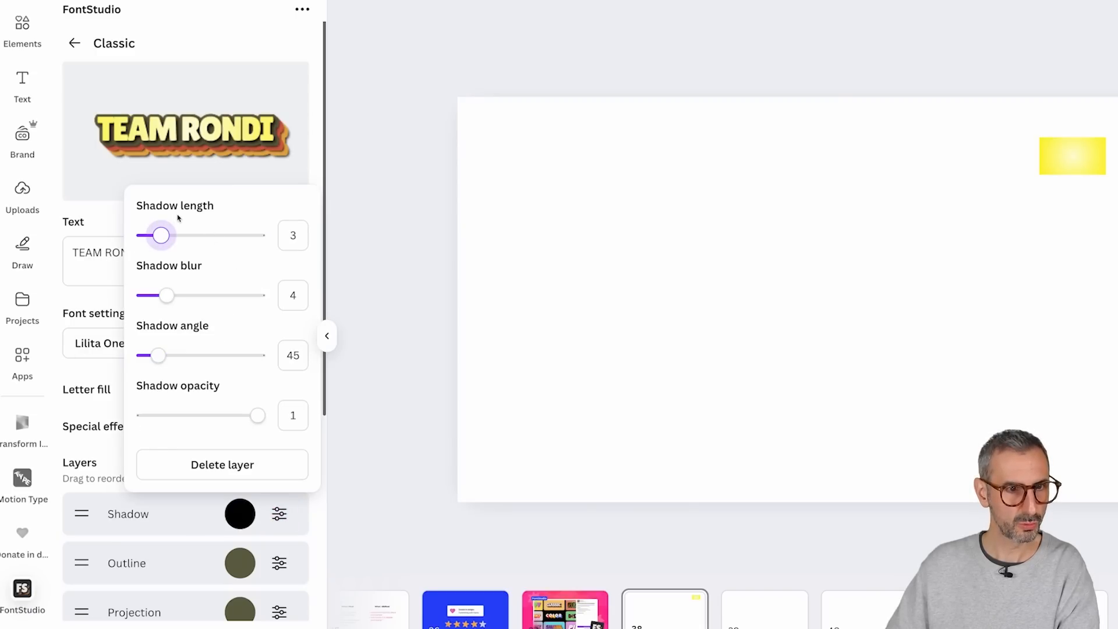
pyautogui.moveTo(162, 234)
pyautogui.mouseDown()
pyautogui.moveTo(252, 231)
pyautogui.moveTo(159, 228)
pyautogui.moveTo(182, 232)
pyautogui.mouseUp()
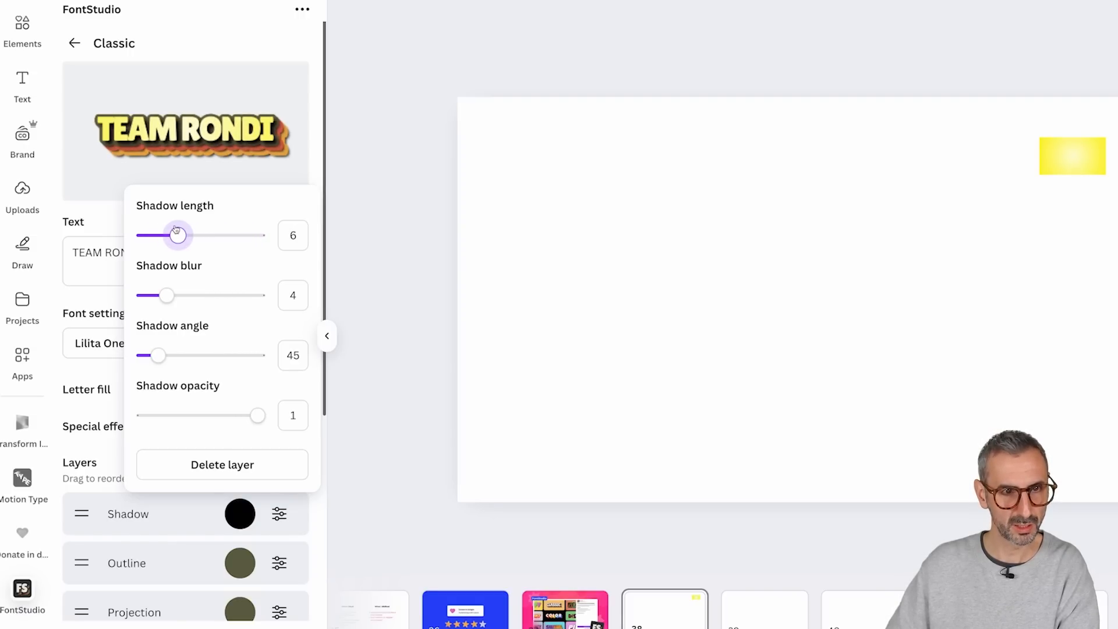
pyautogui.moveTo(166, 291)
pyautogui.mouseDown()
pyautogui.moveTo(257, 295)
pyautogui.moveTo(177, 295)
pyautogui.mouseUp()
pyautogui.moveTo(158, 355); pyautogui.dragTo(151, 329)
pyautogui.moveTo(260, 420)
pyautogui.mouseDown()
pyautogui.moveTo(101, 406)
pyautogui.moveTo(388, 413)
pyautogui.moveTo(239, 414)
pyautogui.moveTo(260, 414)
pyautogui.mouseUp()
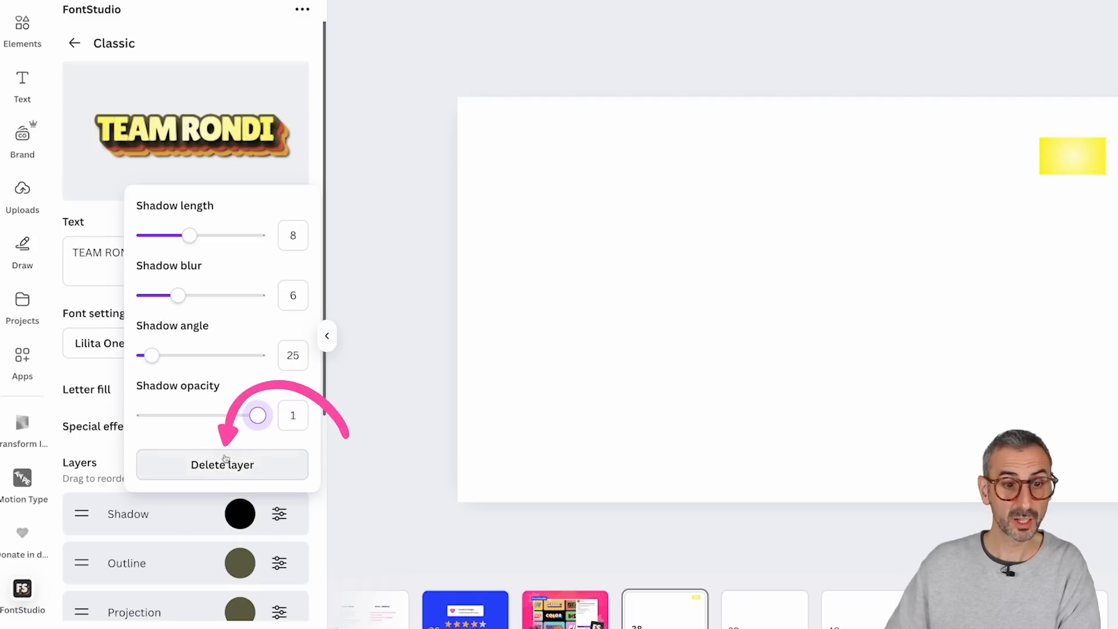
pyautogui.click(121, 227)
# Step: Adjust the thickness of the Classic template's Outline layer
pyautogui.scroll(-3, 175, 407)
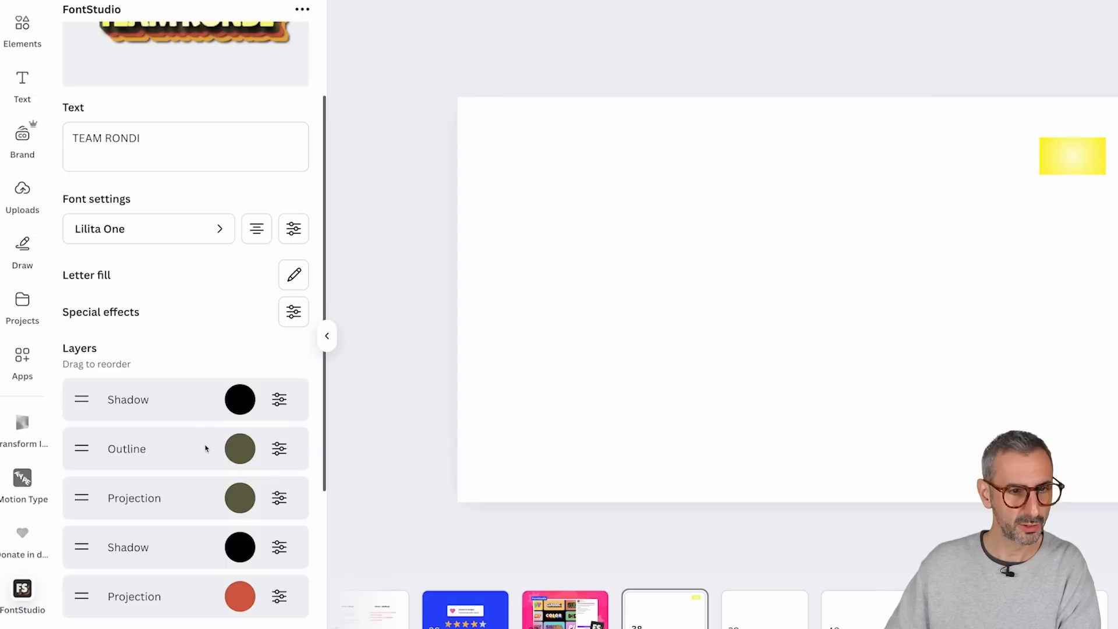
pyautogui.click(275, 446)
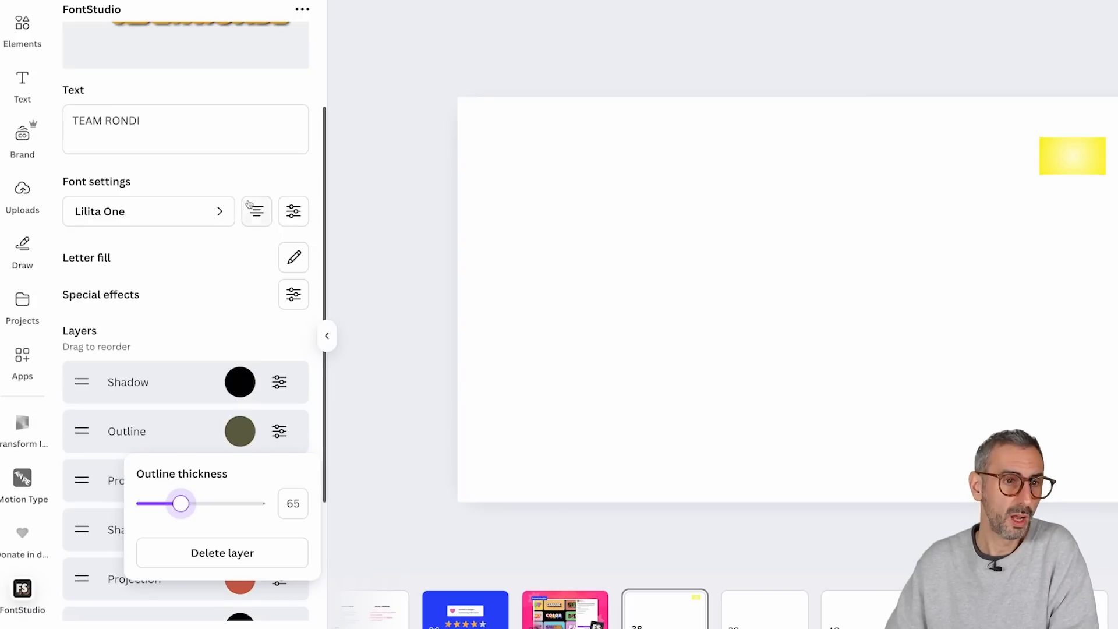
pyautogui.scroll(3, 179, 504)
pyautogui.moveTo(177, 469)
pyautogui.mouseDown()
pyautogui.moveTo(257, 464)
pyautogui.moveTo(180, 464)
pyautogui.moveTo(213, 455)
pyautogui.moveTo(185, 454)
pyautogui.mouseUp()
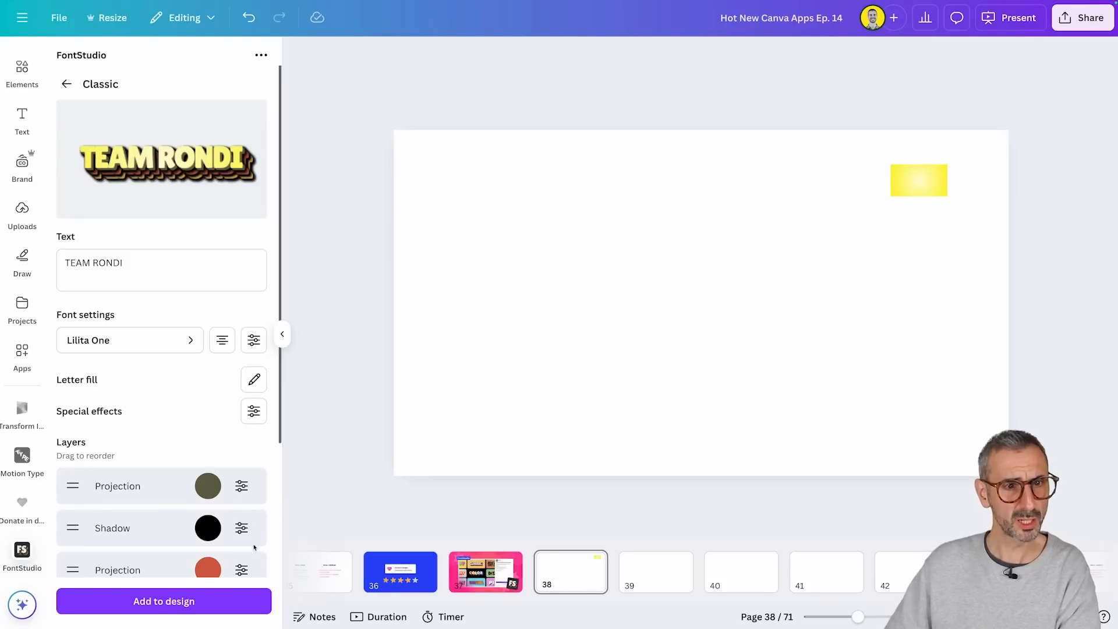
# Step: Switch the TEAM RONDI text to the Blank template and set its font to Barlow
pyautogui.click(66, 84)
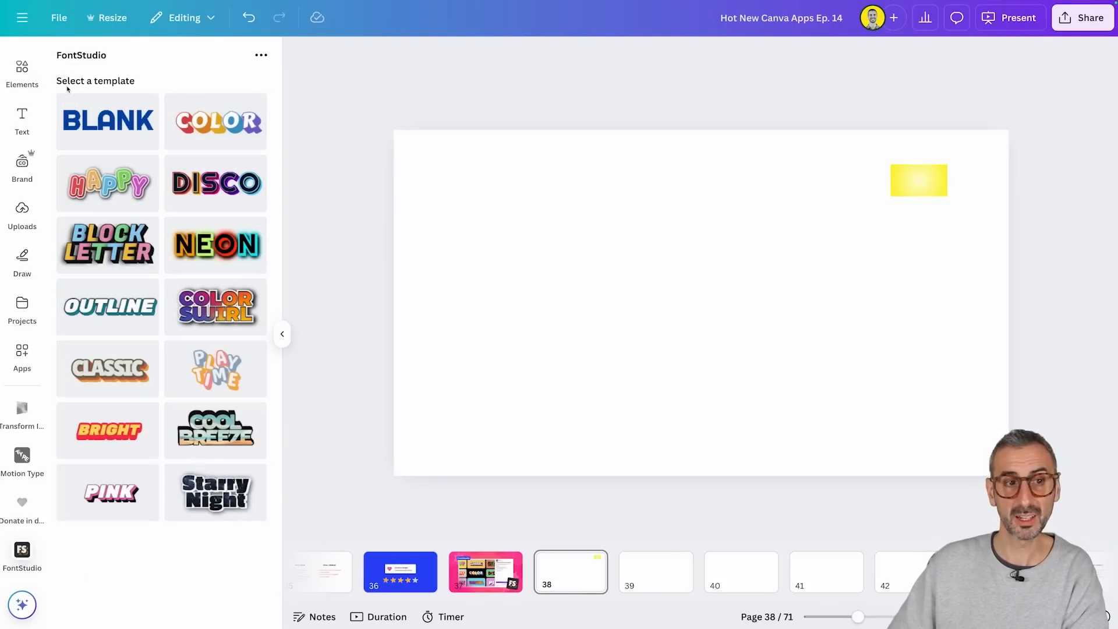
pyautogui.click(120, 122)
pyautogui.click(117, 343)
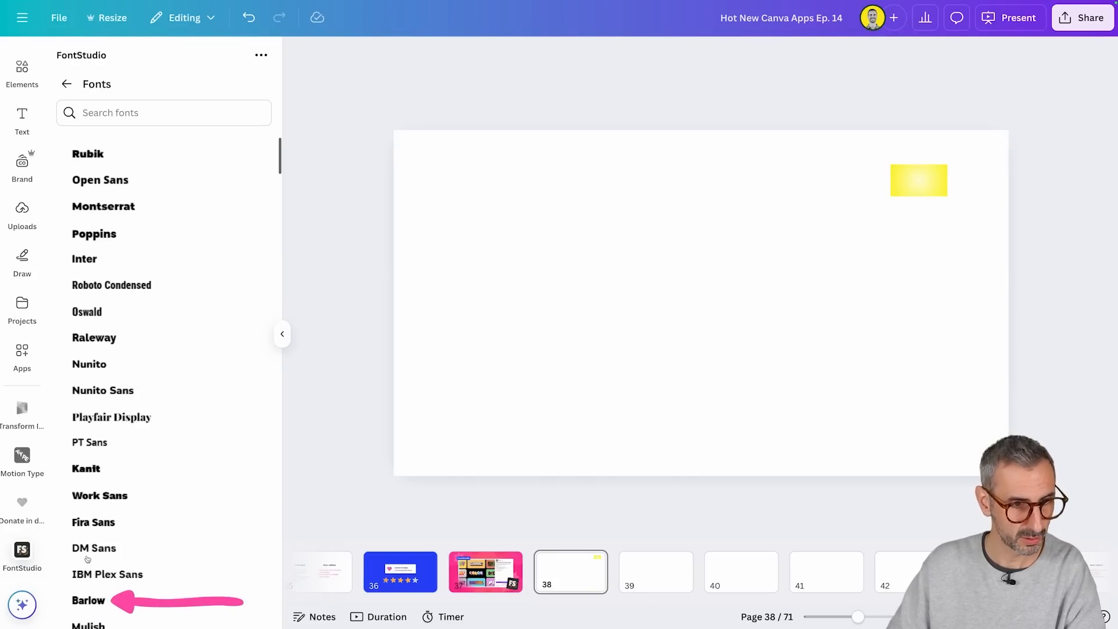
pyautogui.click(88, 600)
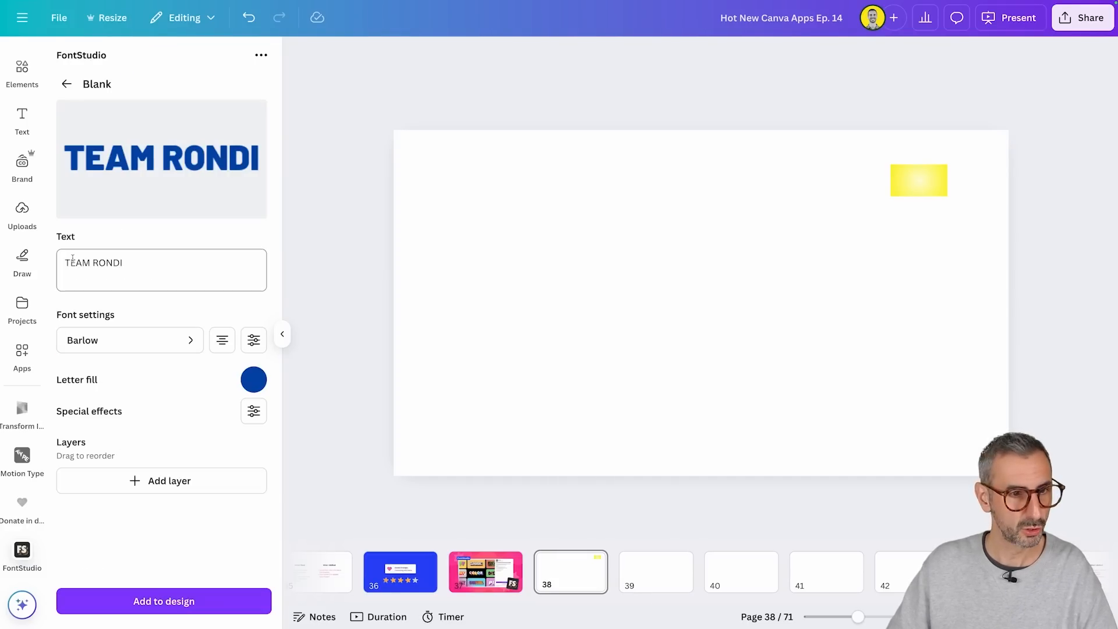
# Step: Change the letter fill to white and set the letter spacing to -80
pyautogui.click(254, 379)
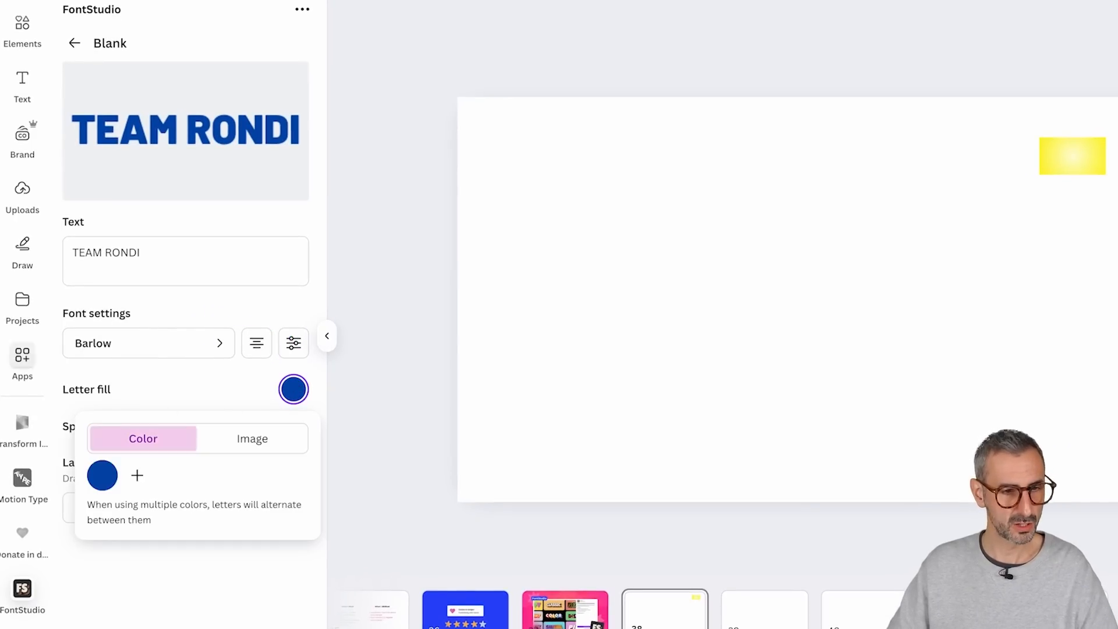
pyautogui.click(110, 479)
pyautogui.click(187, 412)
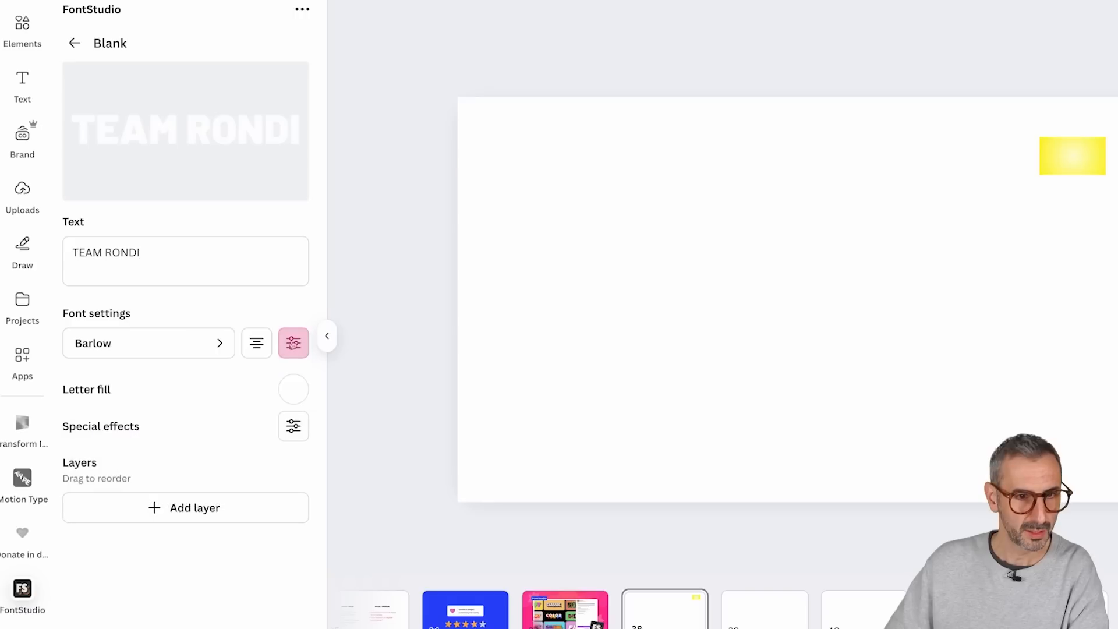
pyautogui.click(295, 344)
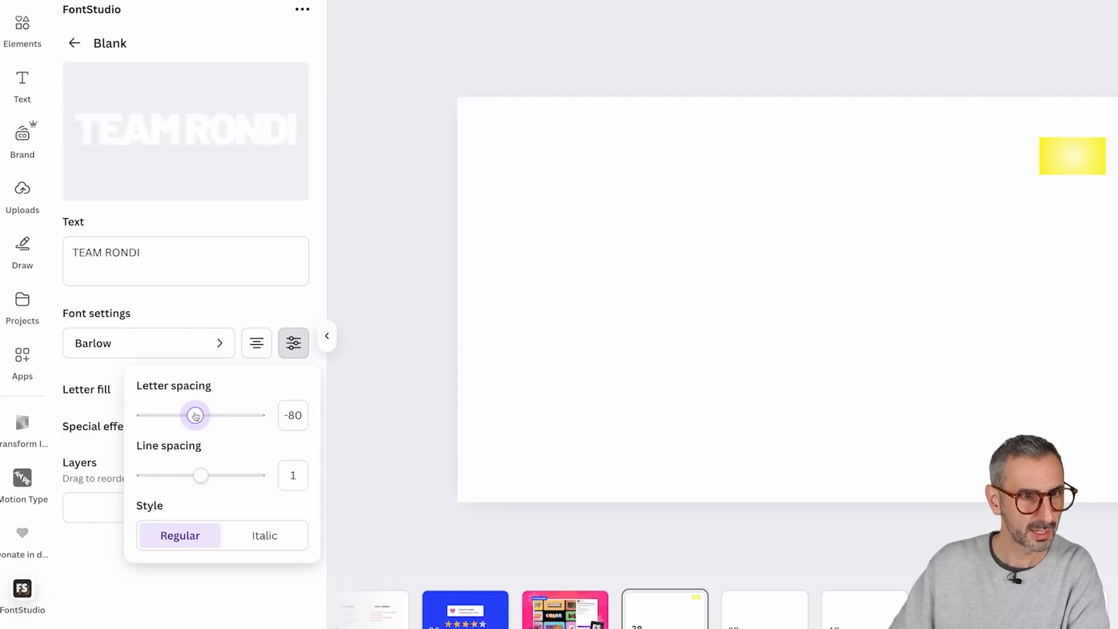
pyautogui.click(287, 311)
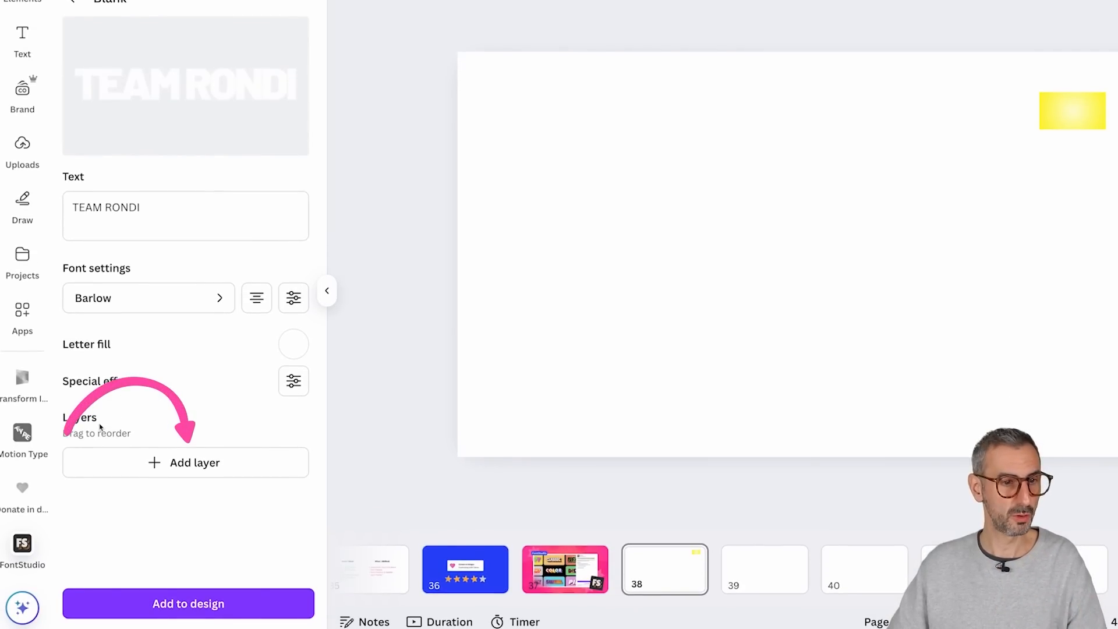
# Step: Return to FontStudio from the brand colors and add an Outline layer to the text
pyautogui.click(155, 462)
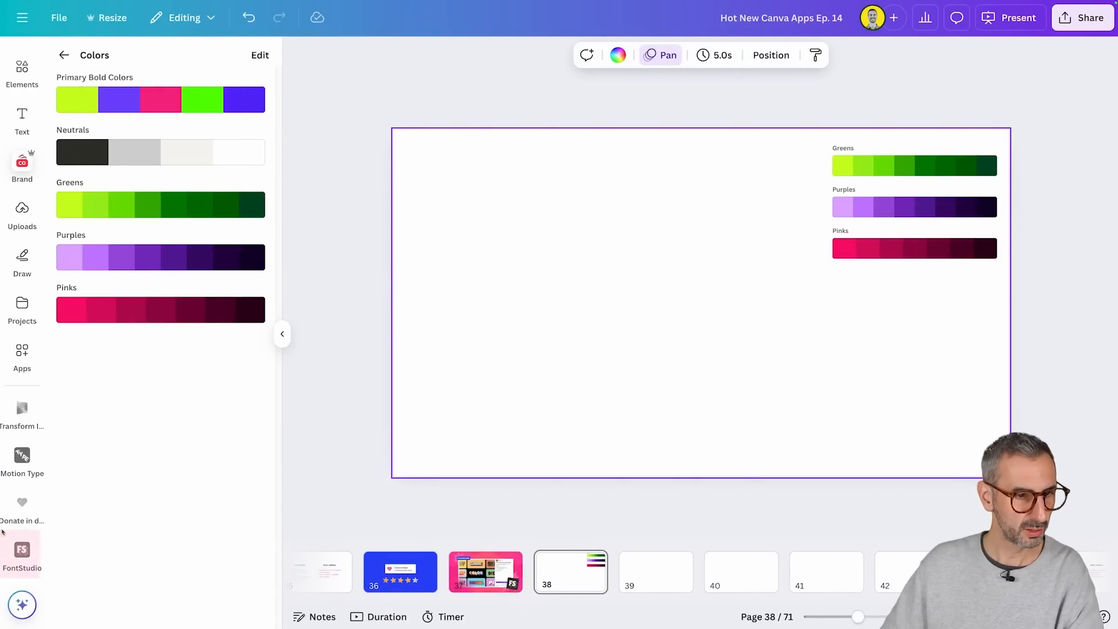
pyautogui.click(22, 551)
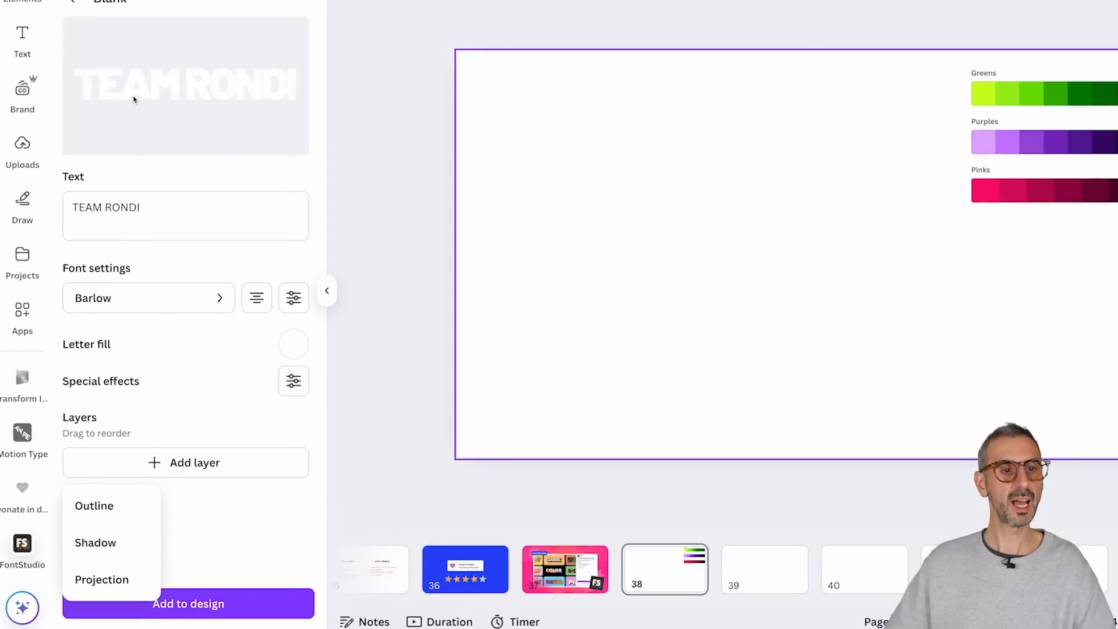
pyautogui.click(95, 503)
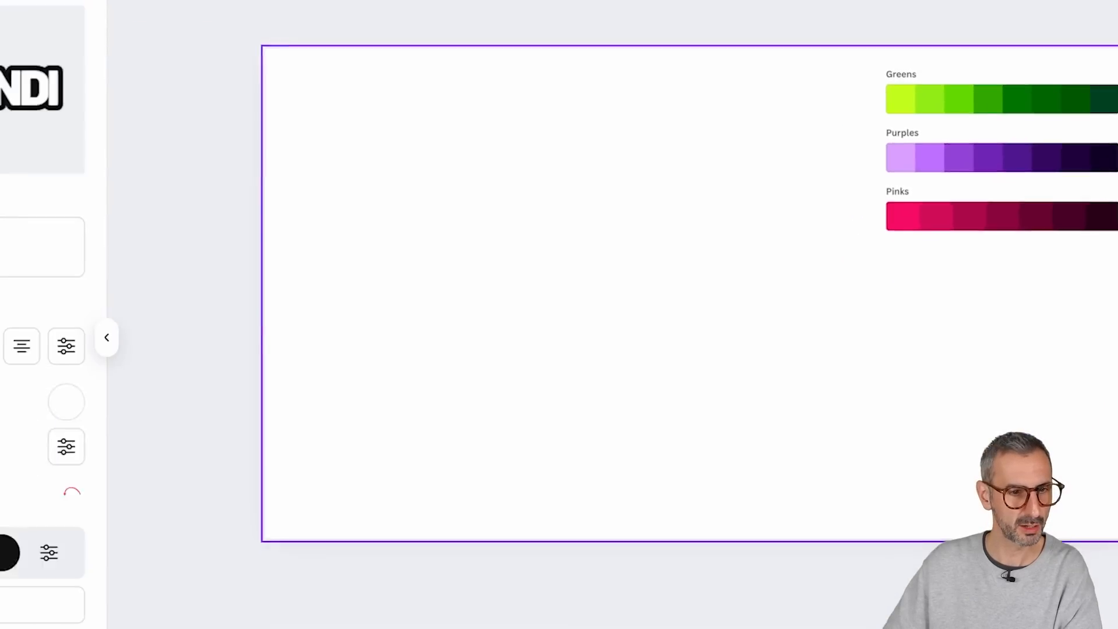
# Step: Sample the darkest purple, #10002A, from the palette on page 38 as the outline color and preview the text enlarged
pyautogui.click(9, 551)
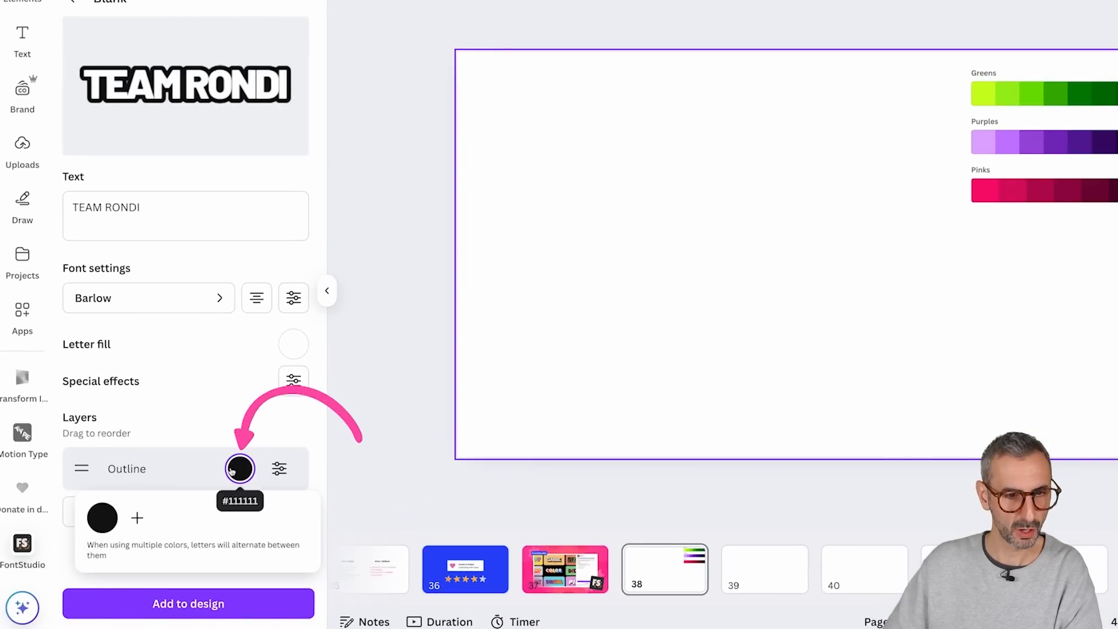
pyautogui.click(103, 519)
pyautogui.scroll(-2, 179, 438)
pyautogui.scroll(3, 186, 466)
pyautogui.click(115, 308)
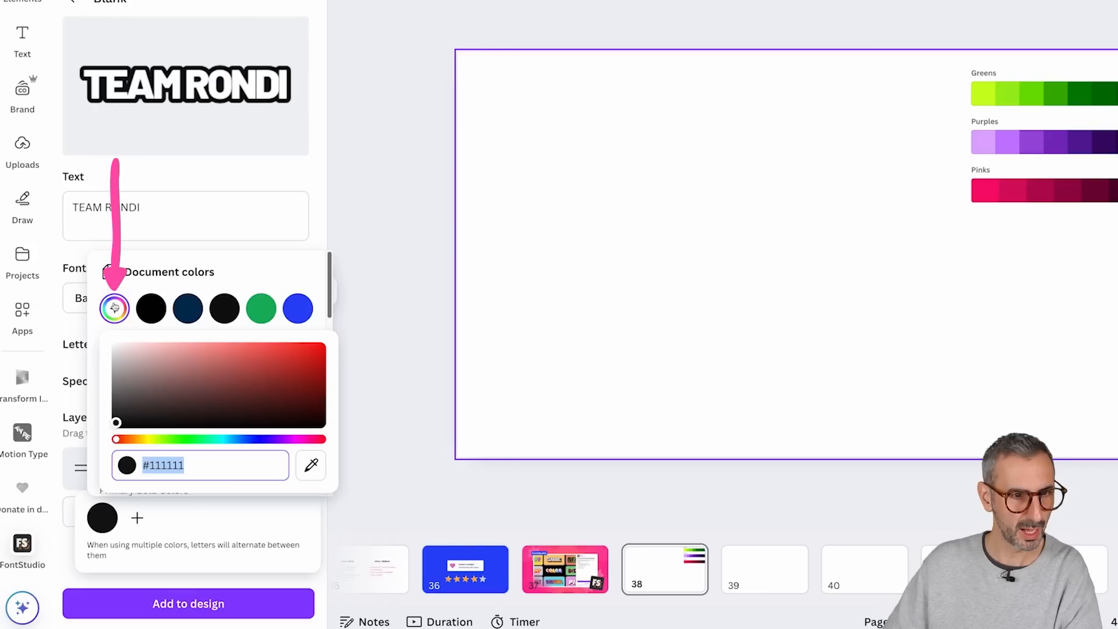
pyautogui.click(311, 464)
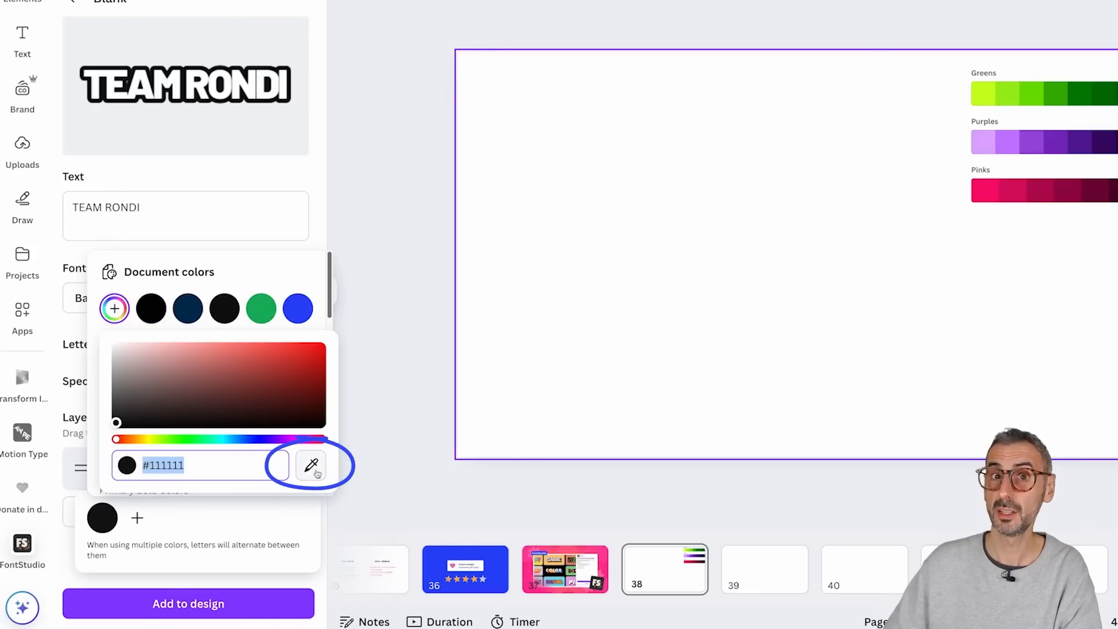
pyautogui.click(1117, 144)
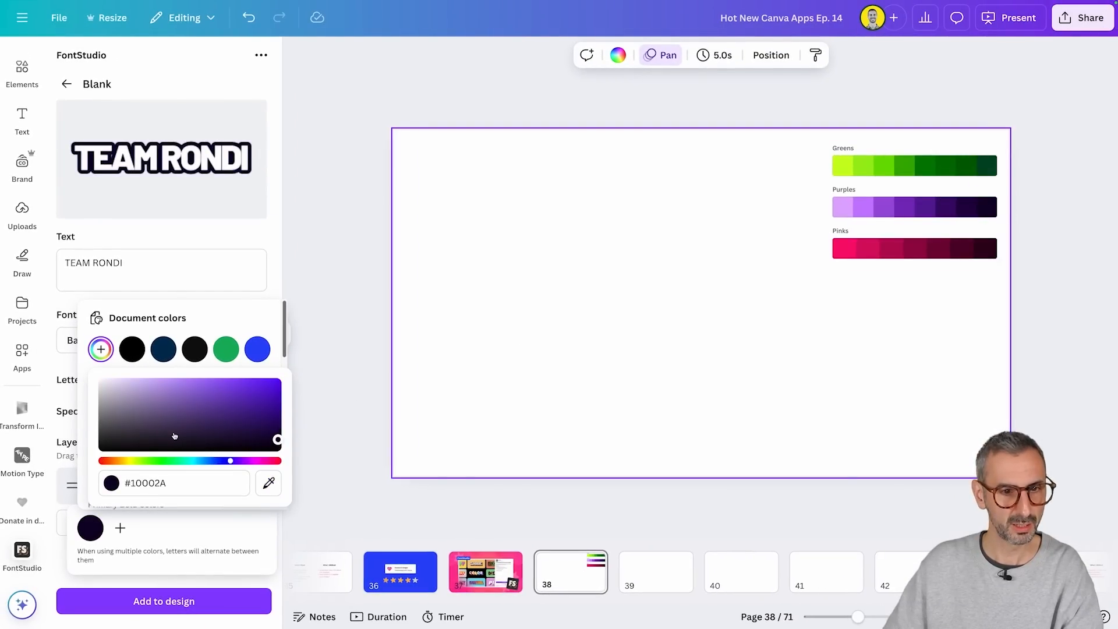
pyautogui.click(294, 341)
pyautogui.moveTo(115, 157)
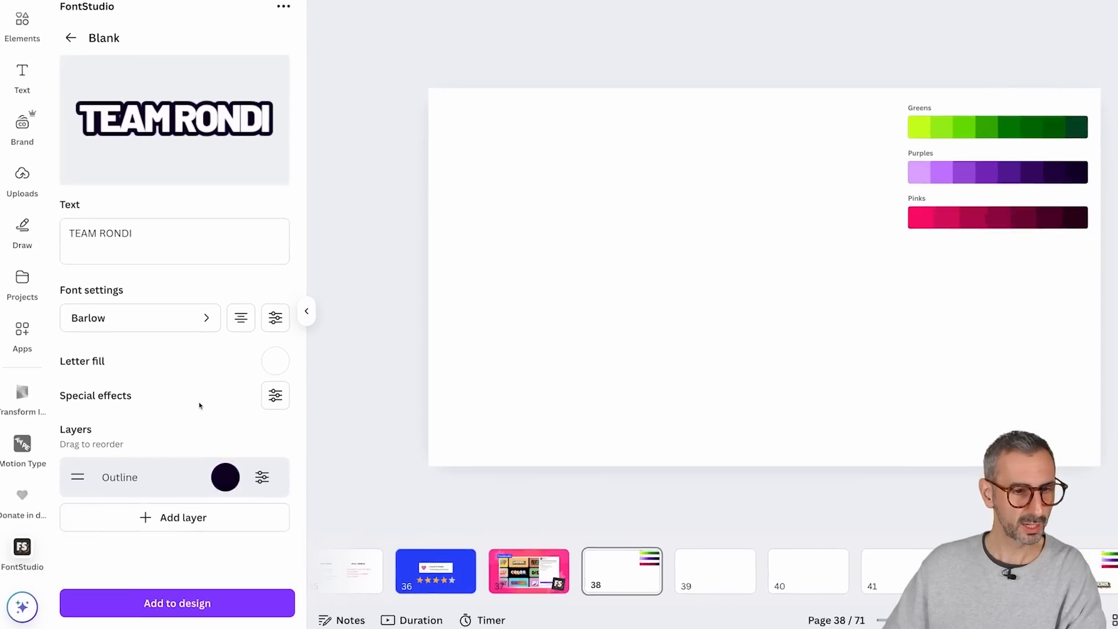
# Step: Reduce the thickness of the dark purple Outline layer
pyautogui.click(241, 485)
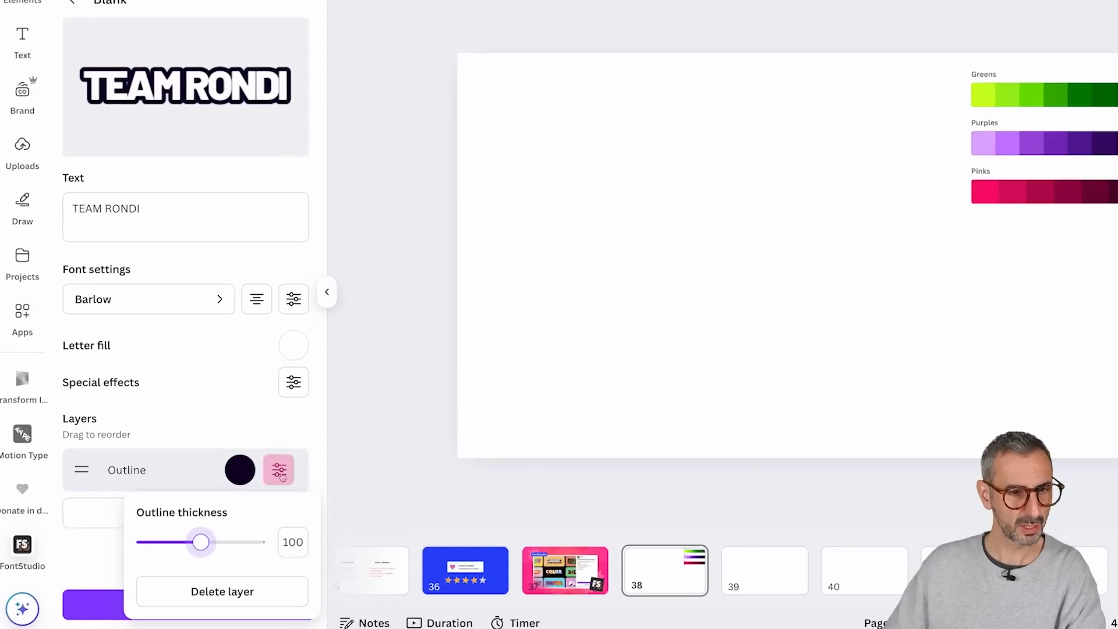
pyautogui.moveTo(204, 544); pyautogui.dragTo(173, 536)
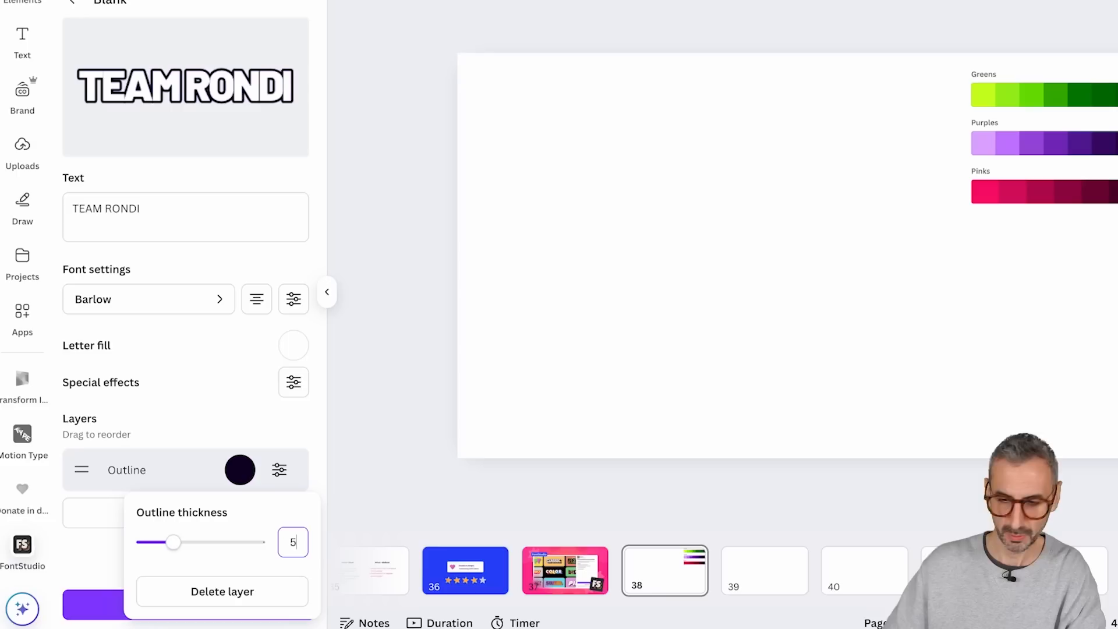
pyautogui.click(280, 469)
# Step: Try a Shadow layer on the outlined text and remove it
pyautogui.click(232, 513)
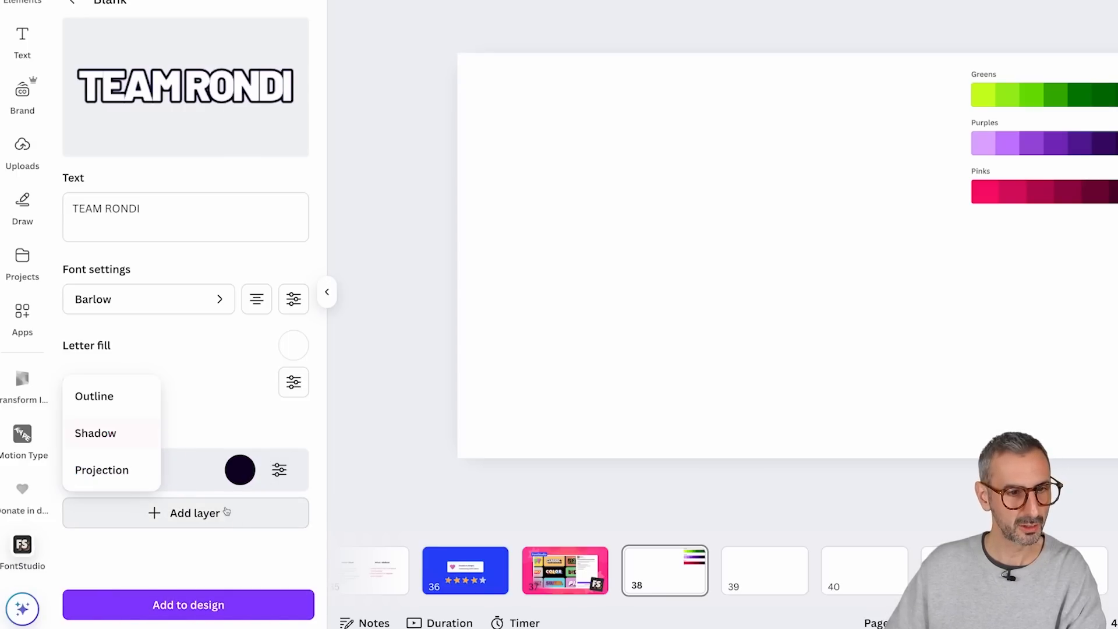
pyautogui.click(143, 438)
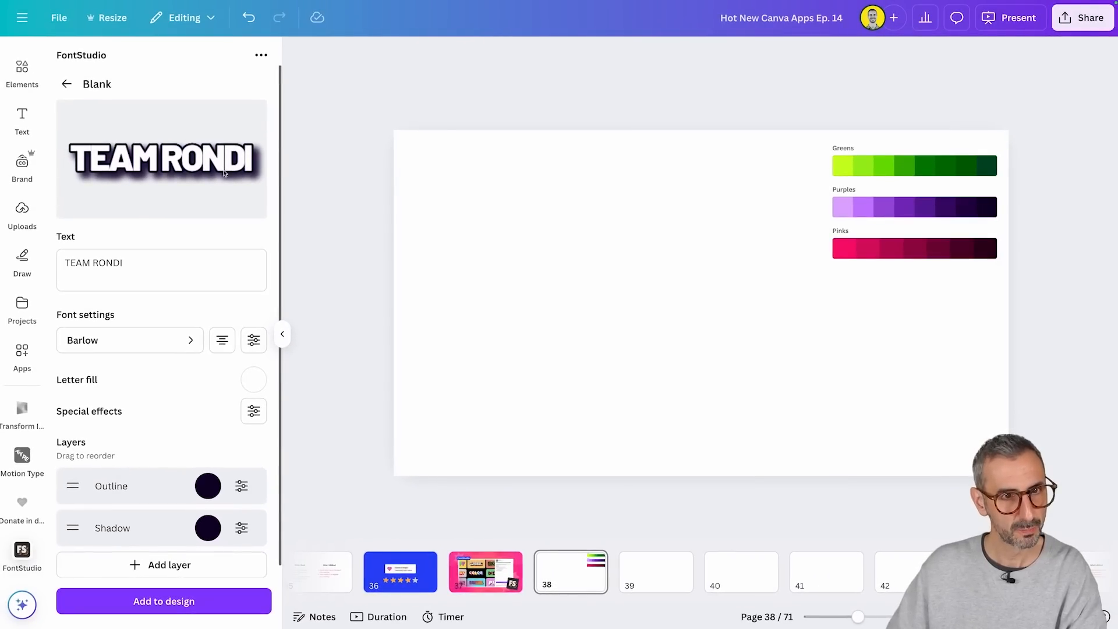
pyautogui.click(241, 528)
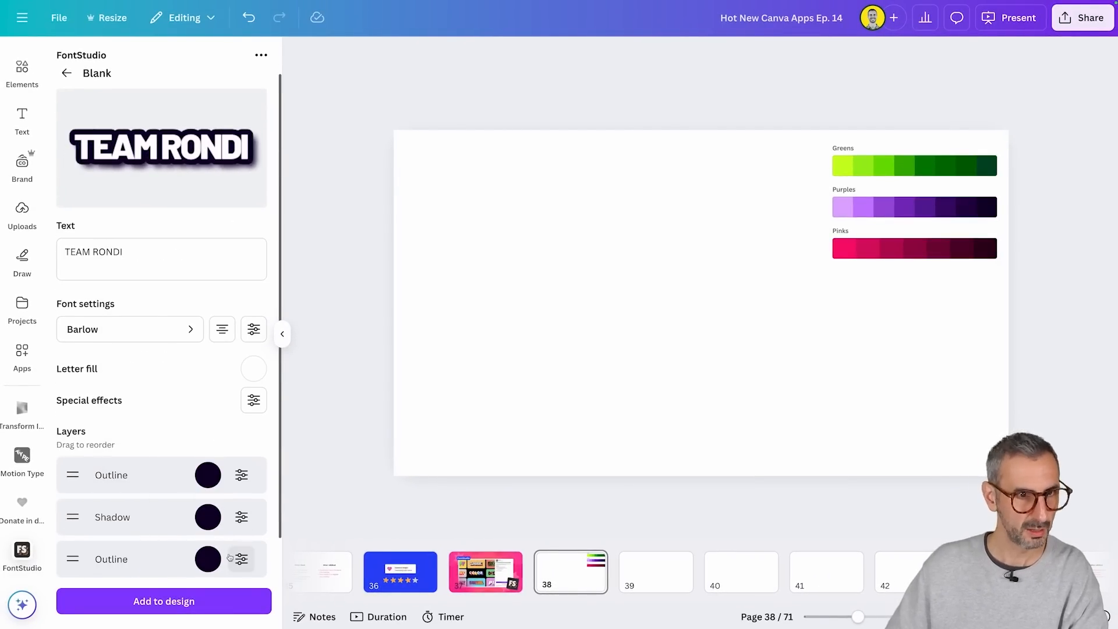
# Step: Add four more Outline layers beneath the purple one, colored in greens from darkest to lime using the page's palette
pyautogui.click(207, 559)
pyautogui.click(117, 492)
pyautogui.click(100, 314)
pyautogui.click(194, 315)
pyautogui.click(181, 557)
pyautogui.click(84, 455)
pyautogui.click(208, 536)
pyautogui.click(90, 471)
pyautogui.click(103, 345)
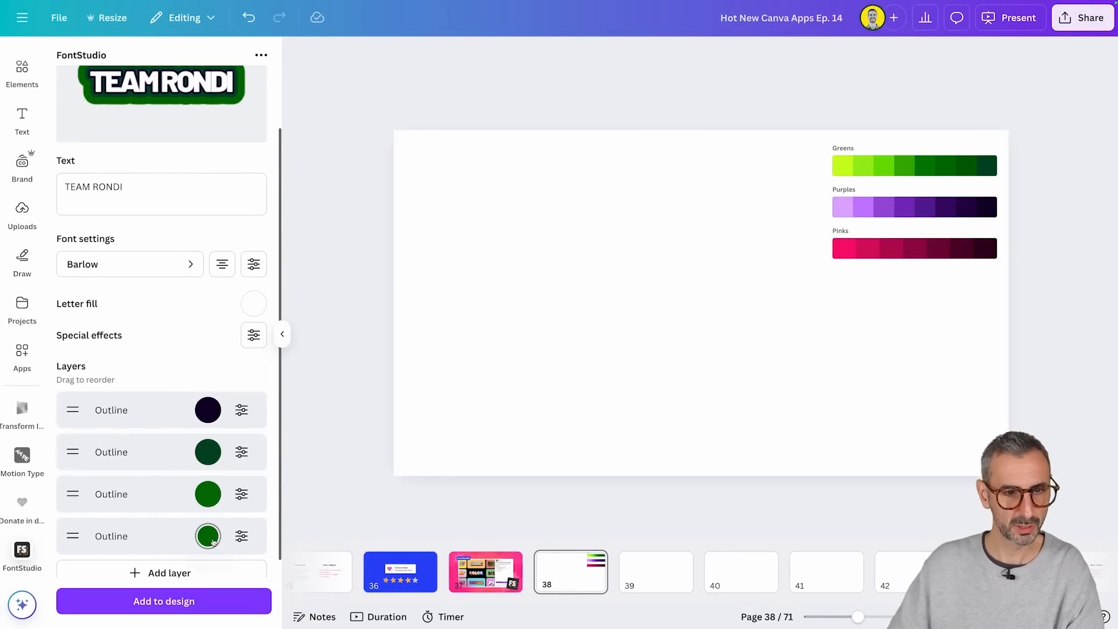
pyautogui.click(208, 536)
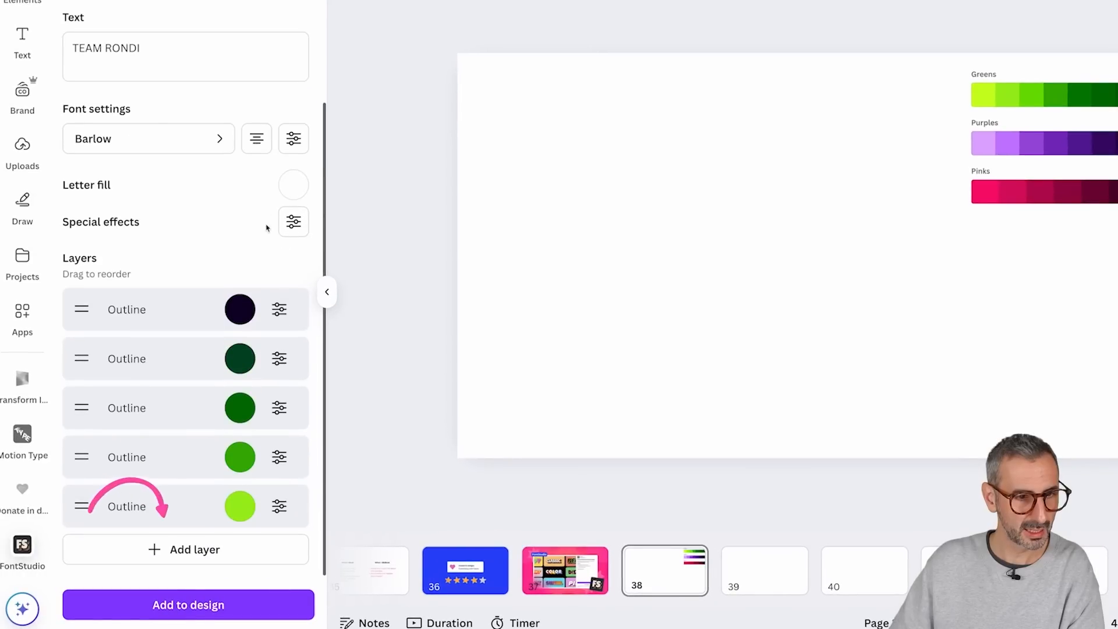
# Step: Add a Projection layer below the green outlines and check it in the text preview
pyautogui.click(183, 558)
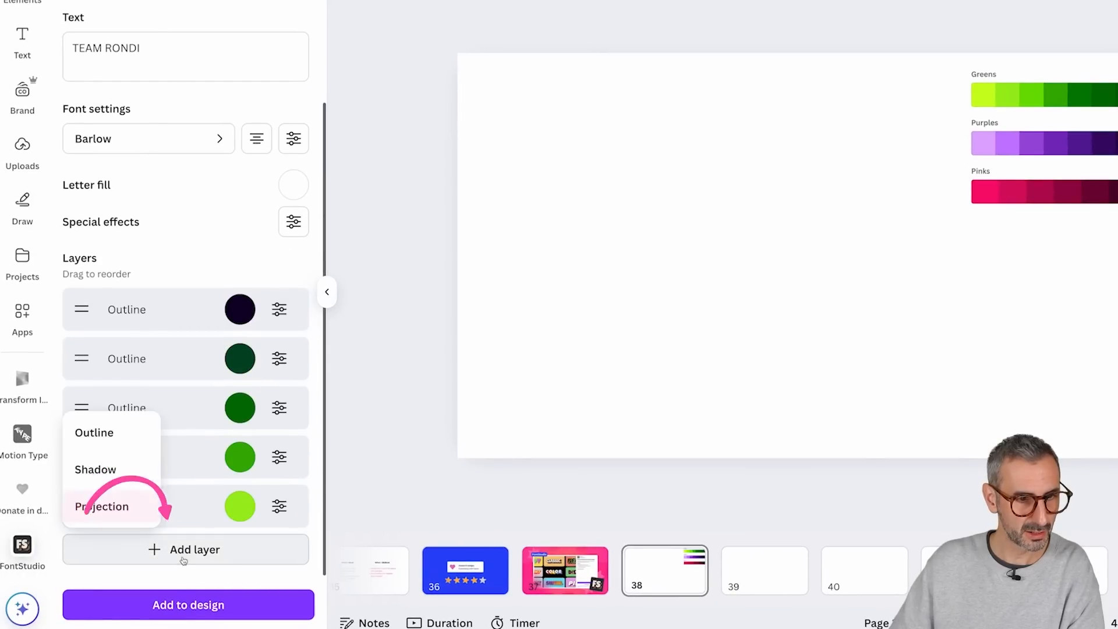
pyautogui.click(114, 508)
pyautogui.scroll(3, 144, 366)
pyautogui.scroll(-4, 145, 365)
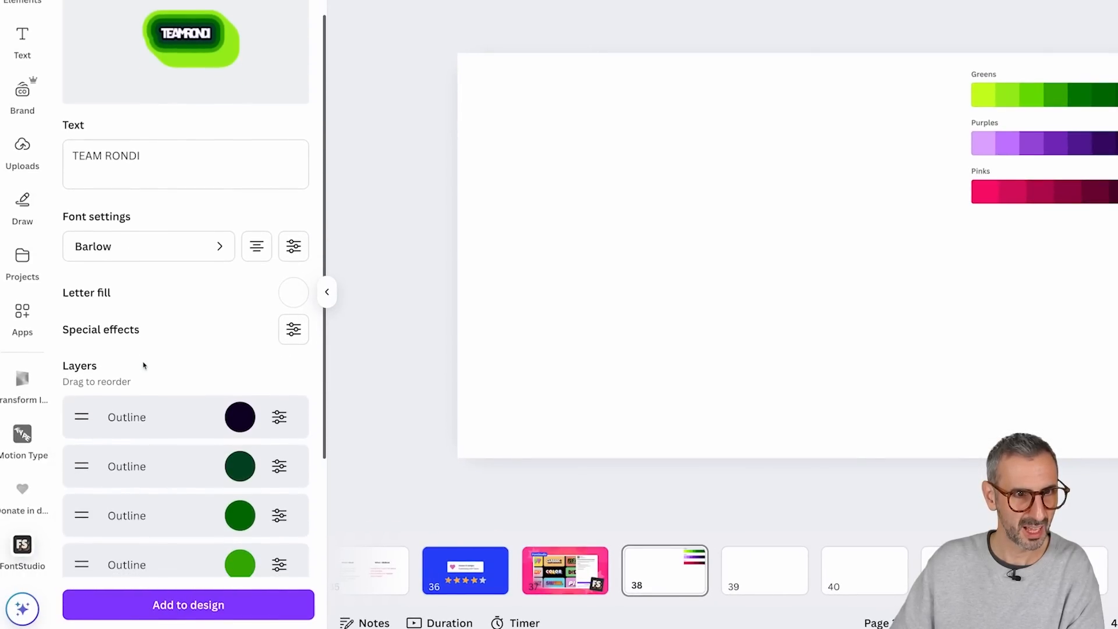
# Step: Add the layered green TEAM RONDI effect to page 38, enlarge it and position it near the page's center
pyautogui.click(188, 605)
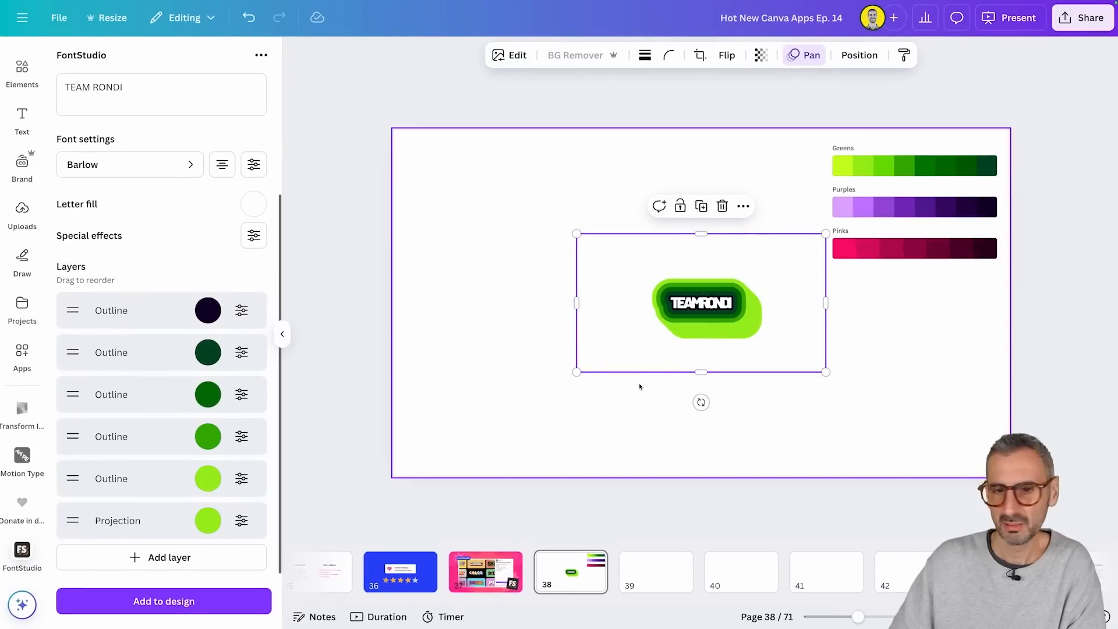
pyautogui.moveTo(674, 332); pyautogui.dragTo(582, 370)
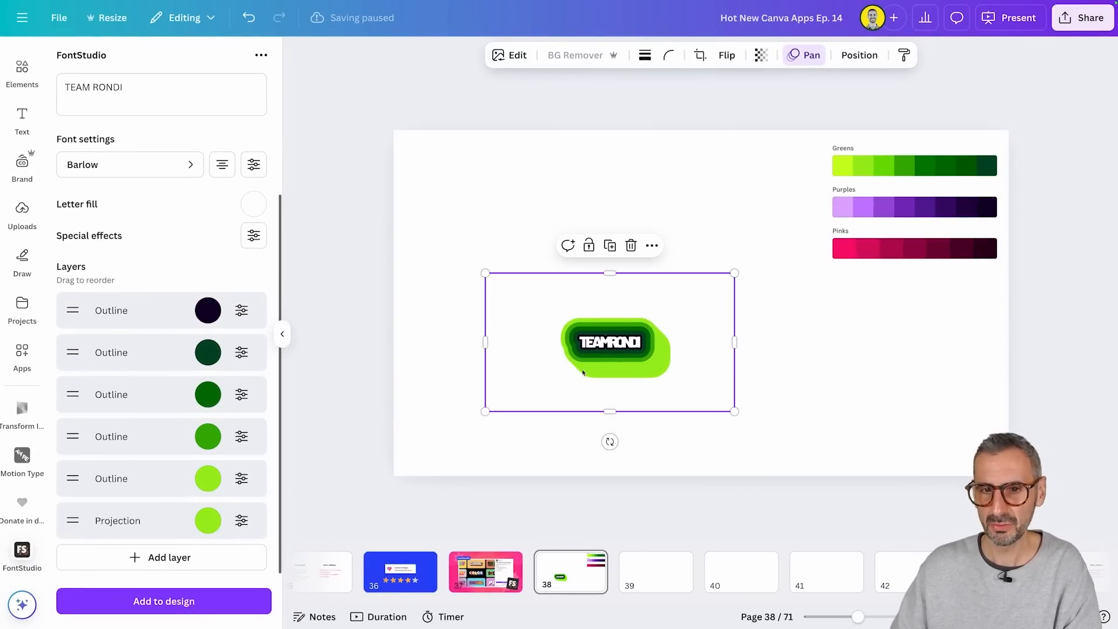
pyautogui.moveTo(734, 273); pyautogui.dragTo(853, 157)
pyautogui.moveTo(759, 348); pyautogui.dragTo(704, 371)
pyautogui.moveTo(820, 433); pyautogui.dragTo(853, 435)
# Step: Set the TEAM RONDI text's letter spacing to 35 in the font settings
pyautogui.scroll(1, 251, 293)
pyautogui.scroll(1, 251, 292)
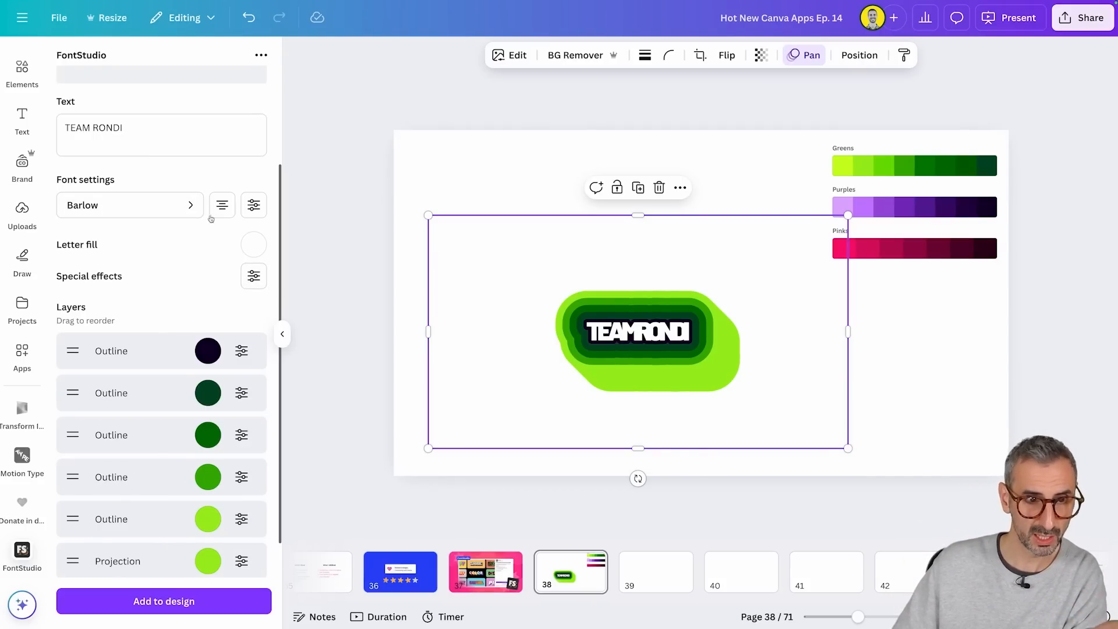
pyautogui.click(253, 205)
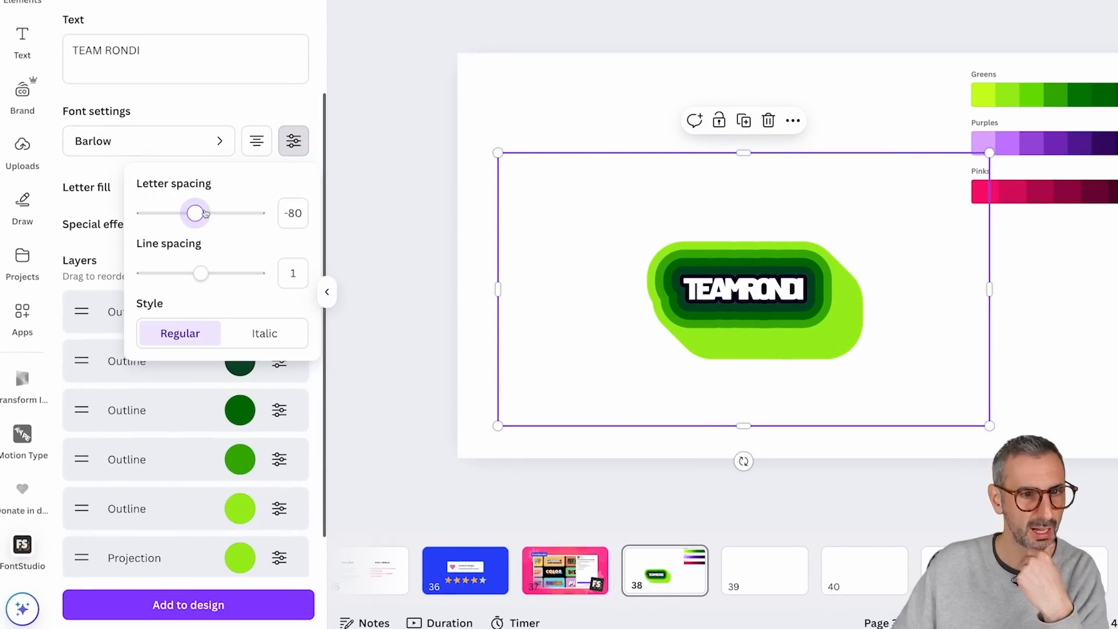
pyautogui.moveTo(204, 213)
pyautogui.mouseDown()
pyautogui.moveTo(239, 212)
pyautogui.moveTo(216, 224)
pyautogui.mouseUp()
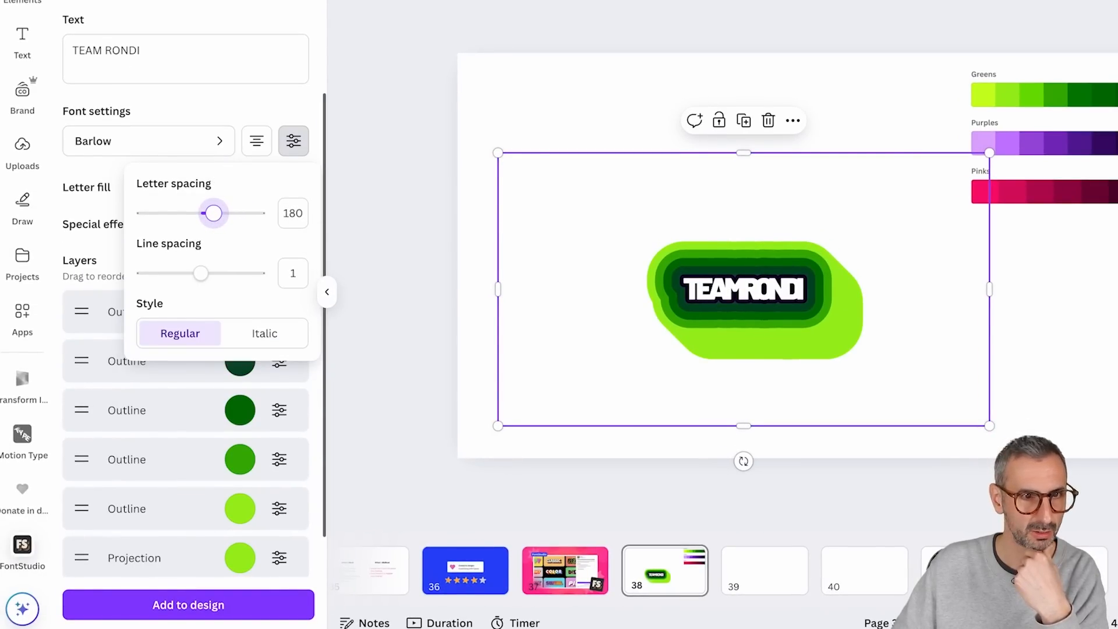
pyautogui.scroll(3, 239, 299)
pyautogui.moveTo(219, 378); pyautogui.dragTo(204, 374)
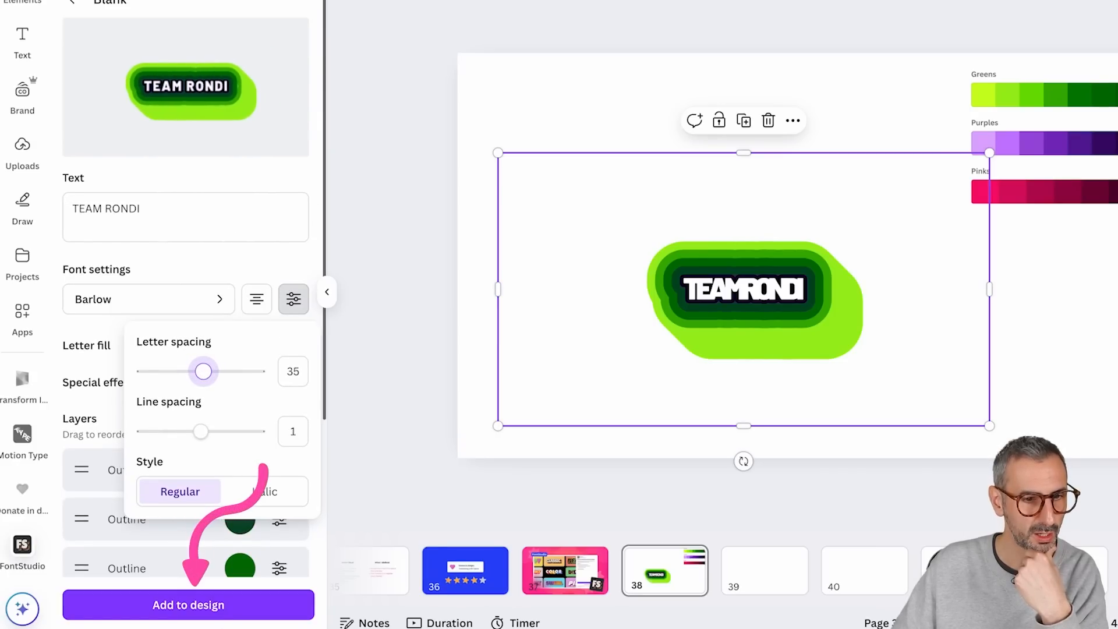
# Step: Add the wider-spaced TEAM RONDI version to page 38 and arrange it to the right of the enlarged tight-spaced one
pyautogui.click(189, 605)
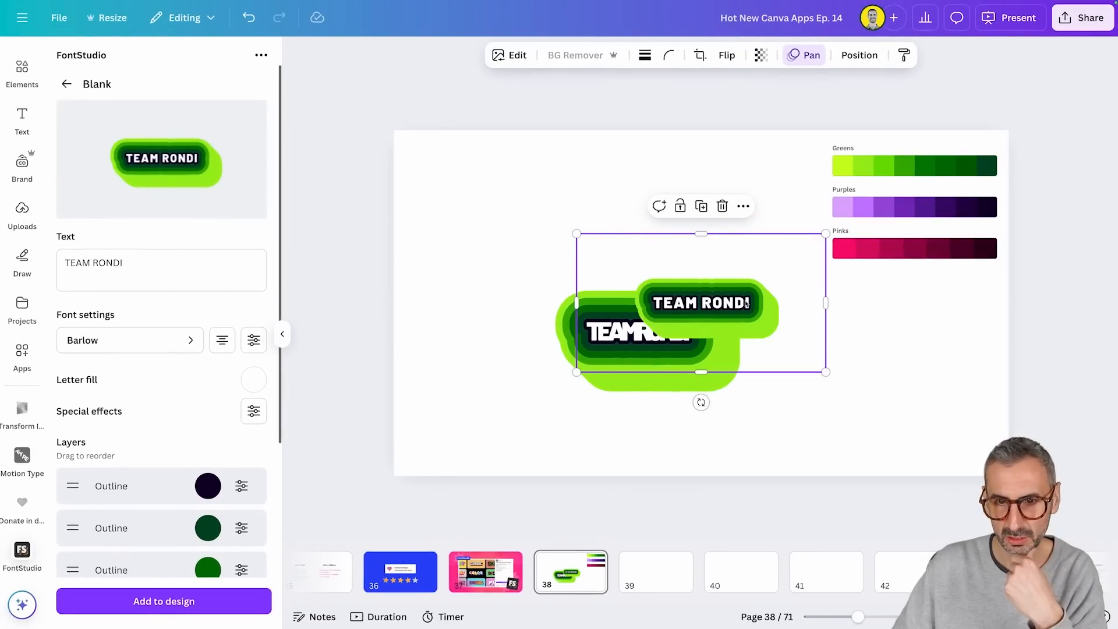
pyautogui.moveTo(746, 303); pyautogui.dragTo(886, 372)
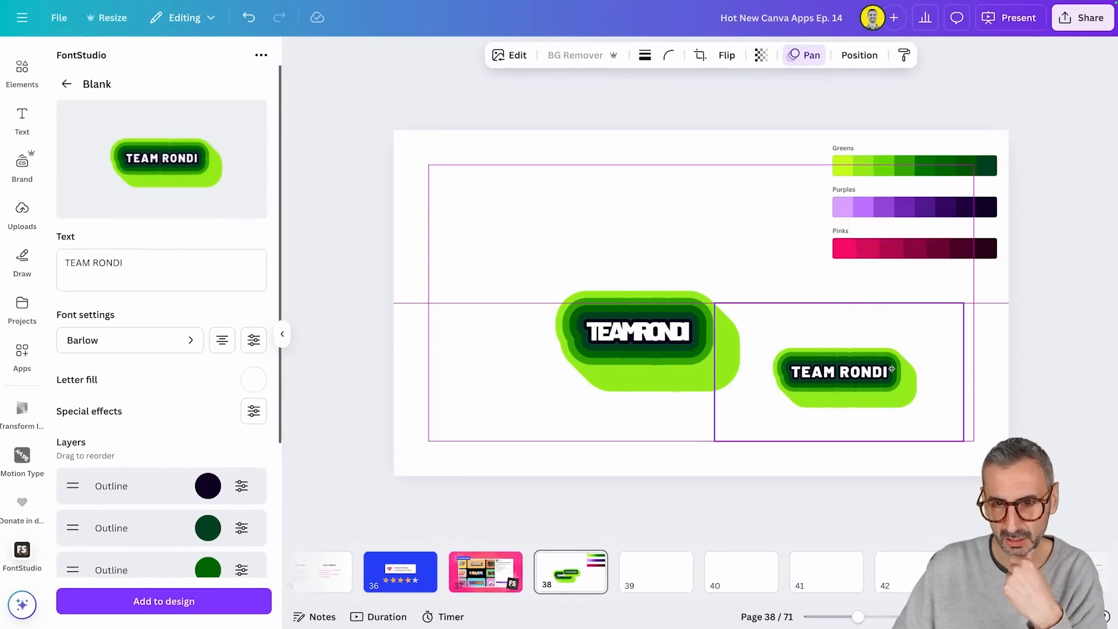
pyautogui.moveTo(622, 356); pyautogui.dragTo(576, 303)
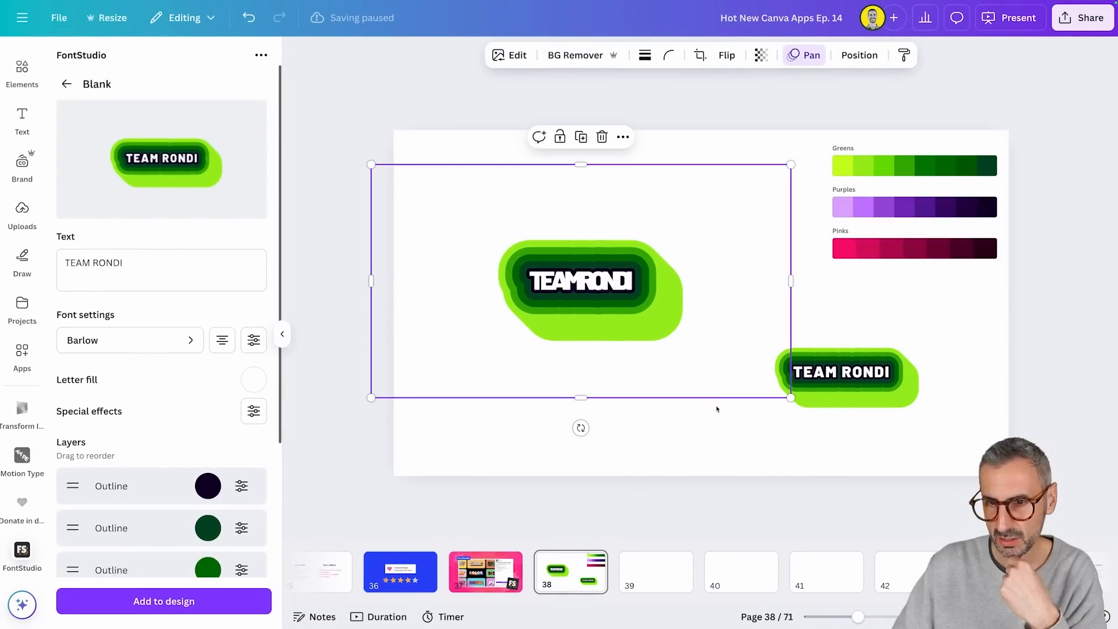
pyautogui.moveTo(833, 417); pyautogui.dragTo(836, 379)
# Step: Go to page 43 and reposition its green TEAM RONDI text effects so they sit one above the other
pyautogui.click(997, 570)
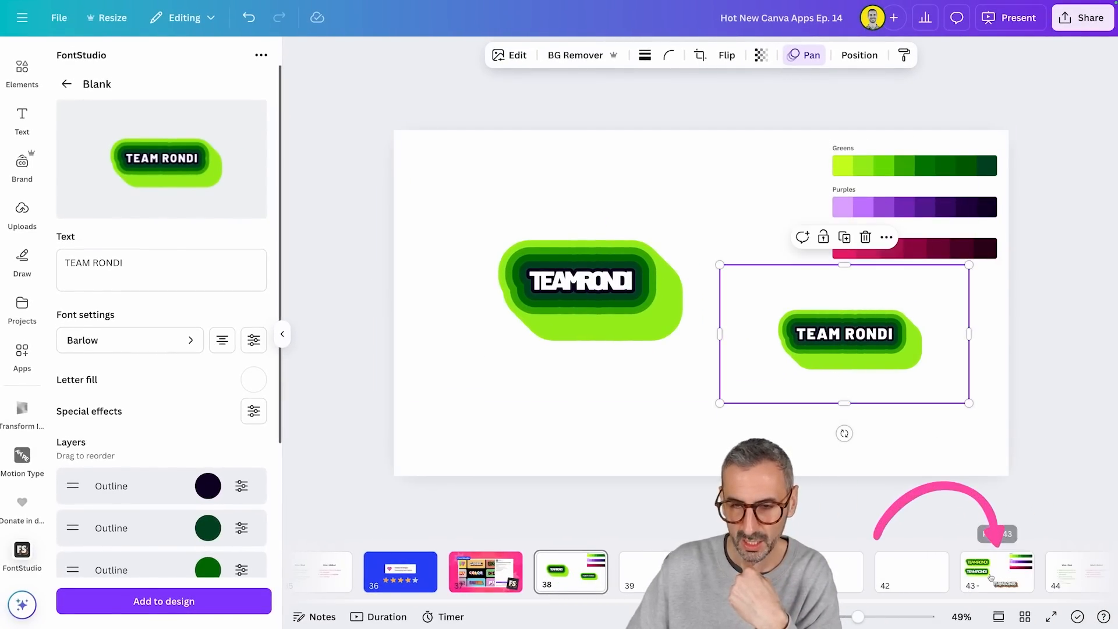
pyautogui.moveTo(530, 300); pyautogui.dragTo(606, 317)
pyautogui.moveTo(612, 227); pyautogui.dragTo(588, 209)
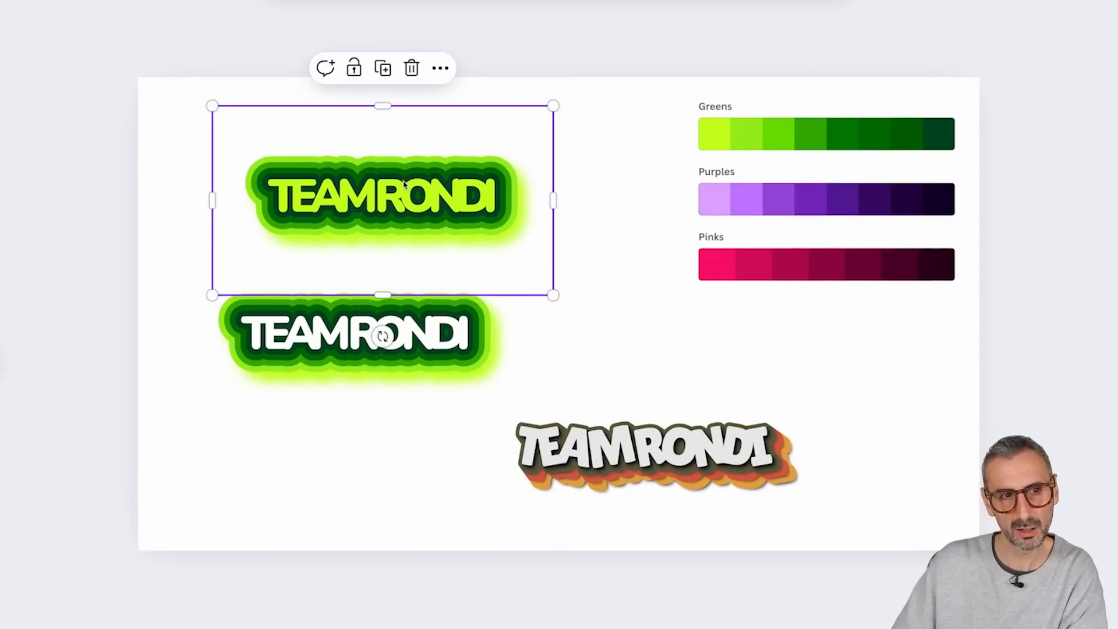